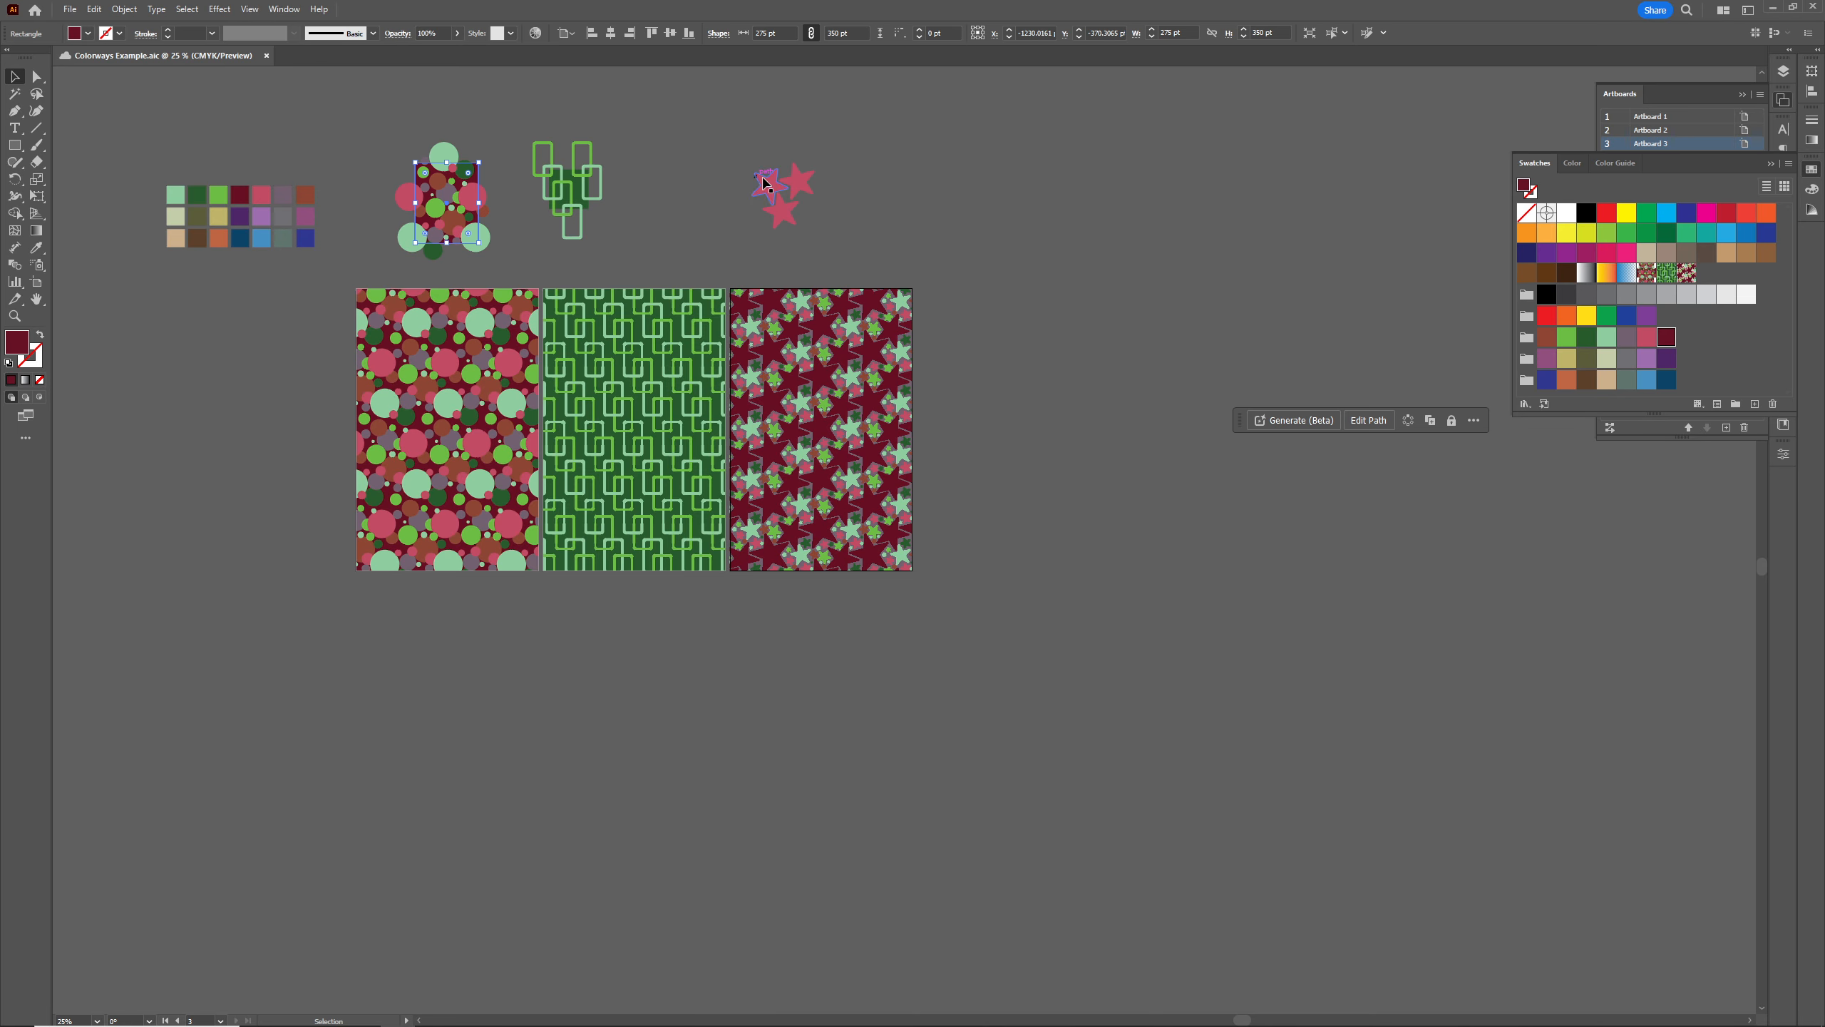
left_click_drag(400, 109, 642, 260)
left_click(699, 216)
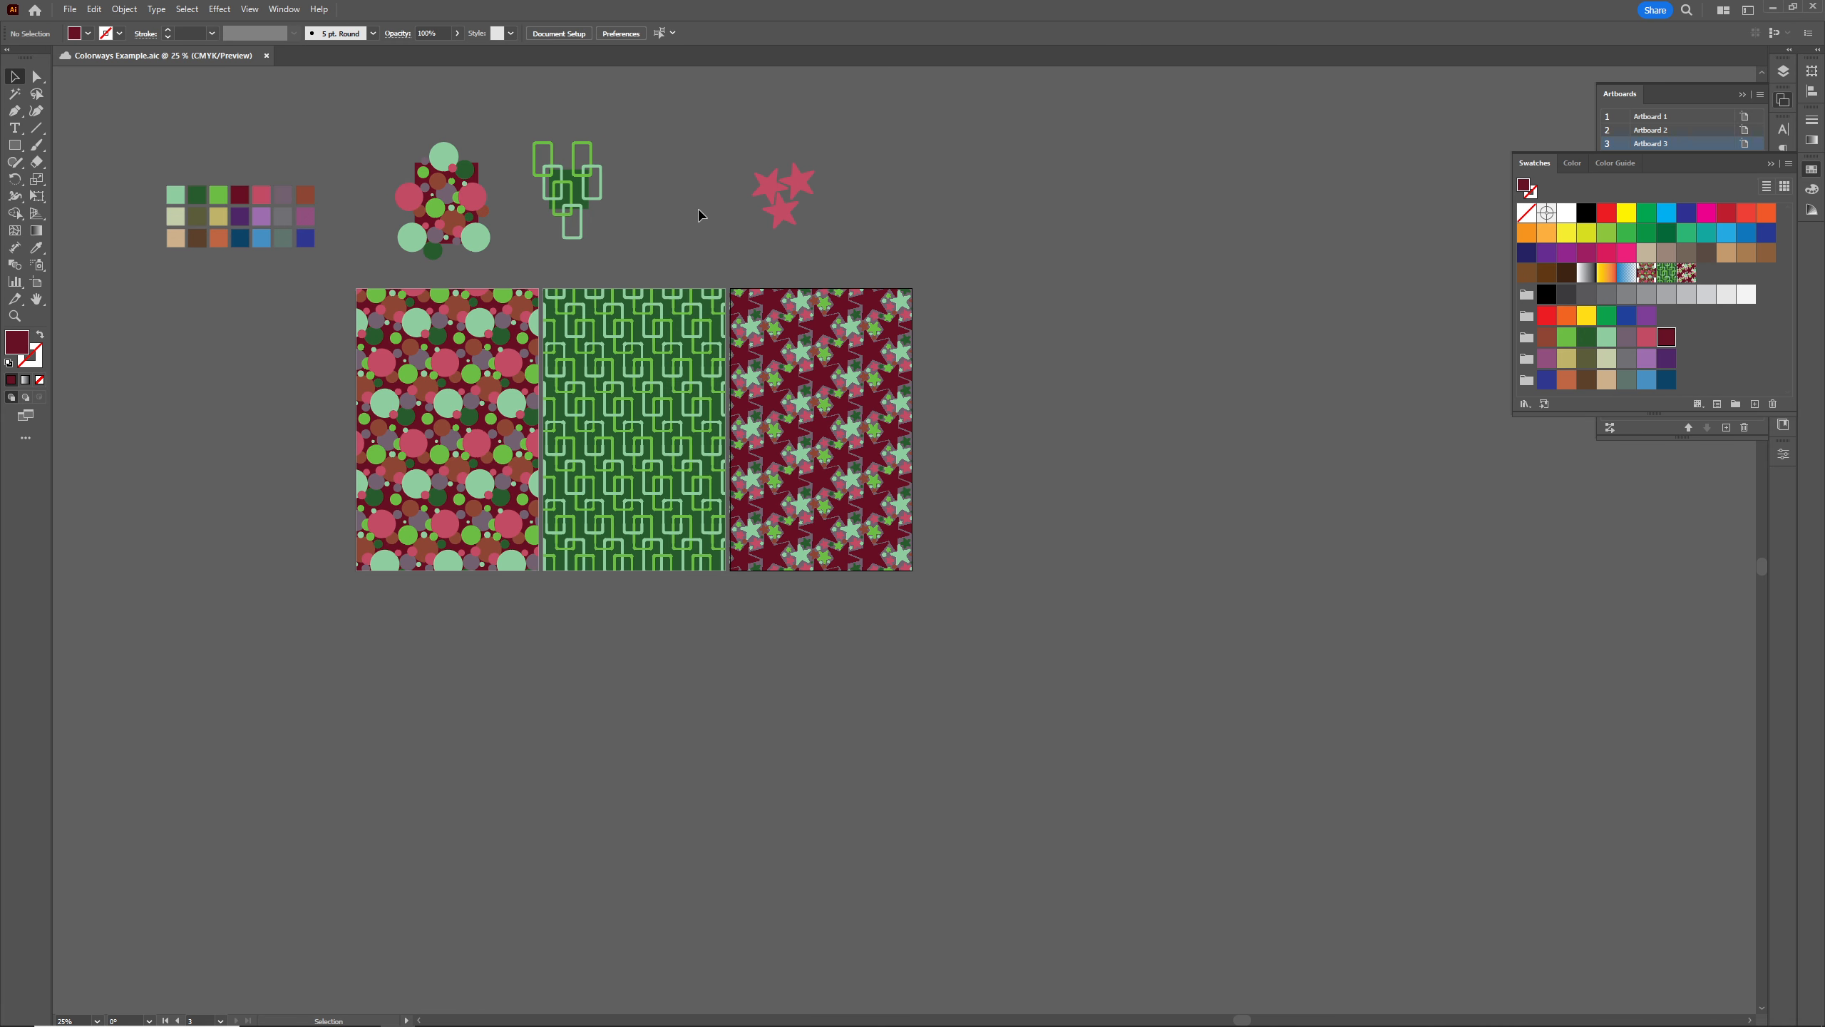
left_click(794, 196)
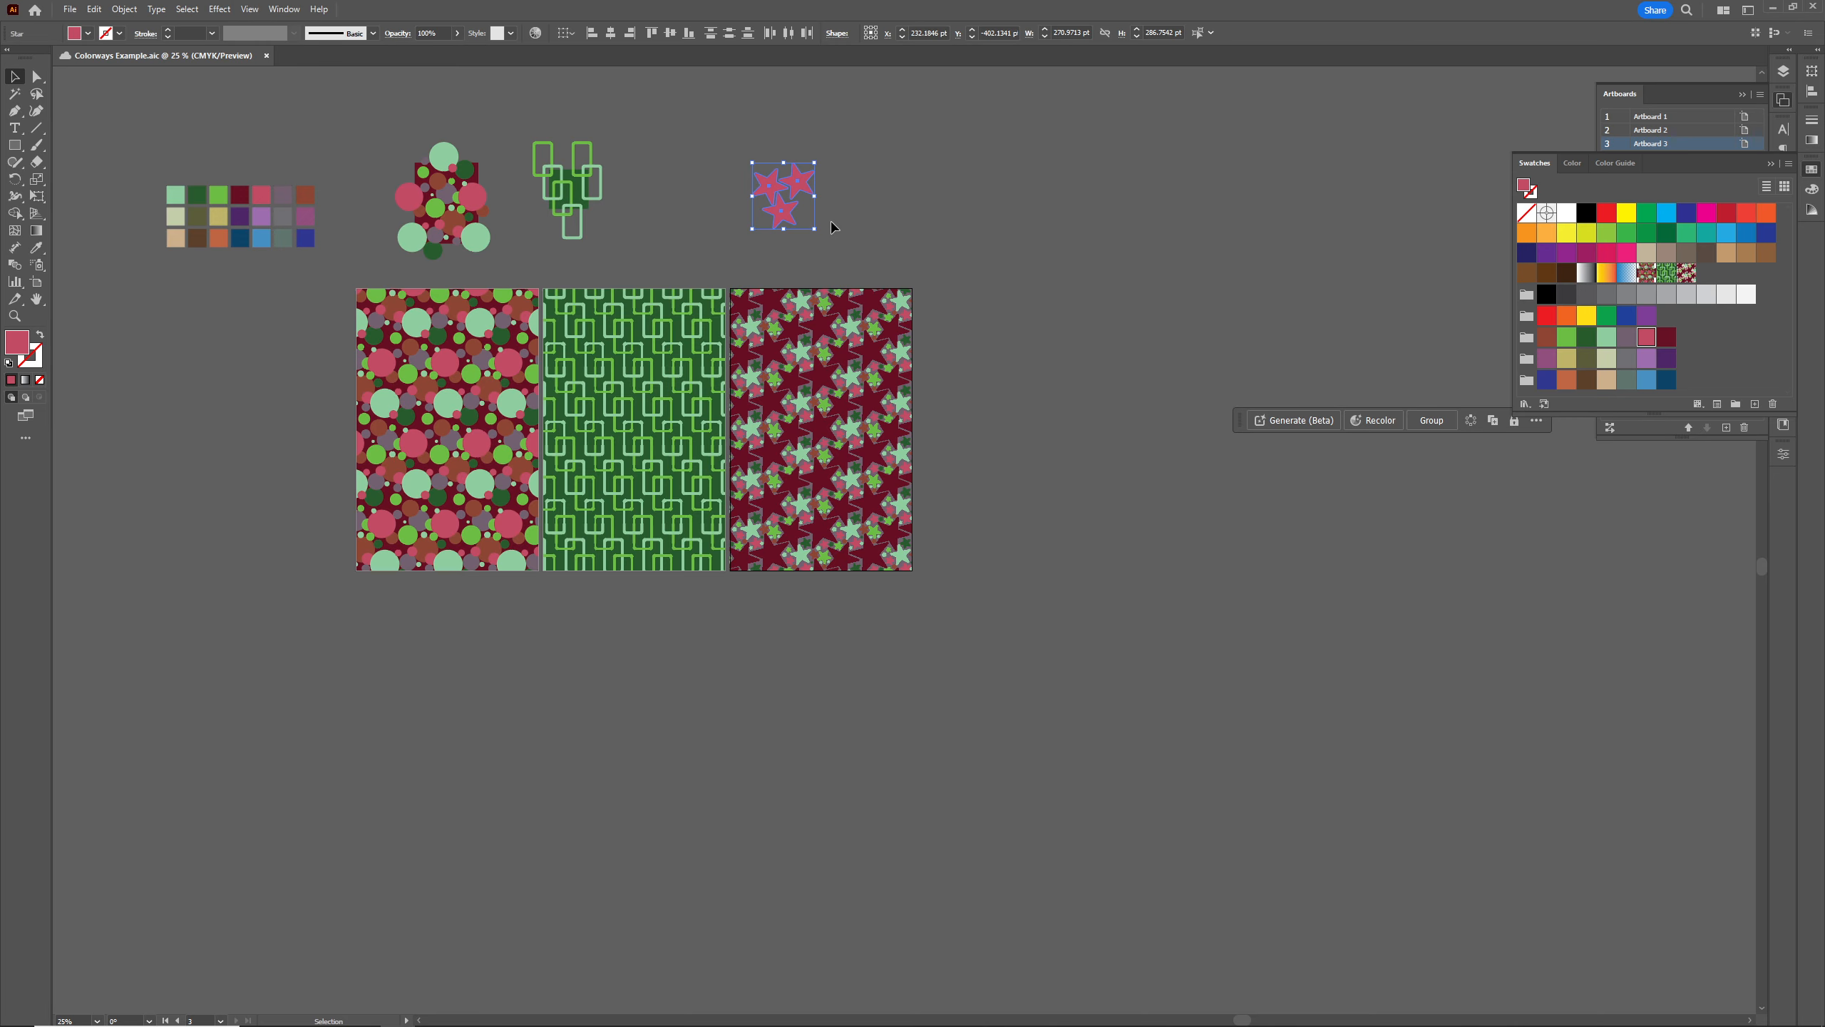
left_click(874, 229)
Try moving the star and chain pattern rectangles off their artboards, and undo the moves
left_click_drag(802, 319, 860, 359)
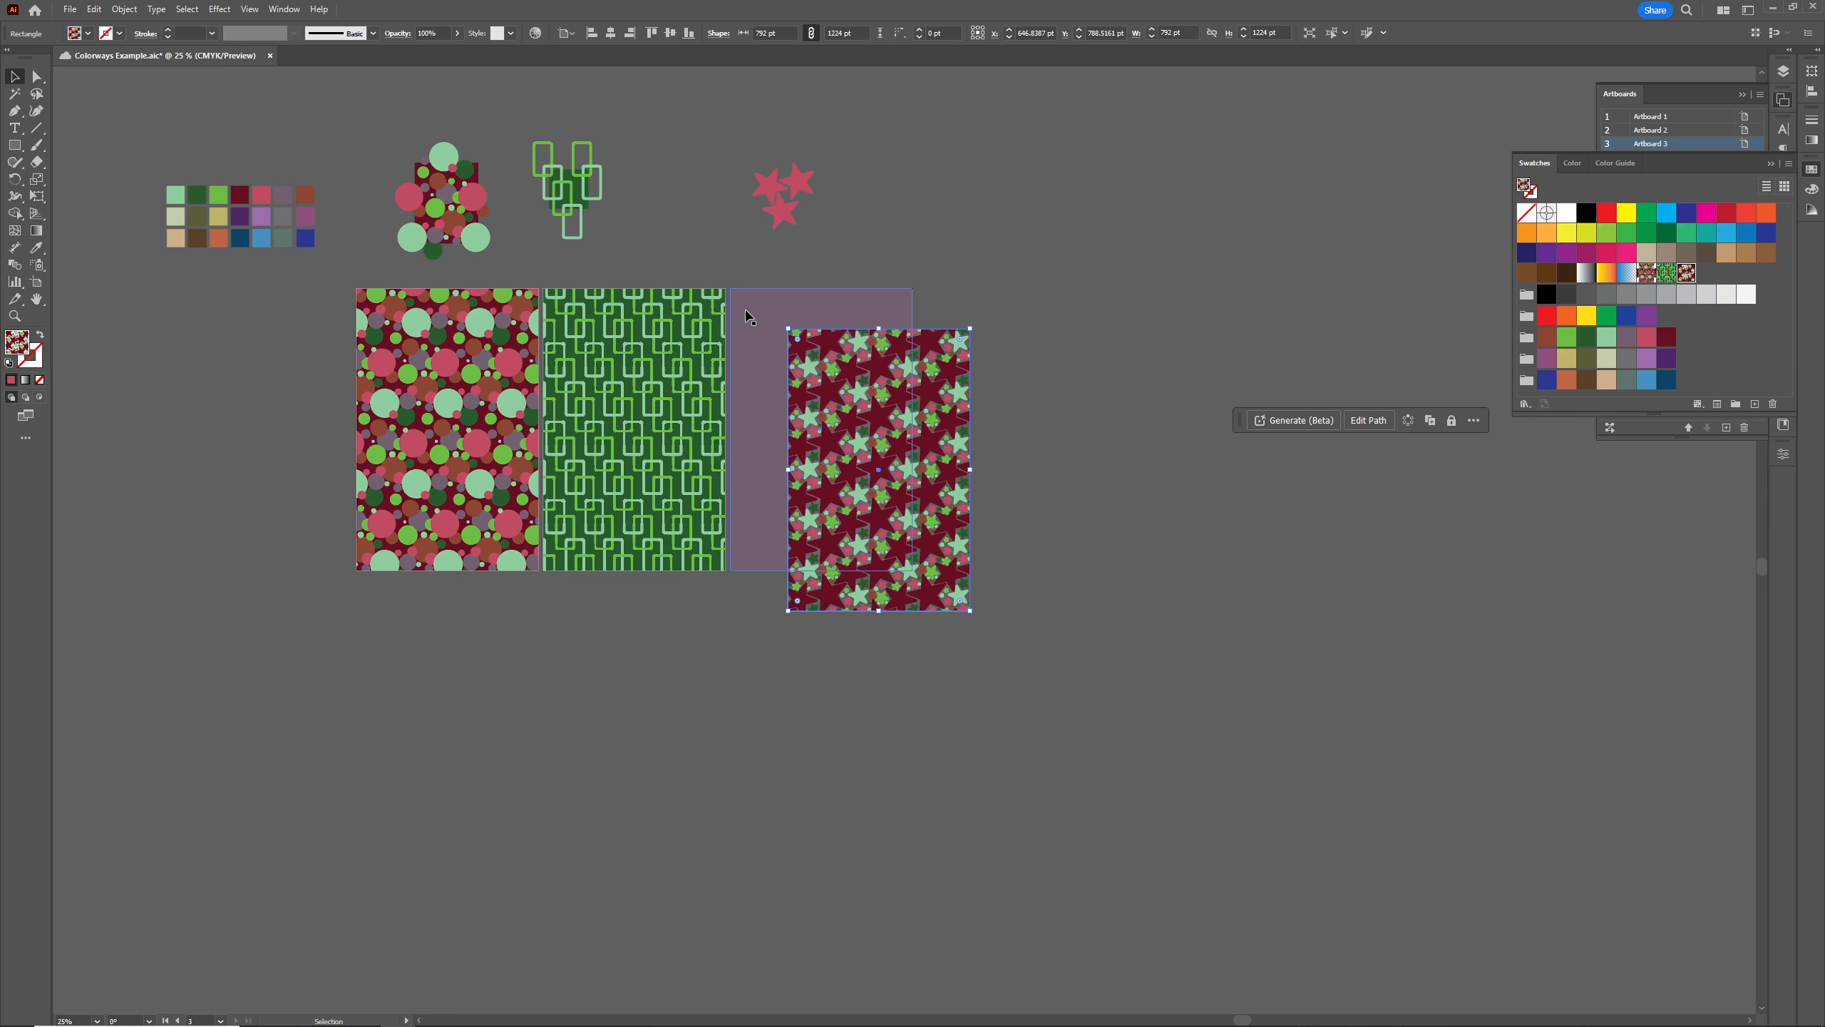
left_click_drag(664, 355, 683, 413)
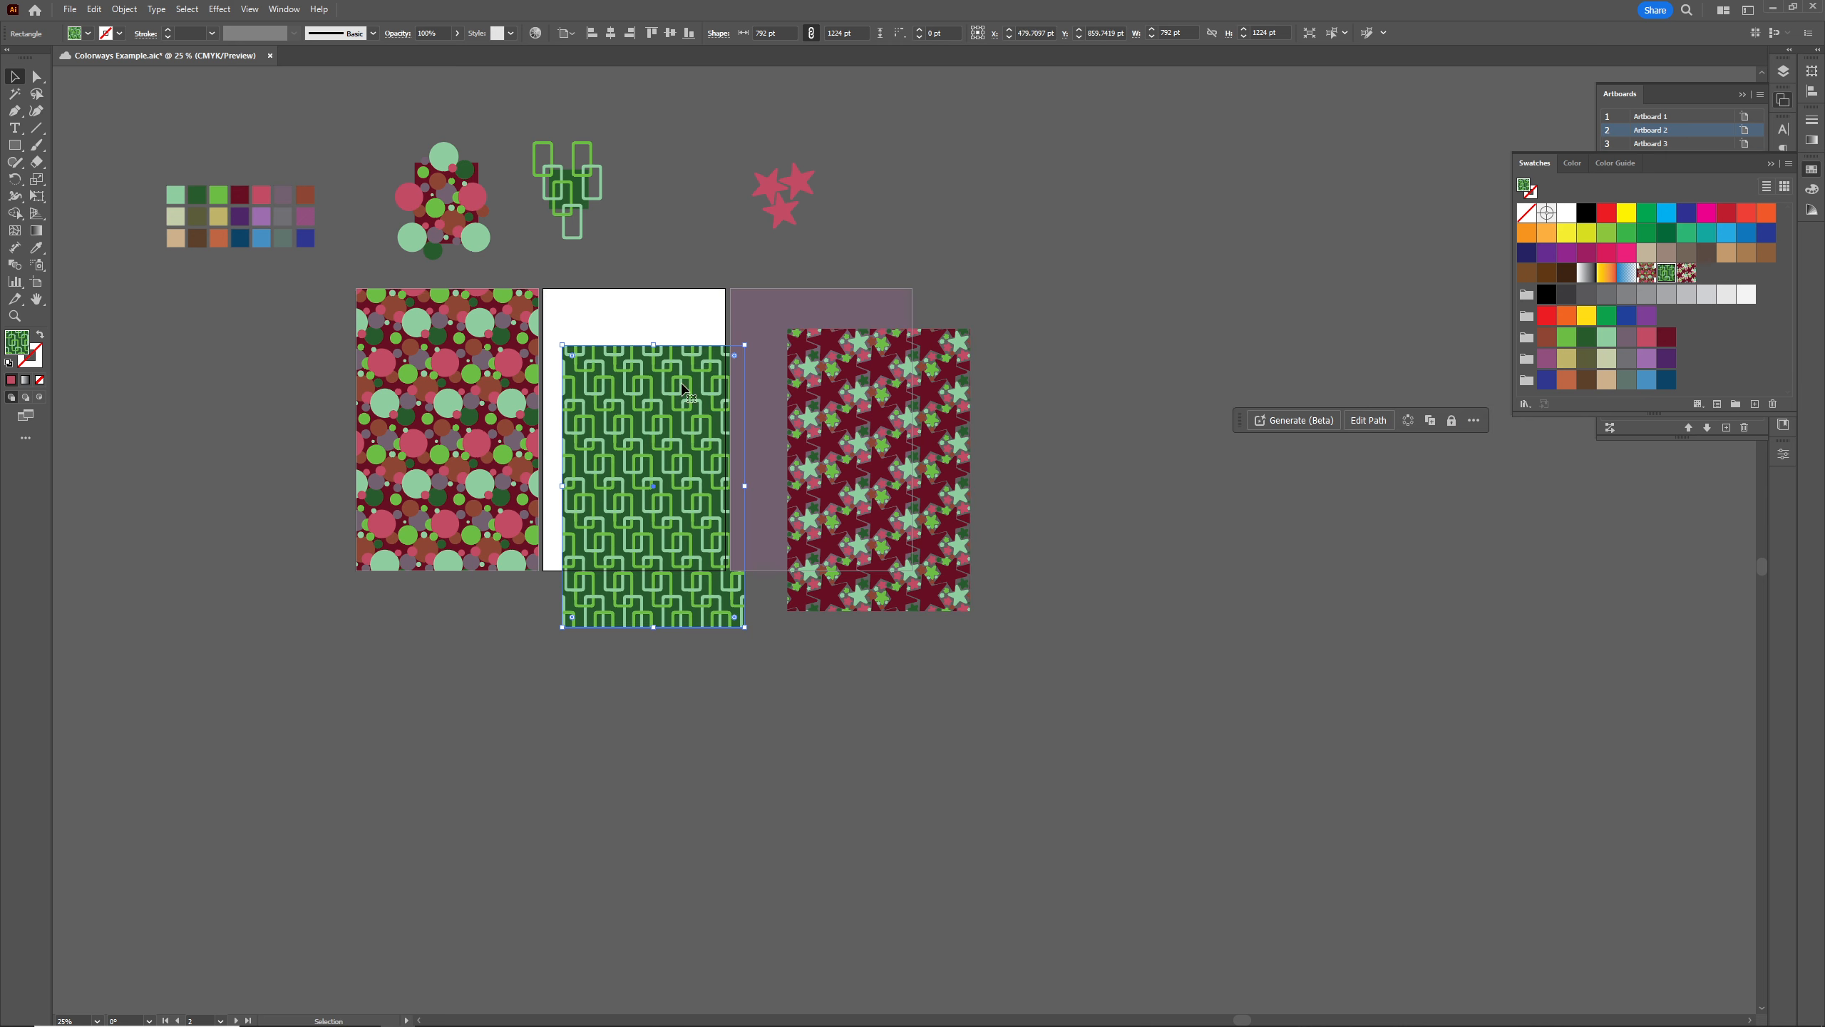
key("ctrl+z")
left_click(787, 315)
left_click(904, 392)
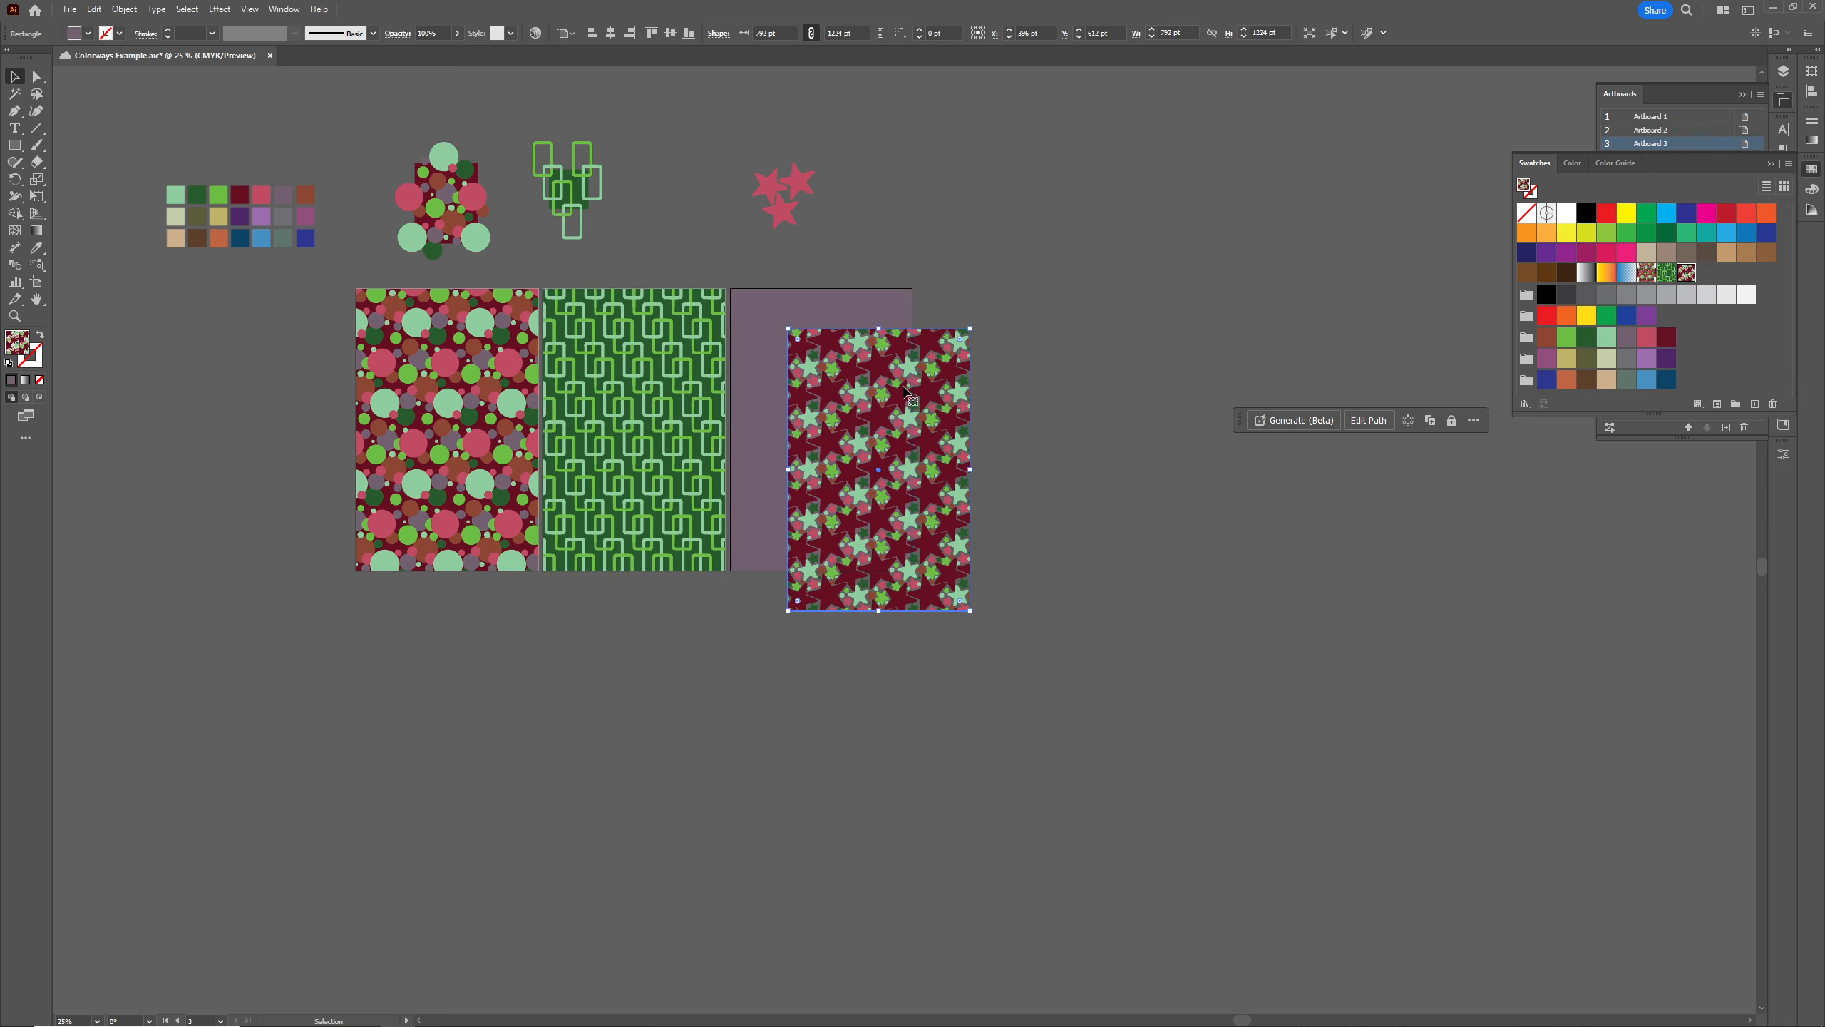
left_click_drag(904, 392, 751, 306)
key("ctrl+z")
key("ctrl+z")
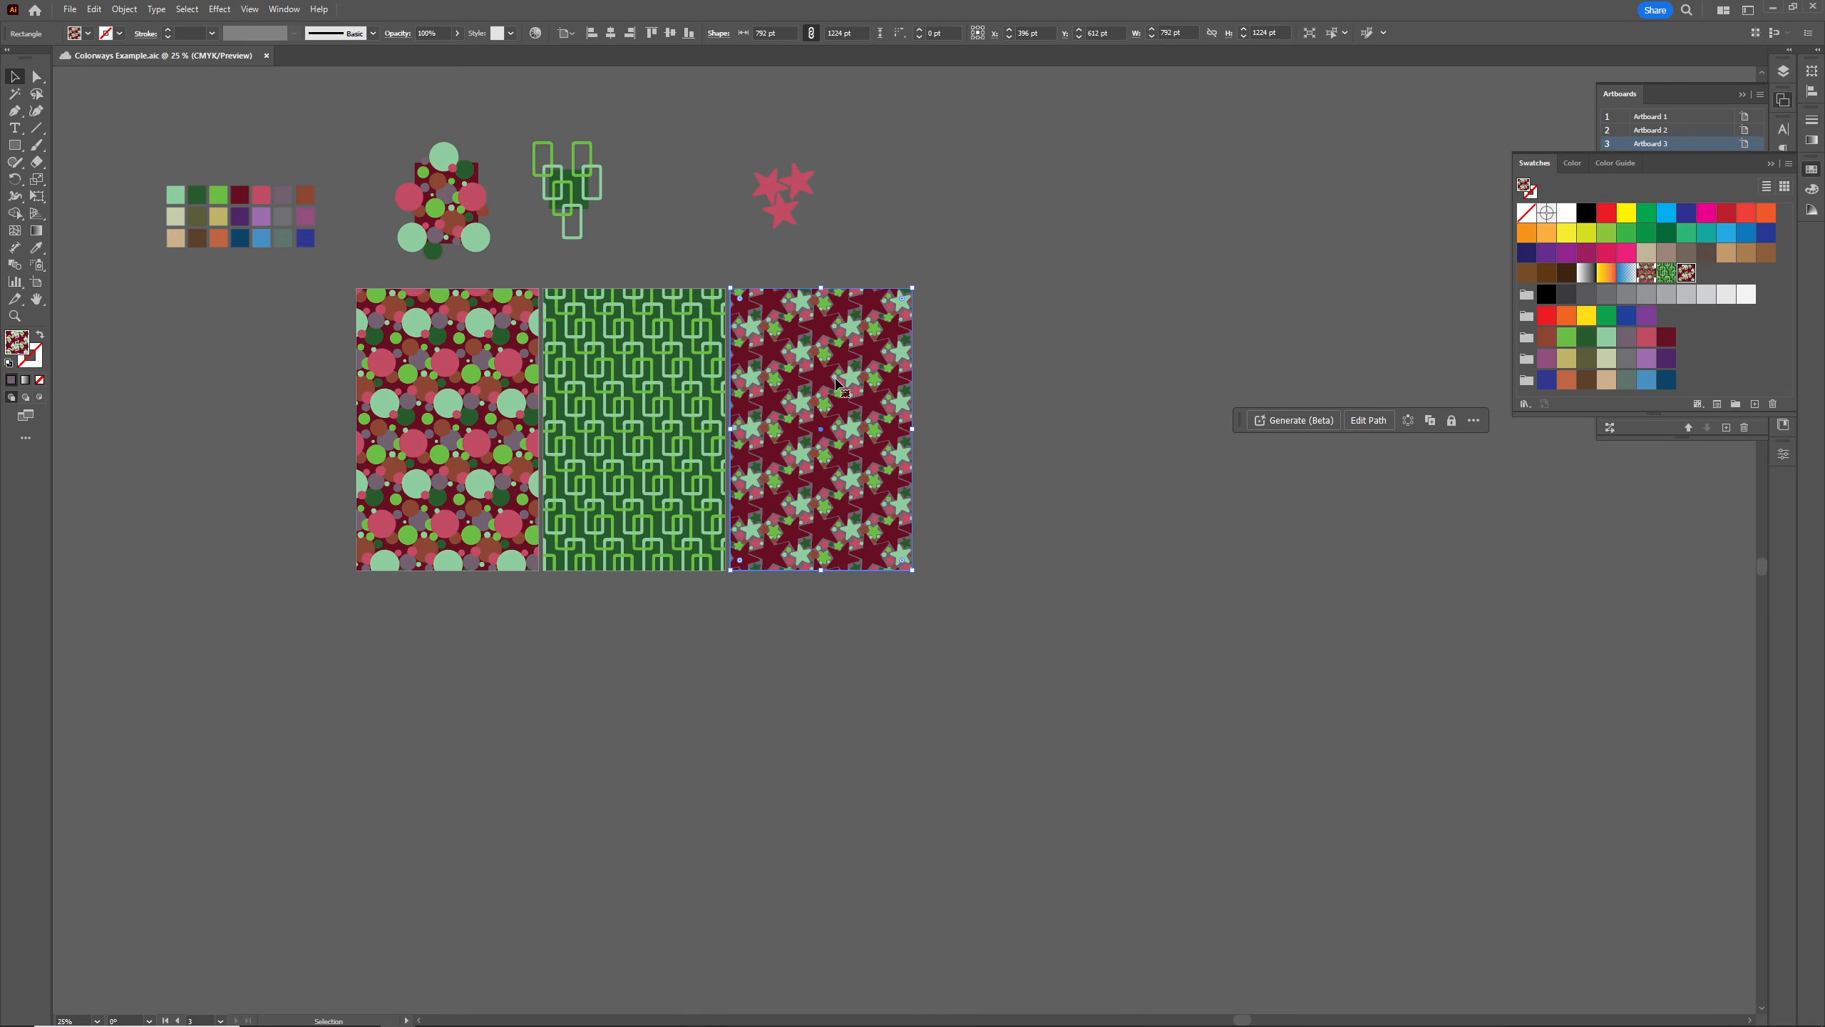
Try moving the circle and chain motifs higher and pasting a copy of them, undoing both changes
left_click_drag(695, 171, 701, 306)
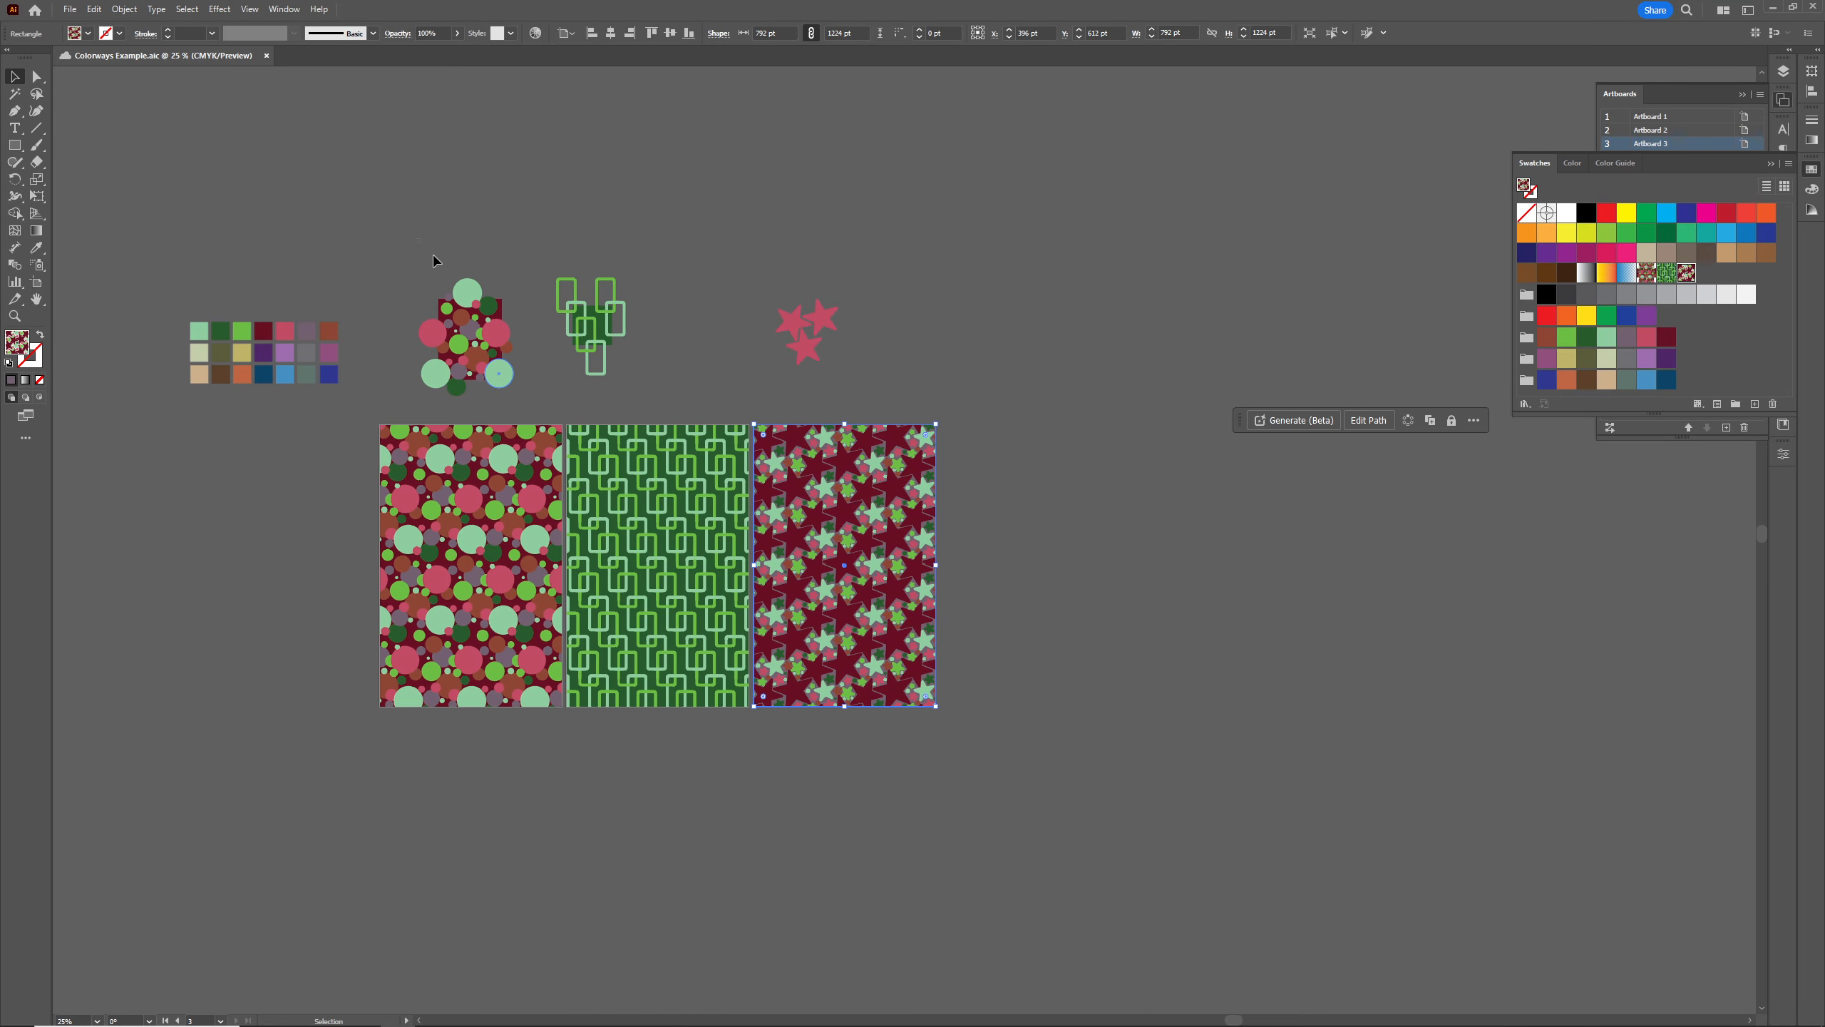
left_click_drag(417, 240, 667, 376)
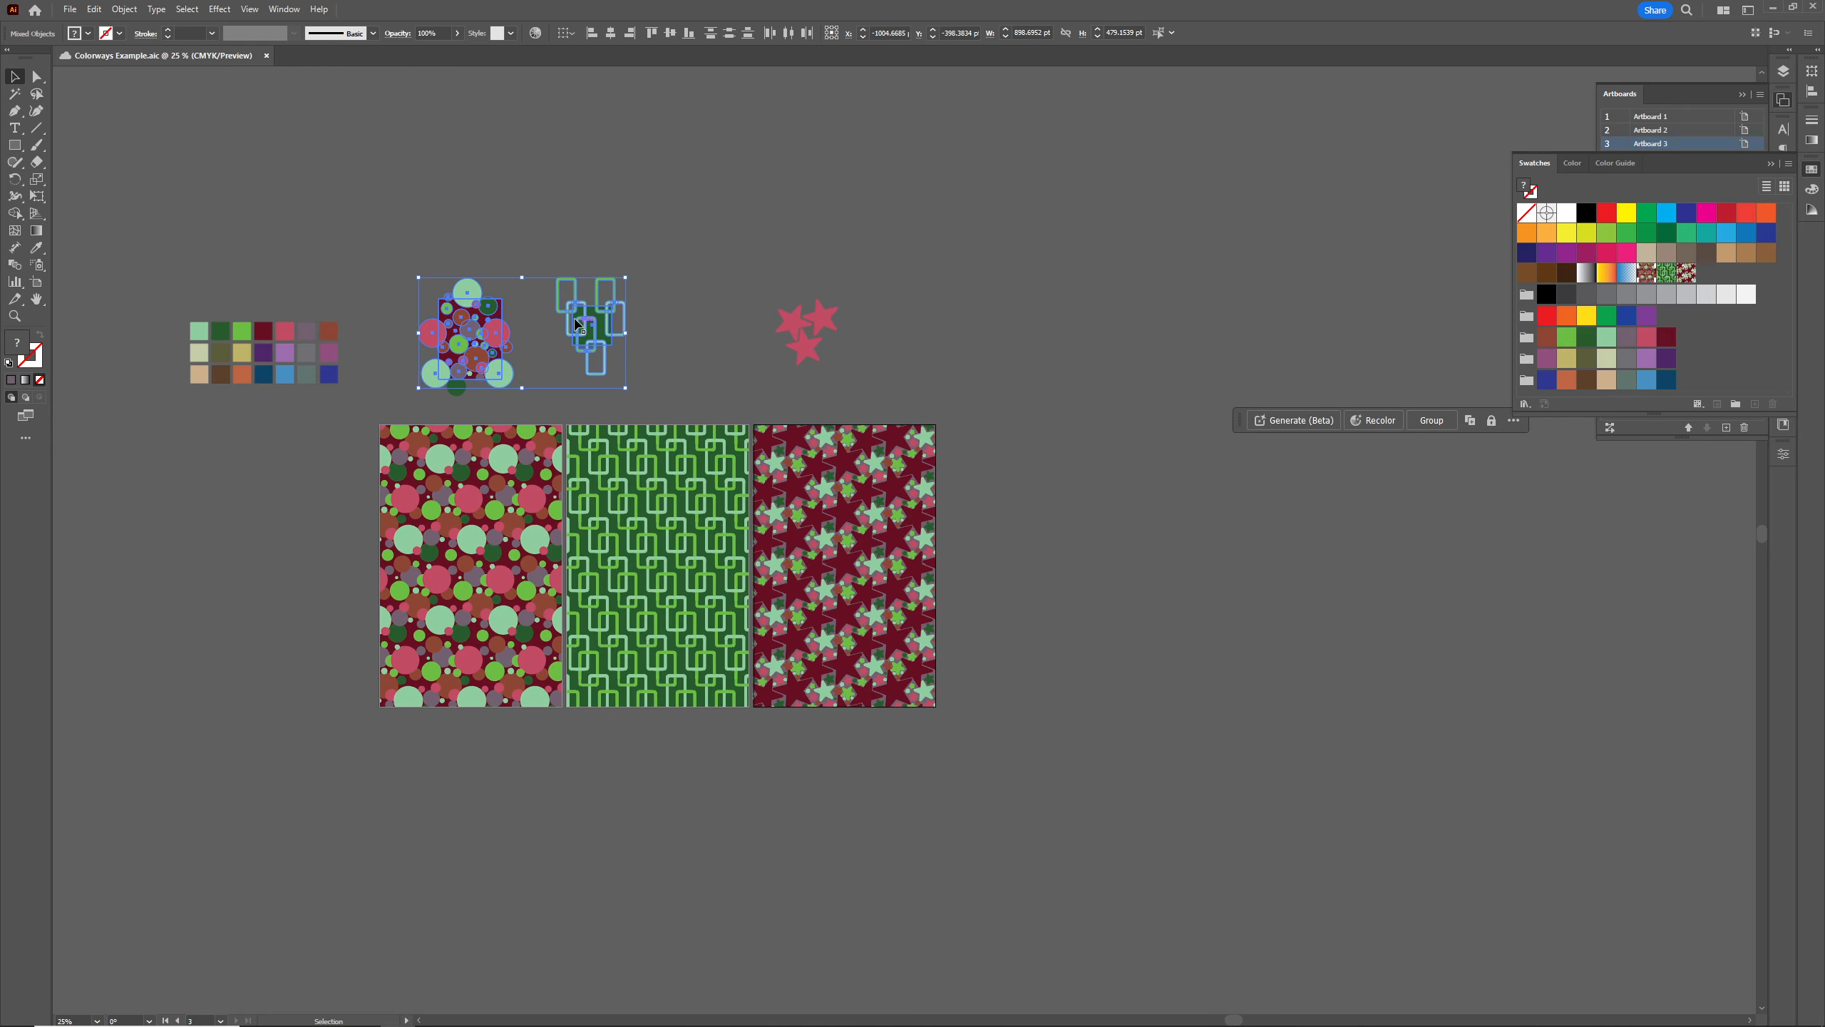
left_click_drag(575, 324, 575, 206)
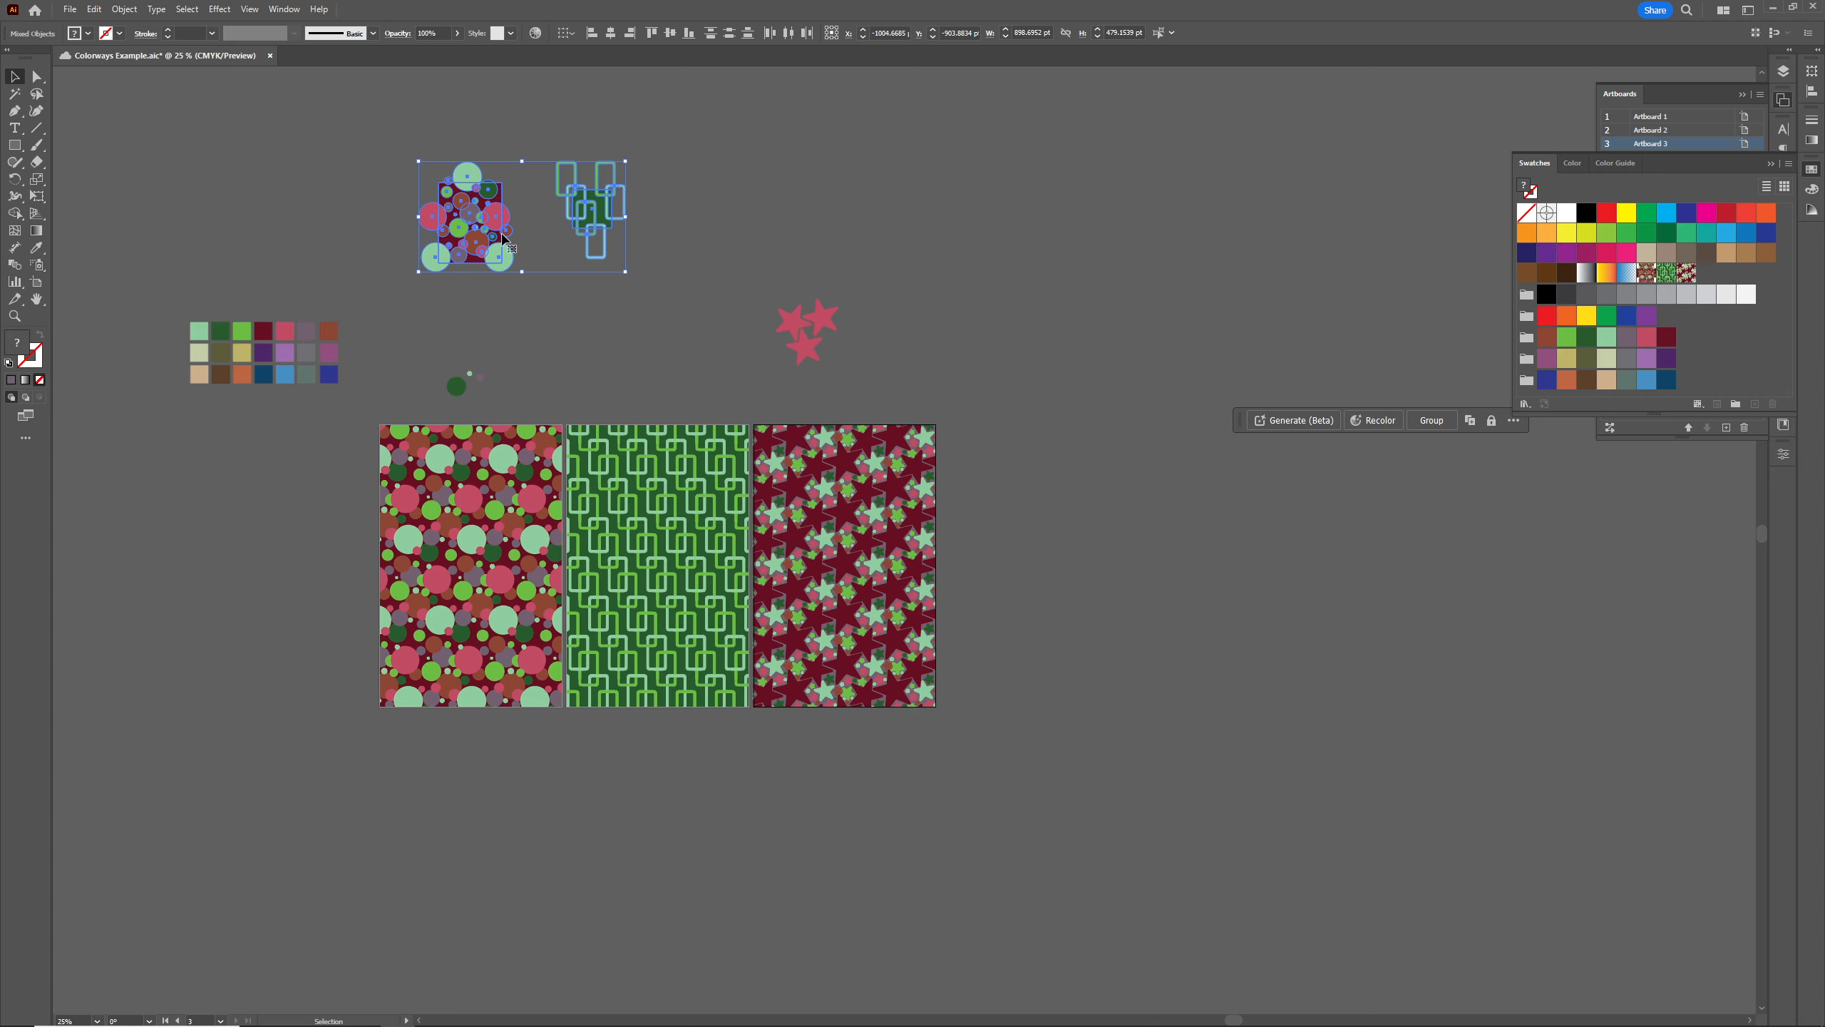
key("ctrl+z")
key("ctrl+v")
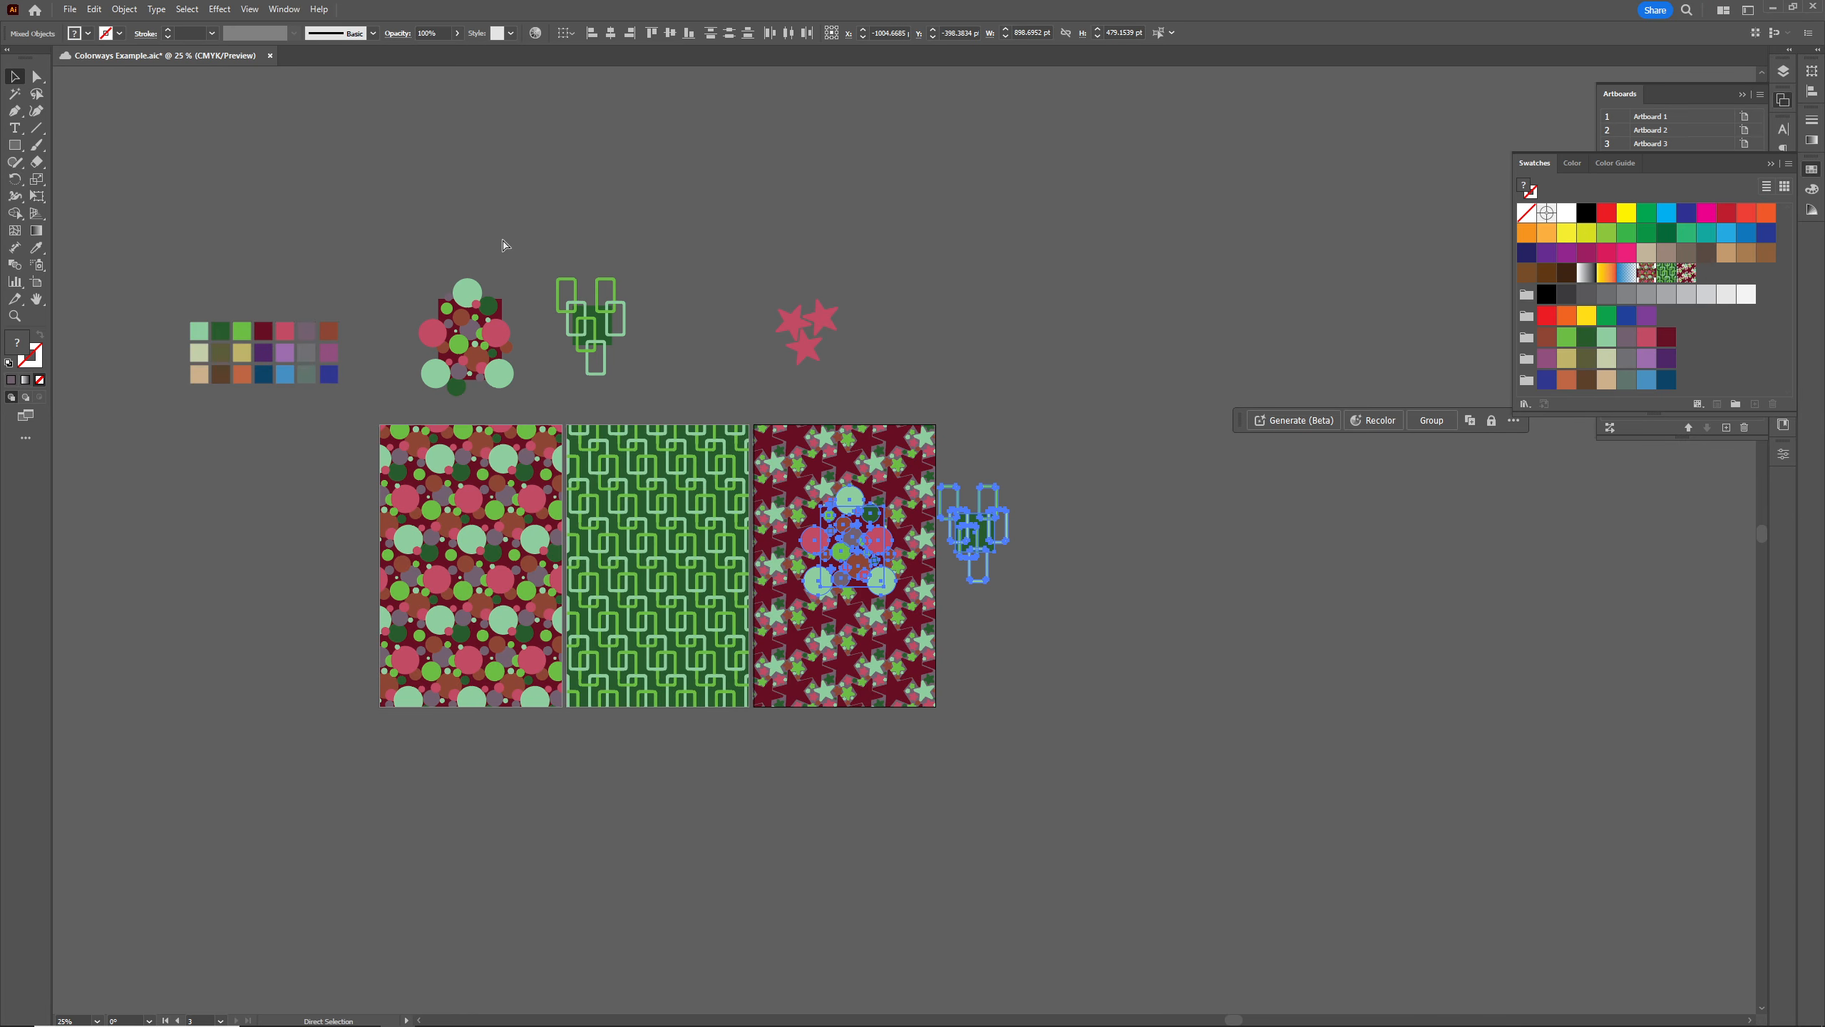
key("ctrl+z")
Paste another copy of the circle and chain motifs, move it above the originals and delete it
left_click(399, 251)
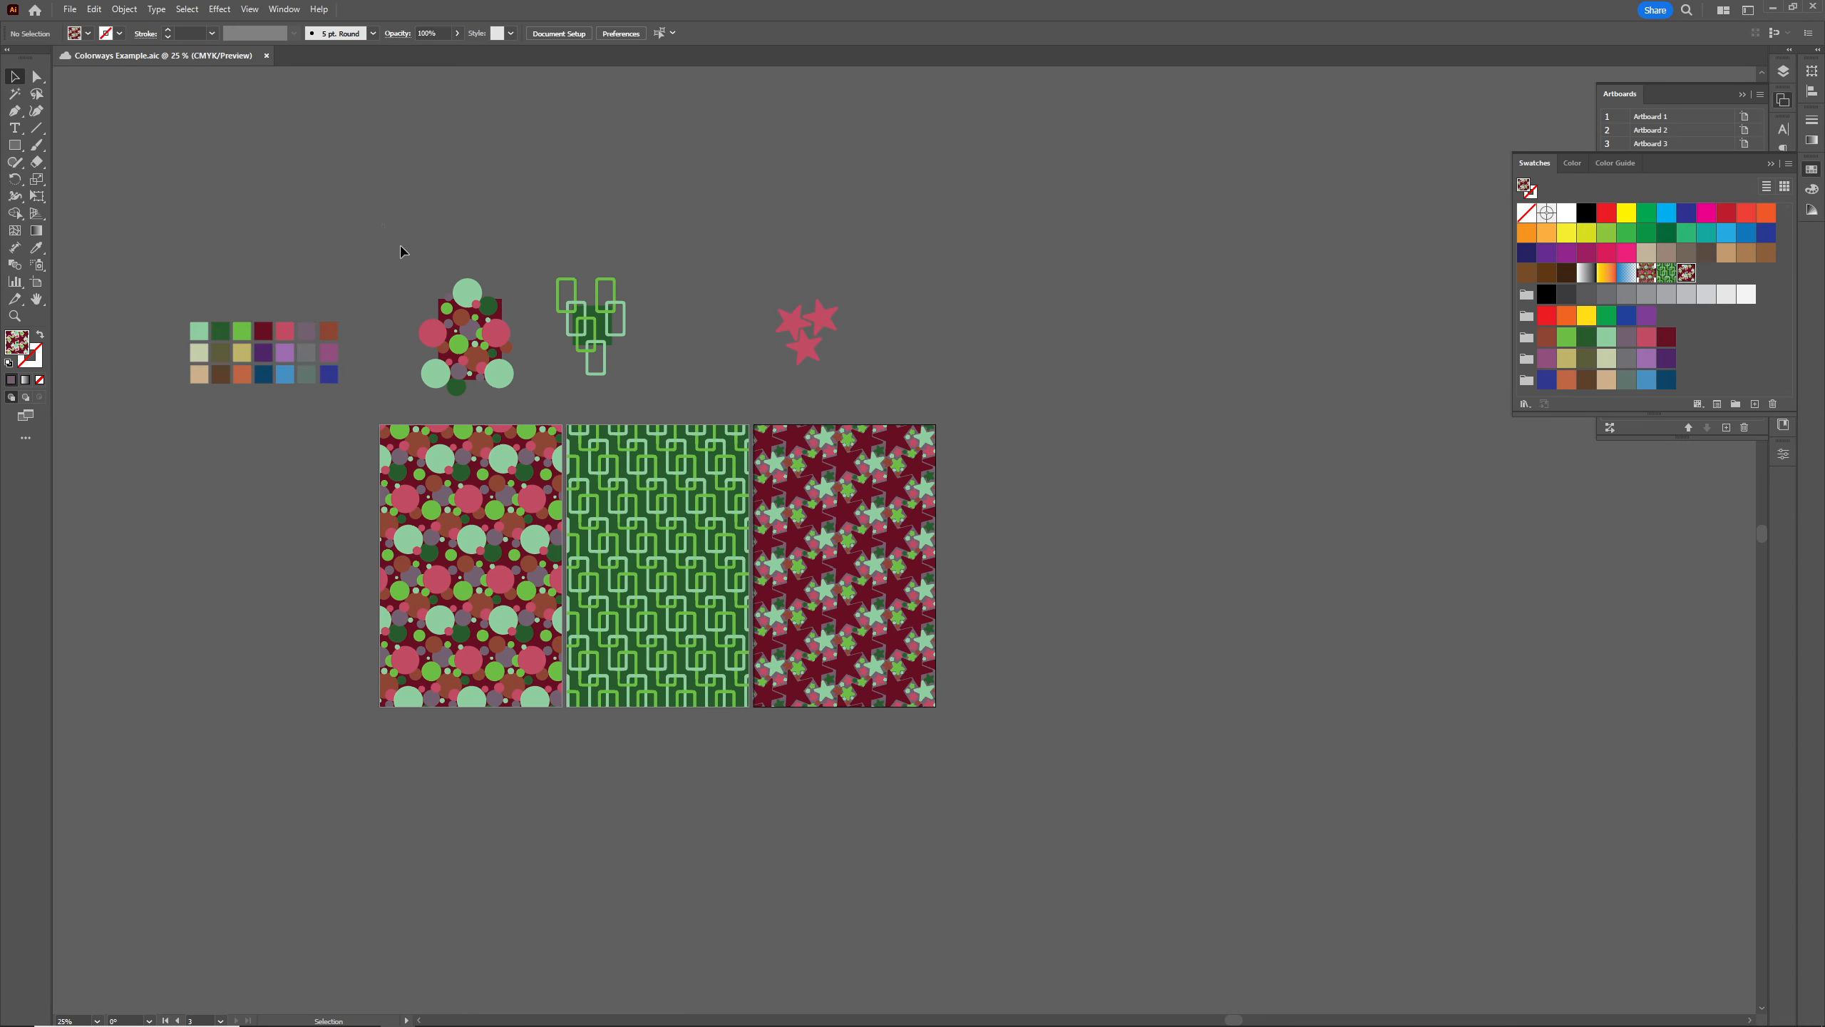
left_click_drag(668, 409, 507, 363)
key("ctrl+v")
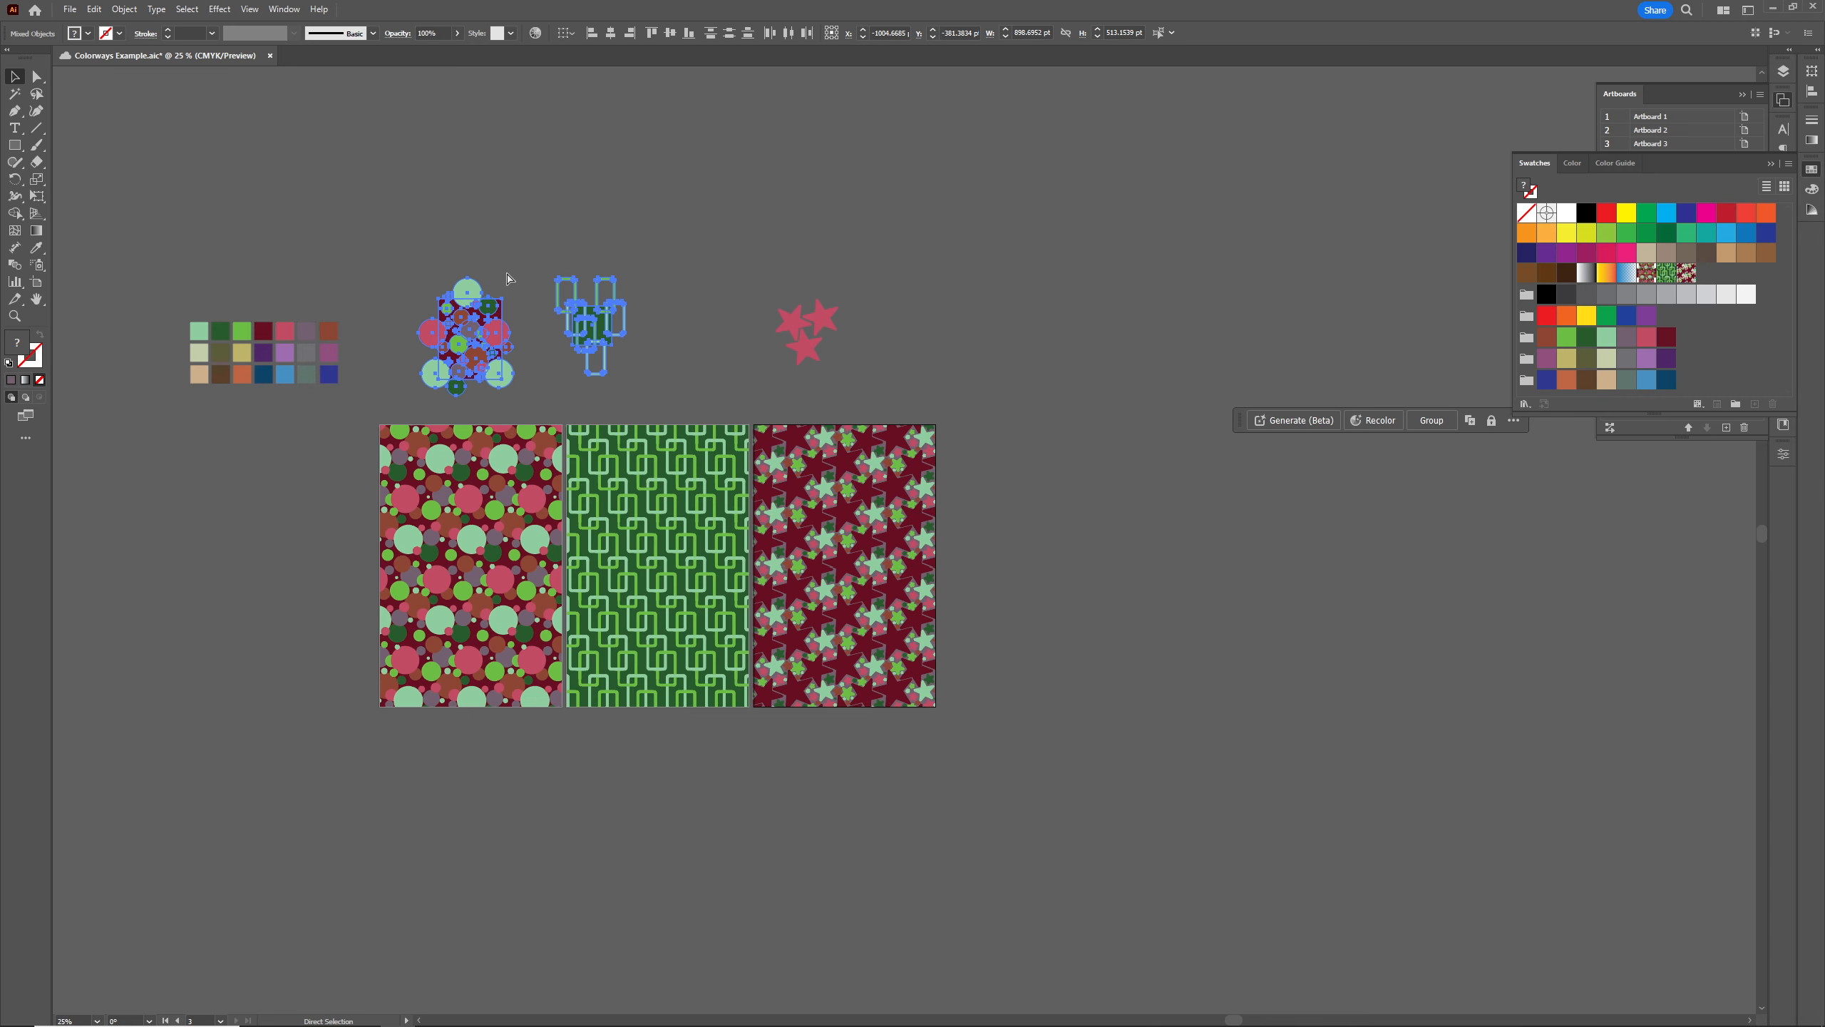
left_click_drag(851, 539, 491, 190)
key("Delete")
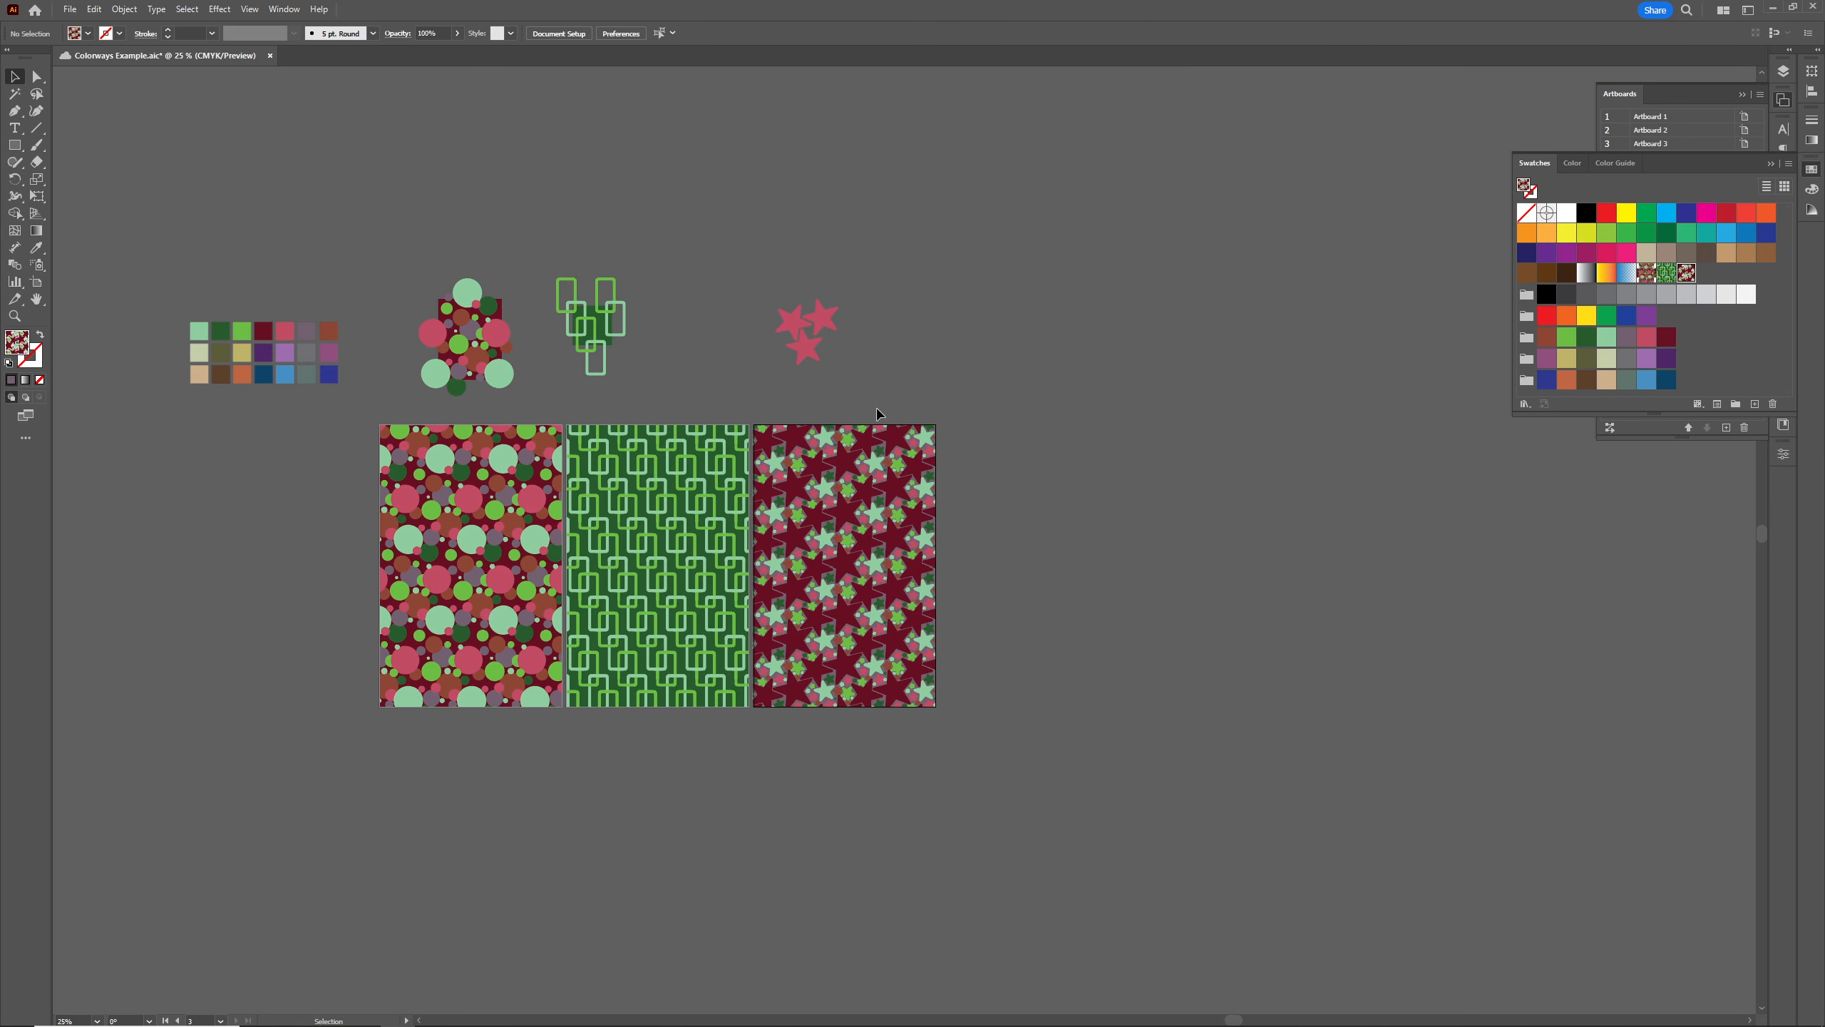
Add three new blank artboards to the document
scroll(173, 173, "down", 3)
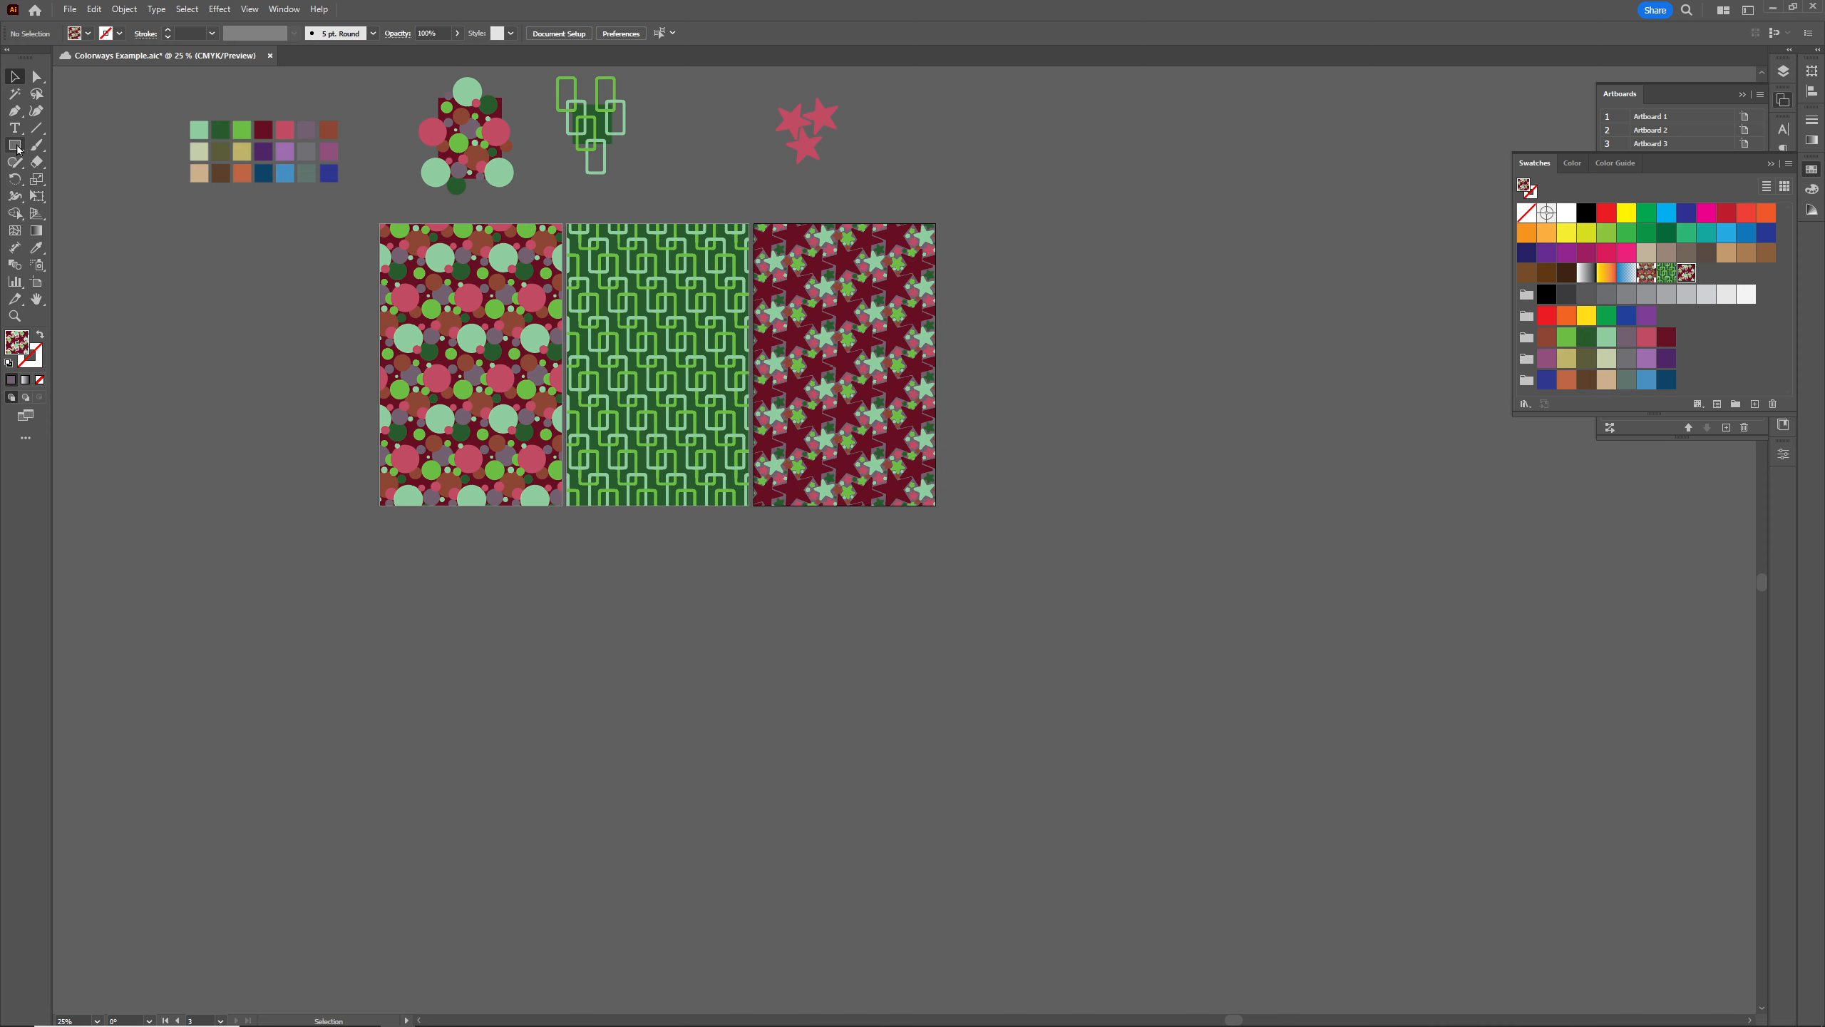
left_click(1778, 165)
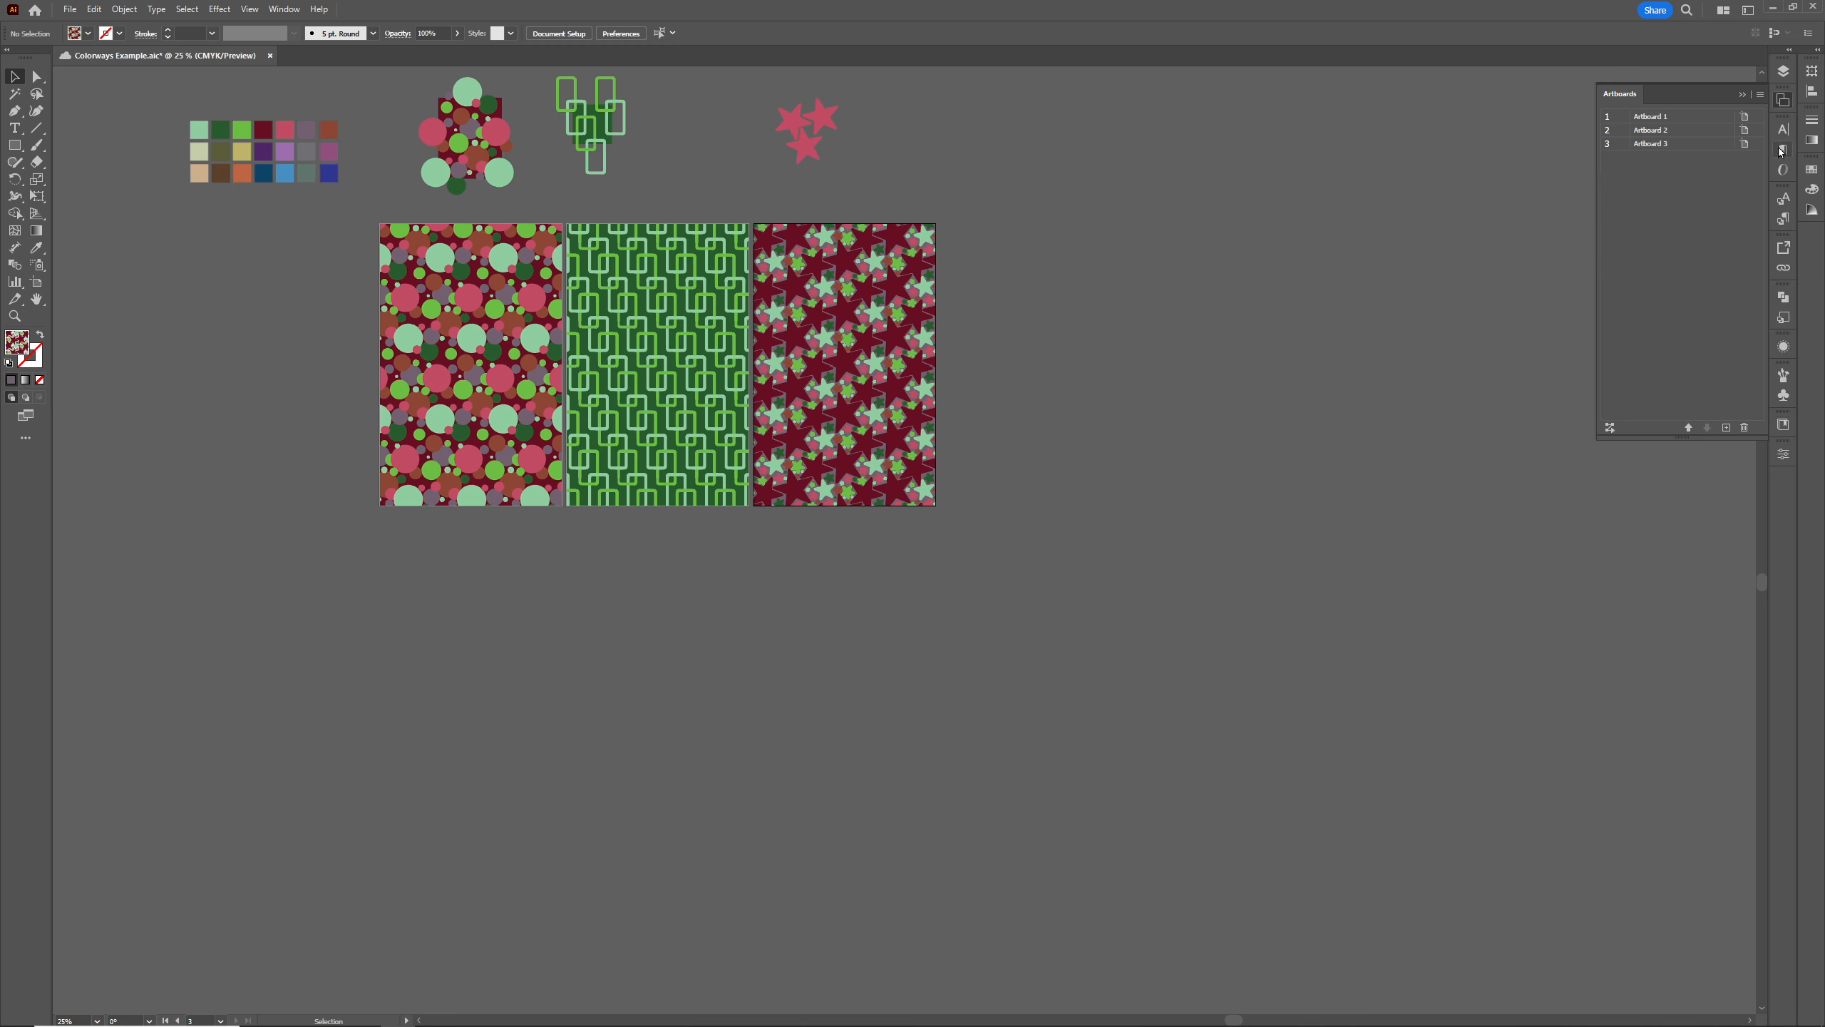
left_click(1730, 429)
left_click(1730, 429)
left_click(1731, 429)
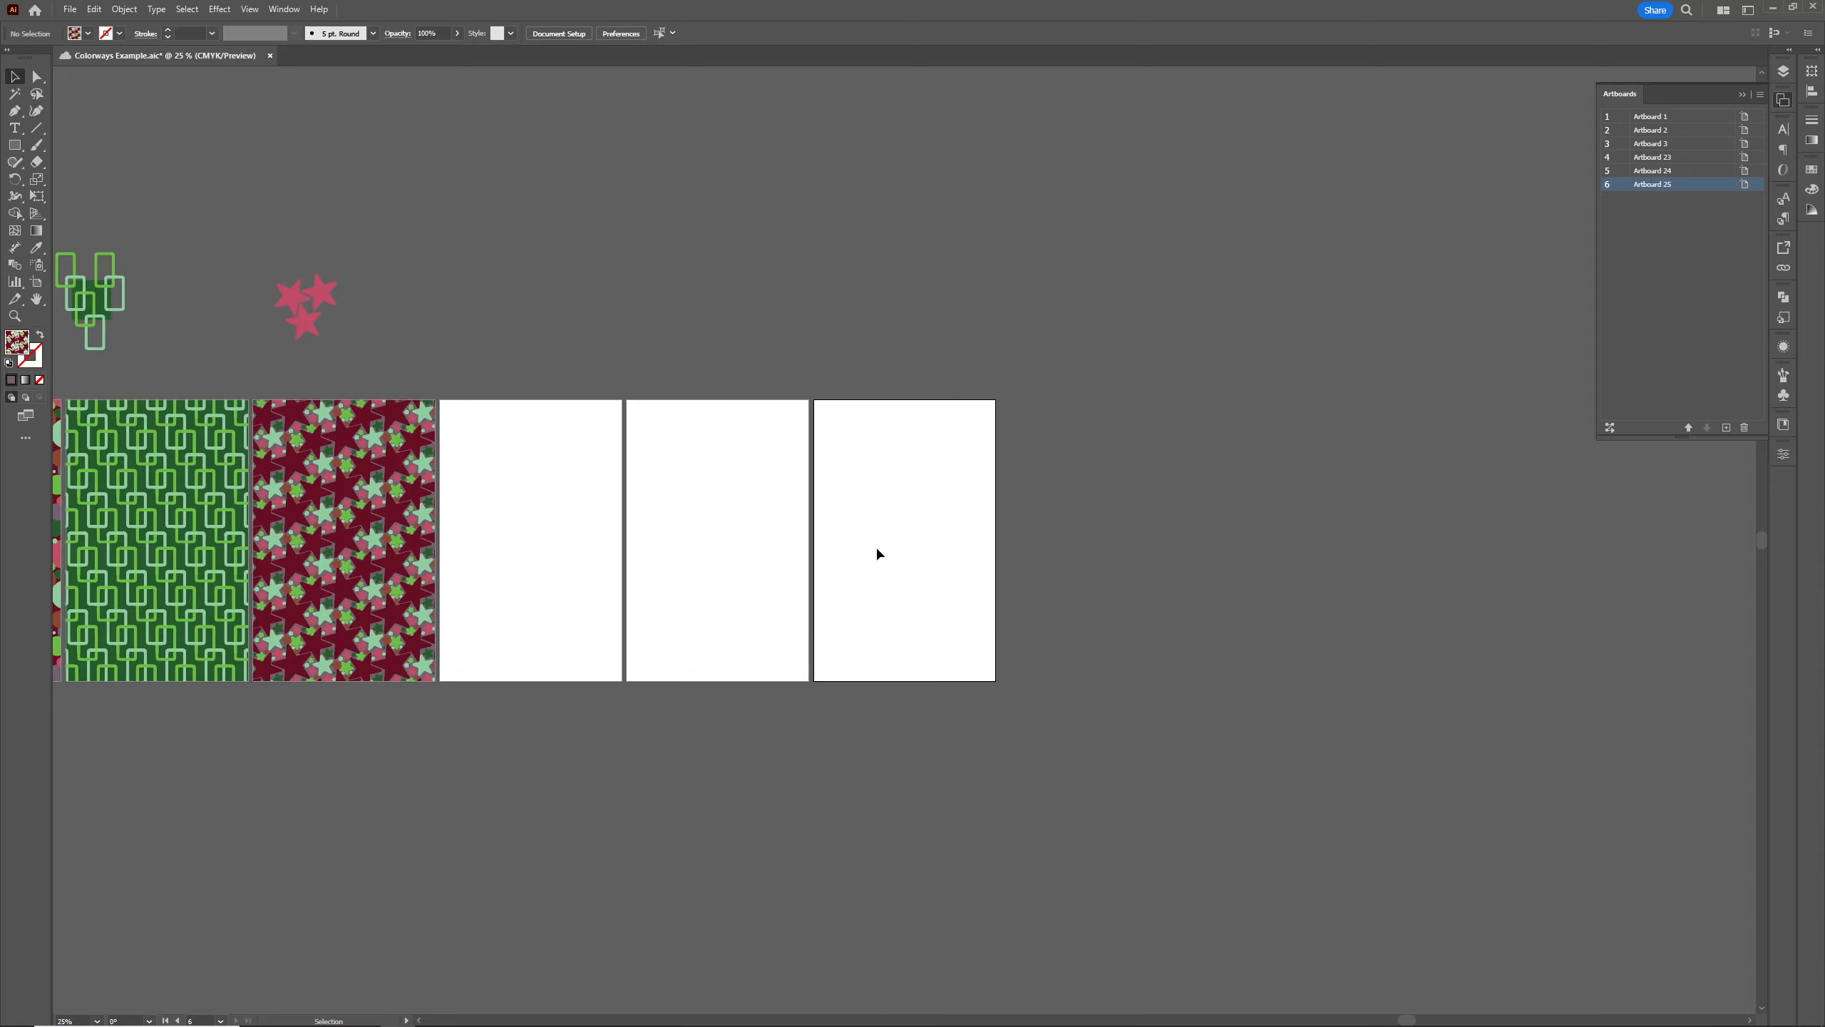
Select the three blank artboards together and move them into a row directly beneath the three pattern artboards
left_click_drag(746, 573, 994, 403)
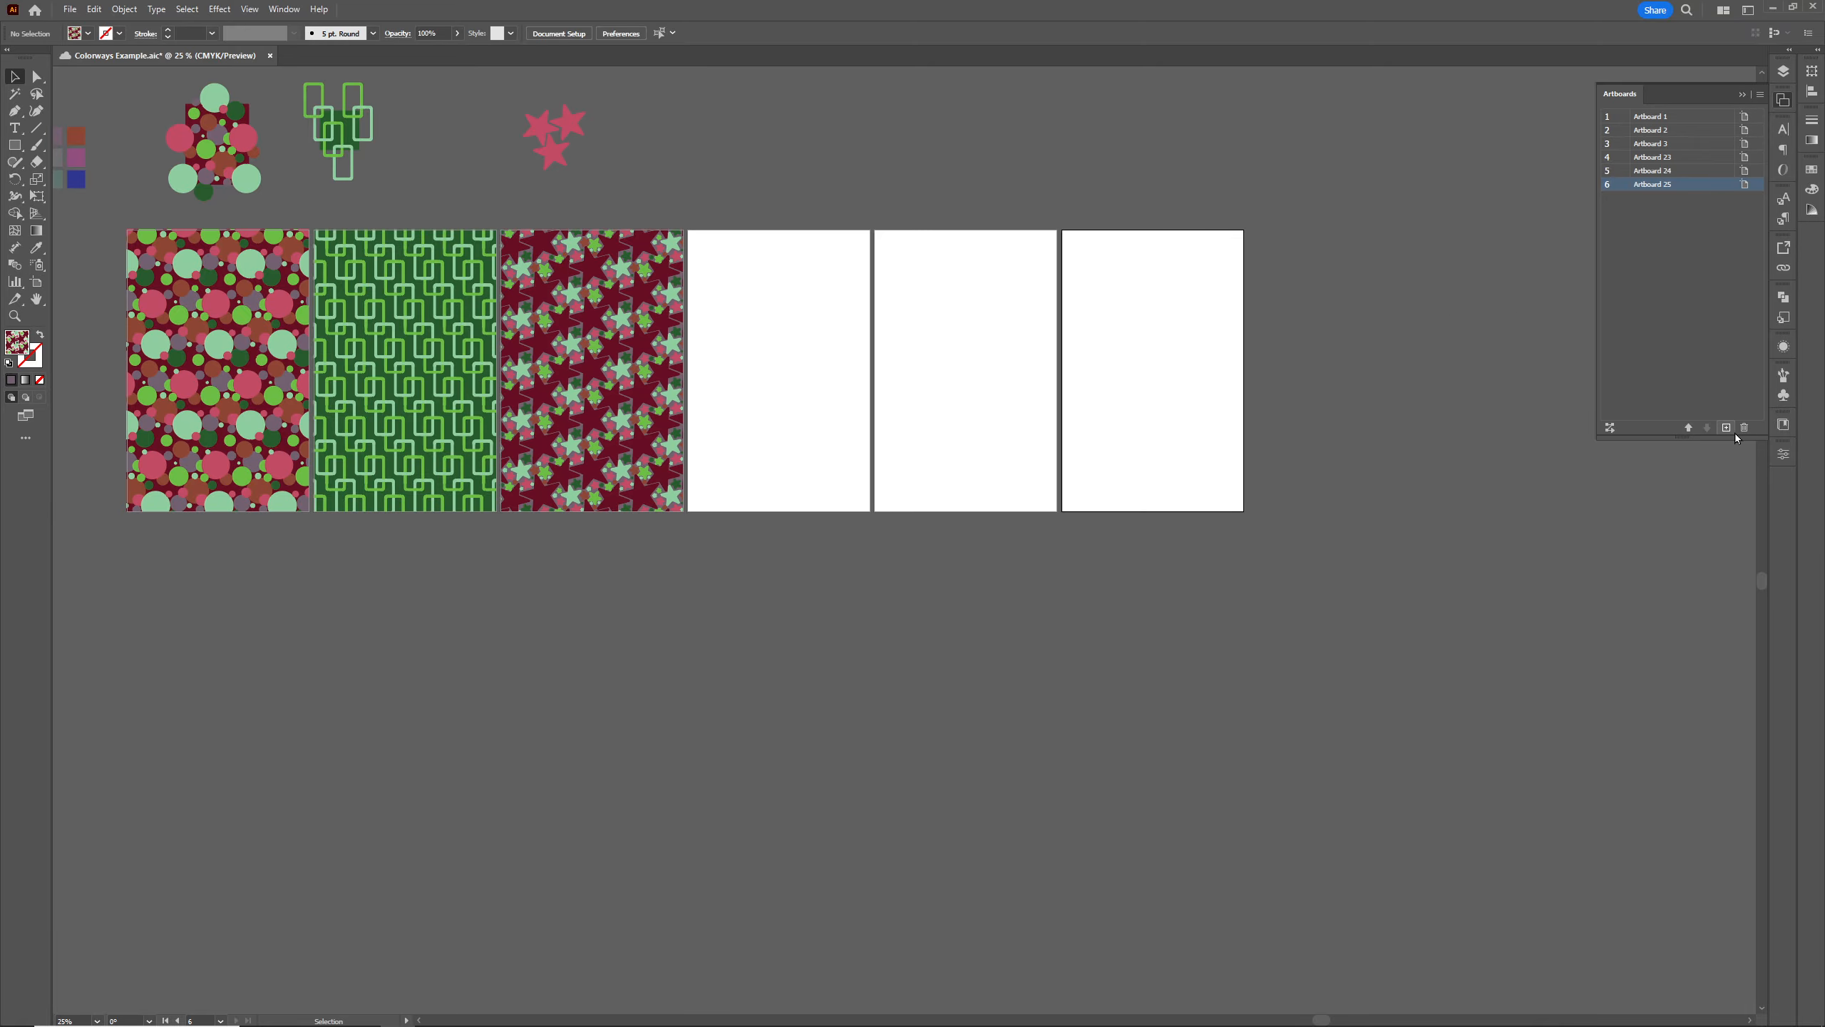
left_click(36, 283)
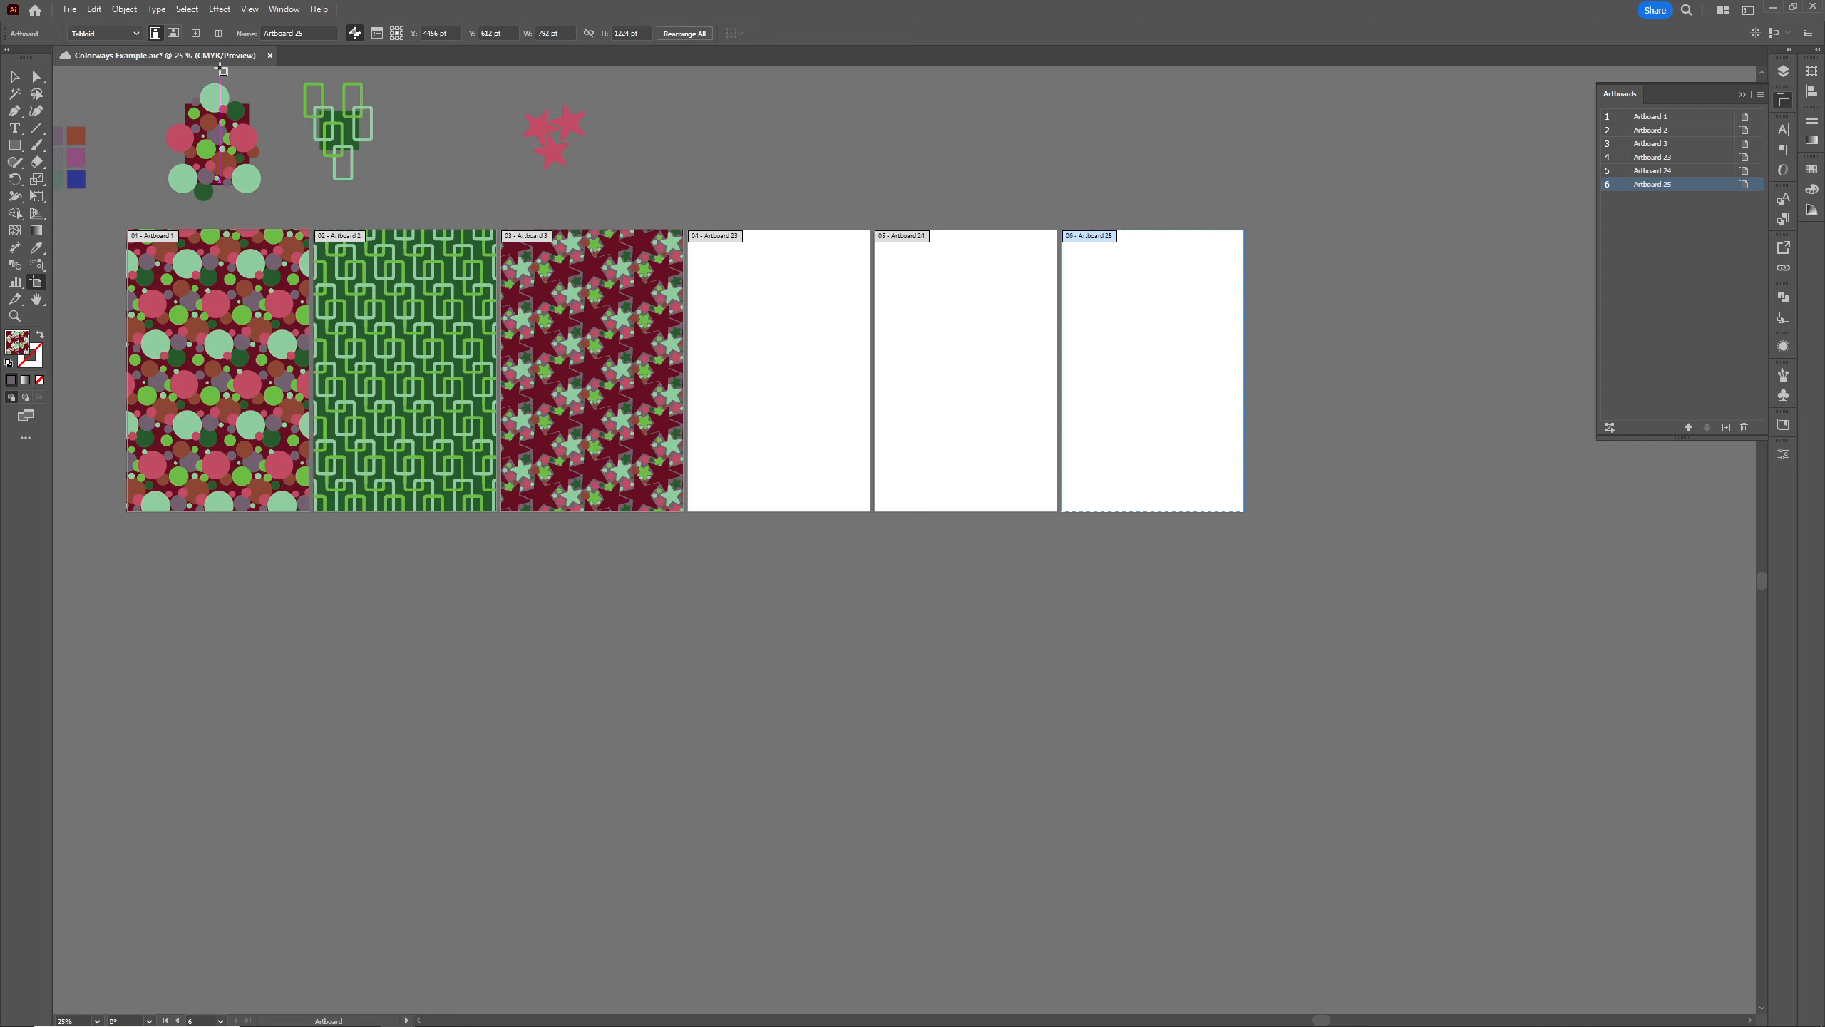
left_click(196, 33)
left_click(1748, 10)
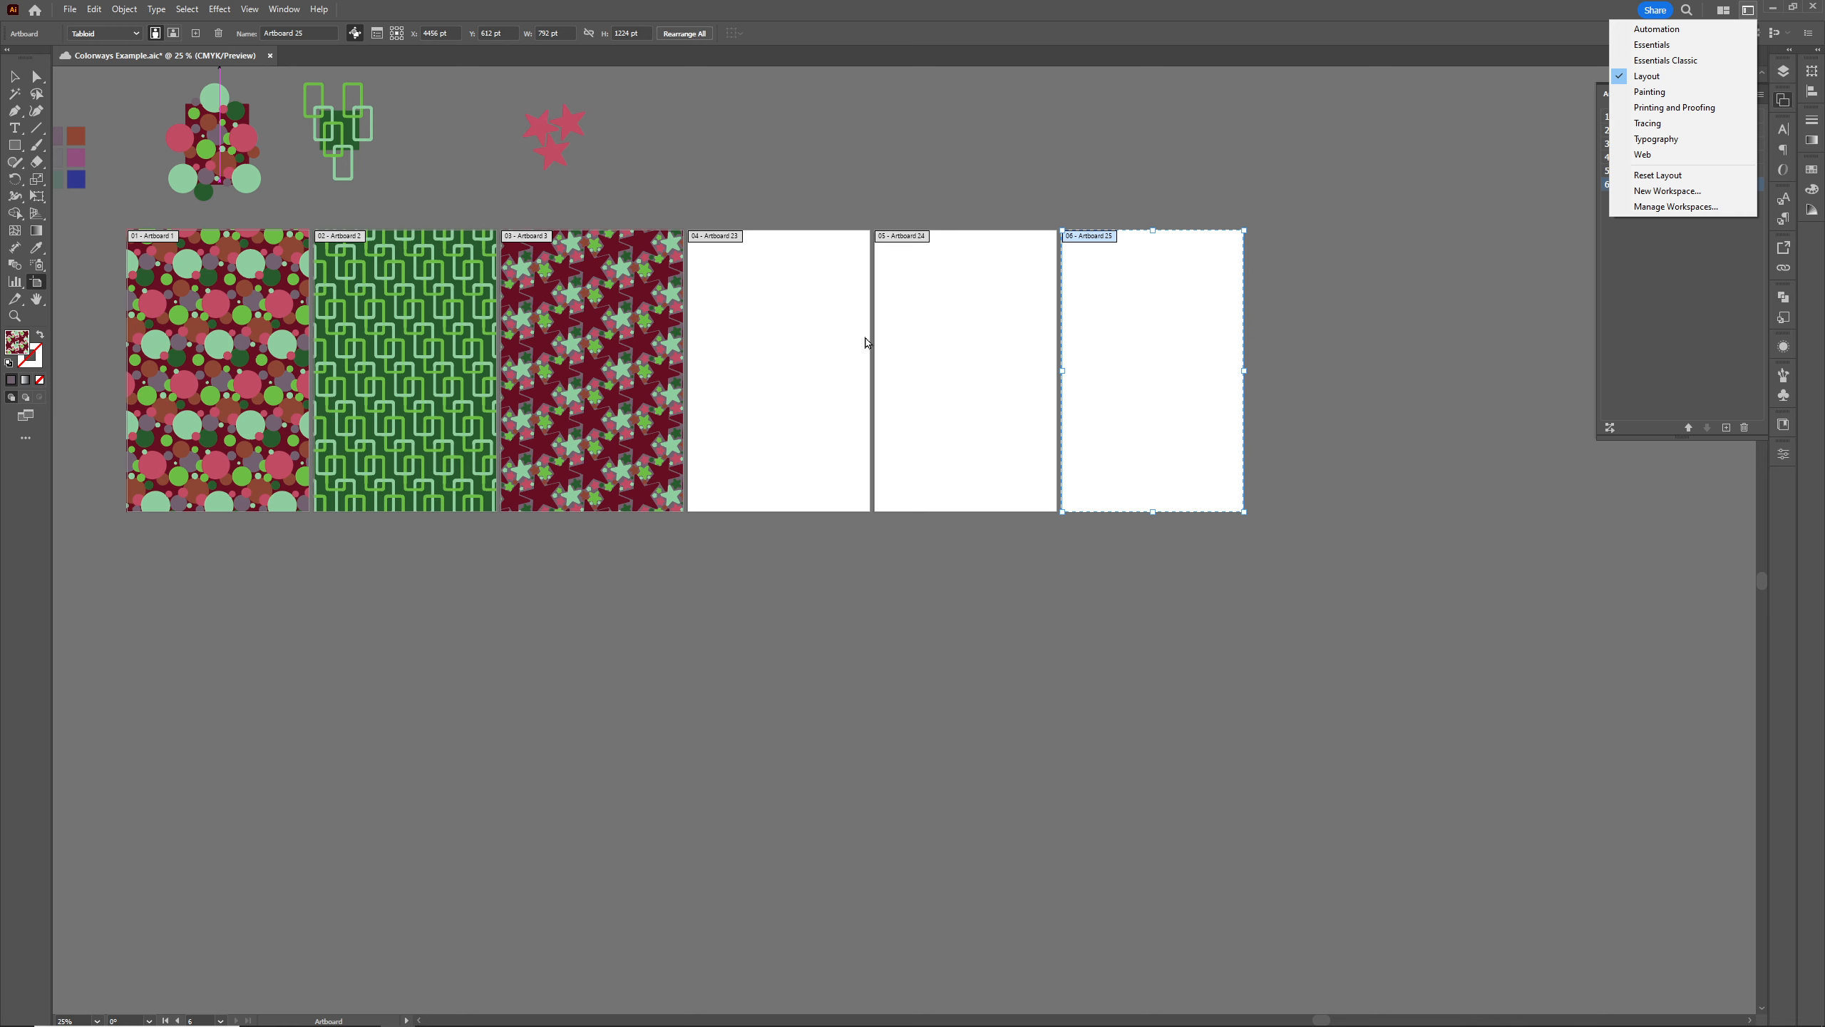
left_click(32, 286)
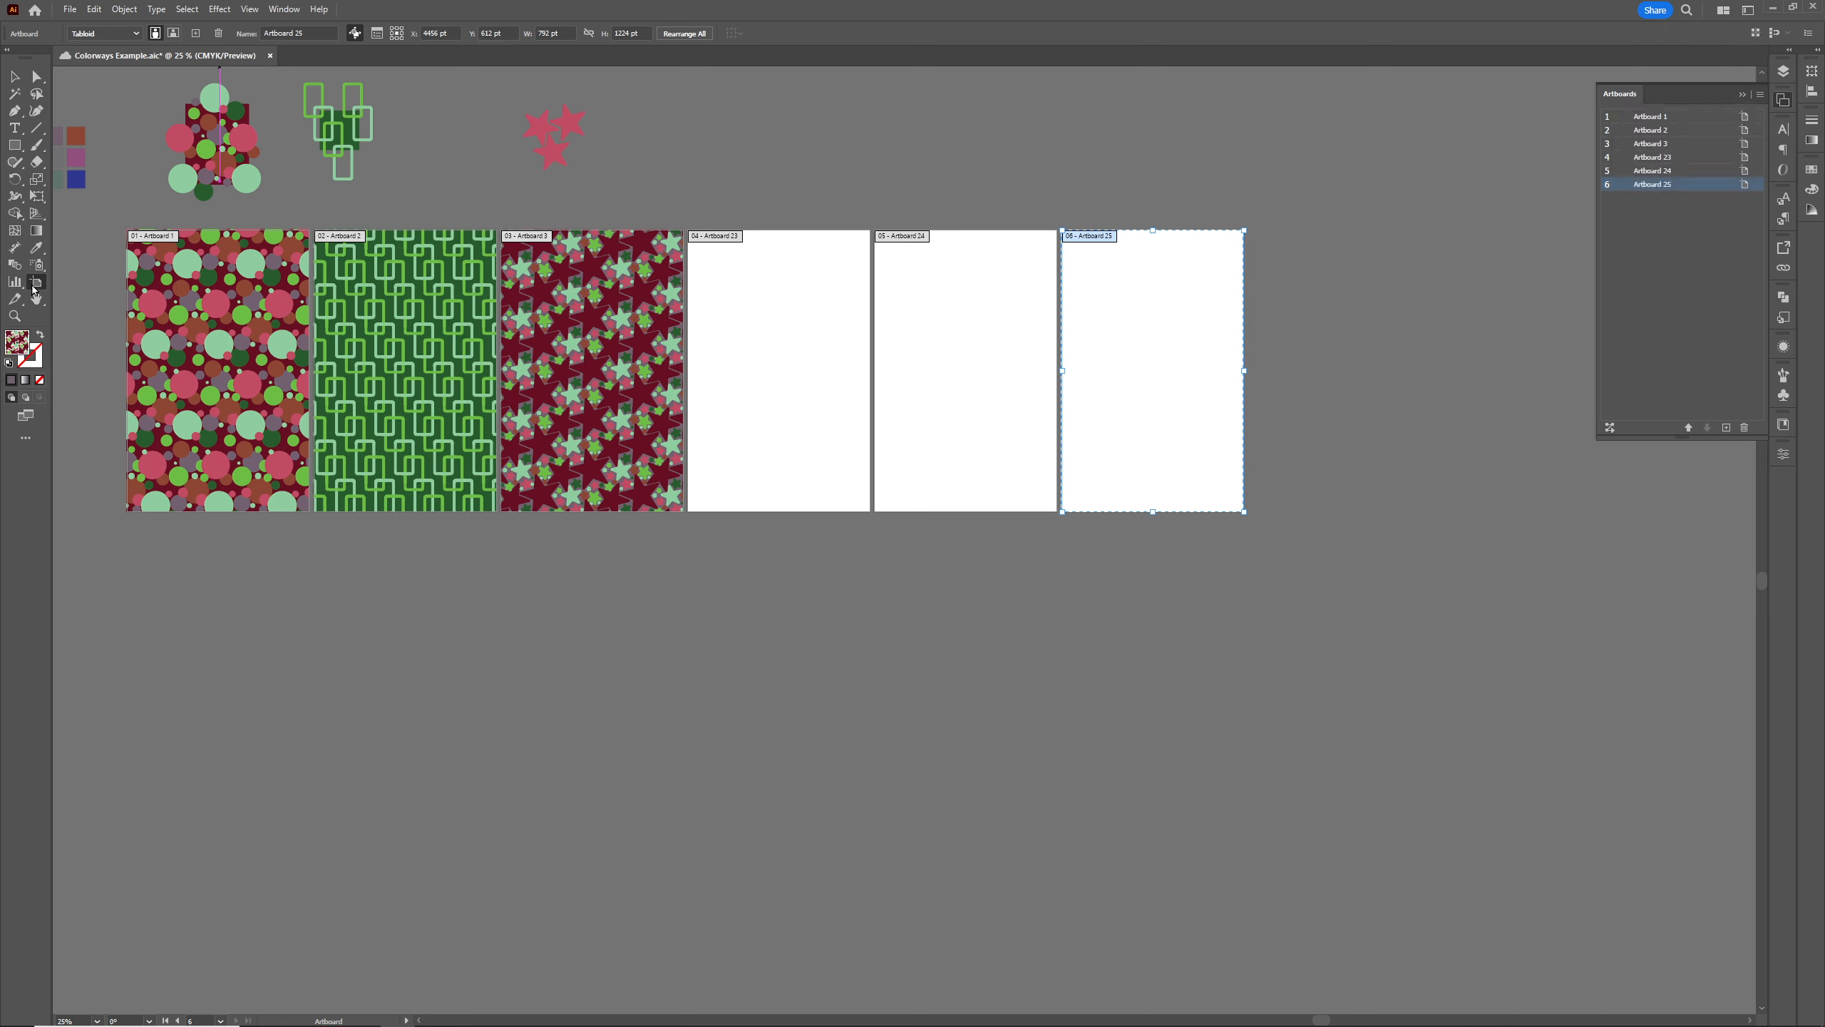
left_click(989, 395, "shift")
left_click(794, 379, "shift")
left_click_drag(792, 259, 229, 546)
left_click_drag(530, 607, 941, 554)
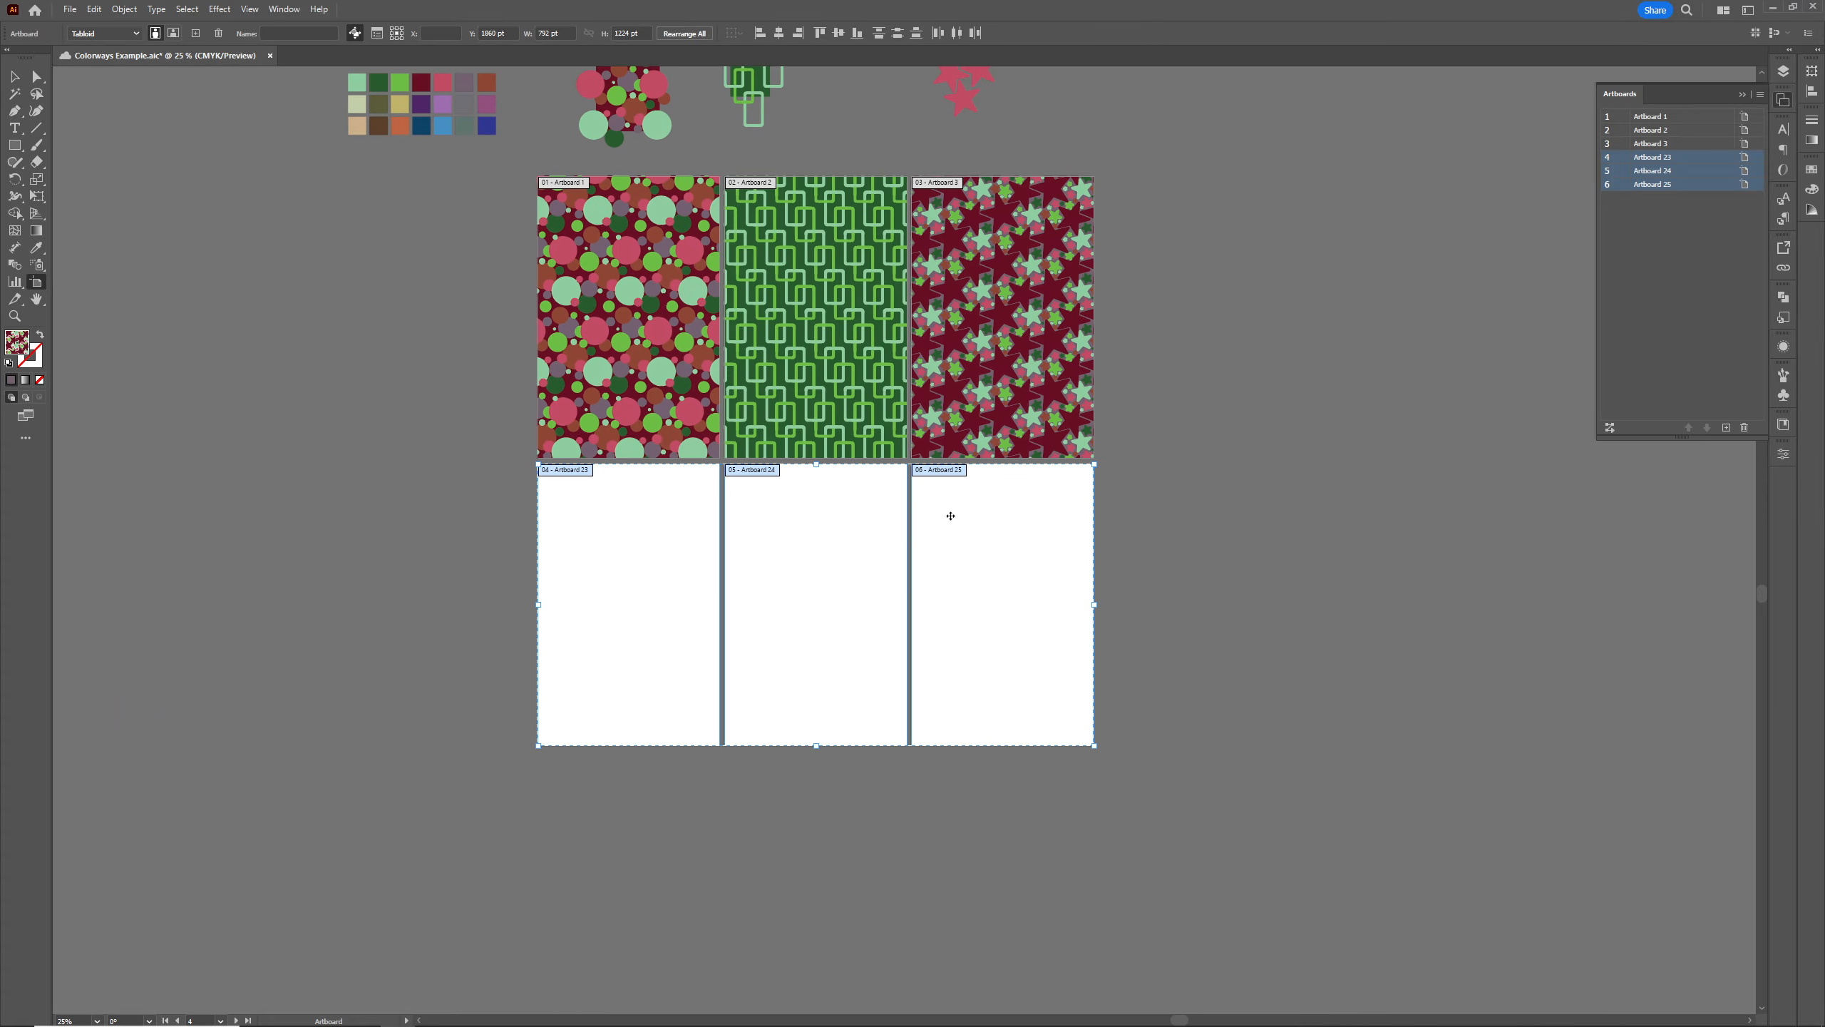
Cover the first blank artboard with two side-by-side circle-pattern rectangles, about 392 and 400 pt wide and 1224 pt high
left_click_drag(843, 653, 756, 676)
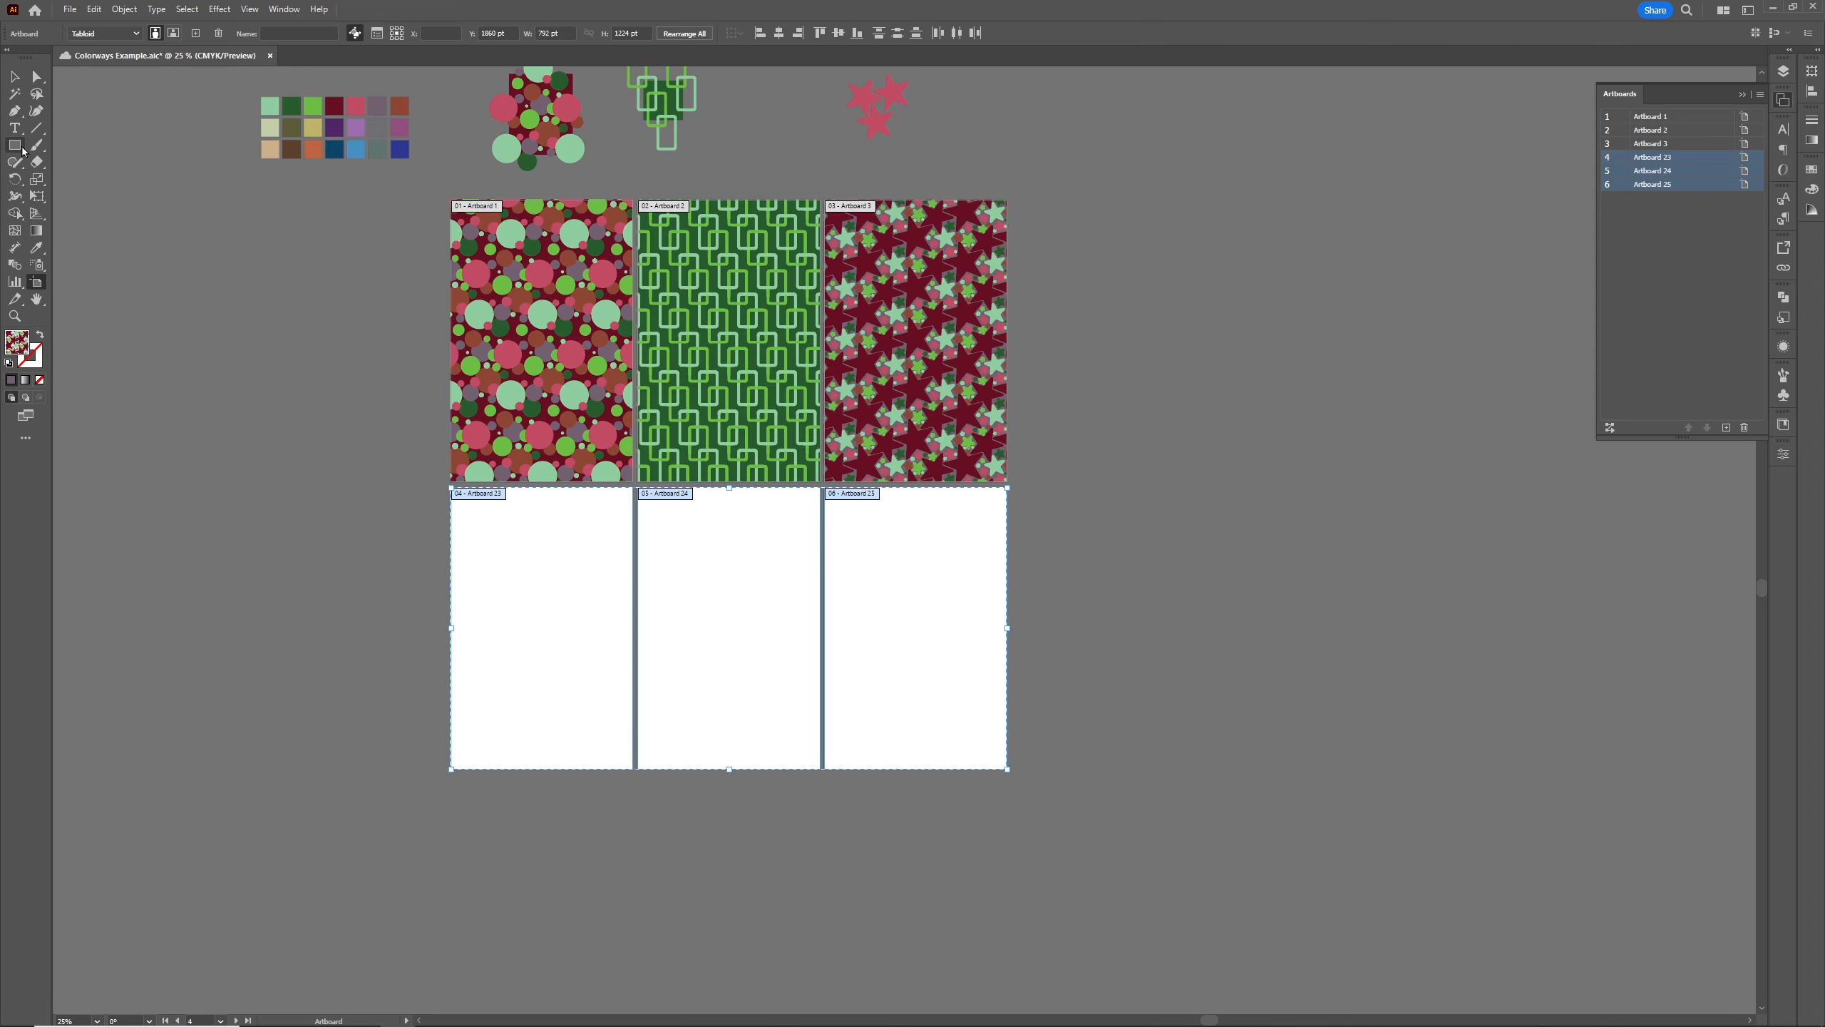
key("m")
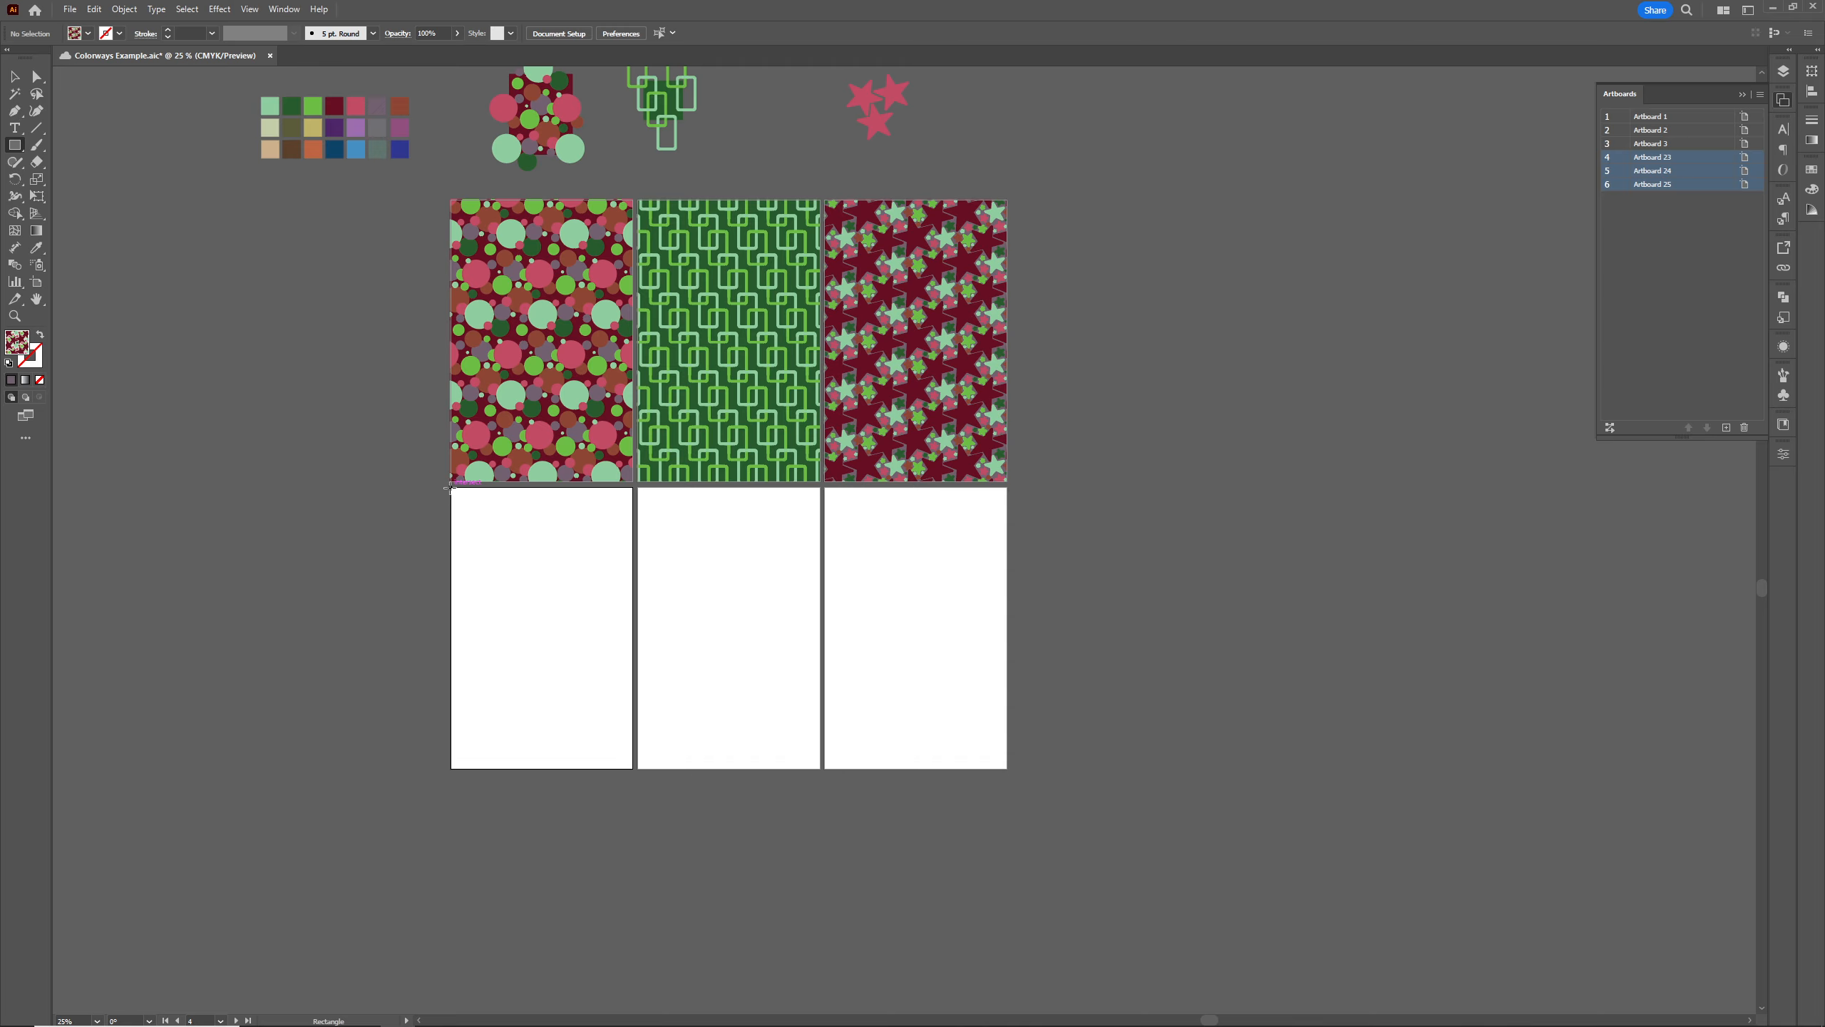
key("v")
left_click(500, 438)
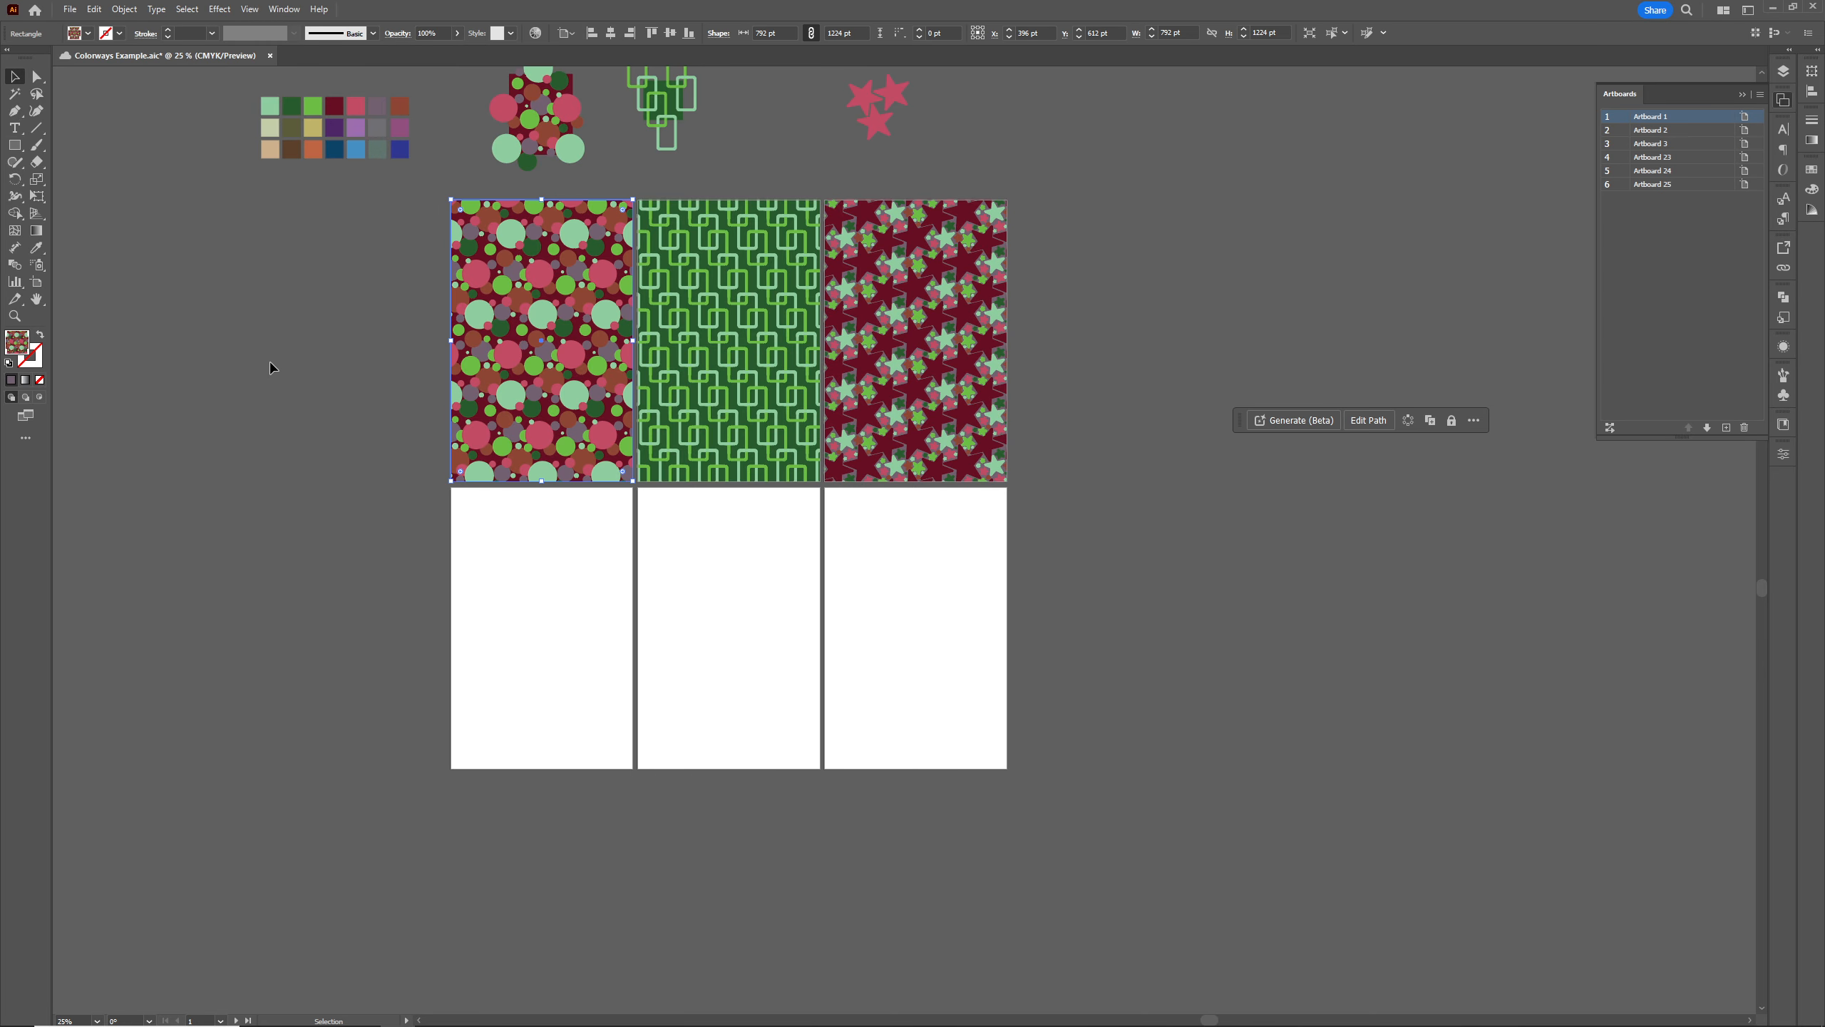
left_click(272, 367)
left_click(15, 145)
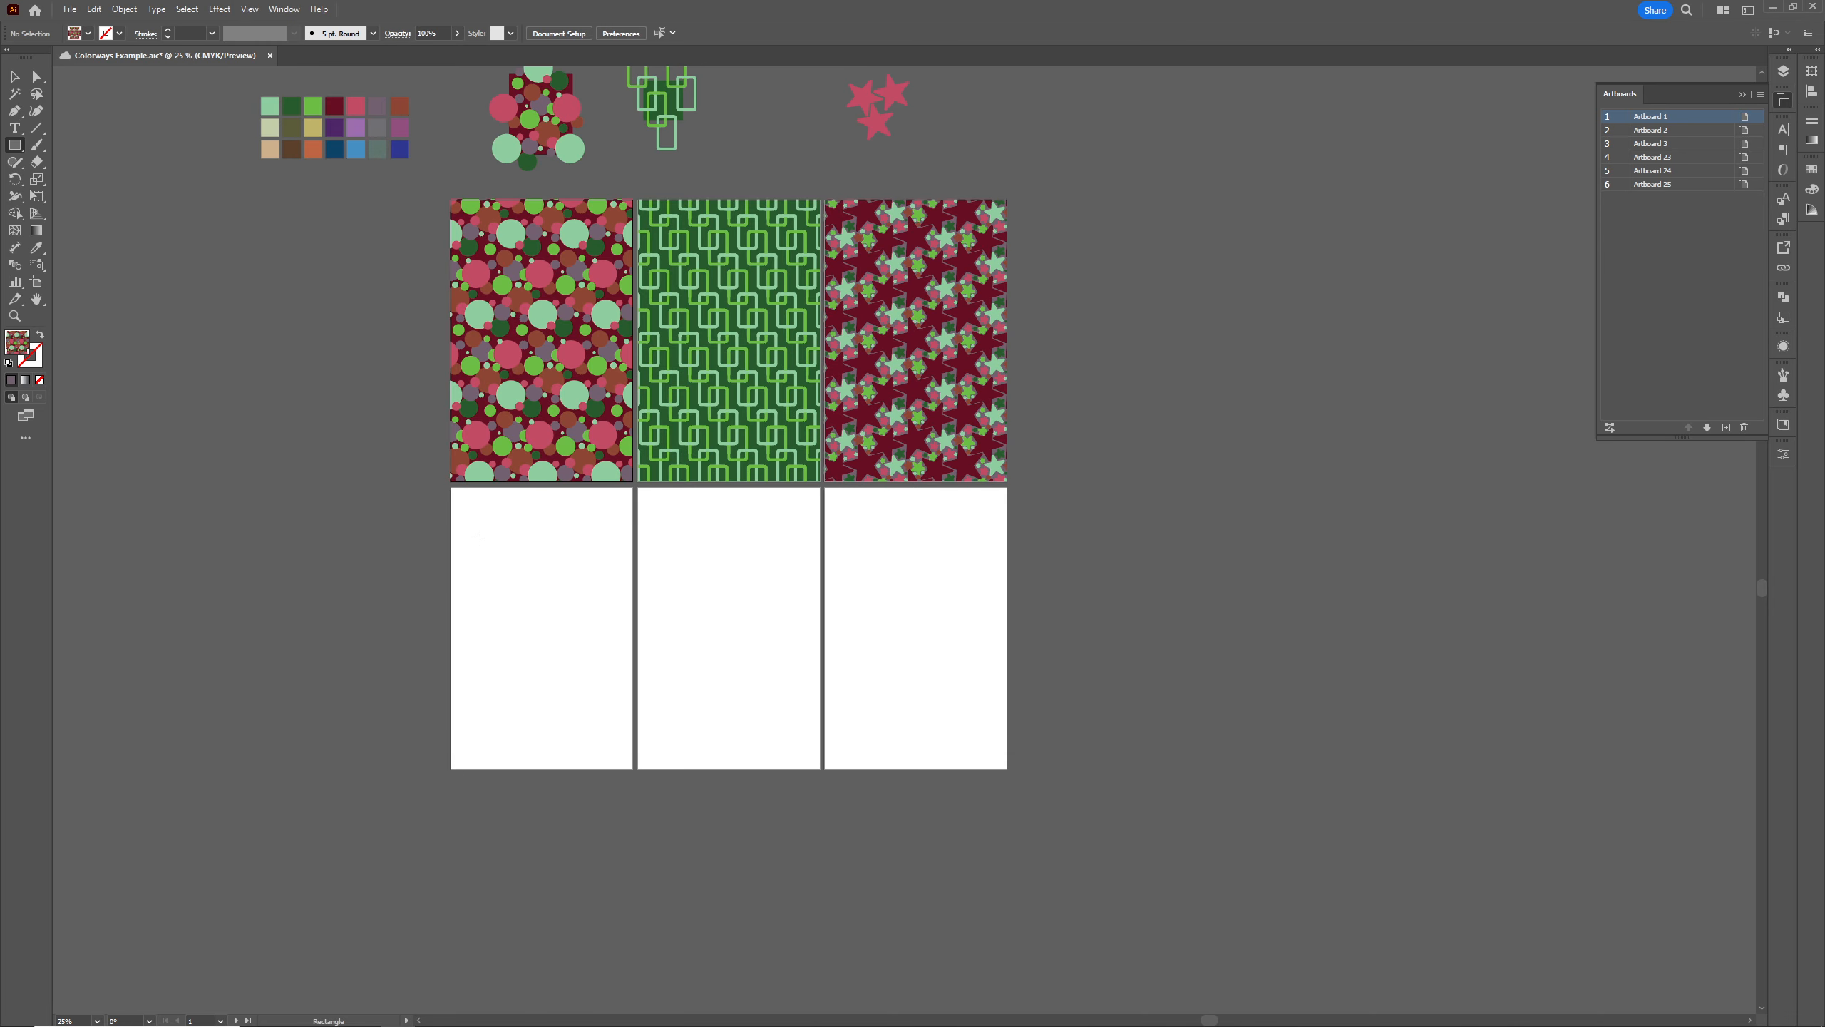
left_click_drag(451, 487, 540, 768)
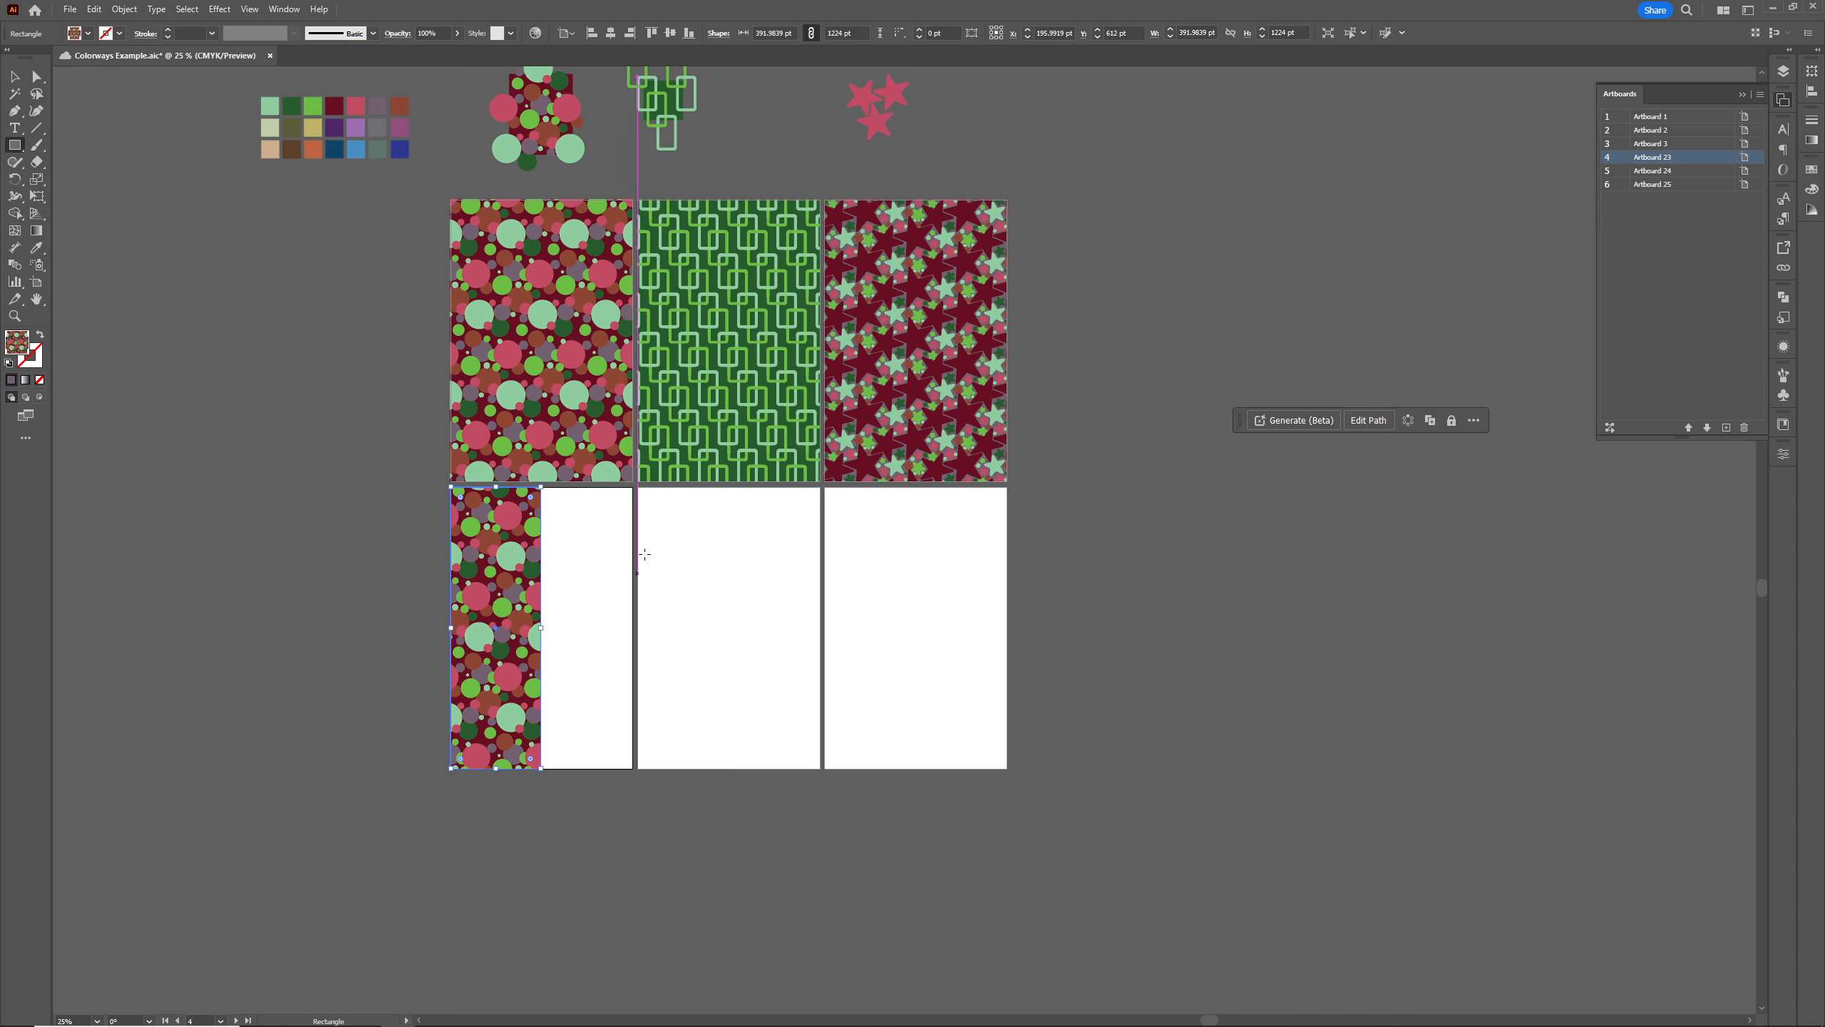
left_click_drag(631, 488, 540, 767)
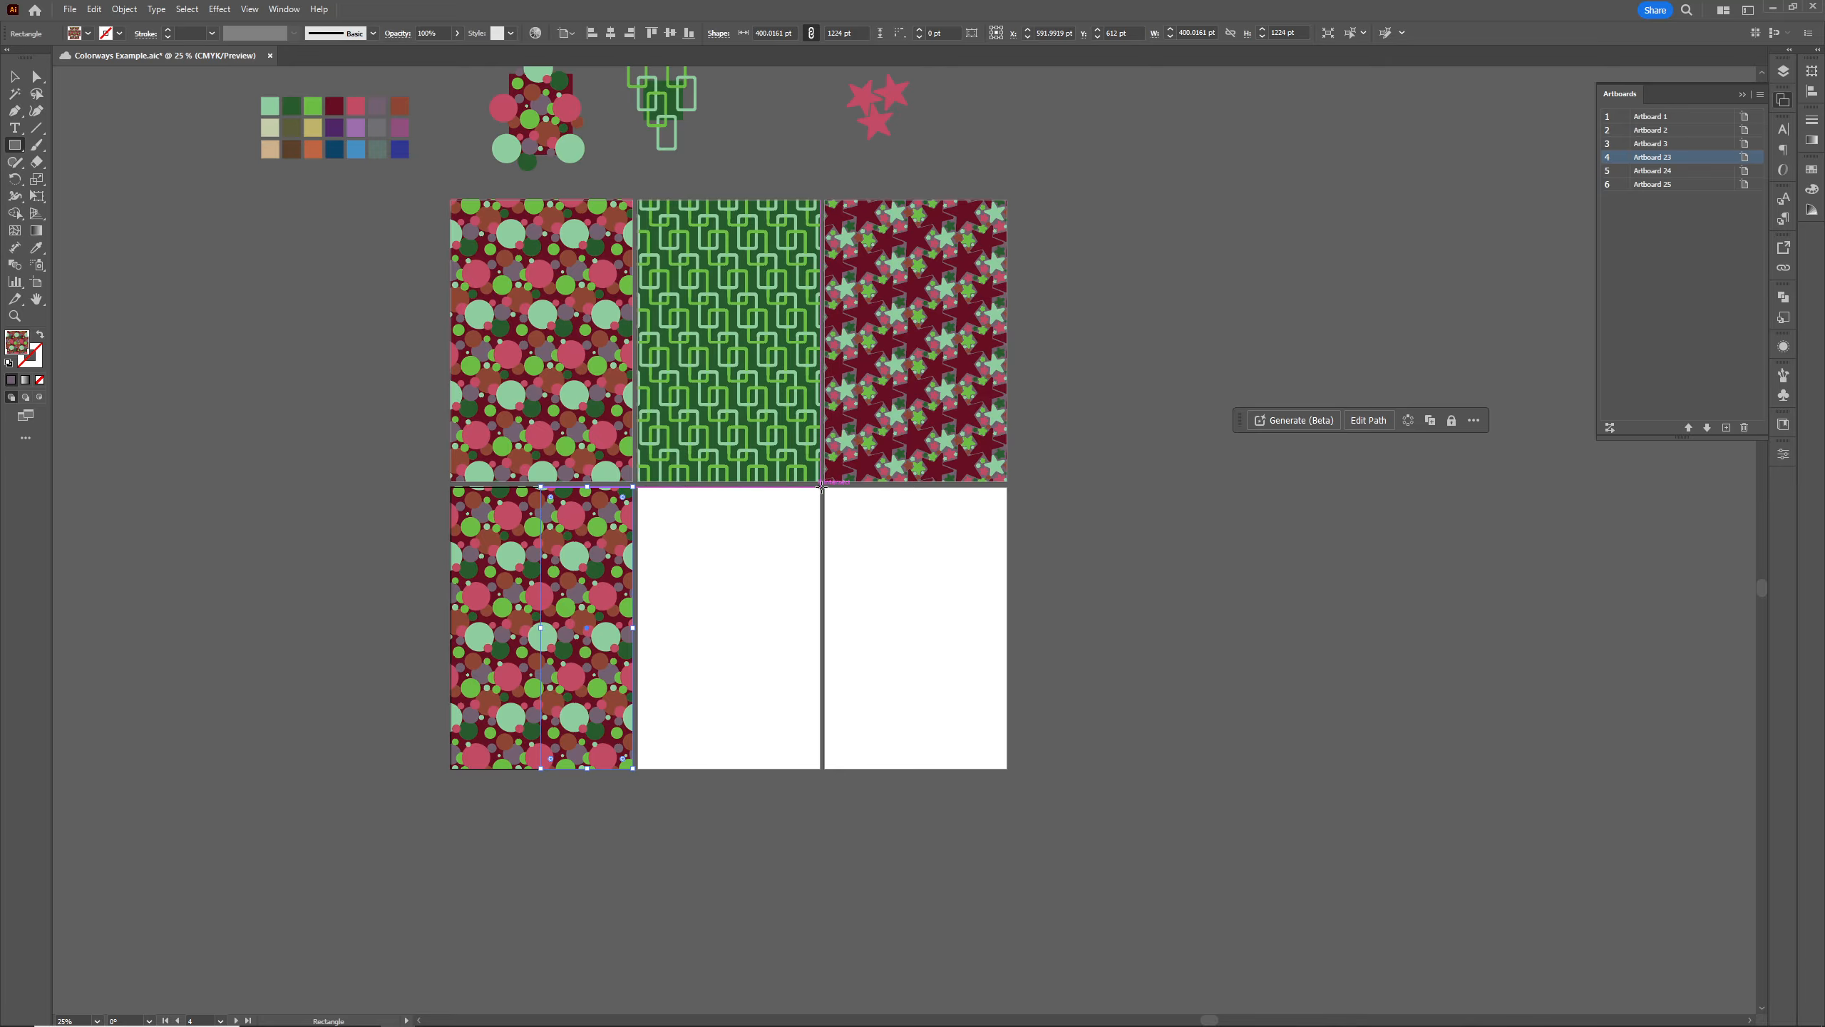
Cover the middle blank artboard with two side-by-side rectangles about 396 by 1224 pt, and fill both with the green chain pattern swatch
left_click_drag(820, 486, 728, 767)
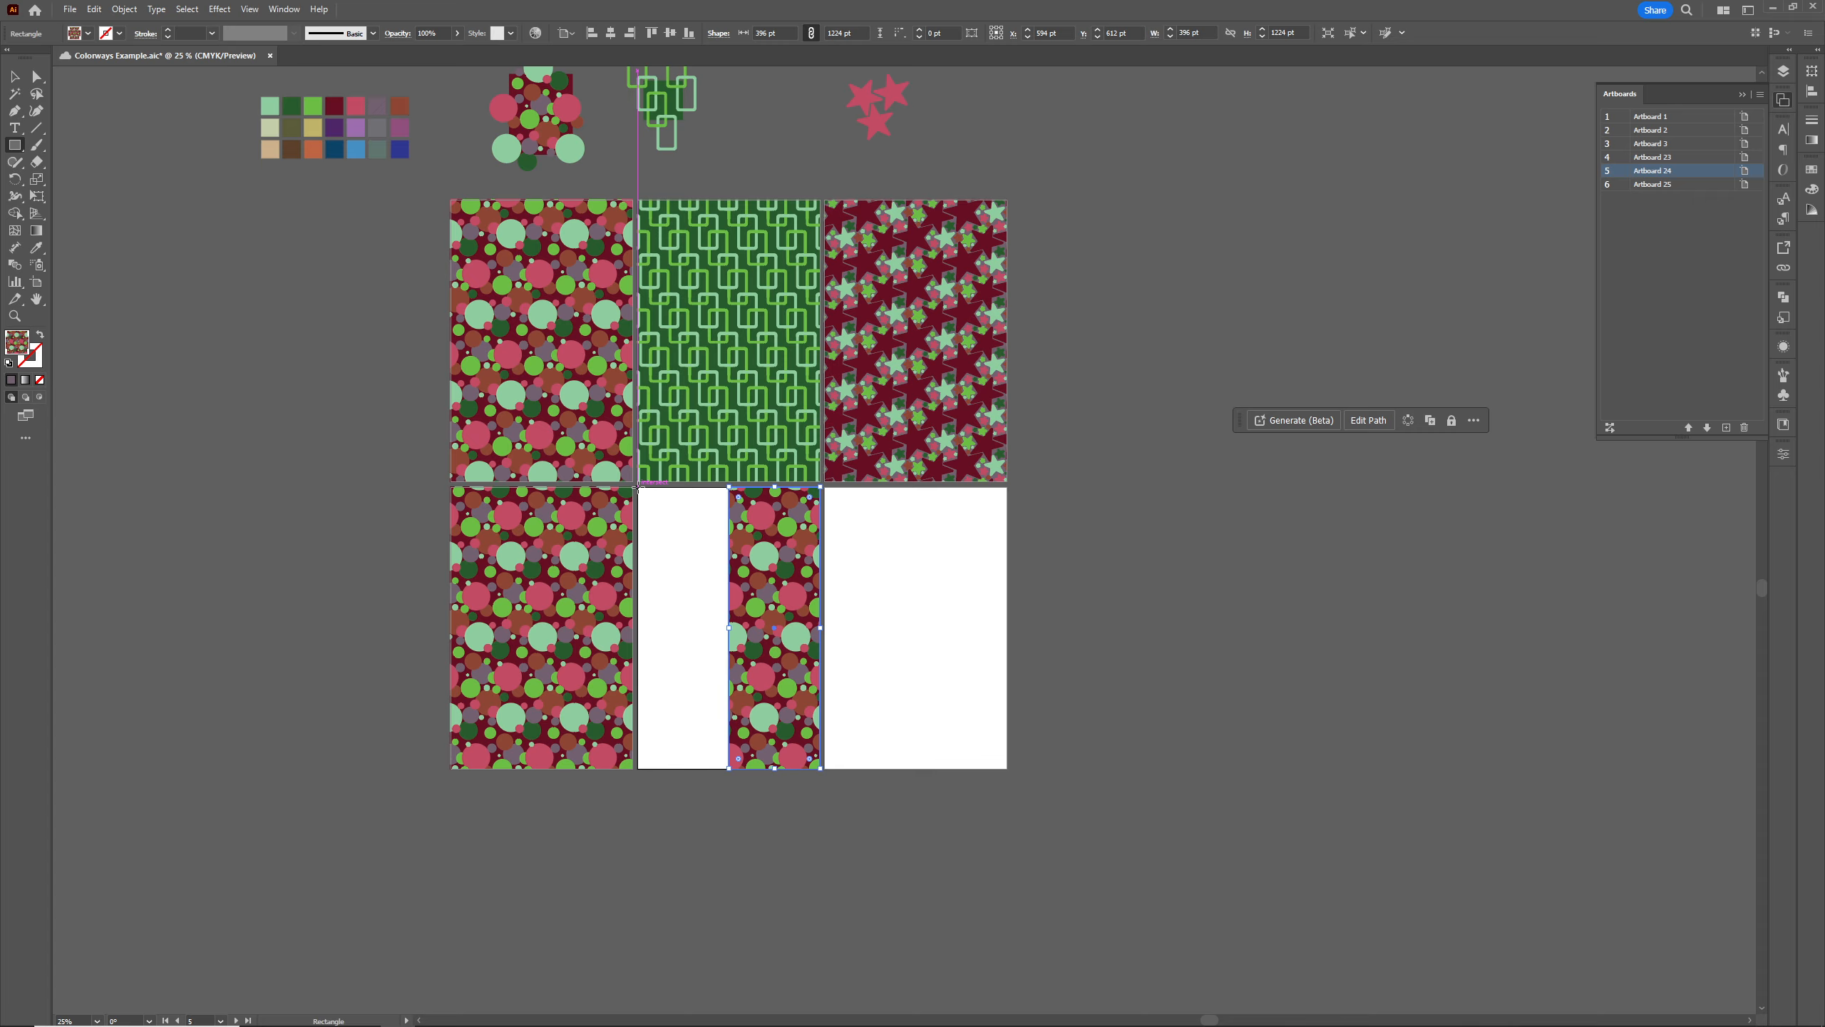
left_click_drag(638, 487, 726, 769)
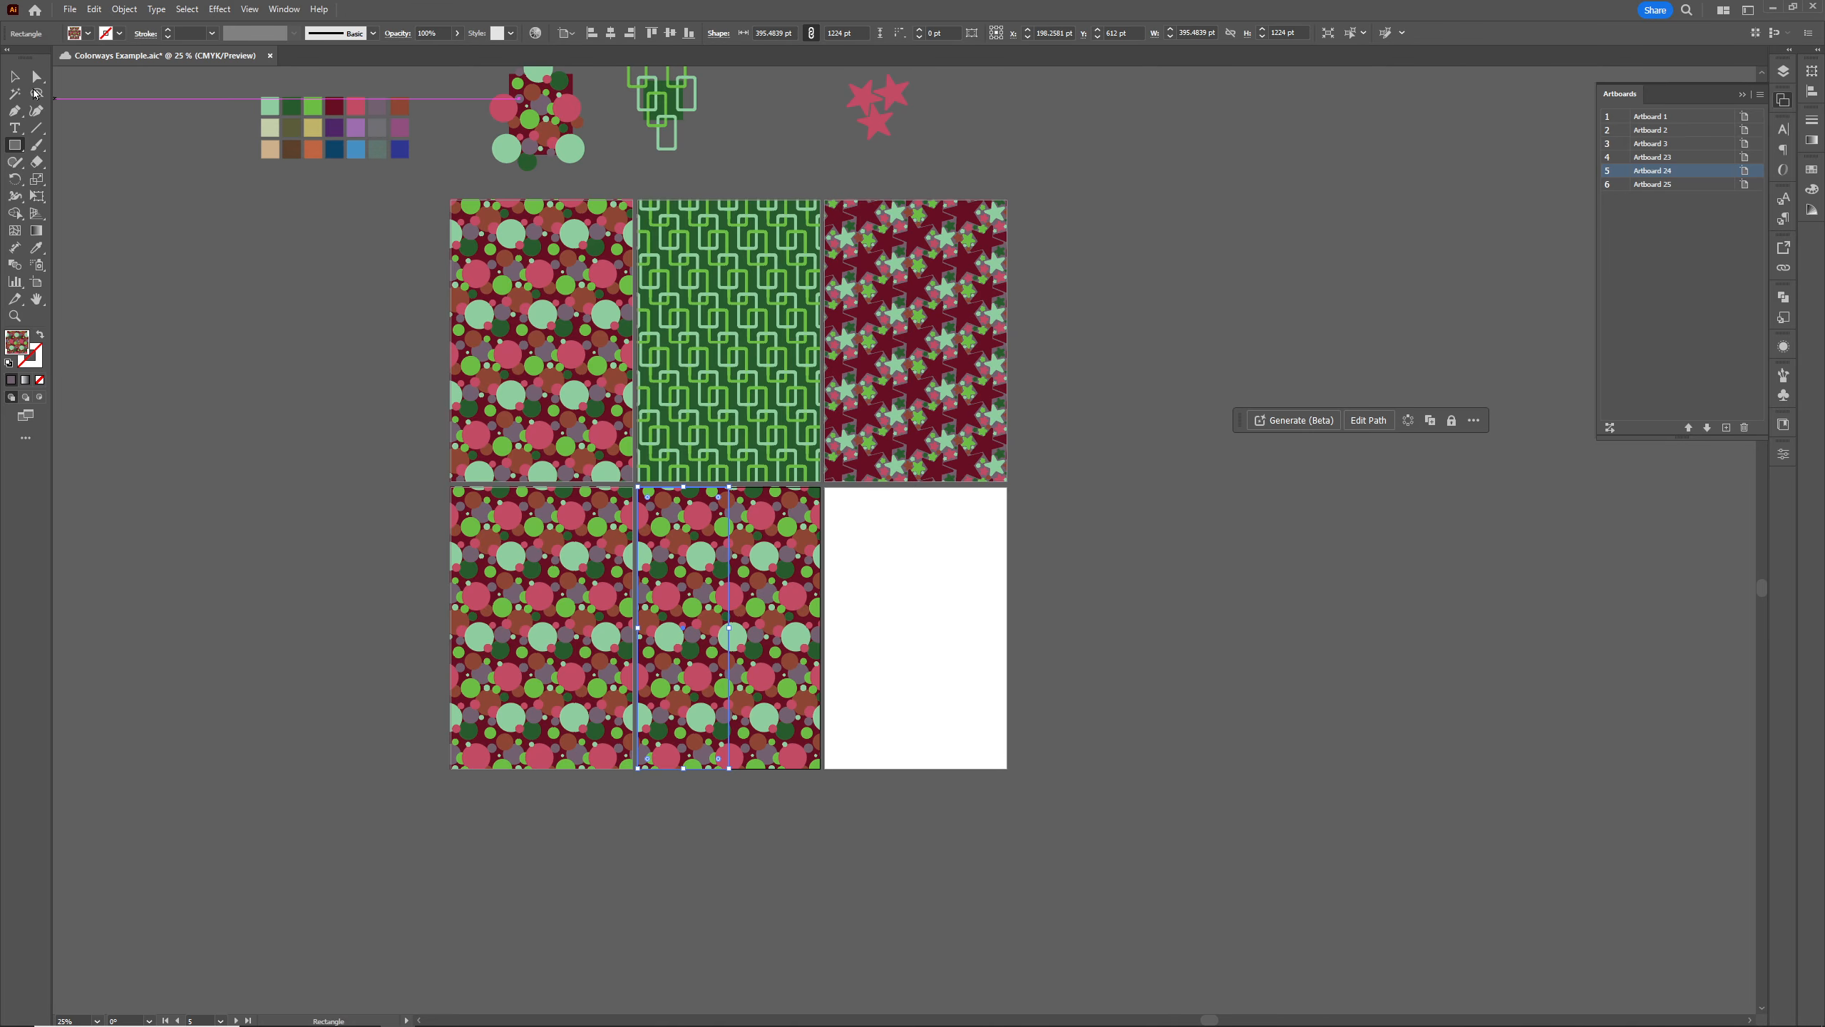
left_click(13, 76)
left_click_drag(791, 834, 682, 656)
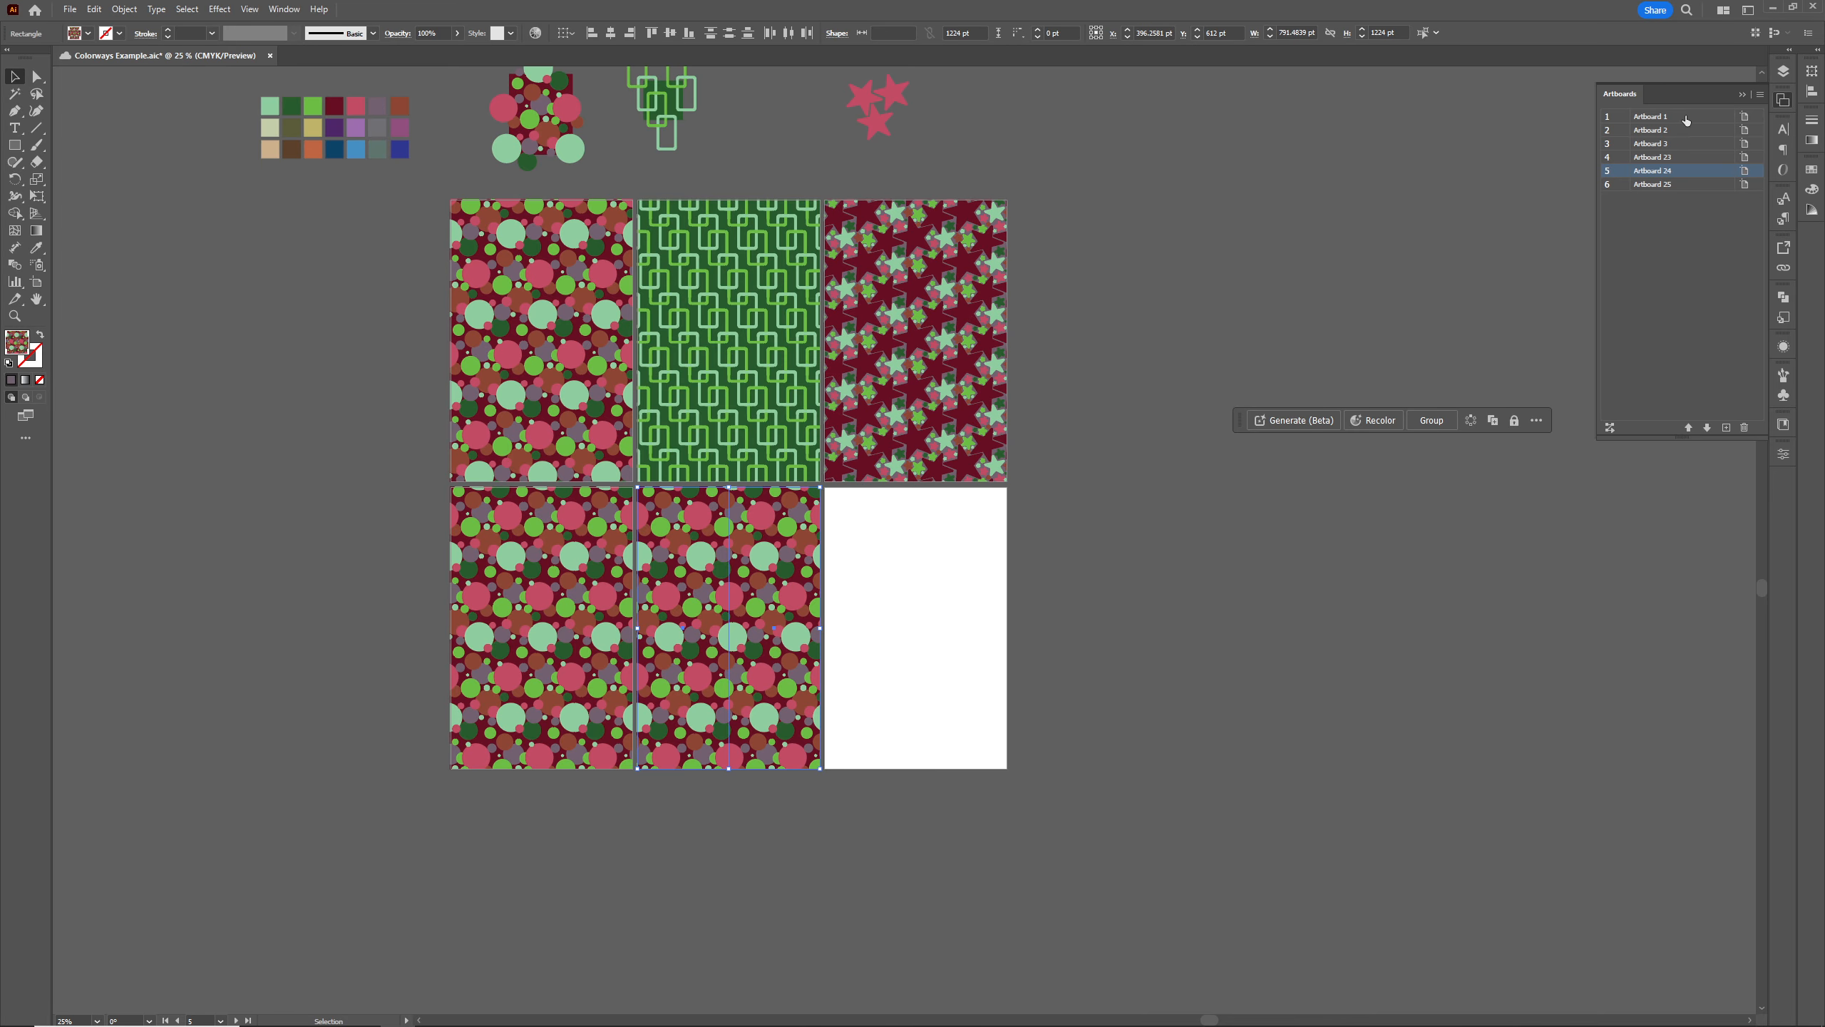
left_click(1811, 169)
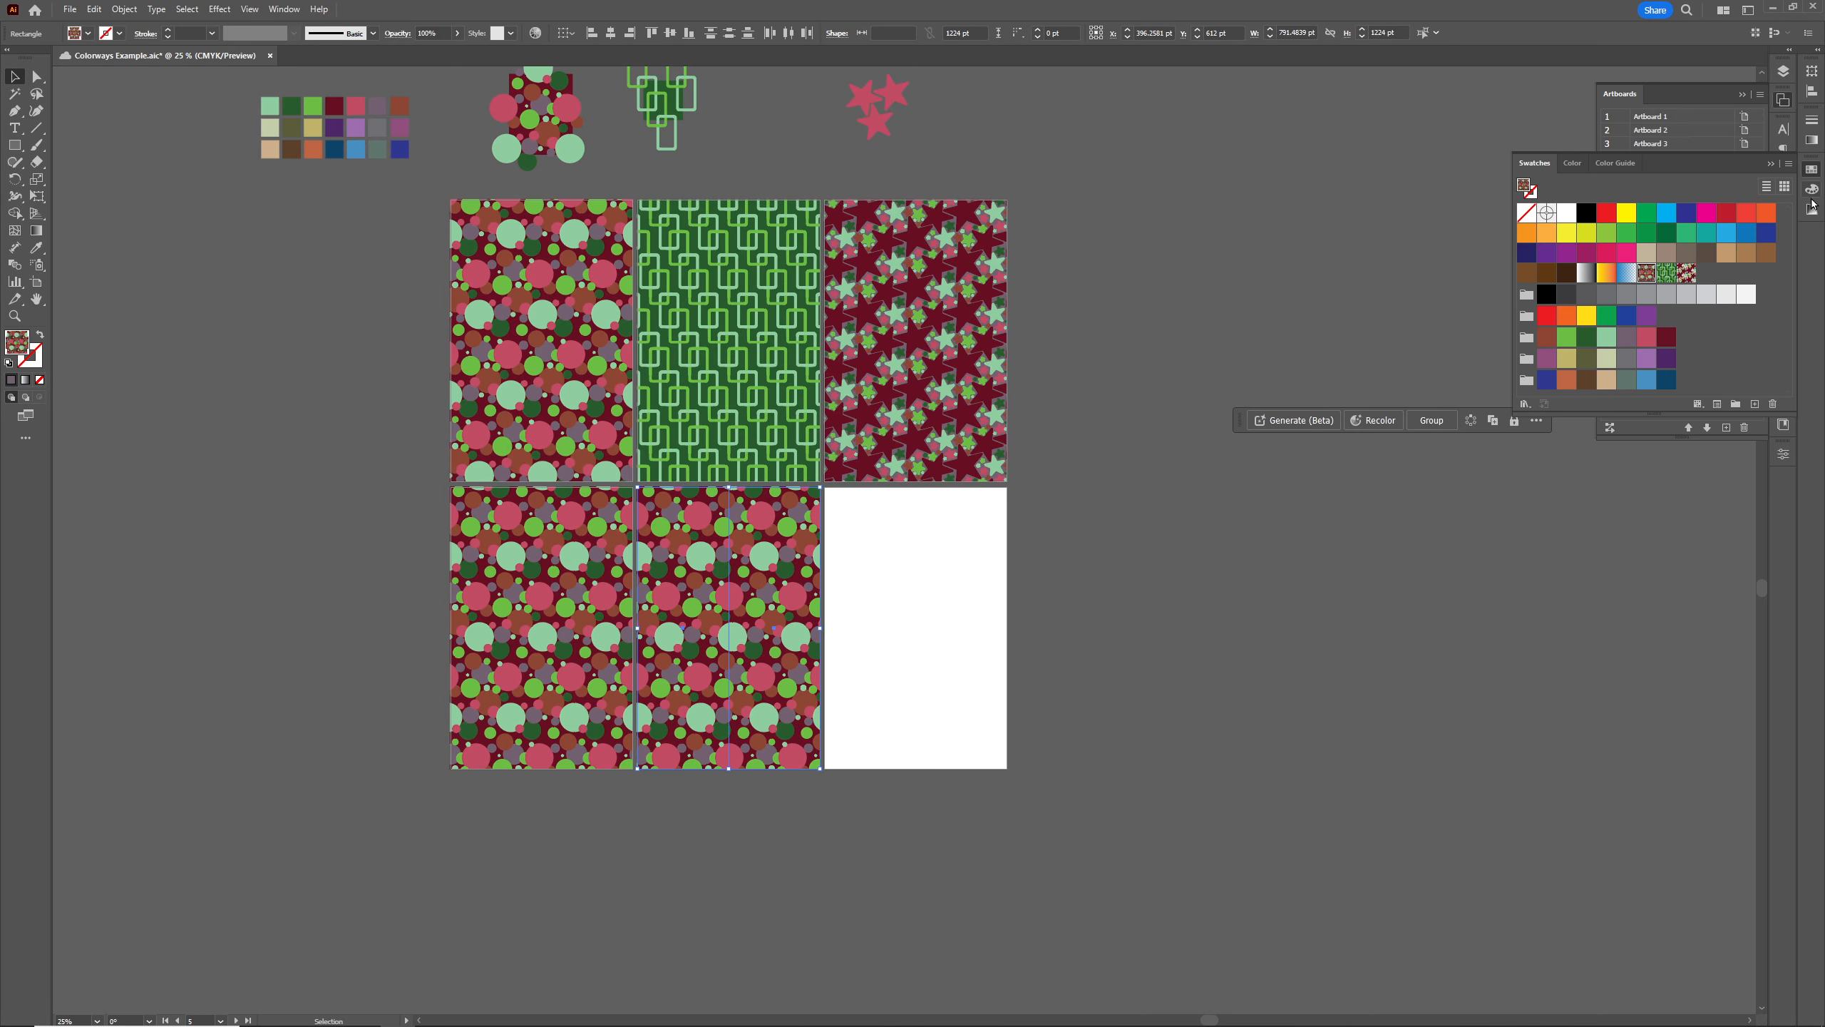
left_click(1664, 272)
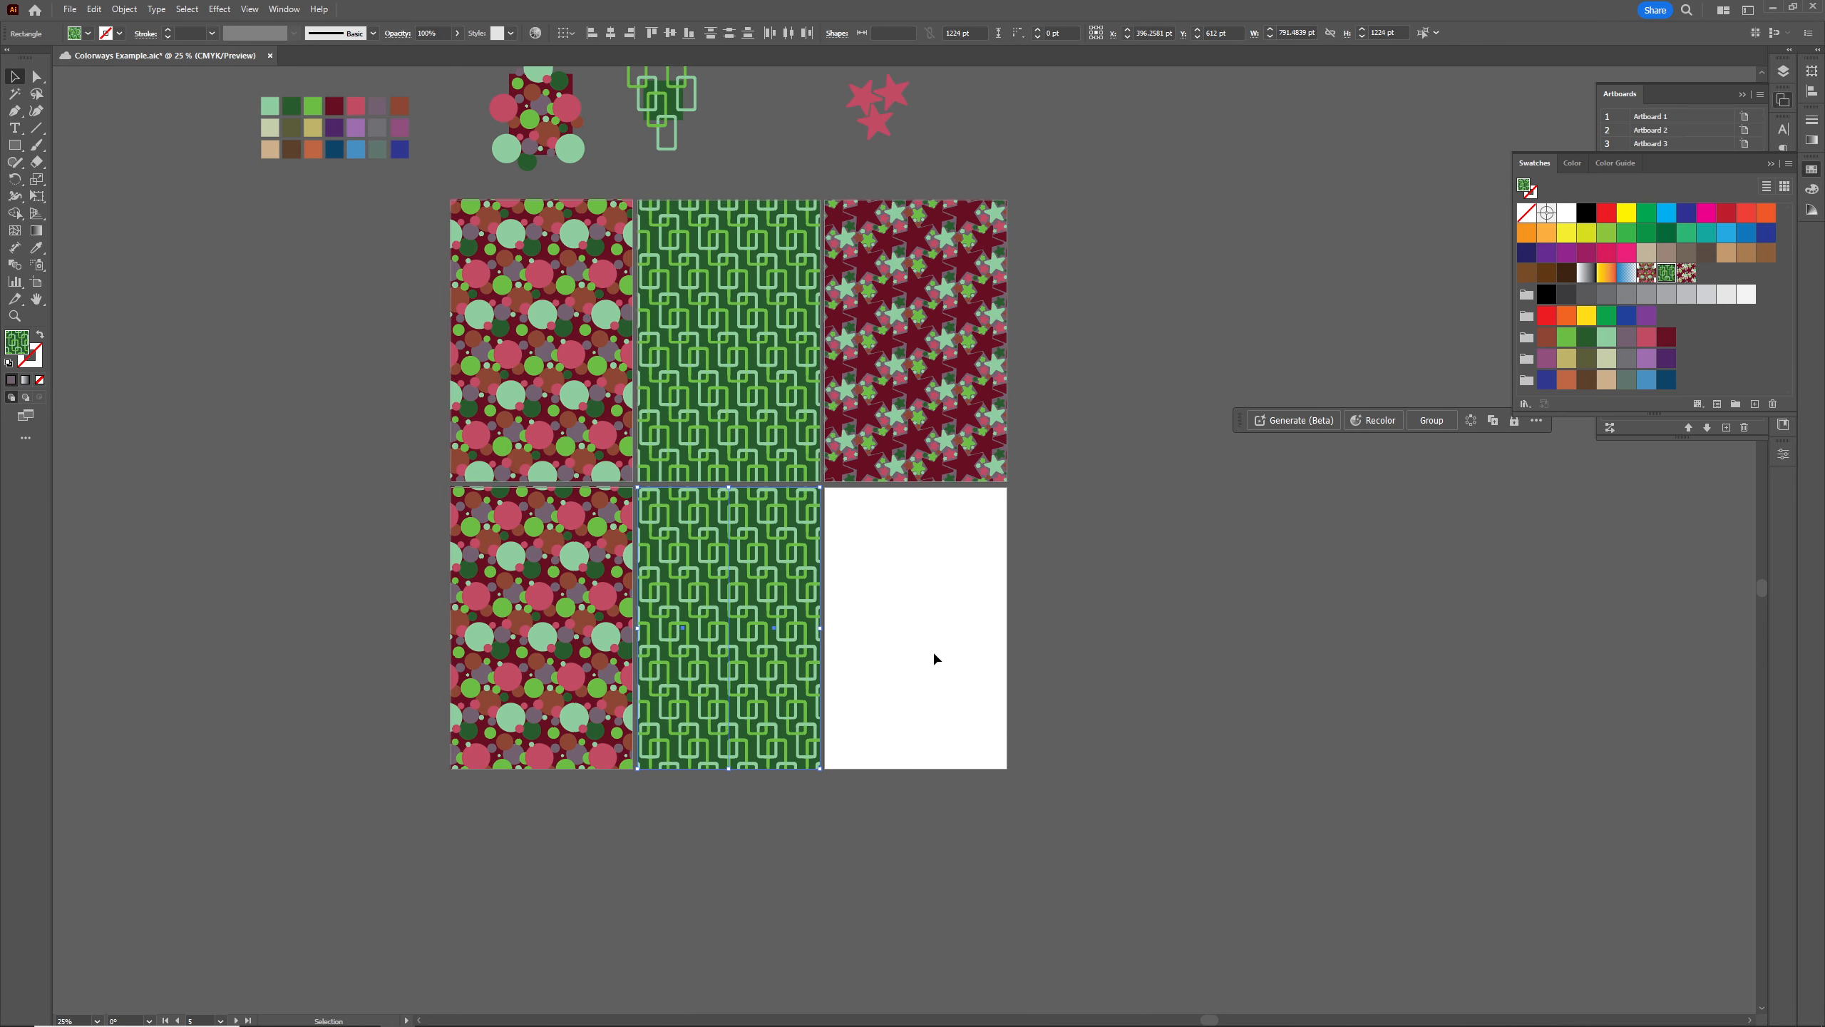
Cover the last blank artboard with two side-by-side 396 by 1224 pt rectangles and fill both with the star pattern swatch
left_click(14, 144)
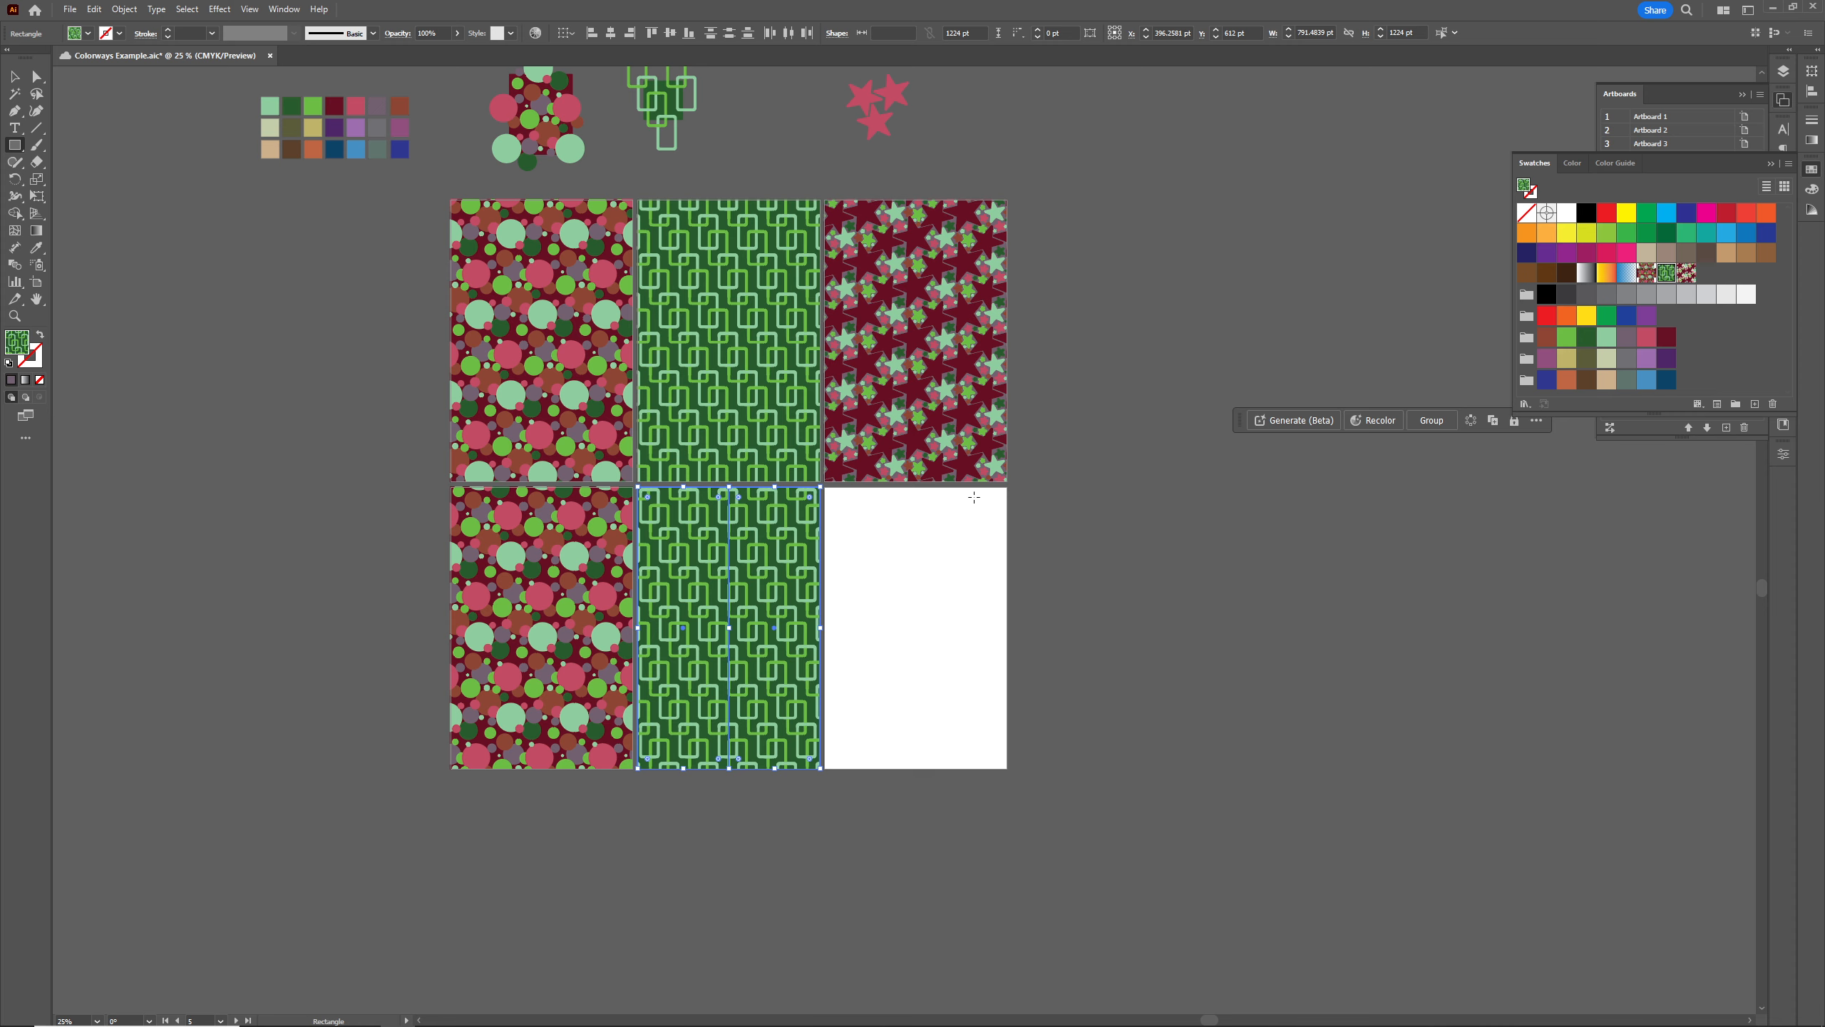
left_click_drag(824, 486, 915, 768)
left_click_drag(1006, 485, 915, 767)
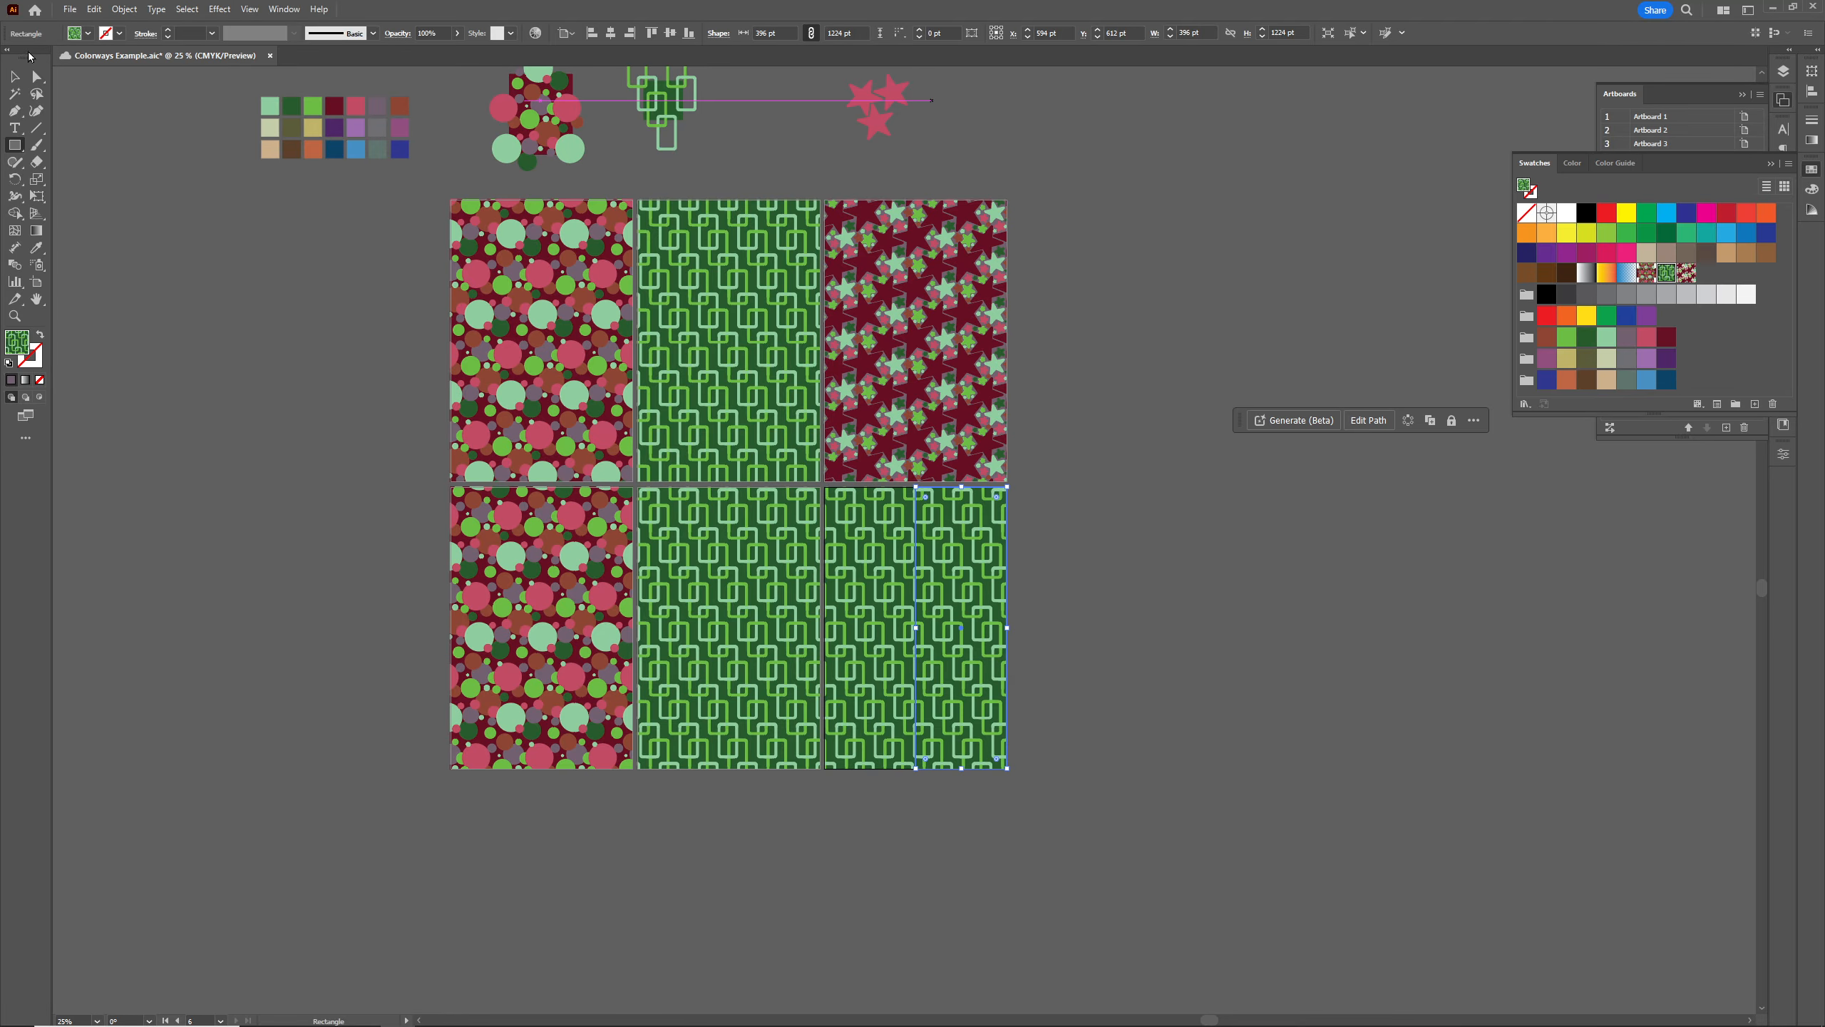
left_click(14, 77)
left_click_drag(1070, 797, 880, 637)
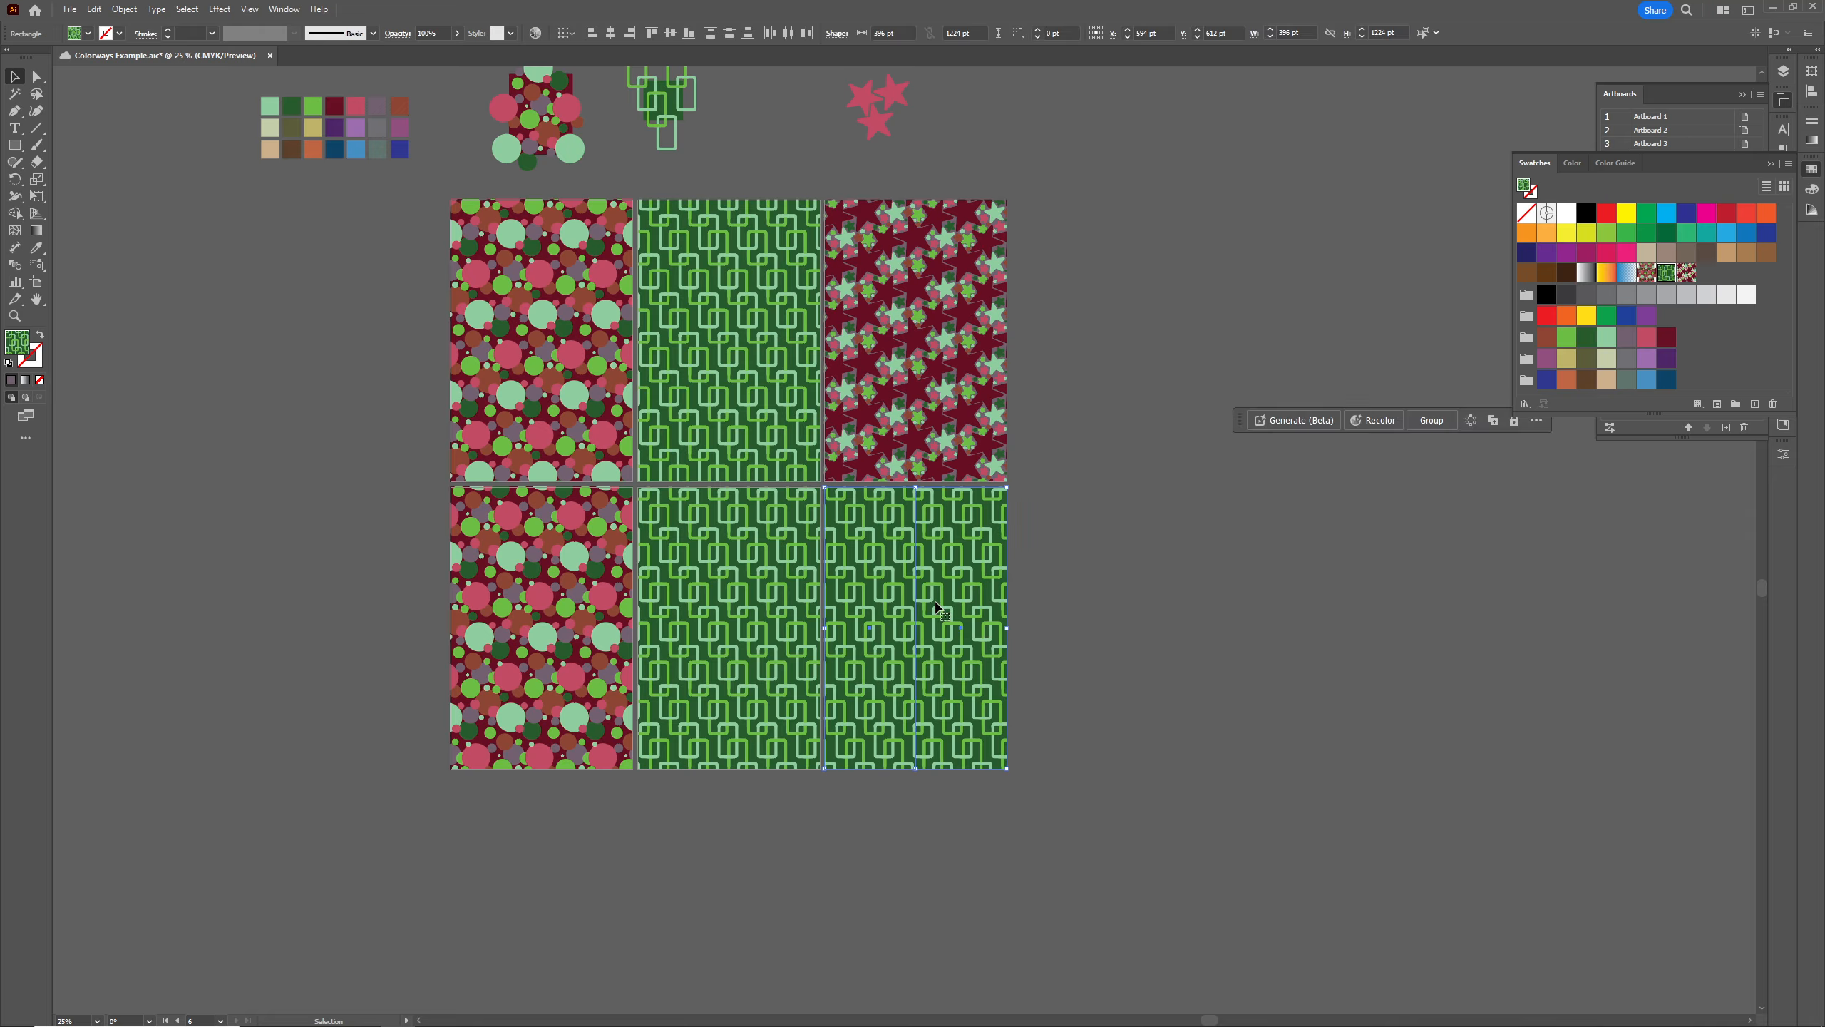
left_click(1688, 273)
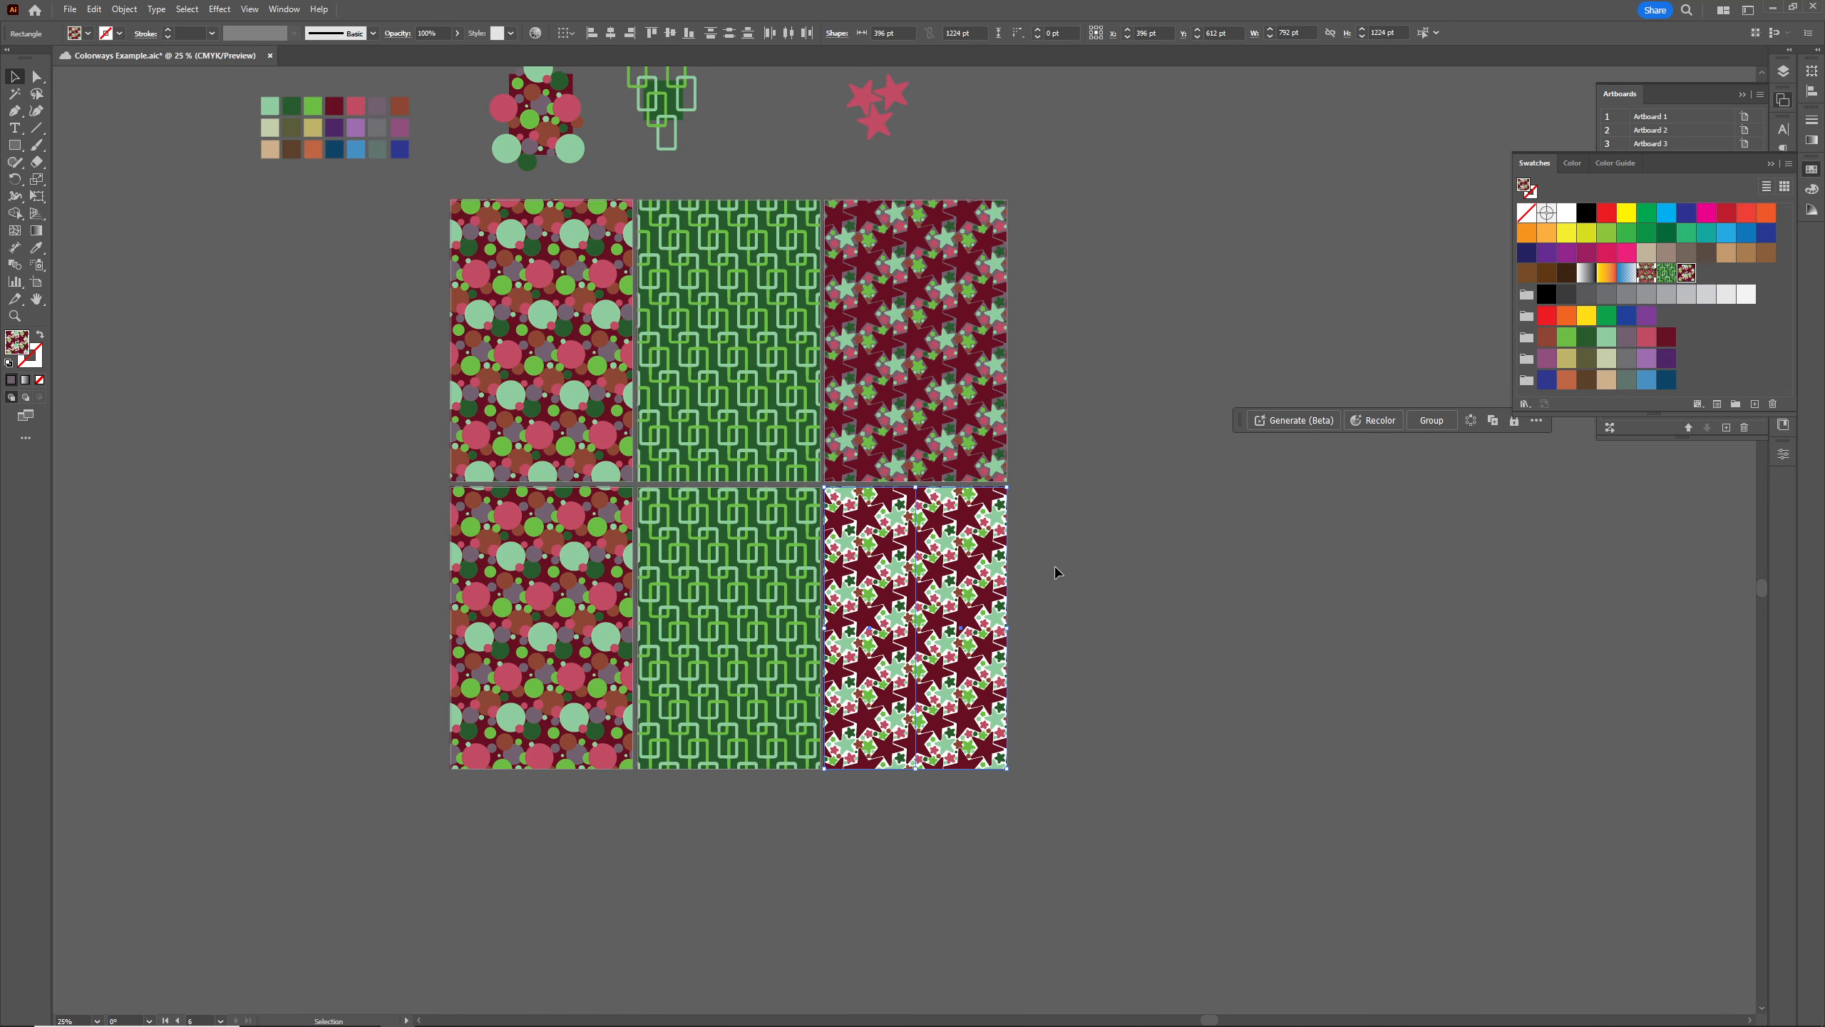
Duplicate the two star-pattern rectangles and move the copy off the artboards onto the empty canvas
left_click_drag(1020, 846, 879, 658)
key("ctrl+c")
key("ctrl+v")
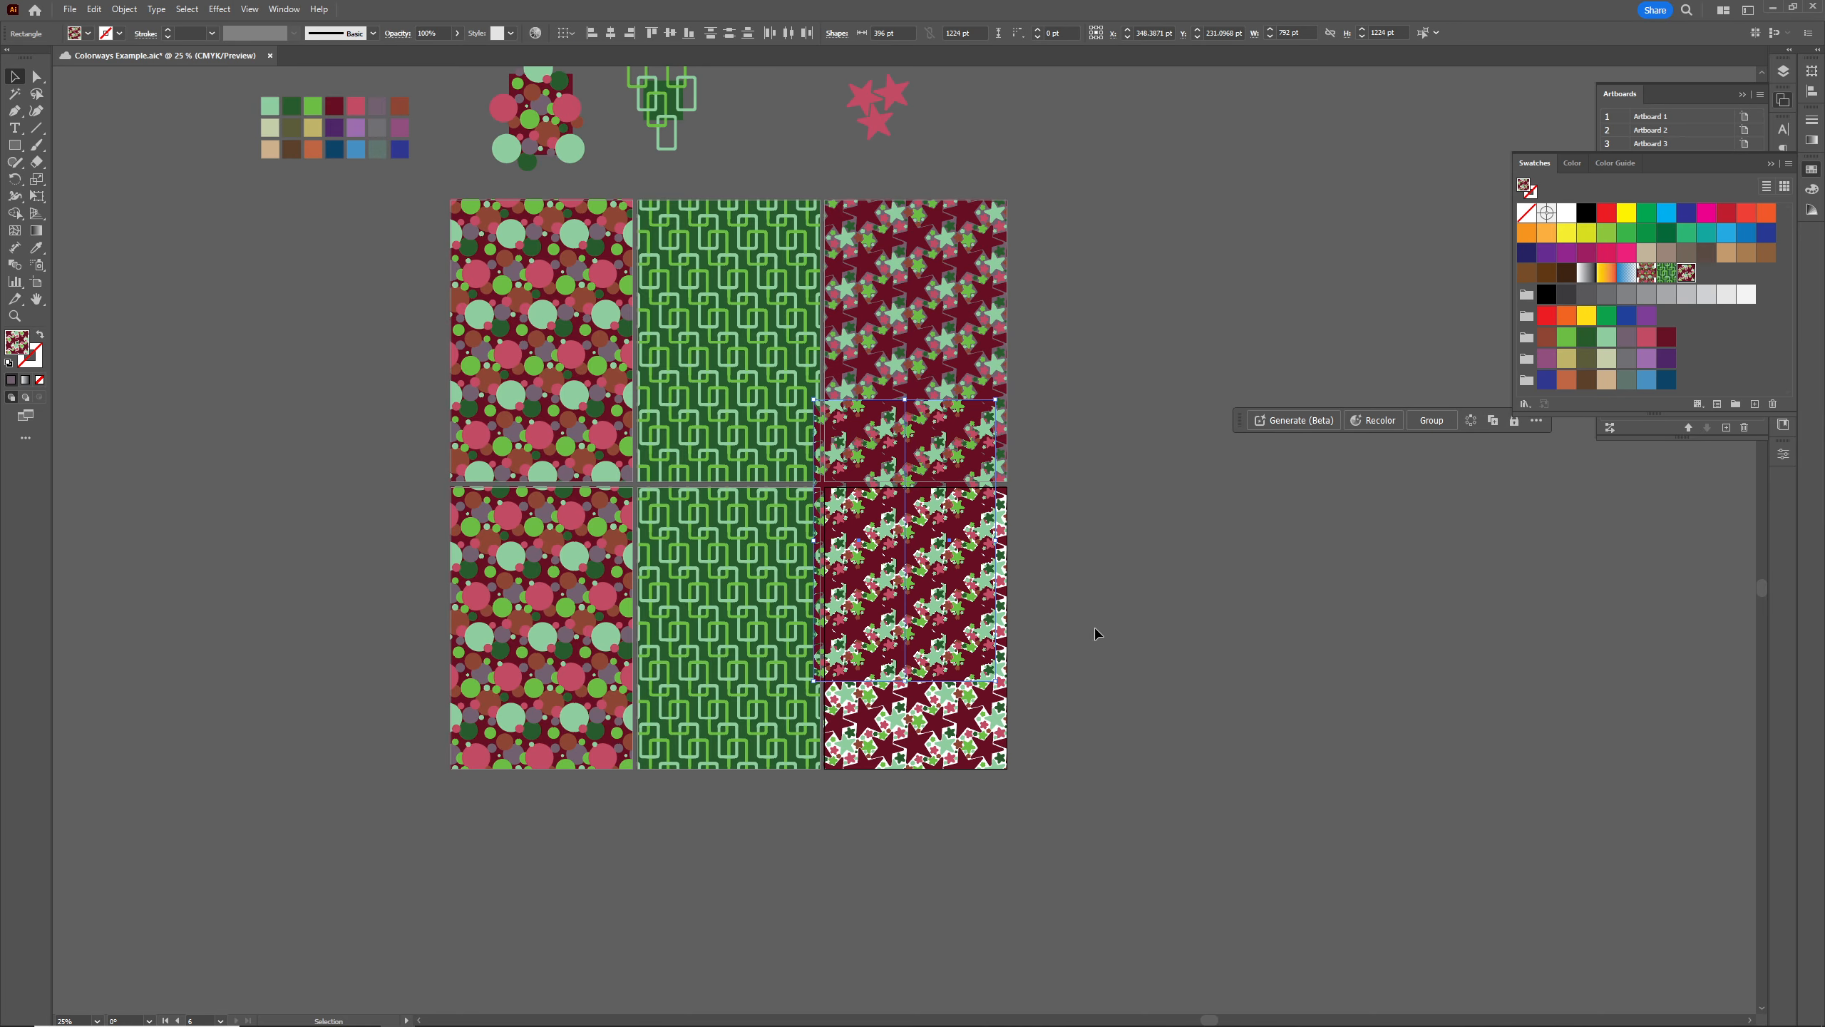
left_click_drag(962, 450, 1298, 573)
Fill the original two rectangles with a solid mauve swatch and place the star-pattern copy over them on the artboard
left_click(880, 639)
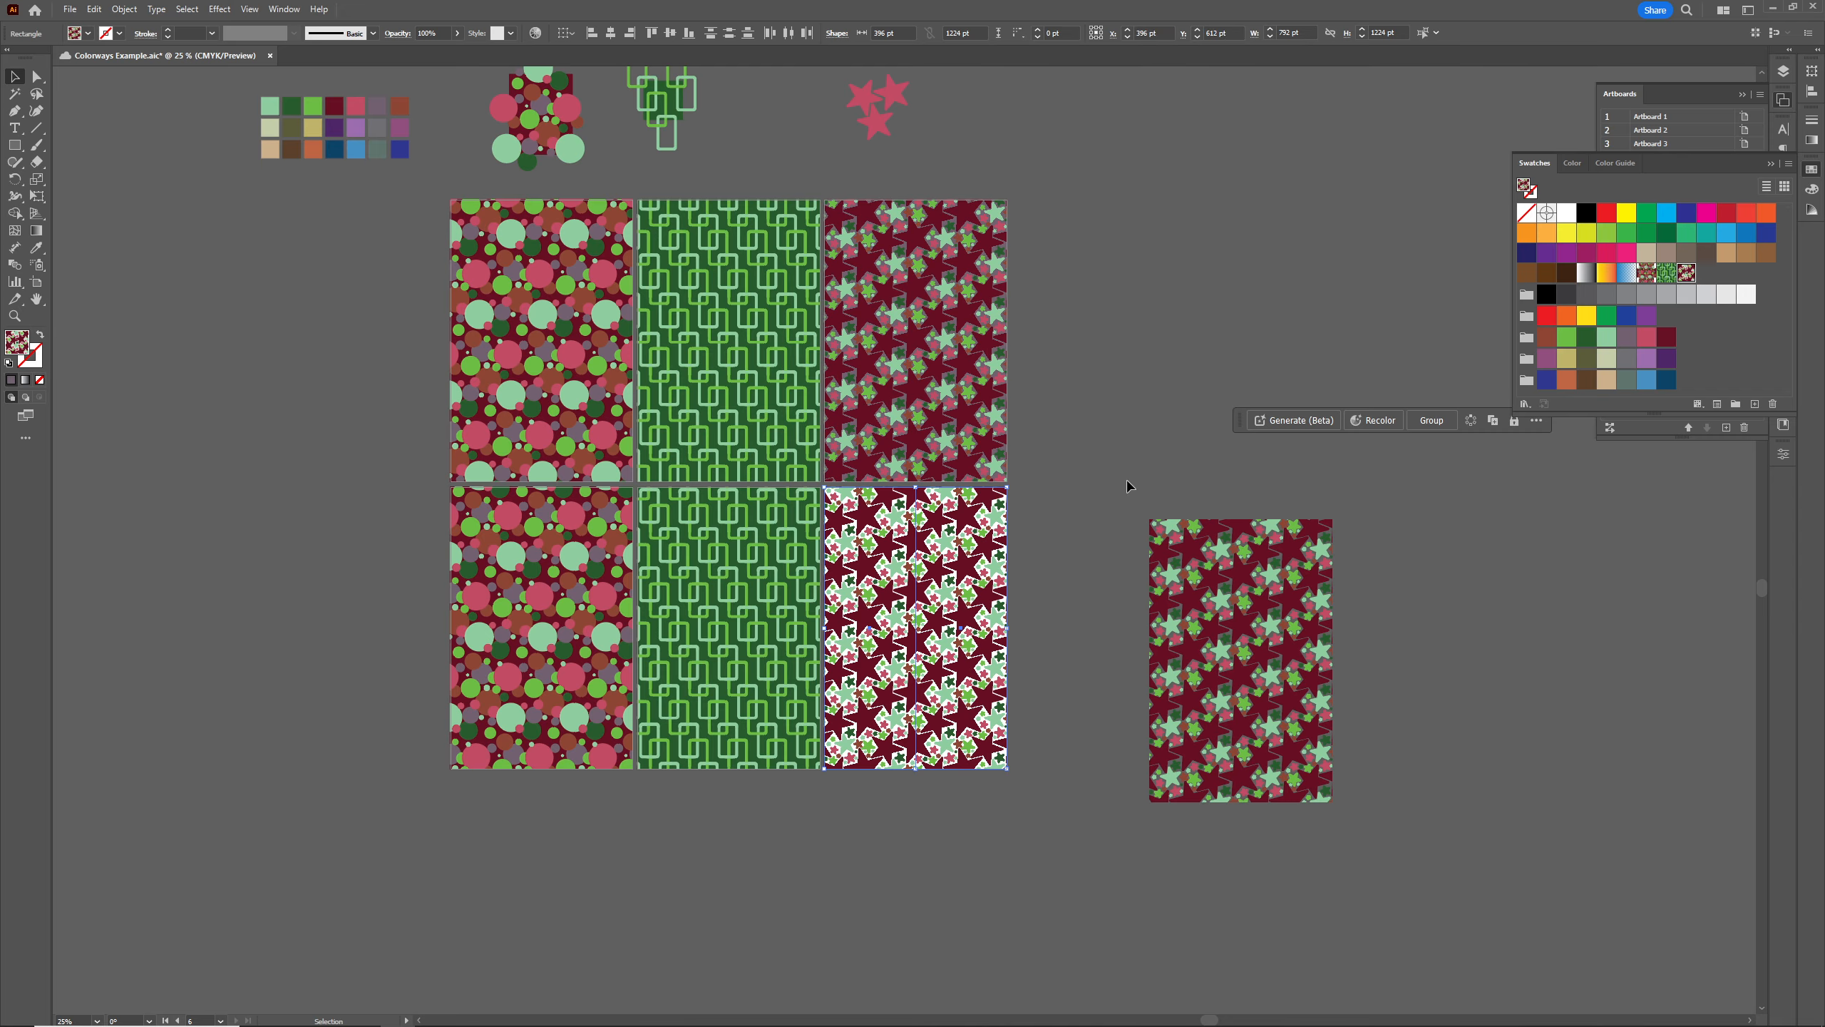
left_click(1628, 340)
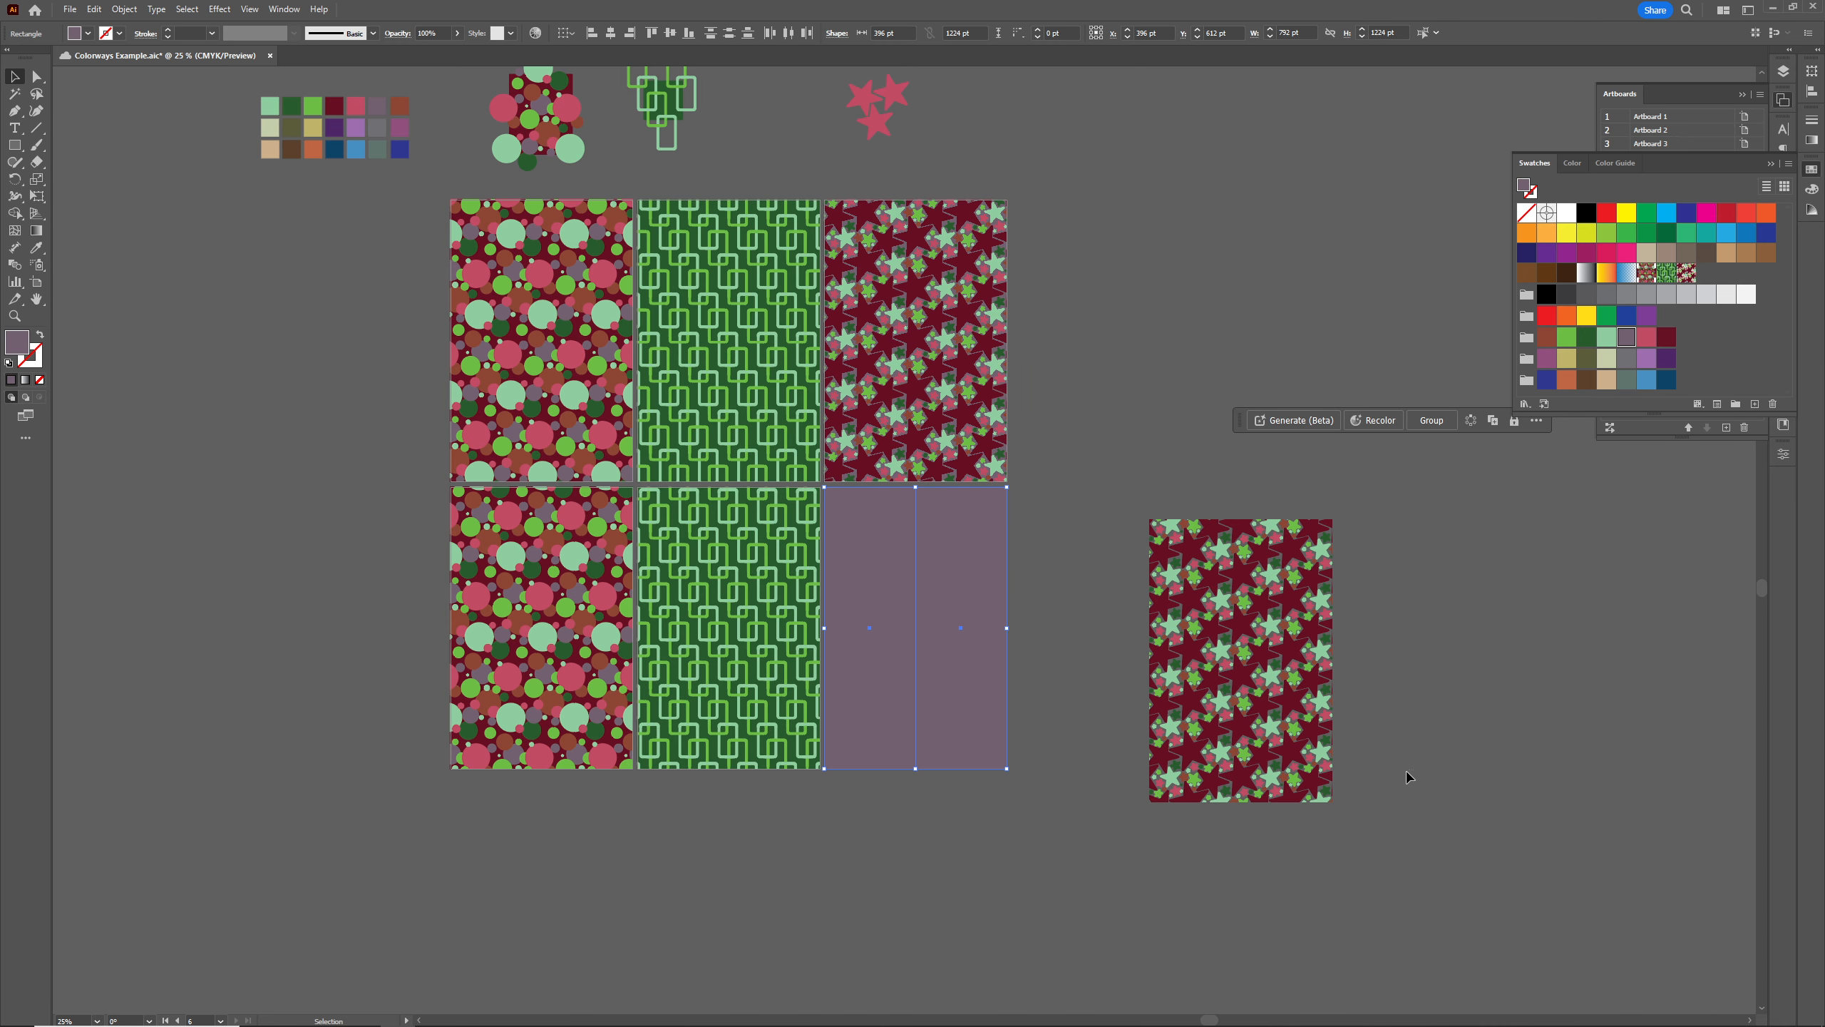
left_click_drag(1216, 648, 893, 616)
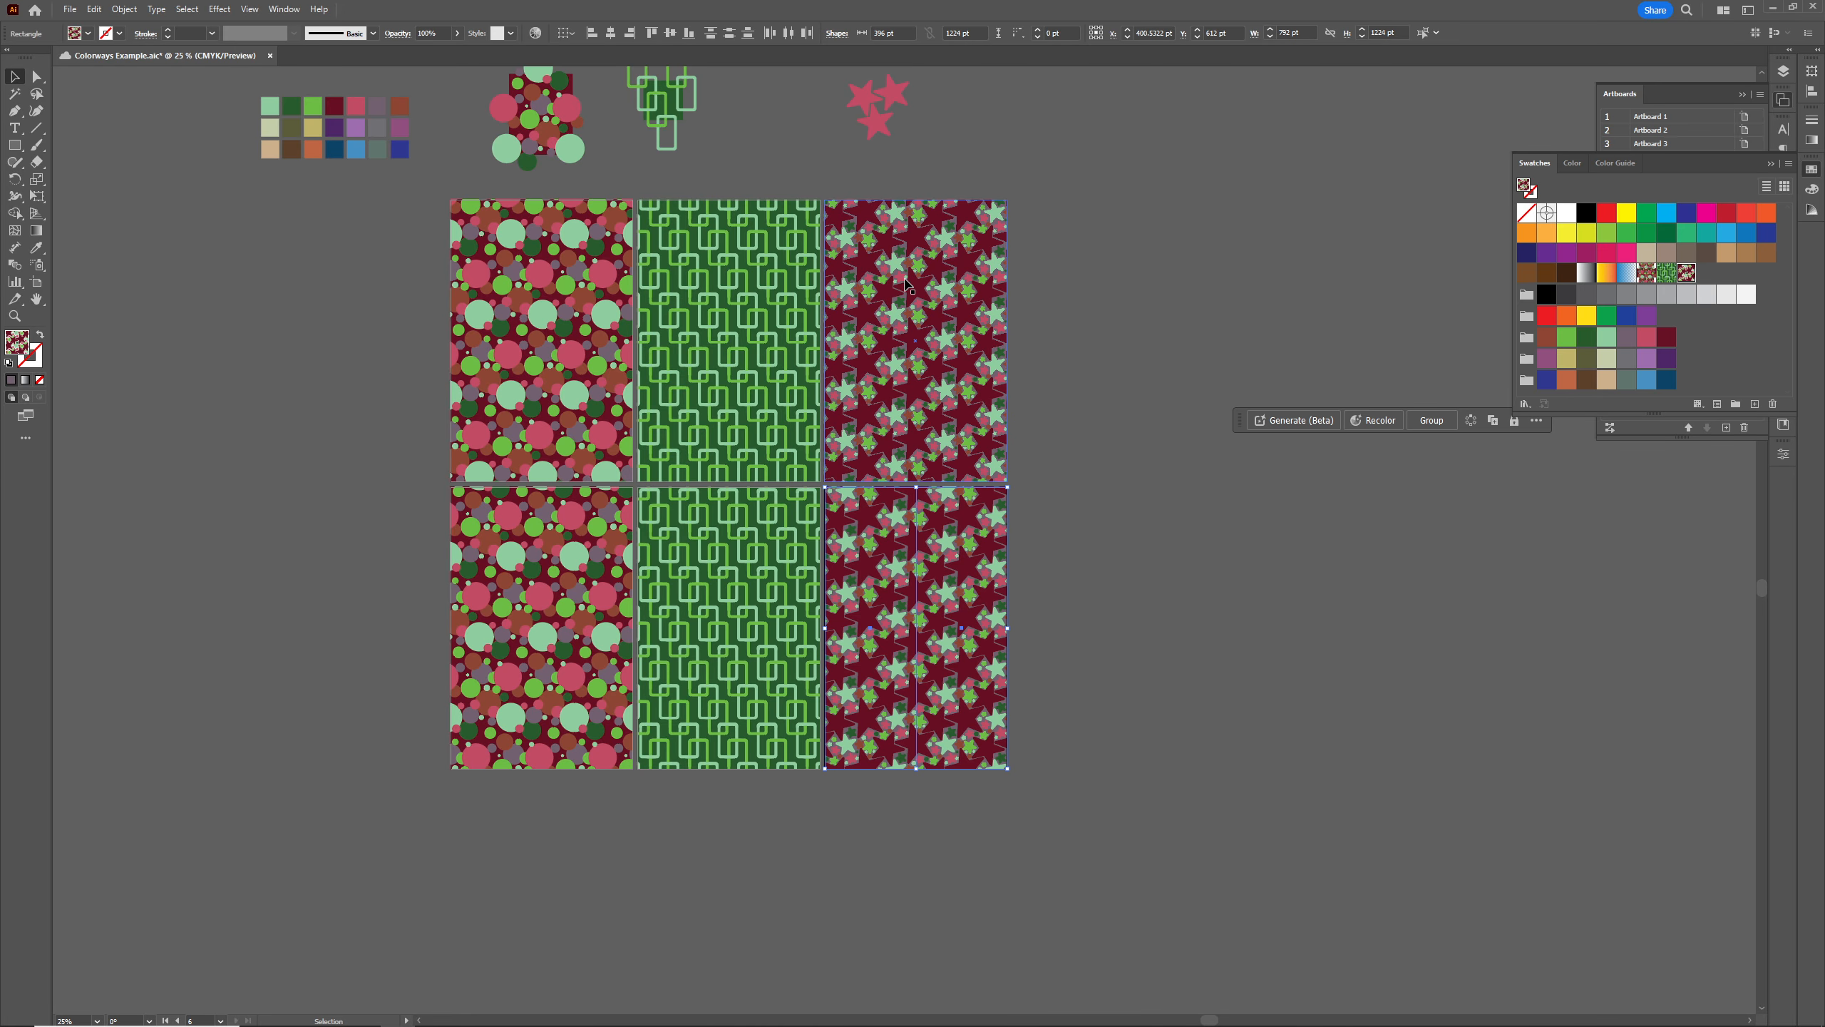
Delete the three existing palette colour groups from the swatches
left_click_drag(1063, 273, 1112, 326)
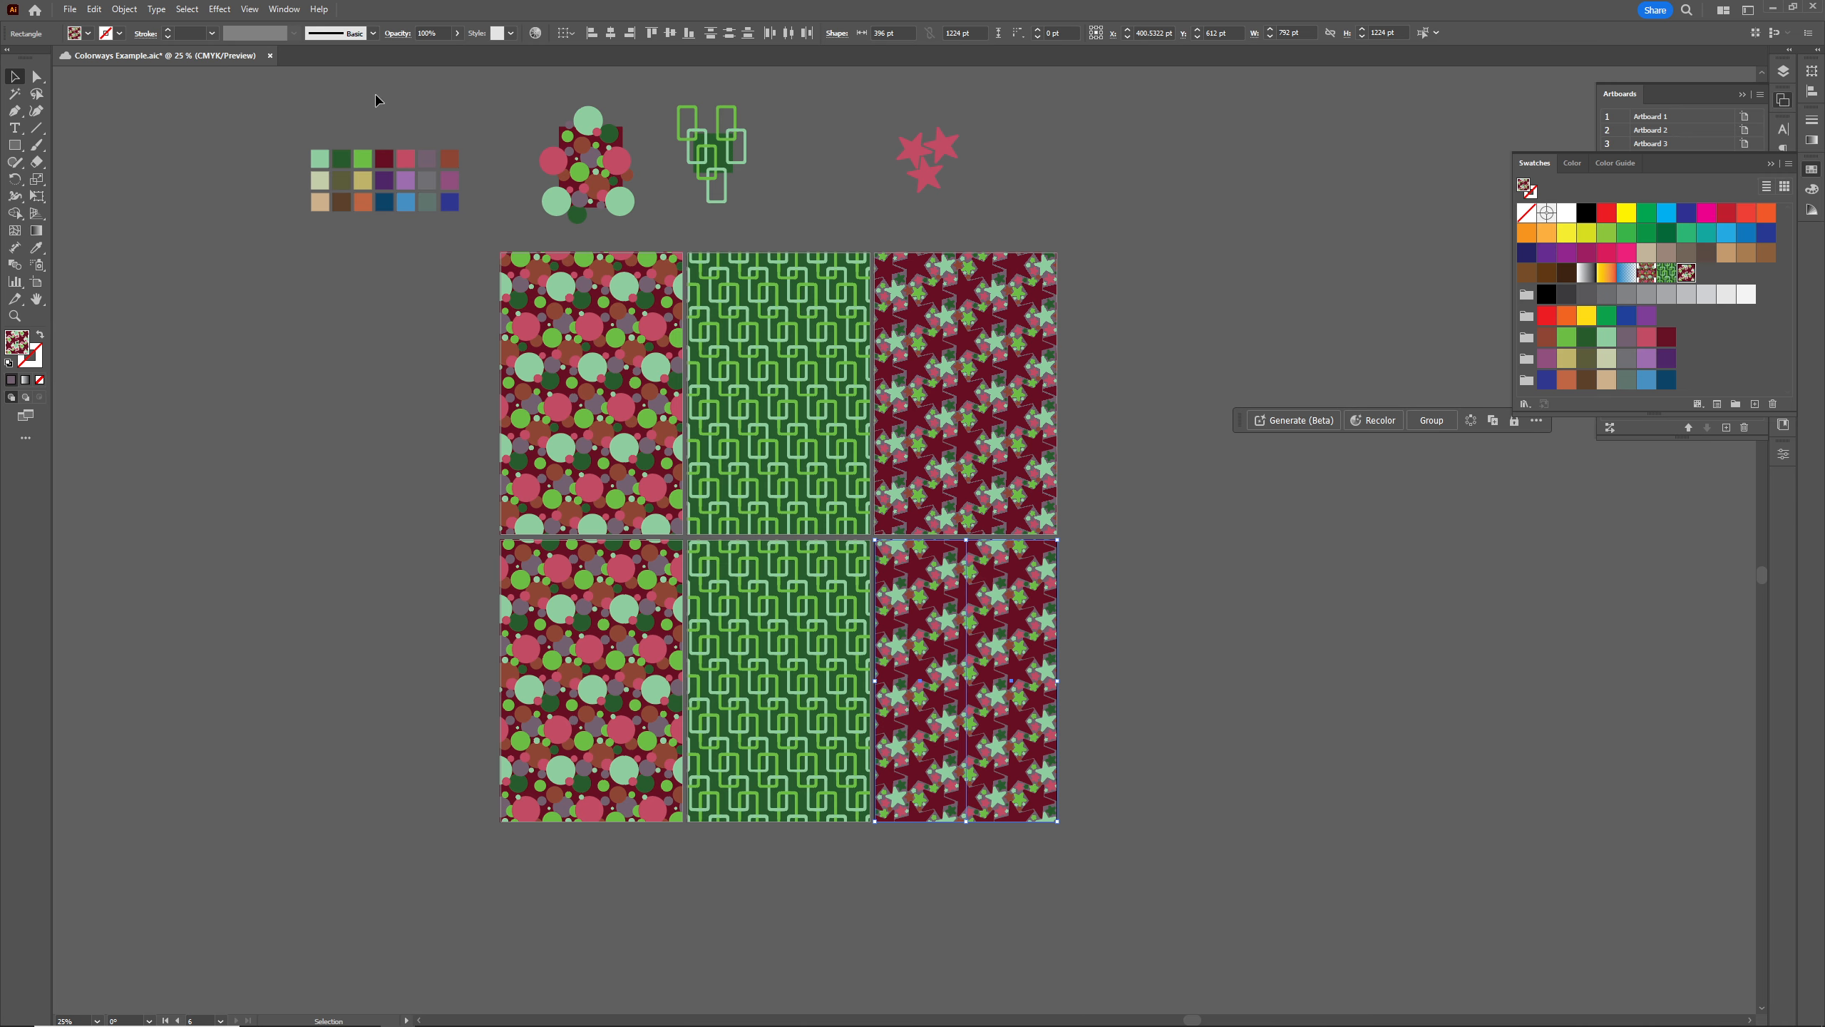
left_click_drag(267, 134, 476, 169)
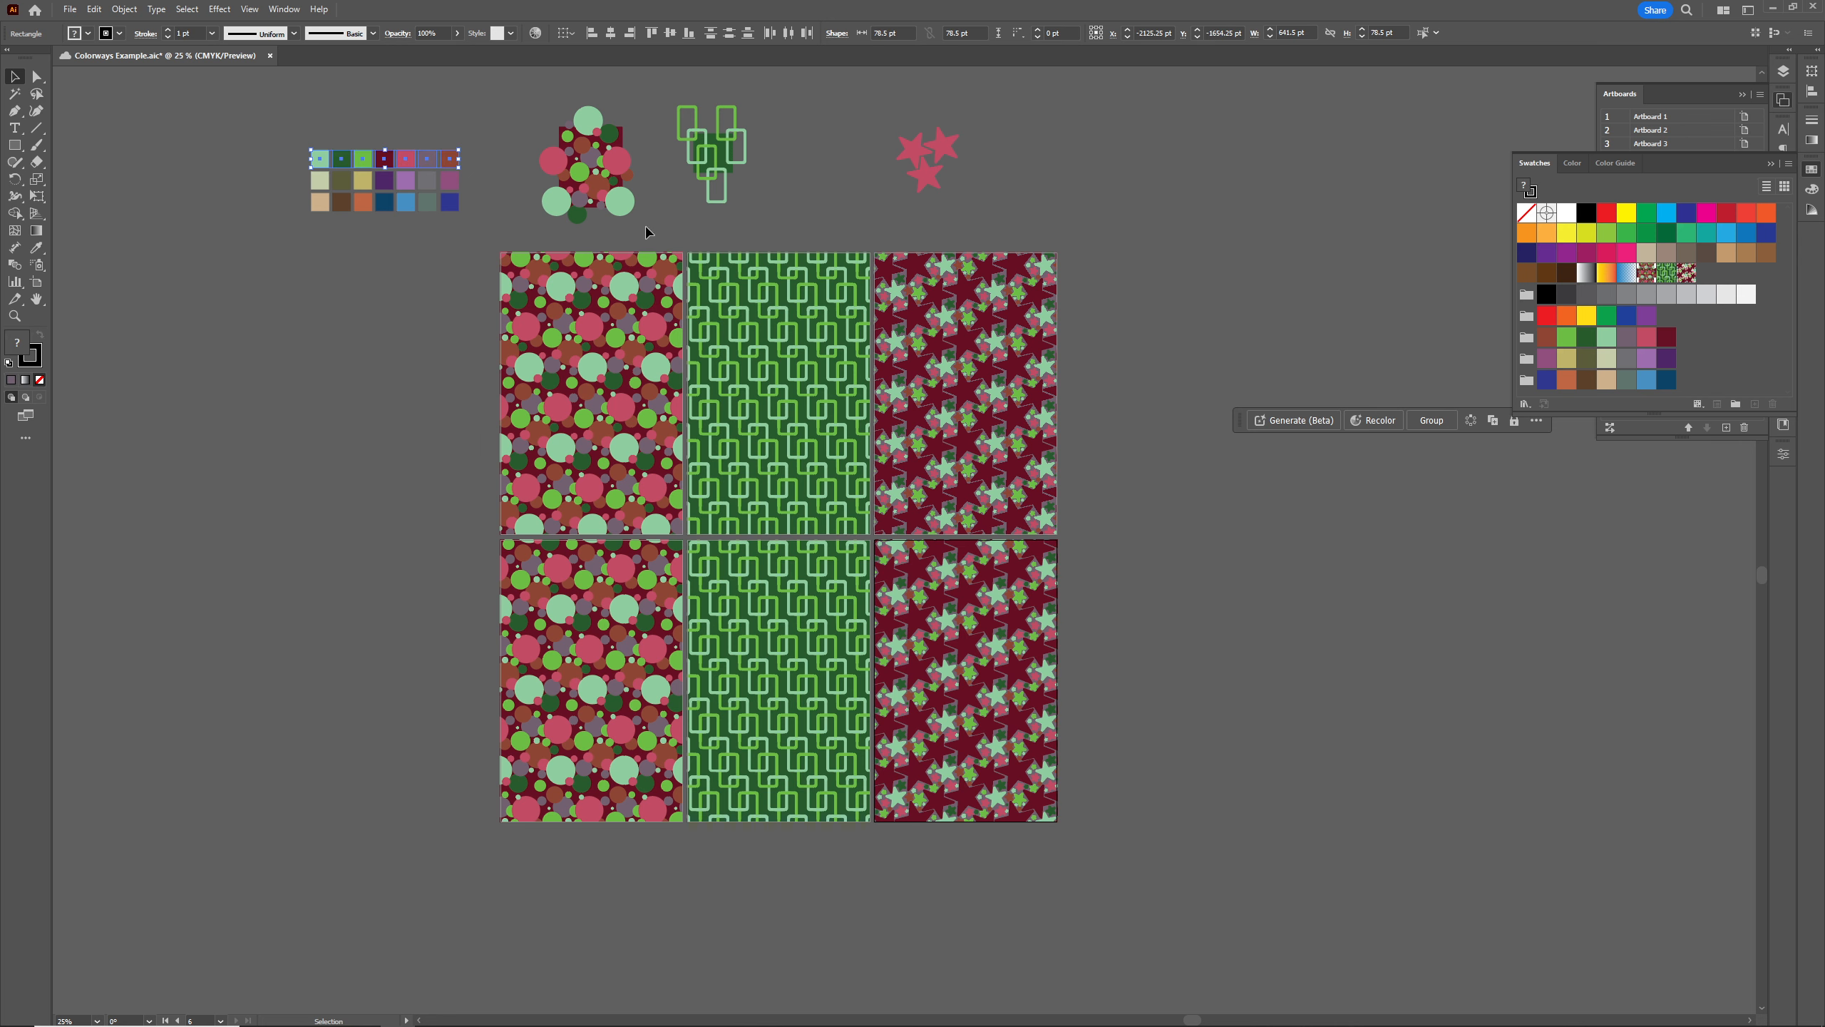
left_click(1527, 338)
left_click(1526, 380, "shift")
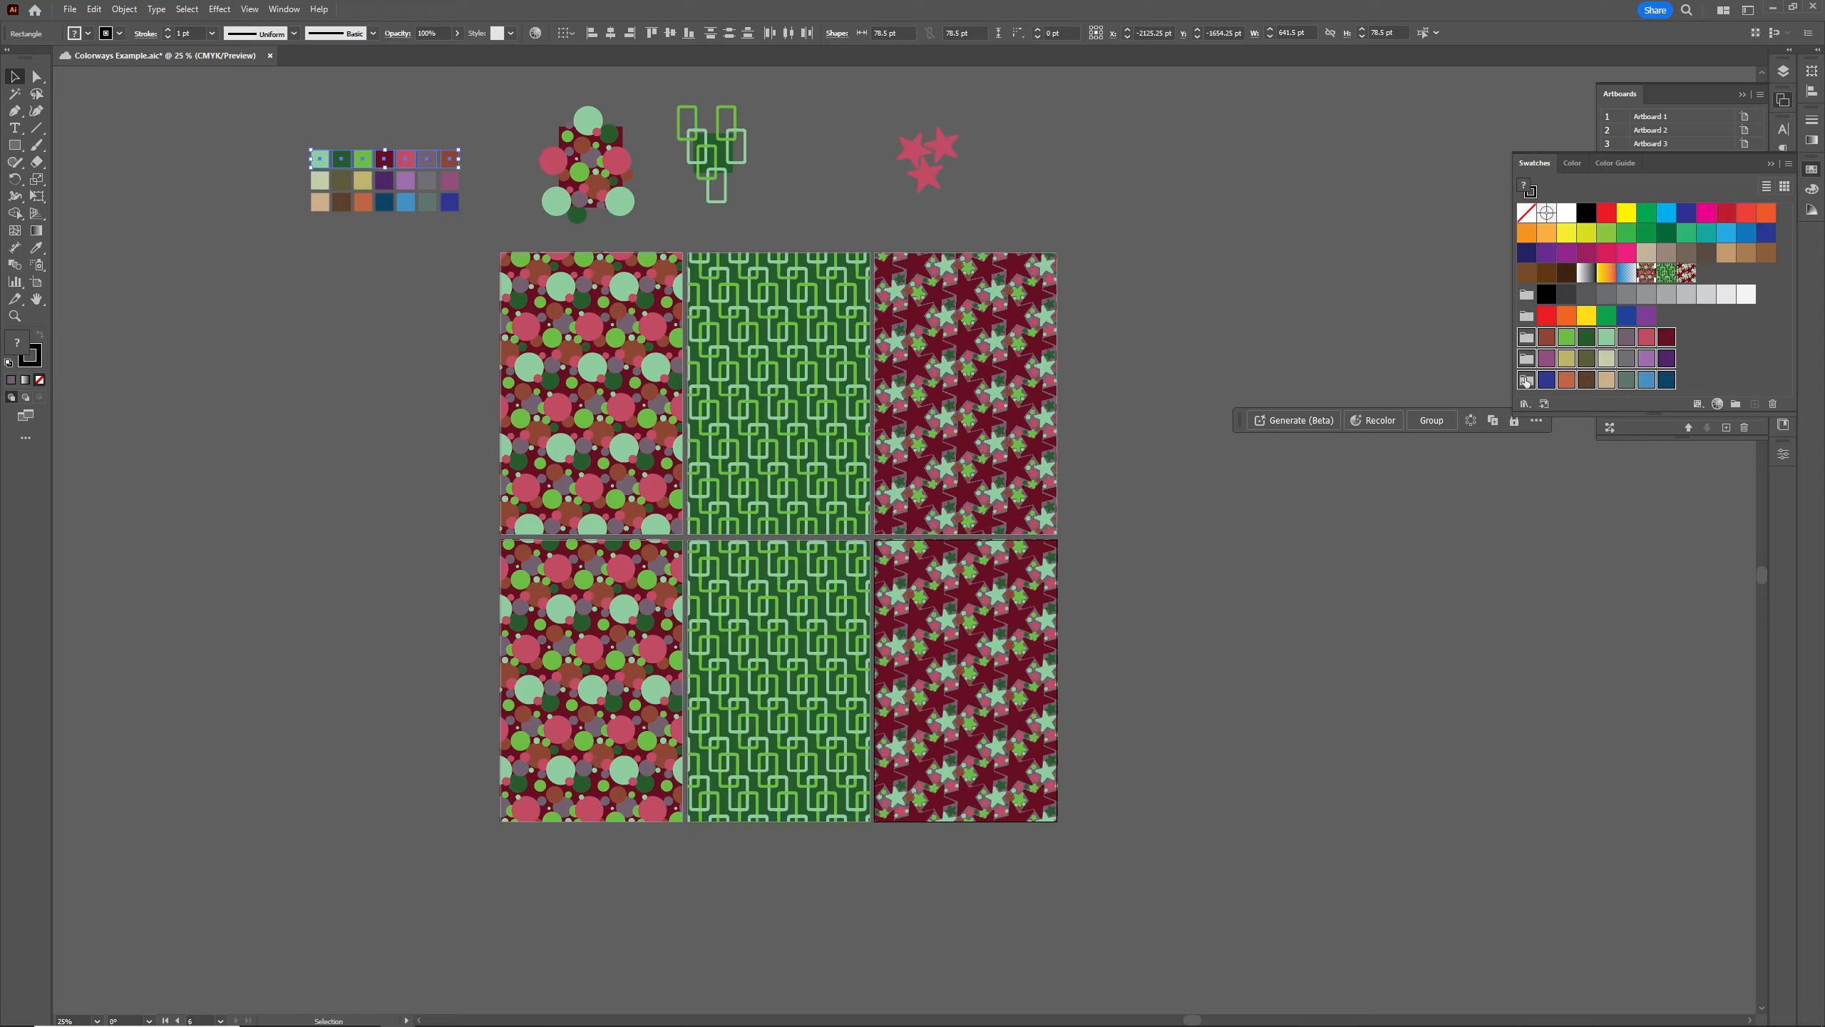
left_click(1773, 404)
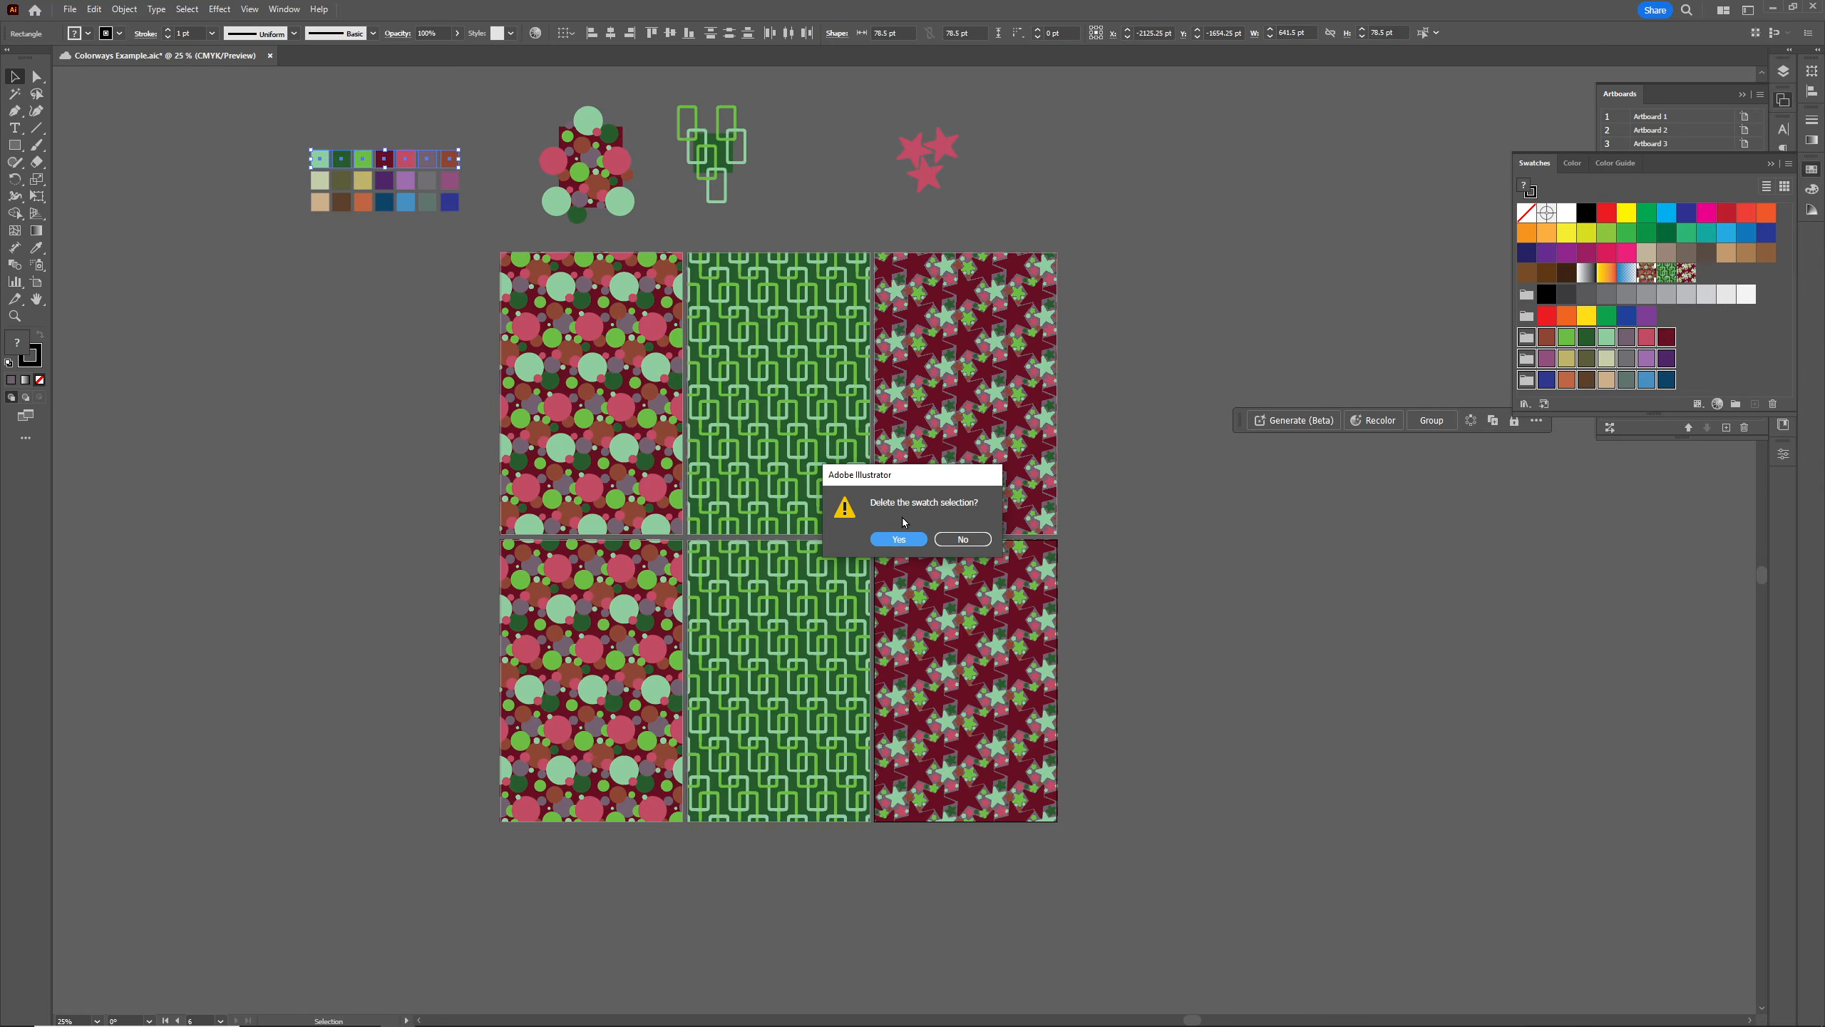
left_click(894, 543)
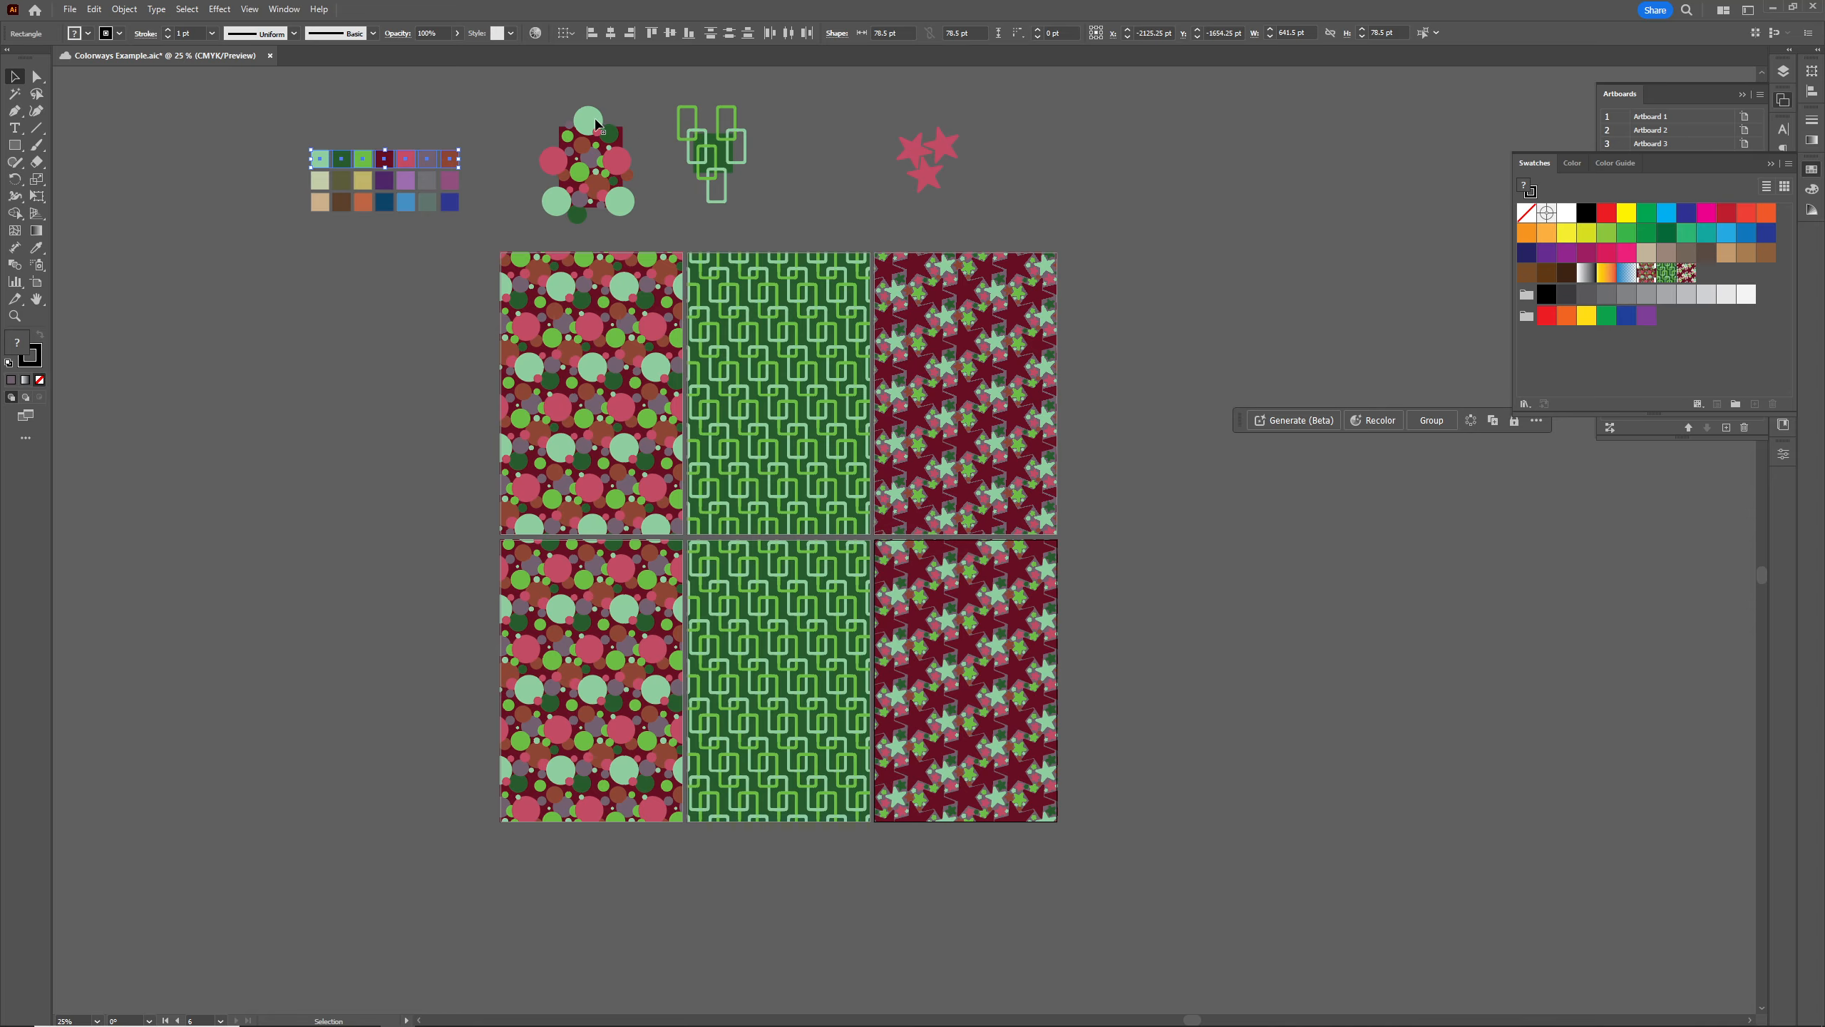
Create a new colour group from the first row of palette squares, using Selected Artwork and including swatches for tints
left_click(300, 128)
left_click_drag(487, 165, 488, 166)
left_click(1736, 405)
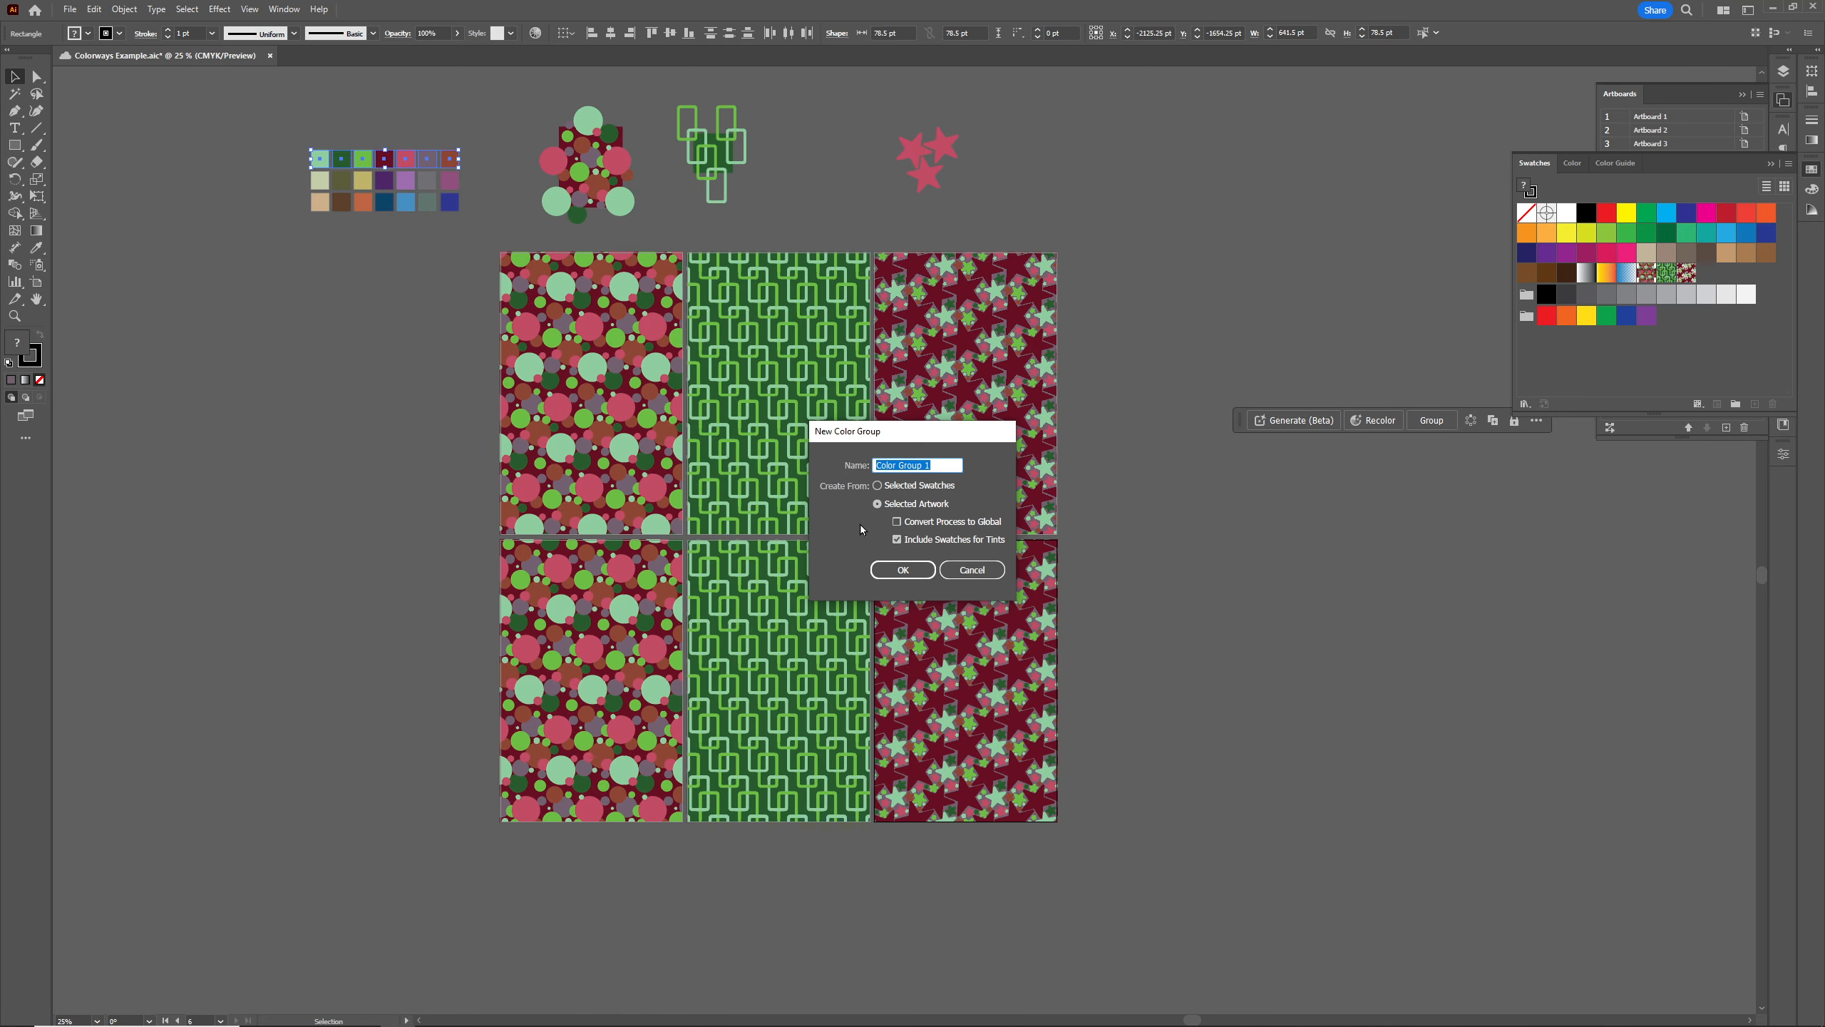
left_click(902, 569)
Create two more colour groups from selected artwork, one from the middle and one from the bottom row of palette squares
left_click(294, 124)
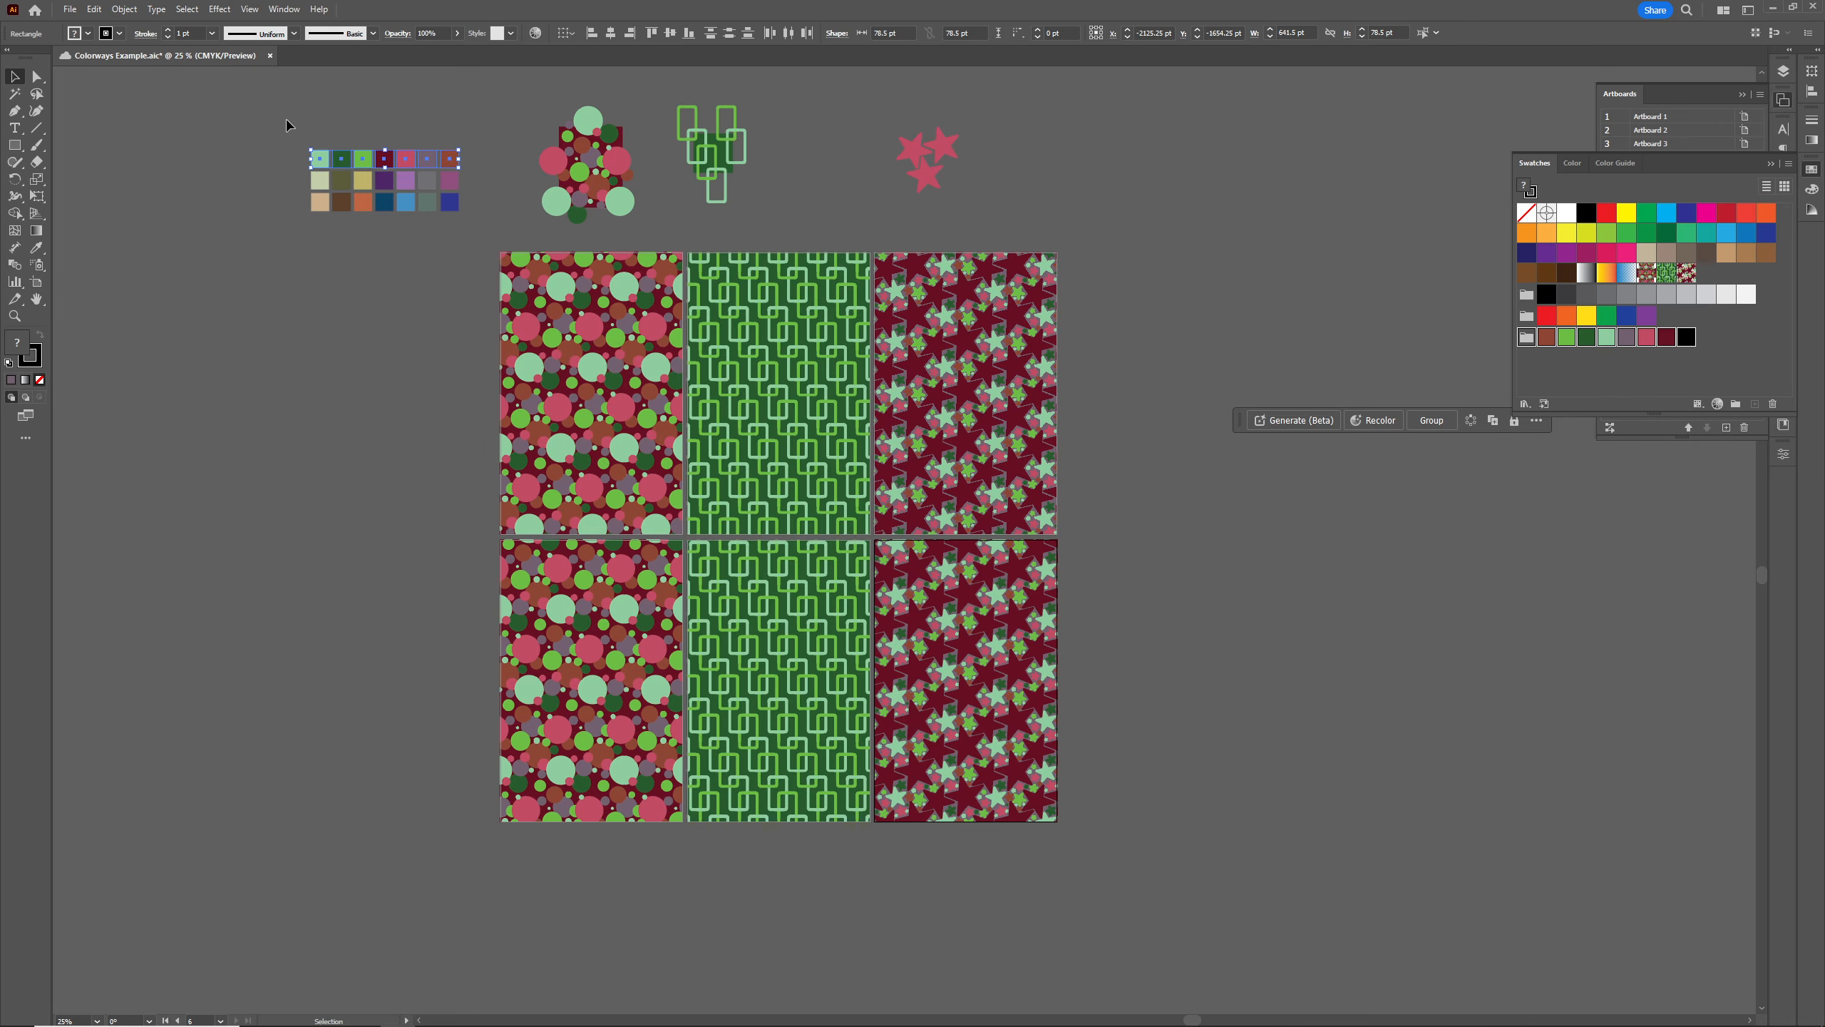
left_click_drag(289, 184, 480, 190)
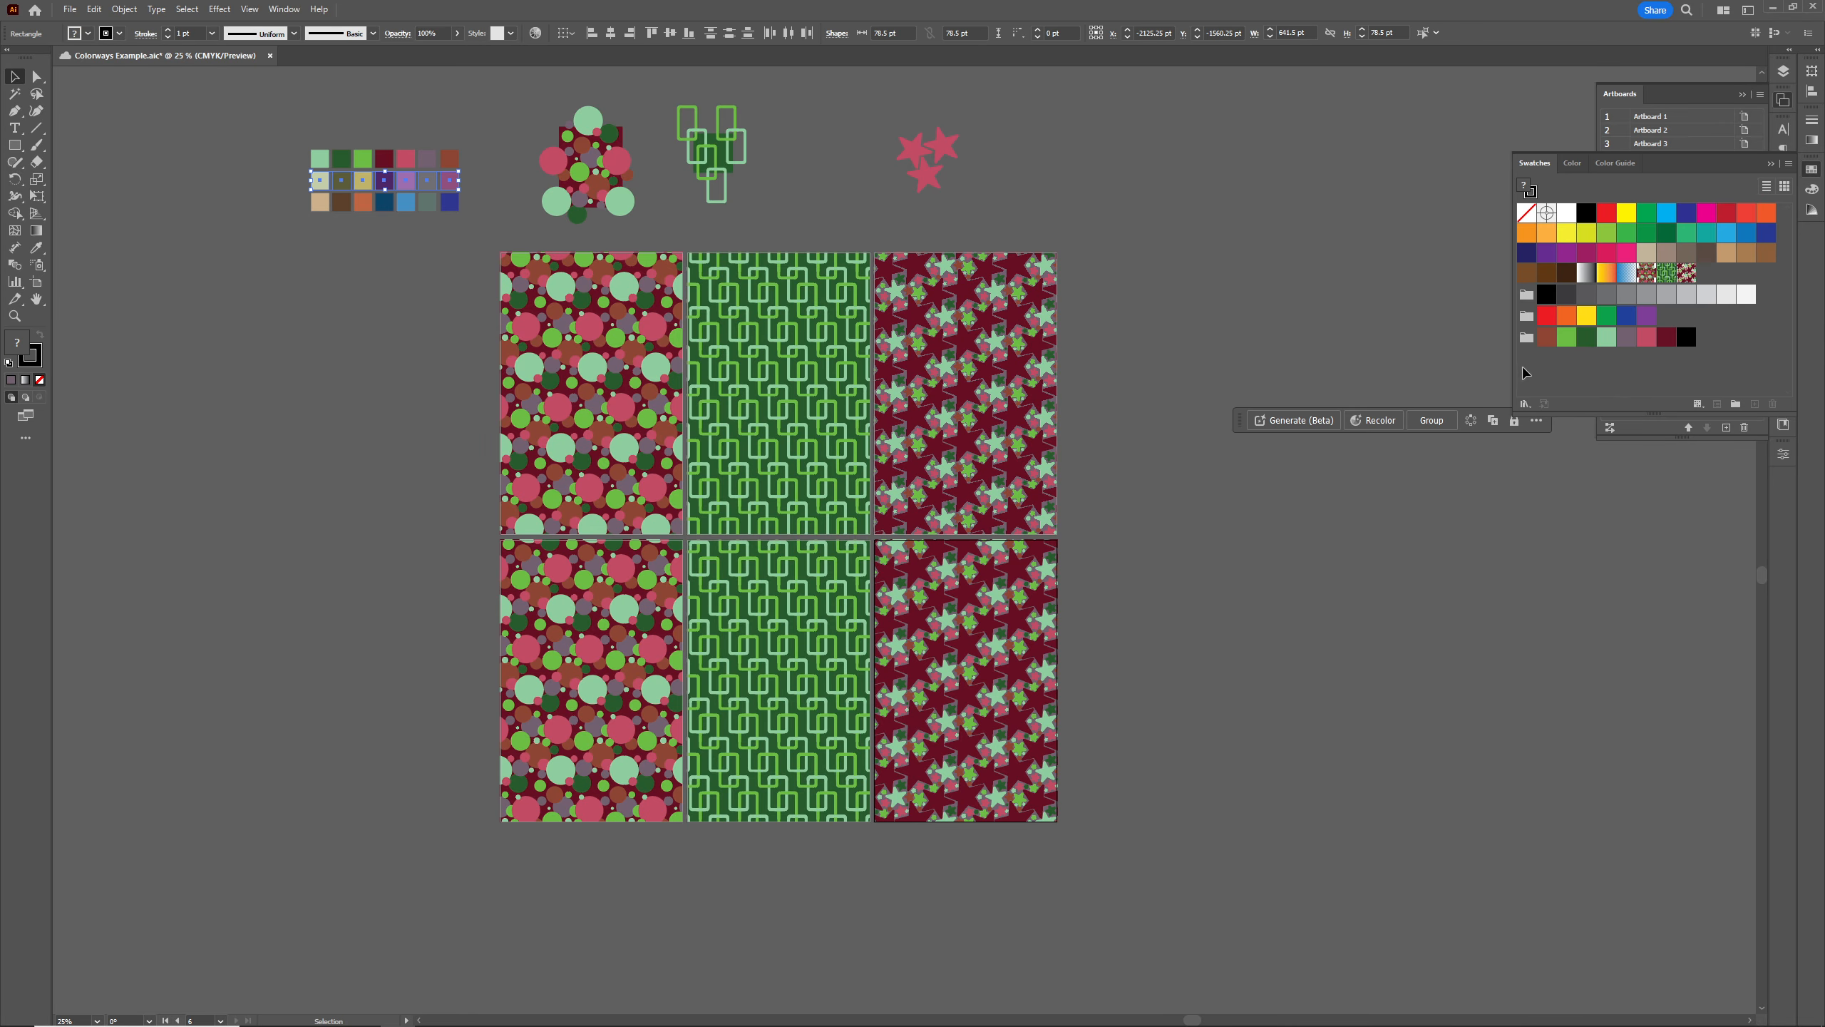
left_click(1735, 404)
left_click(902, 570)
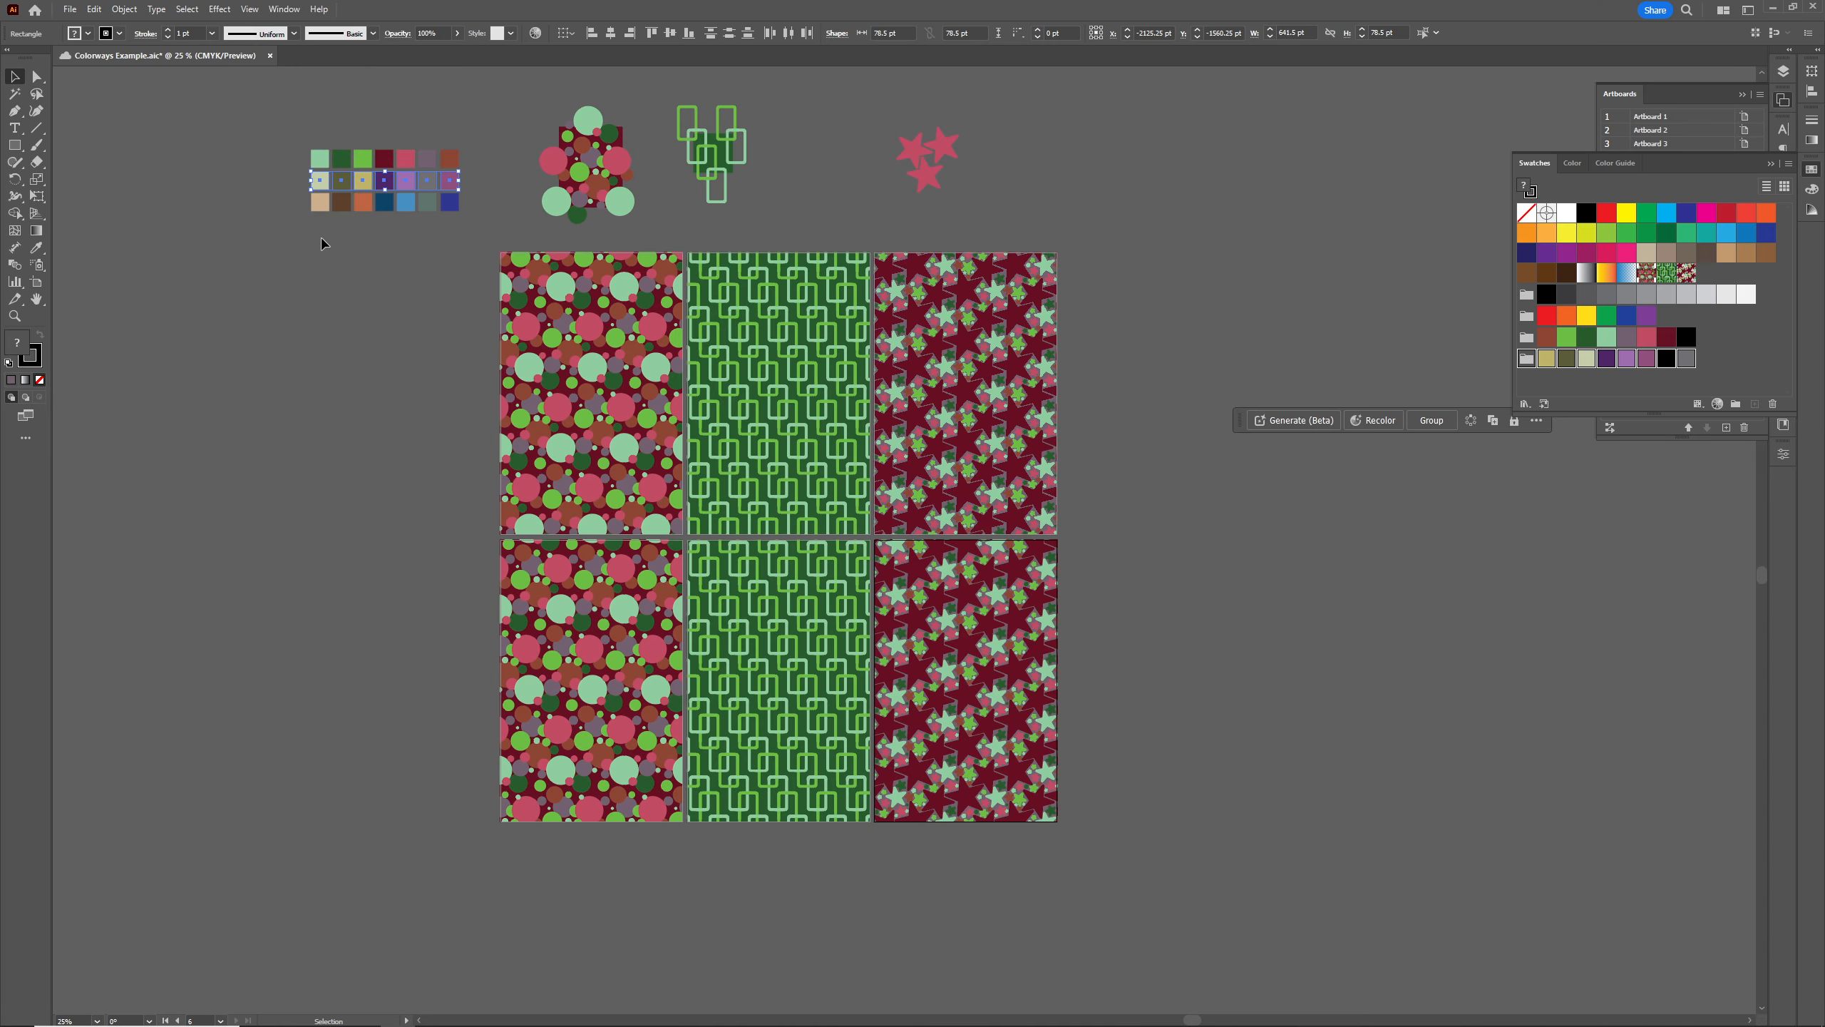
left_click(449, 202)
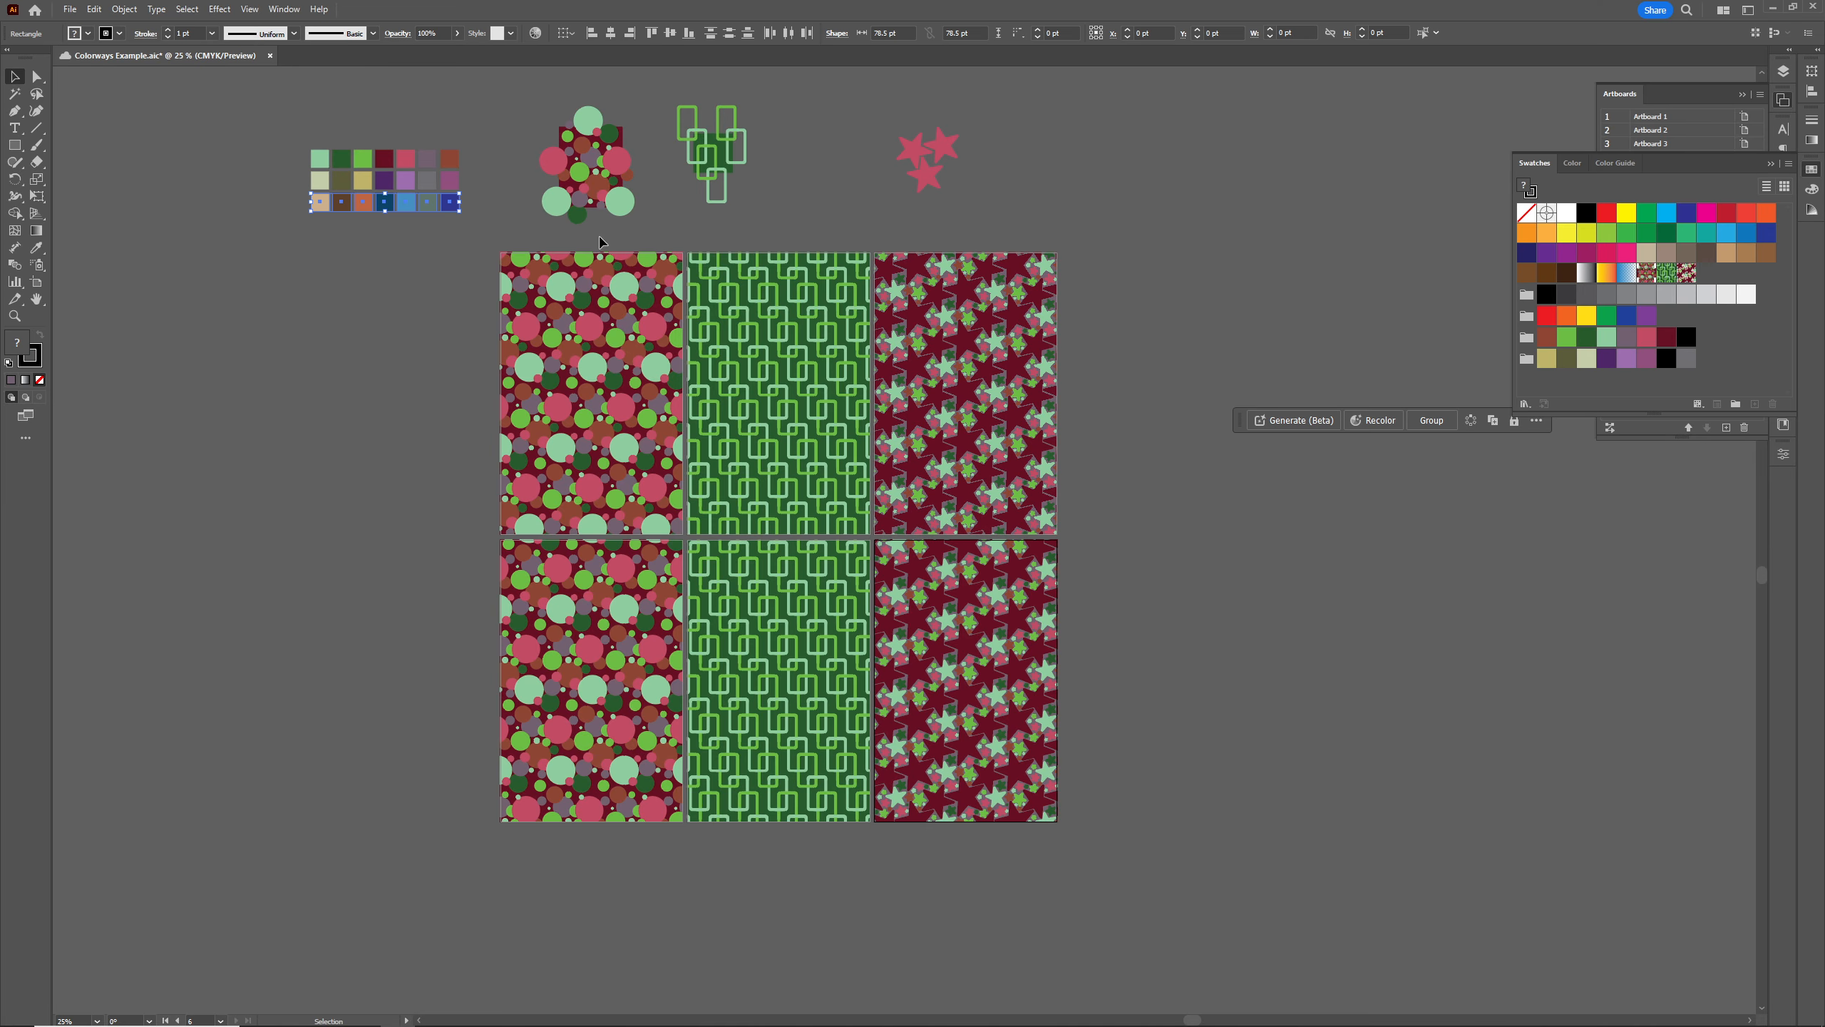
left_click(1735, 405)
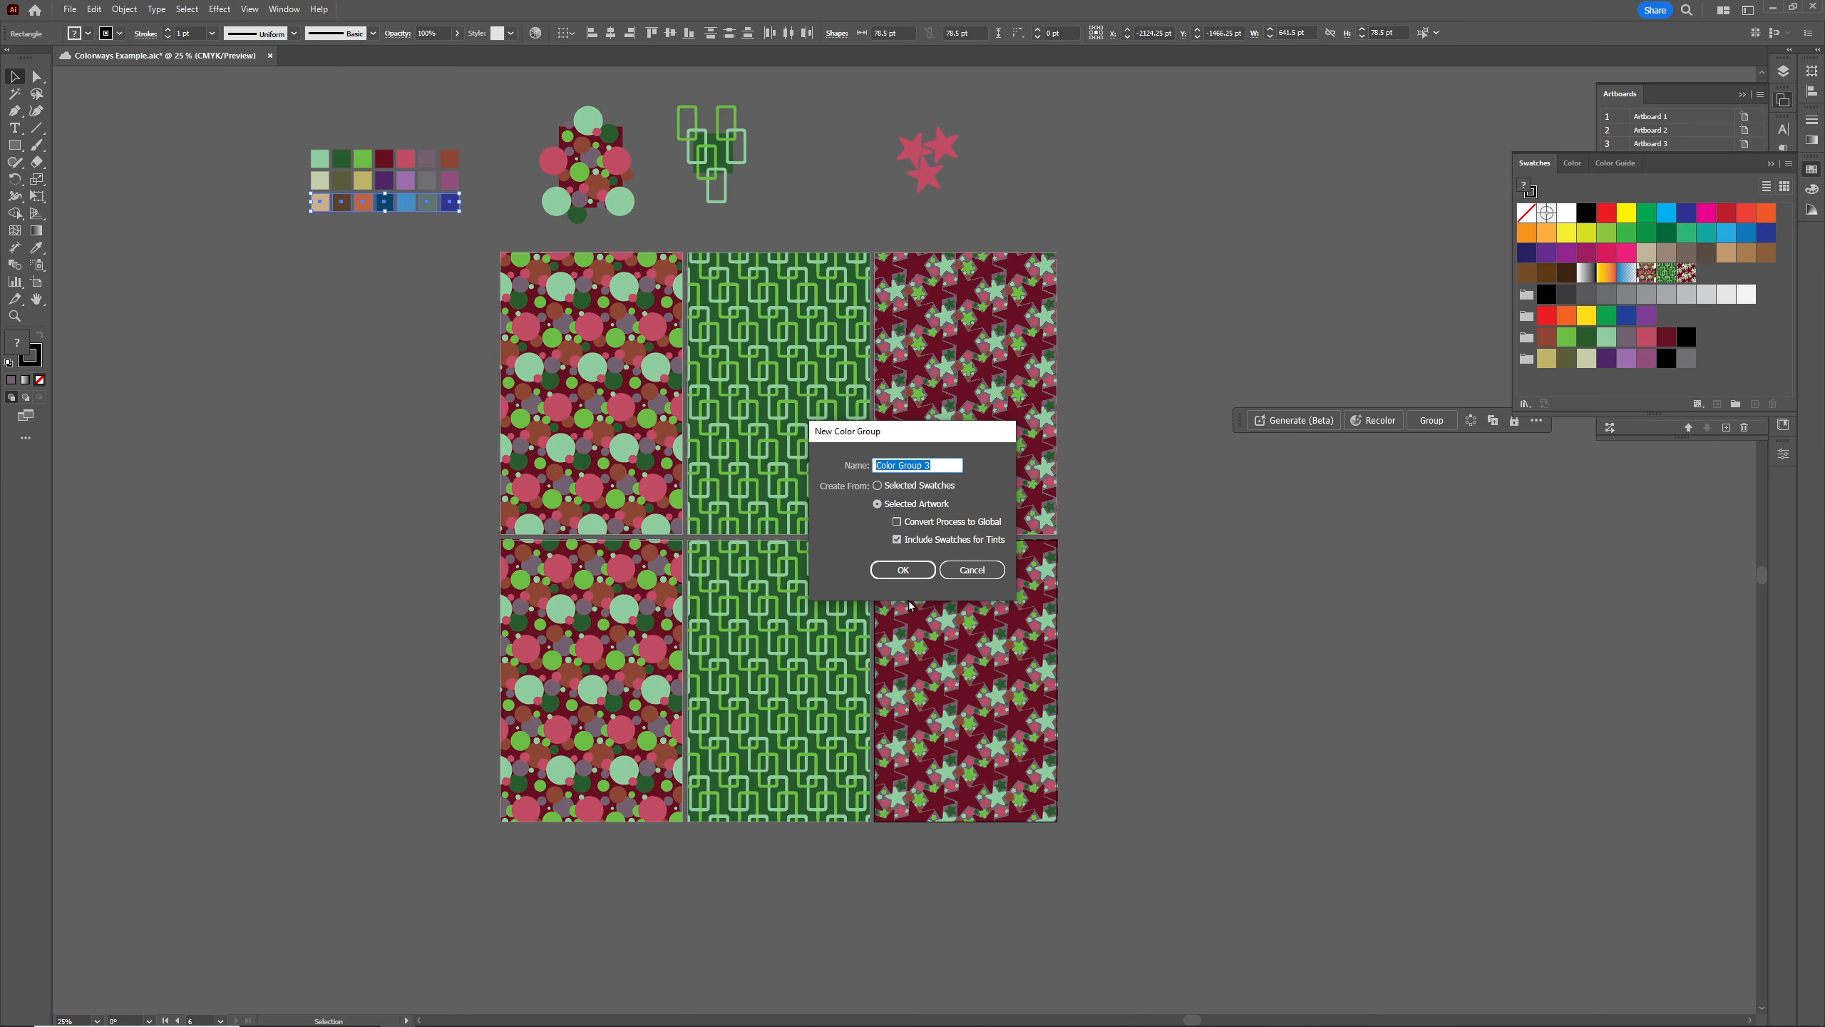
left_click(903, 569)
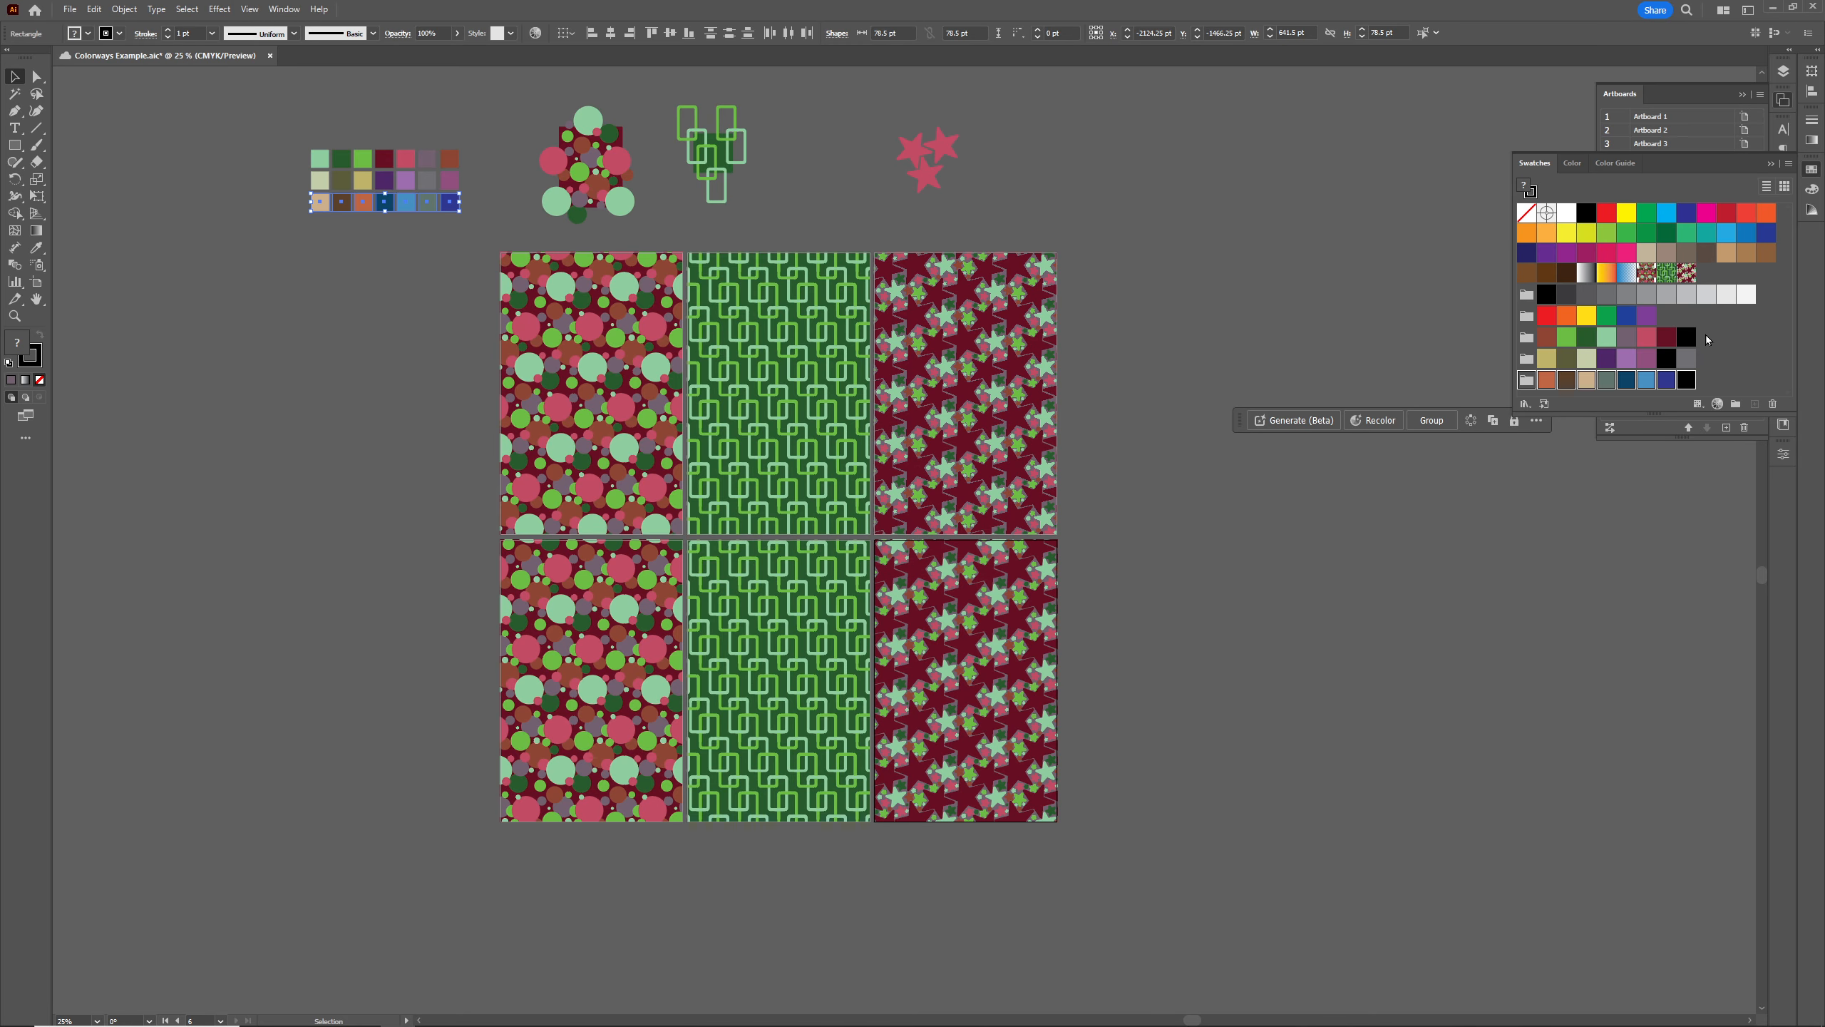
left_click(1685, 336)
left_click(1772, 404)
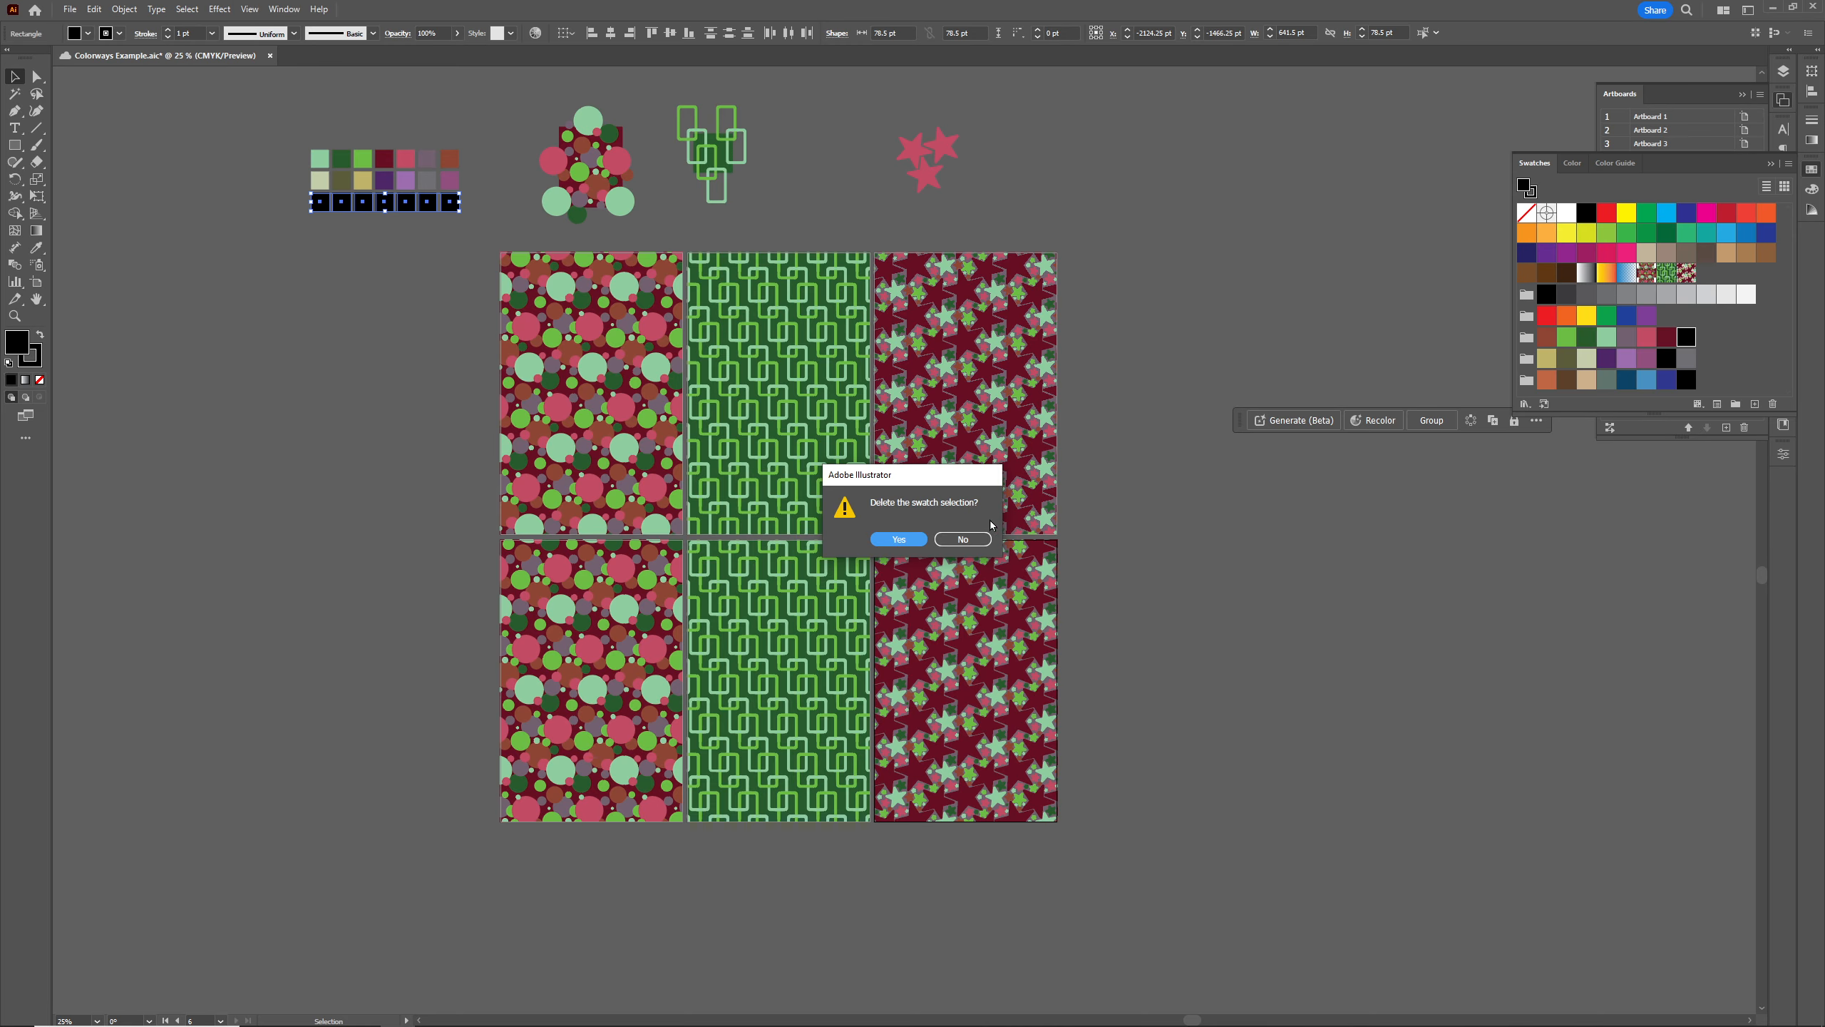
left_click(964, 538)
key("ctrl+z")
With no artwork selected, delete the extra black swatch from each of the three new colour groups
left_click(381, 282)
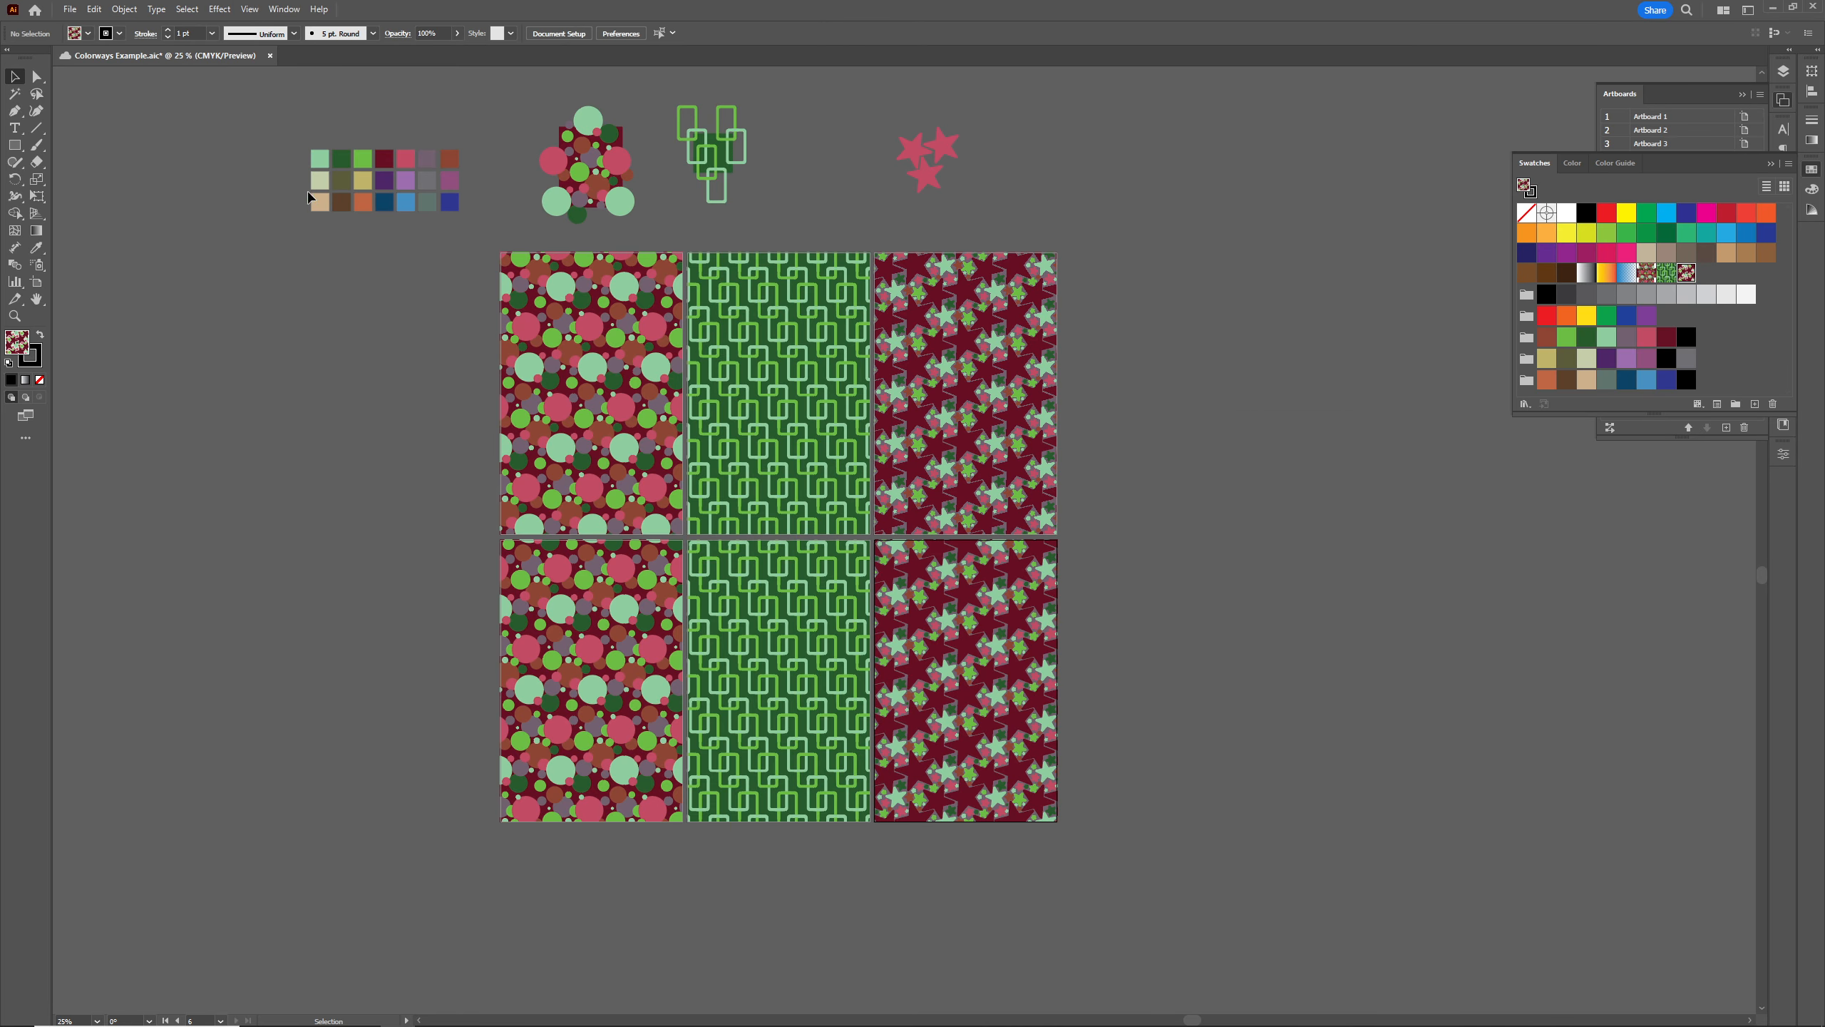
left_click(1685, 336)
left_click(1773, 404)
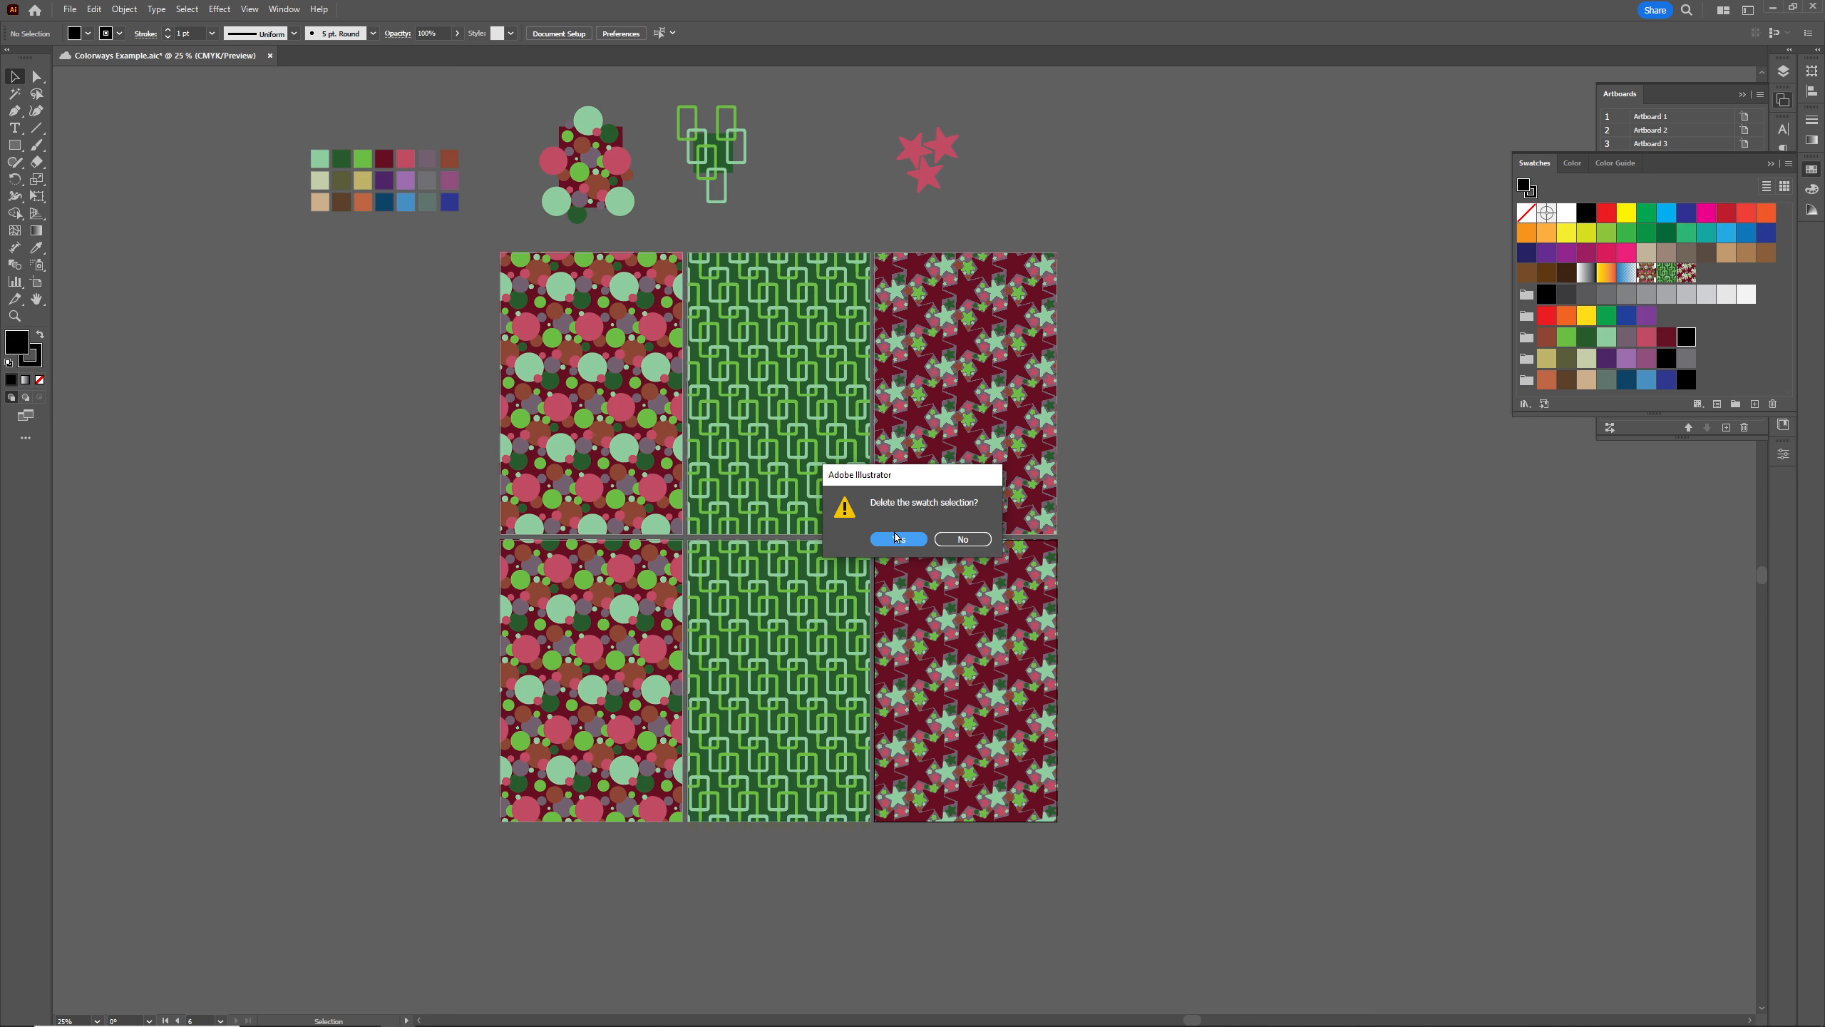
left_click(896, 537)
left_click(1665, 358)
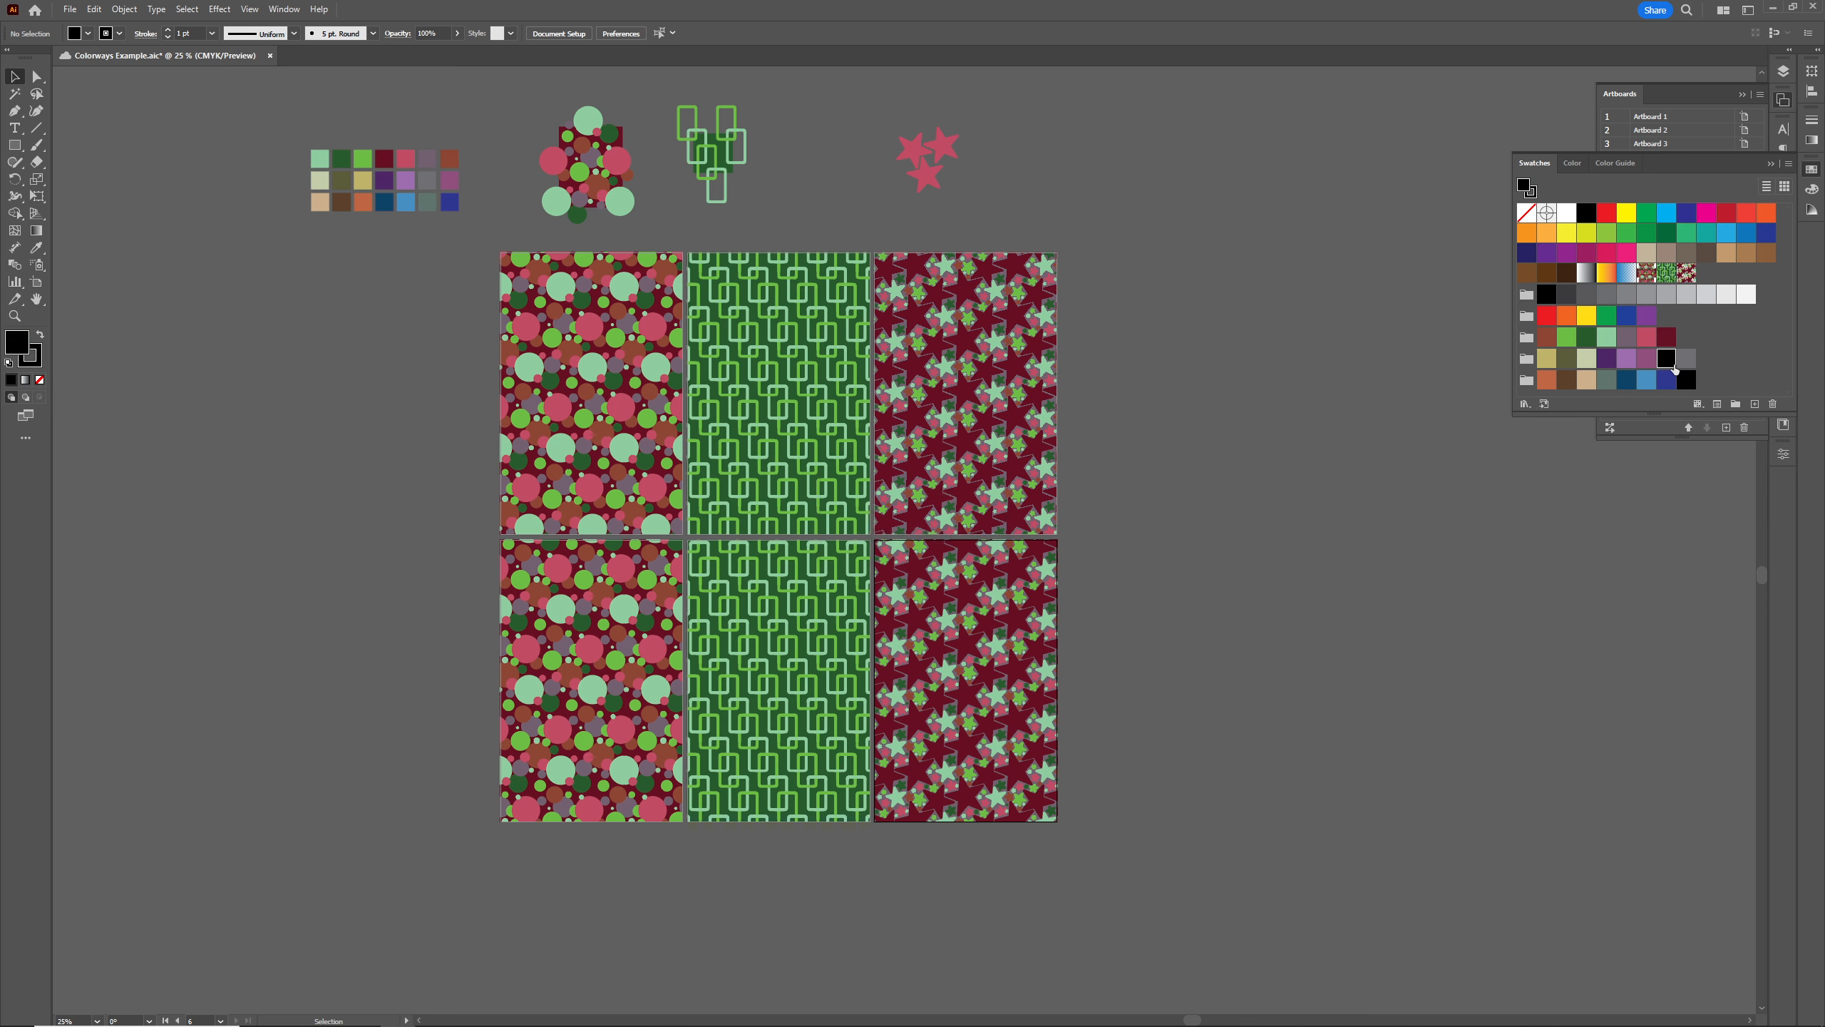
left_click(1772, 405)
left_click(898, 539)
left_click(315, 211)
left_click(346, 338)
left_click(1686, 379)
left_click(1773, 405)
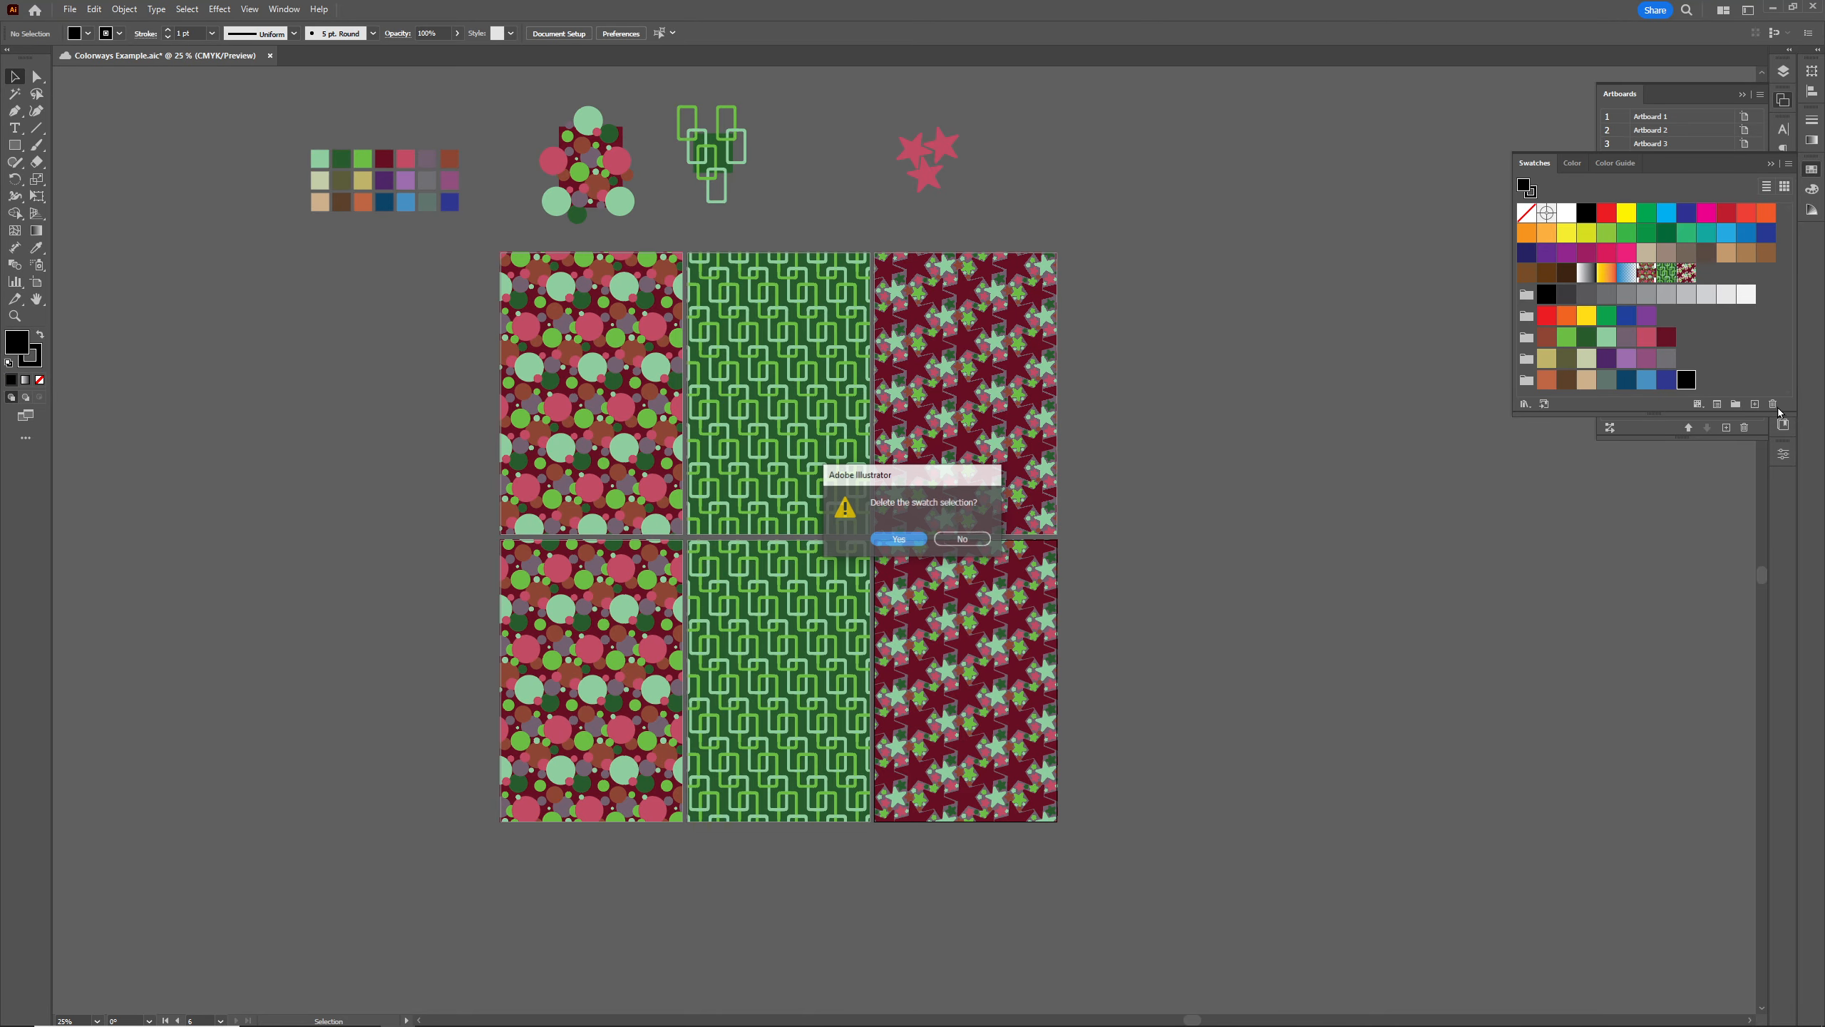
left_click(898, 539)
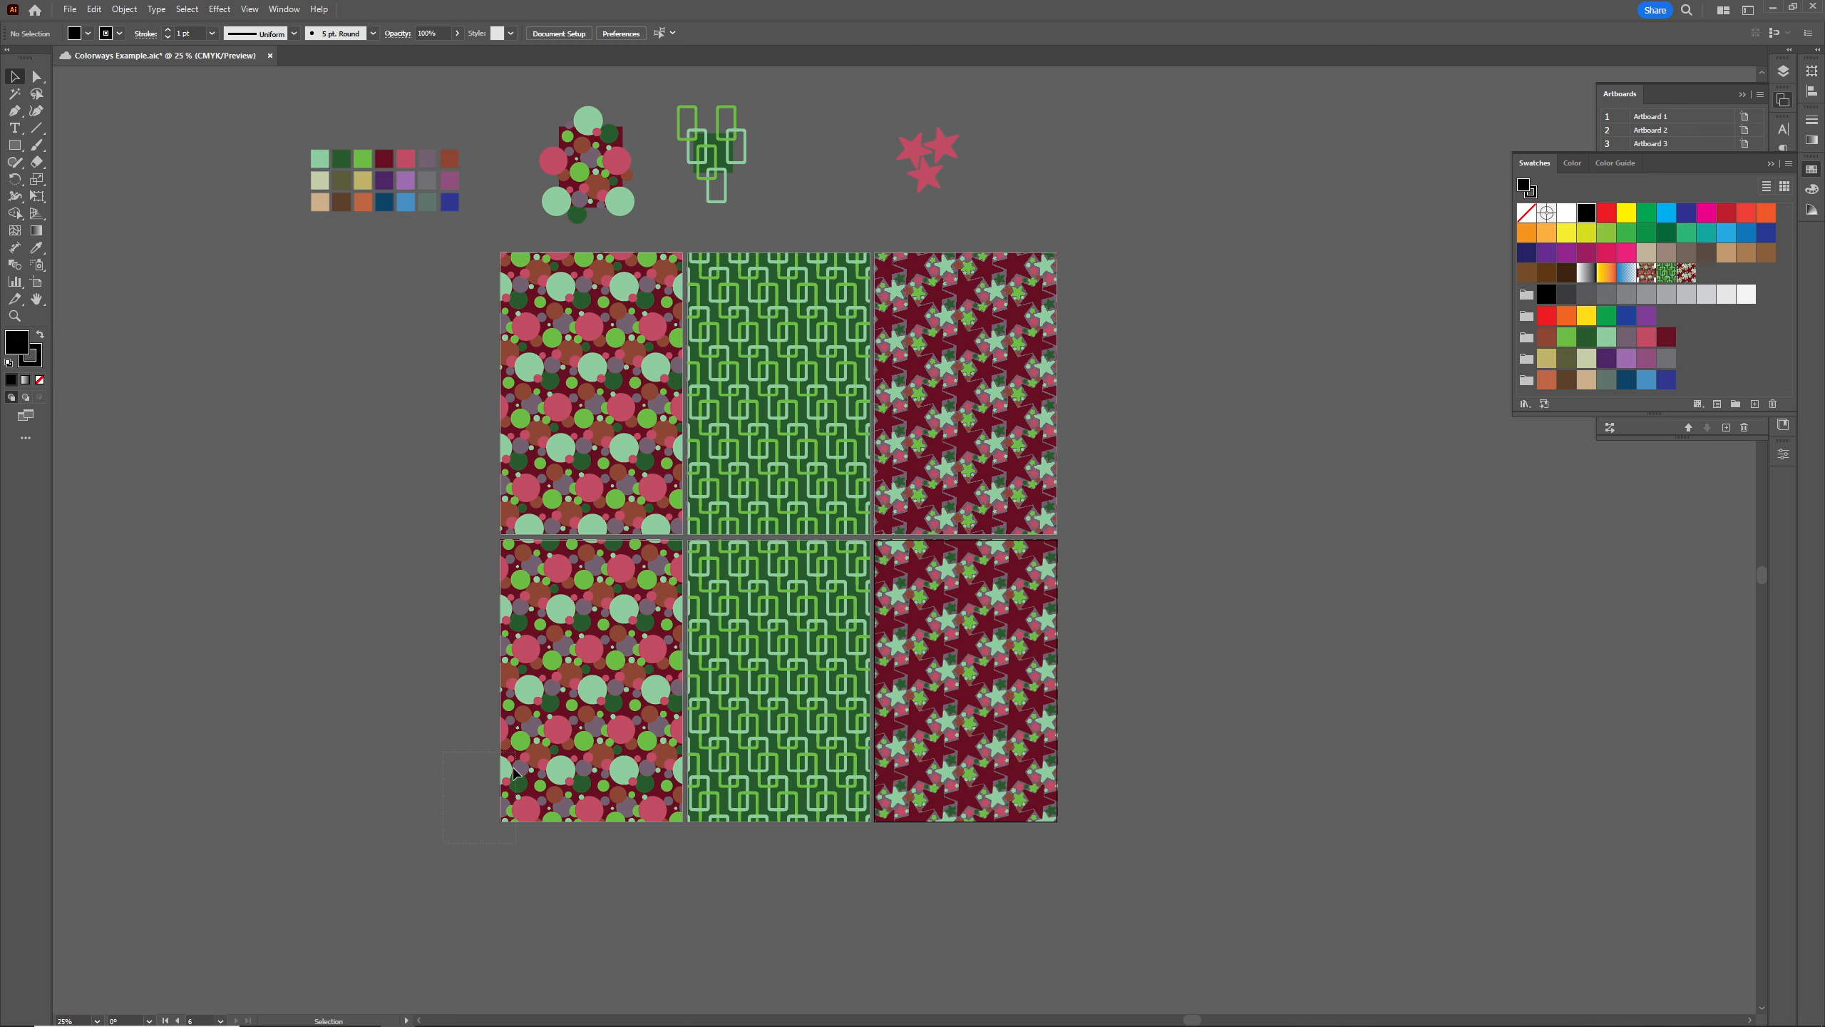
left_click(546, 708)
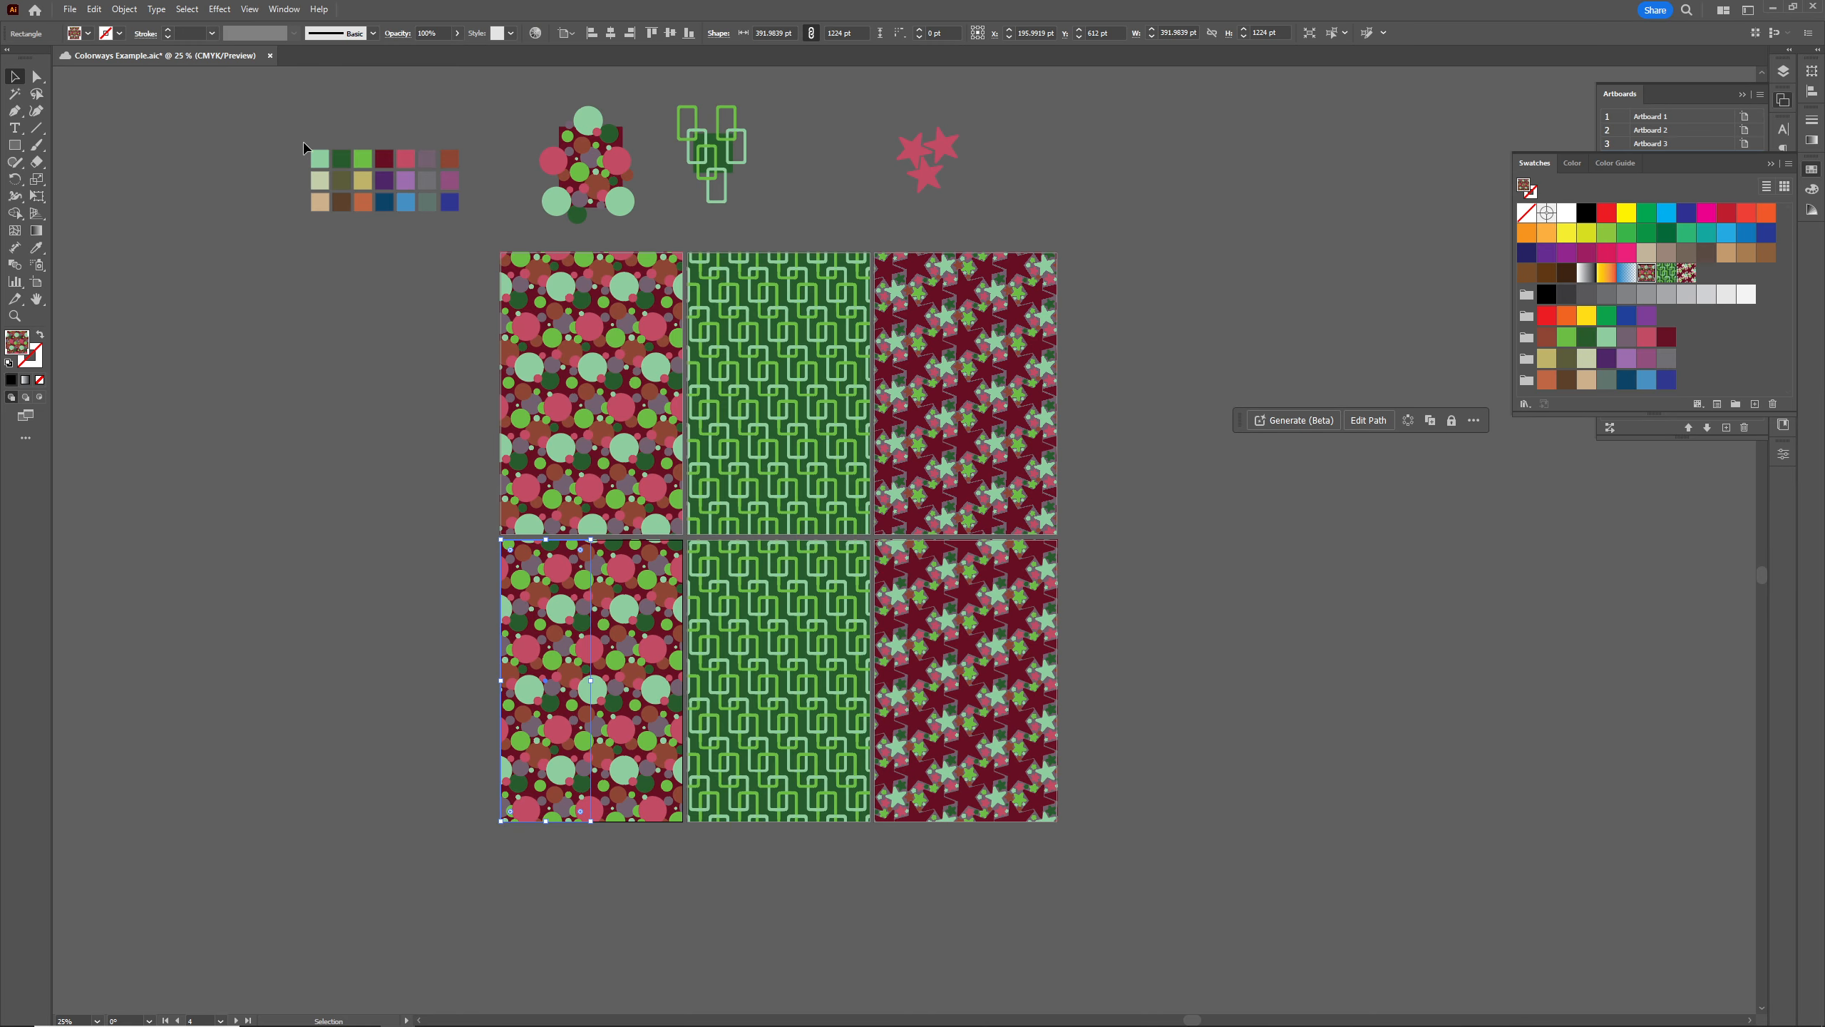
left_click(654, 855)
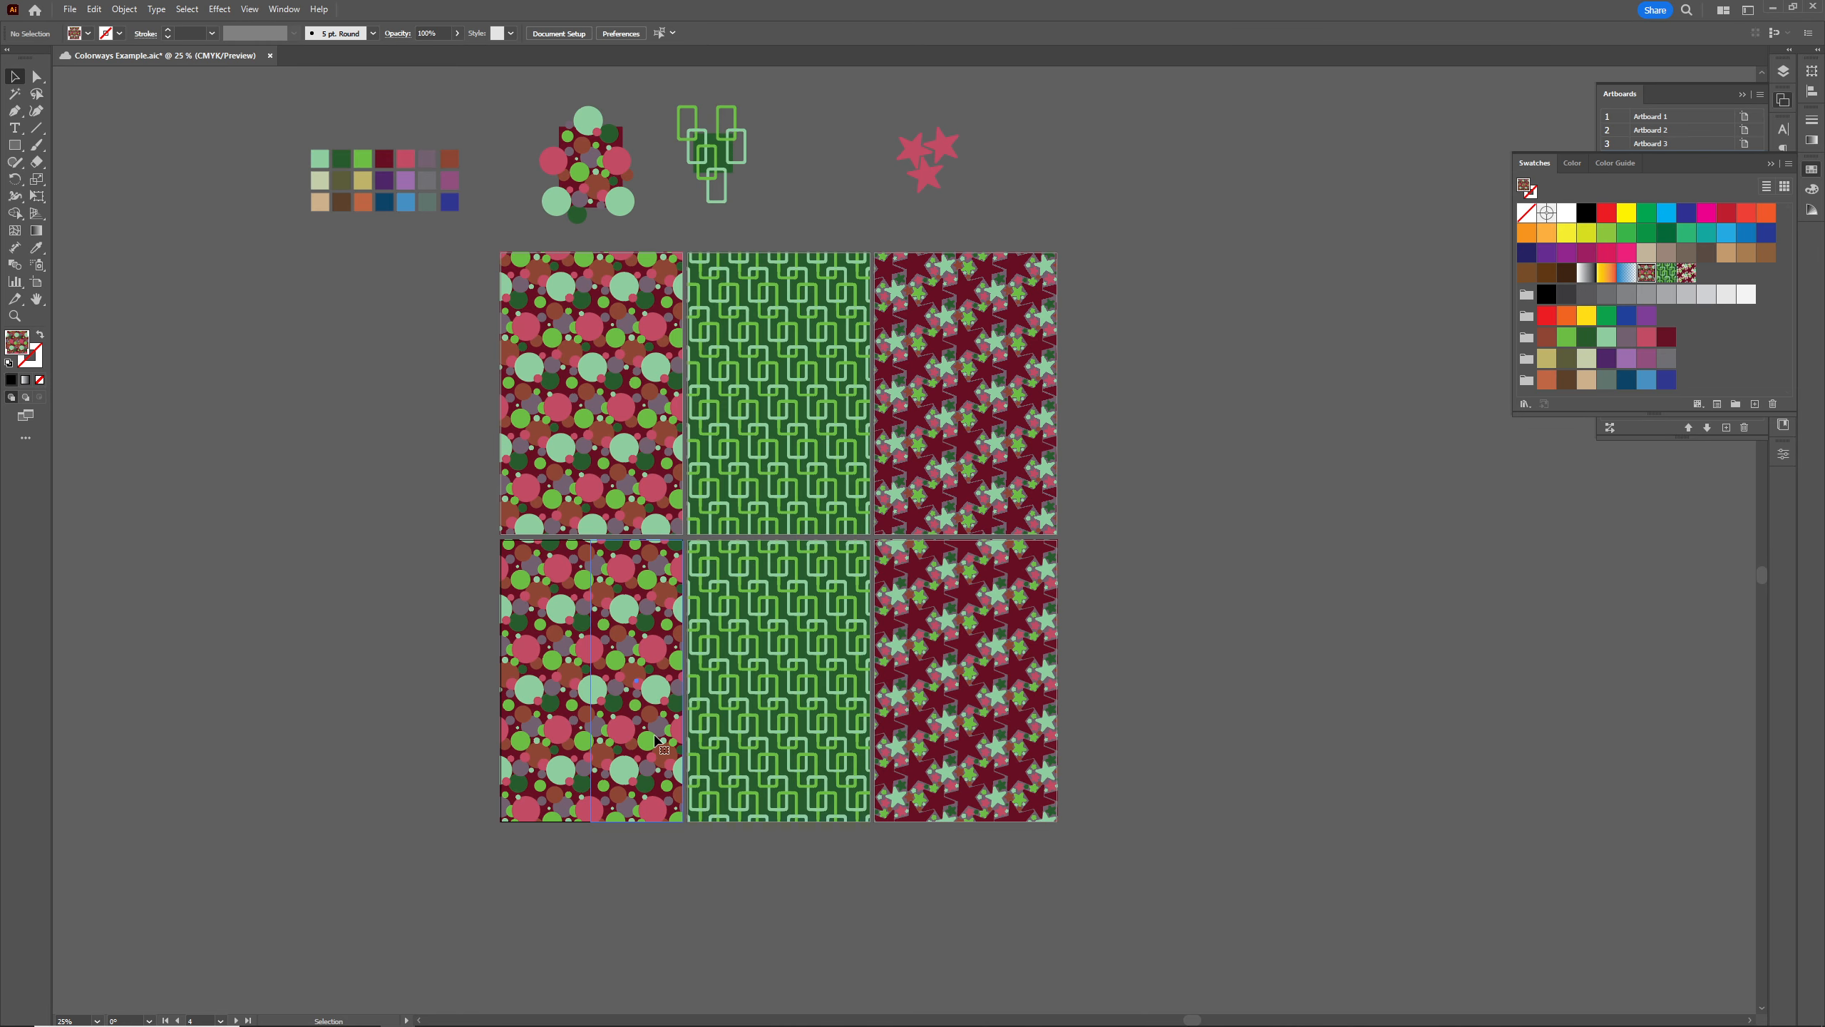
left_click(654, 735)
left_click(837, 701)
left_click(1006, 707)
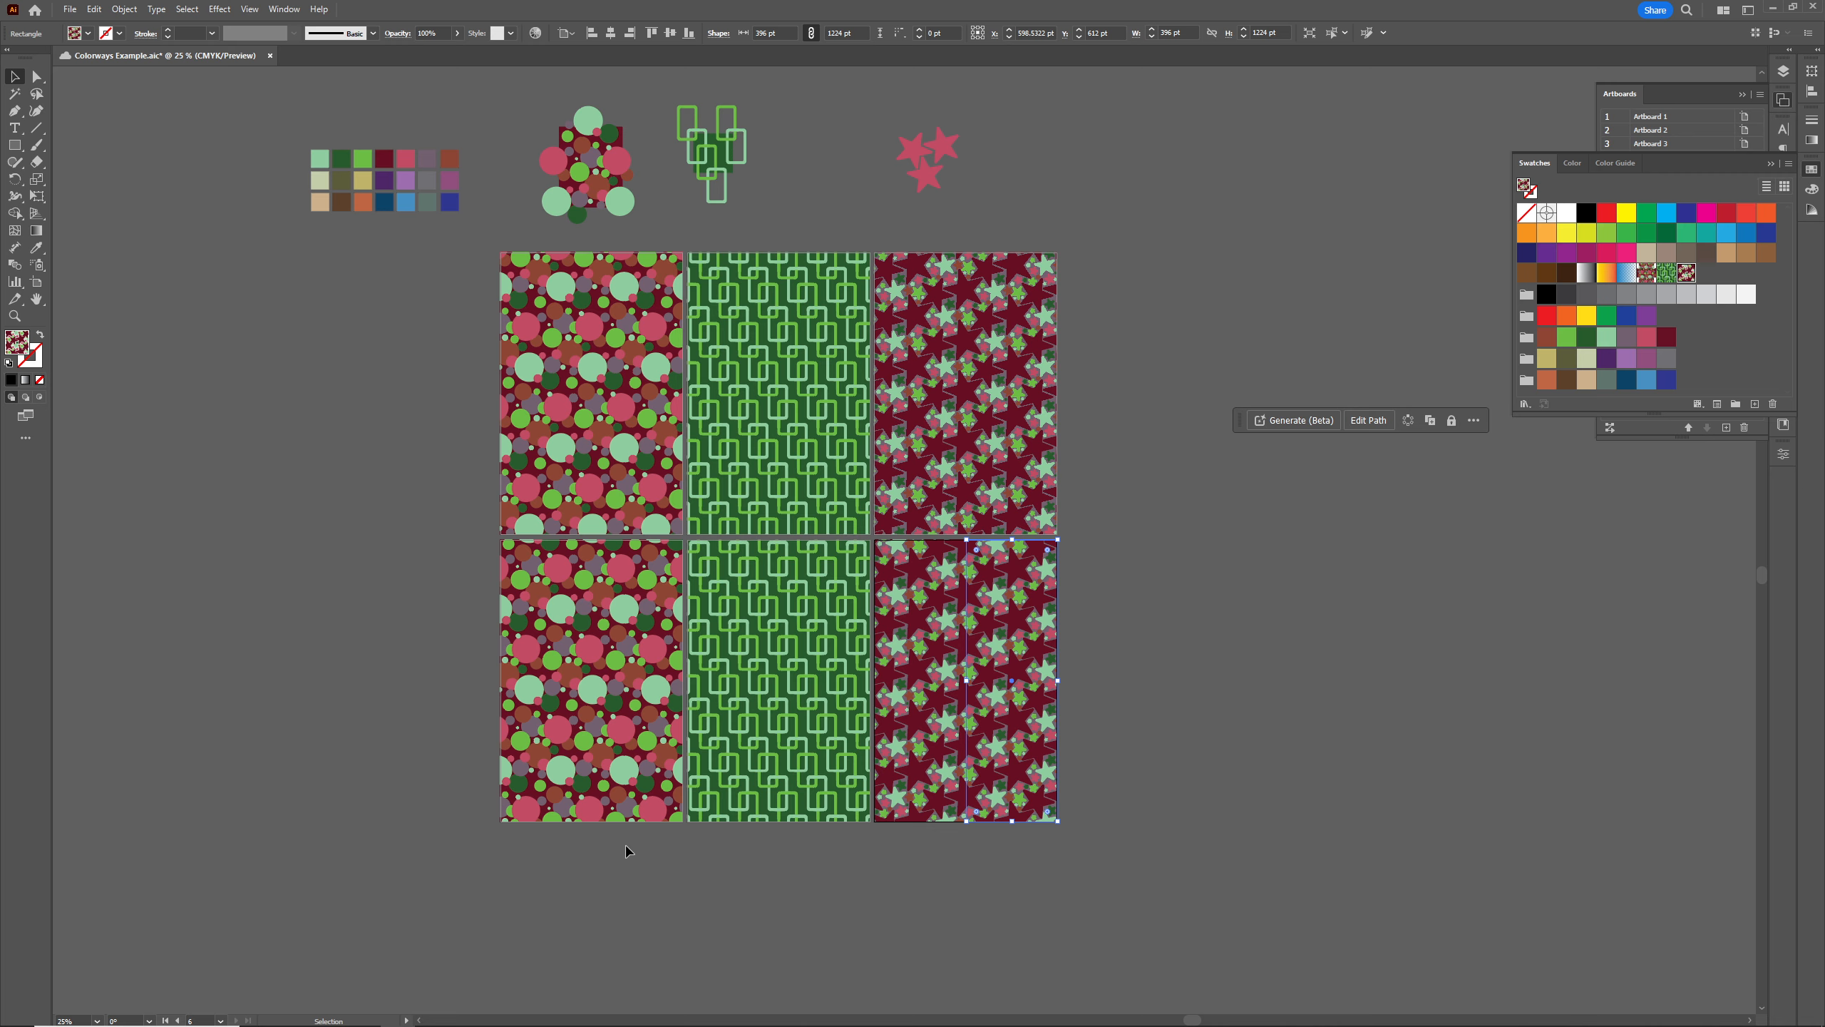
Select the left half rectangles of the circle, chain and star patterns in the lower row together, and save the document
left_click(537, 741)
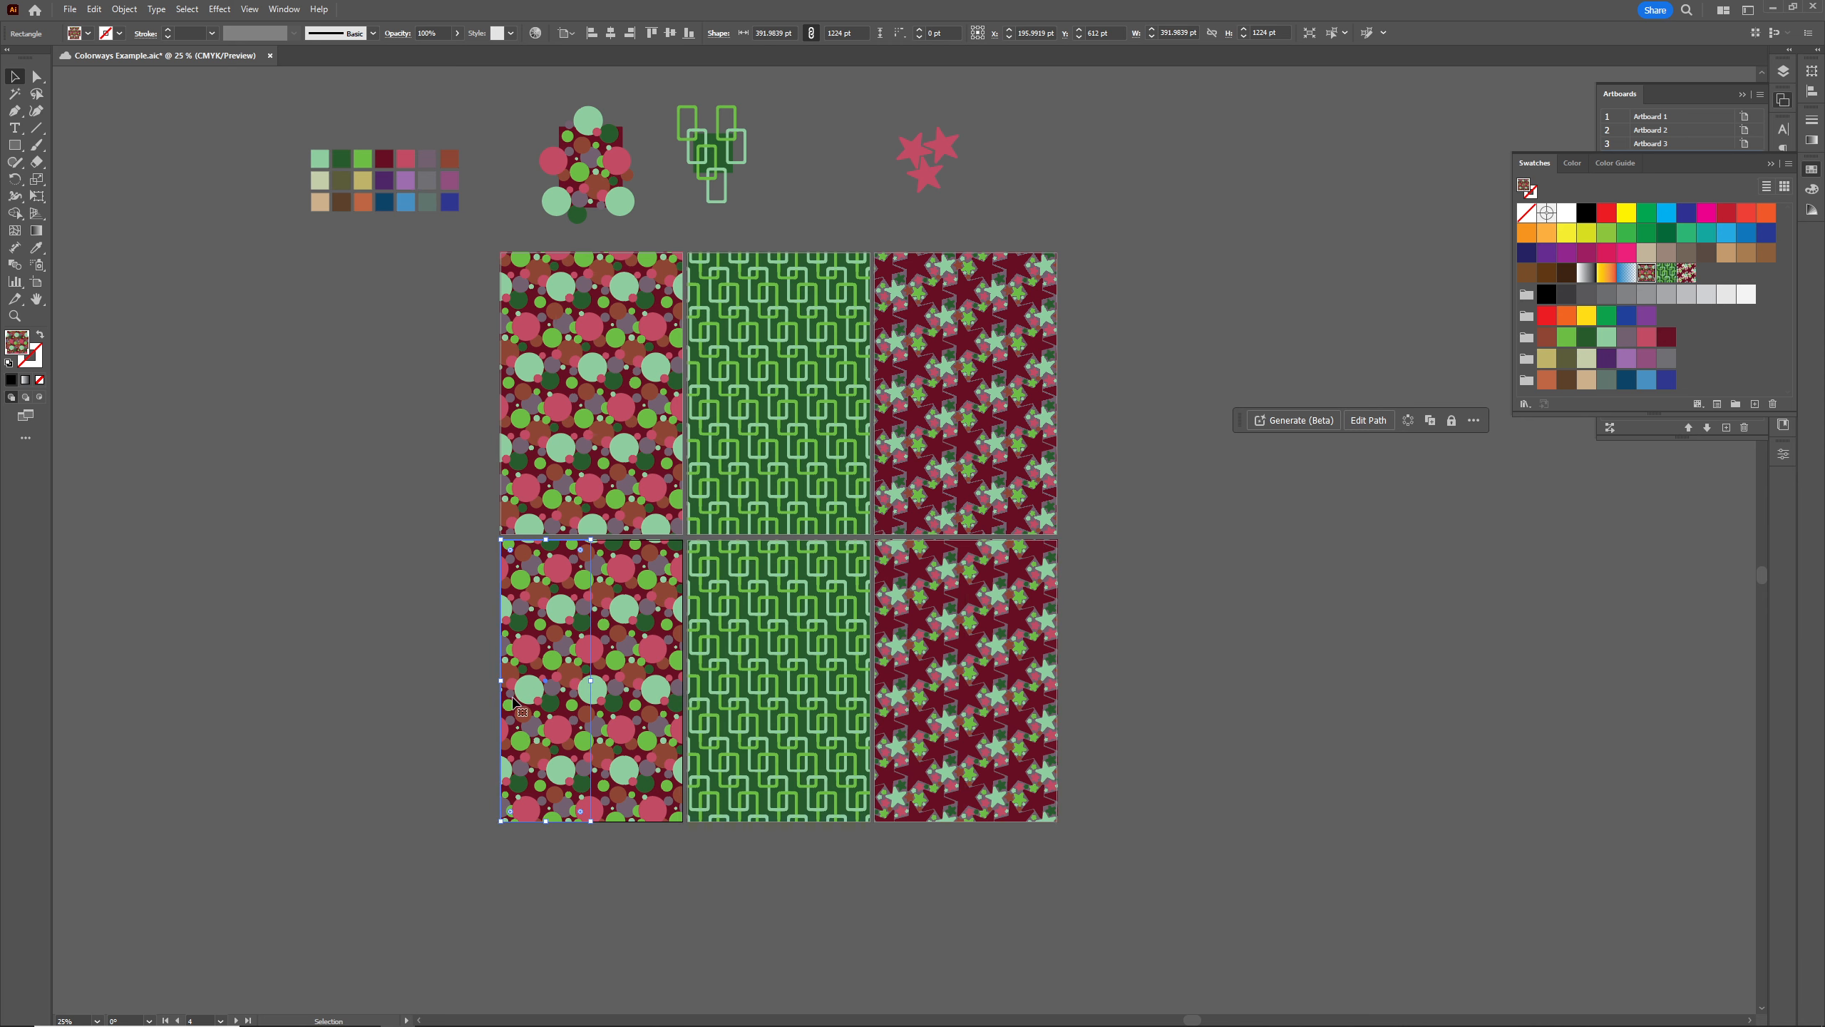
left_click(749, 688, "shift")
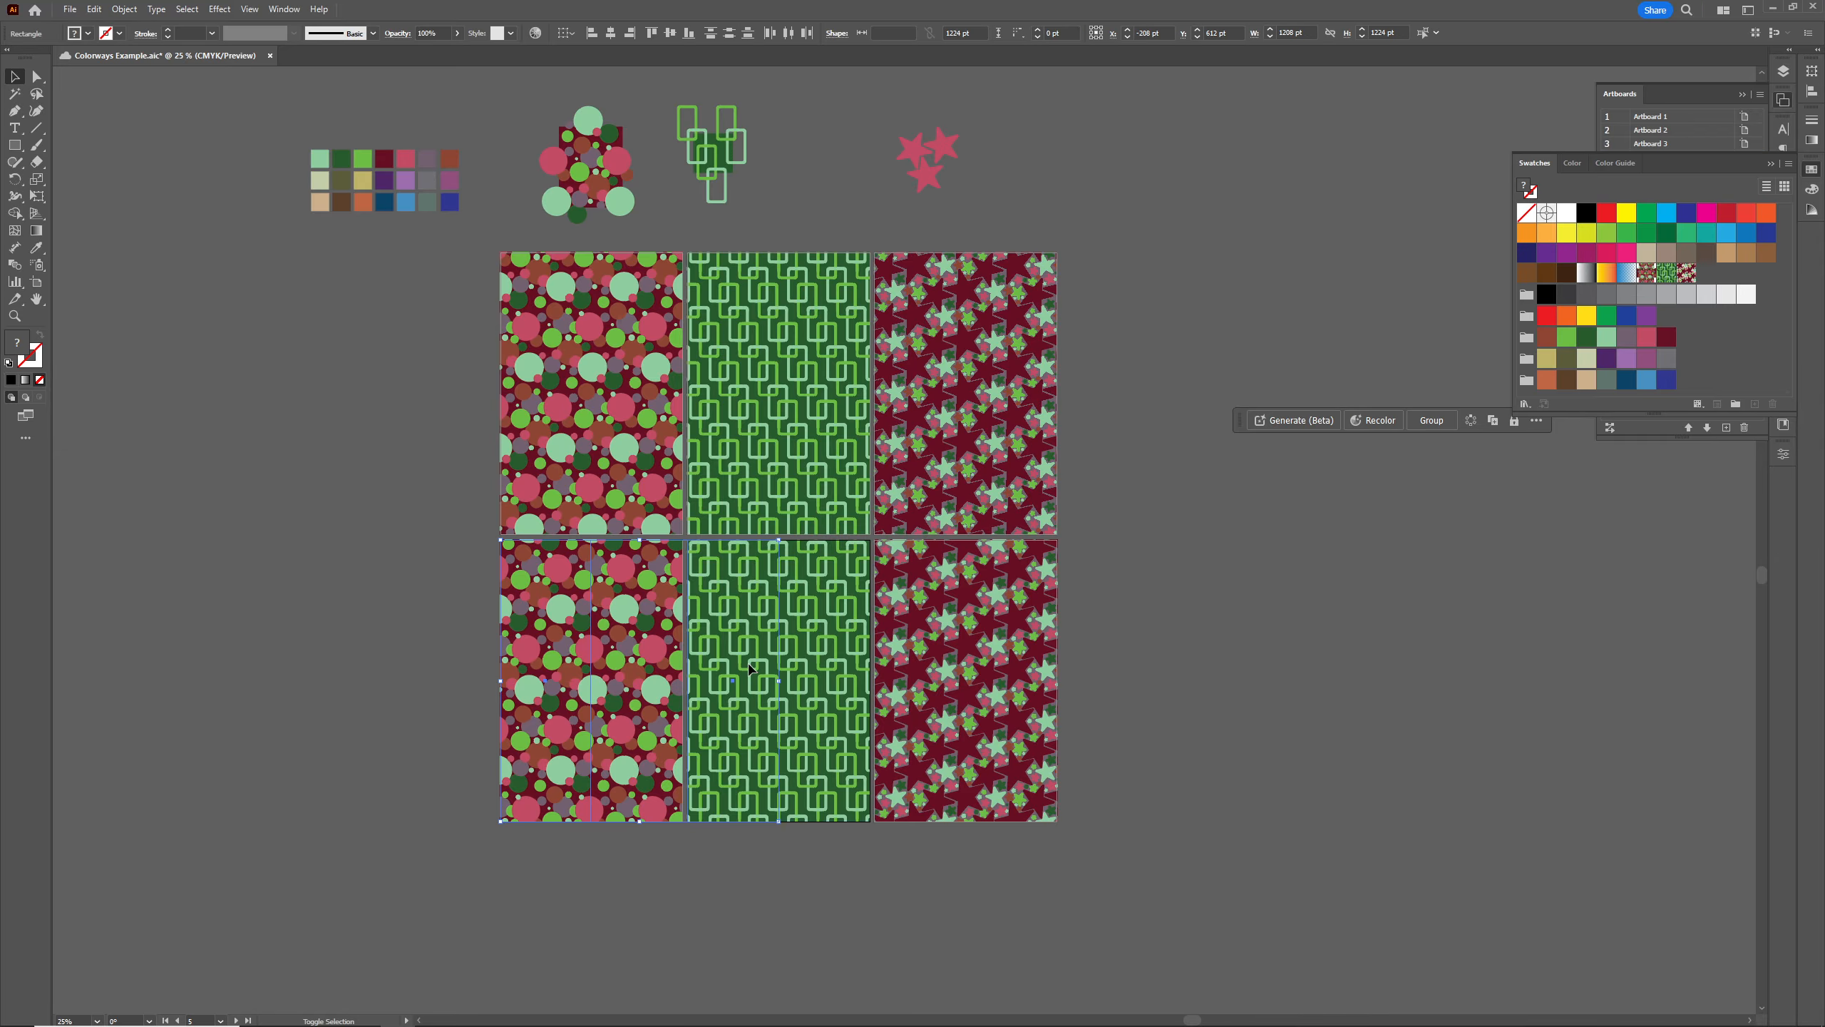
left_click(948, 723, "shift")
left_click(911, 741, "shift")
left_click_drag(911, 859, 931, 785)
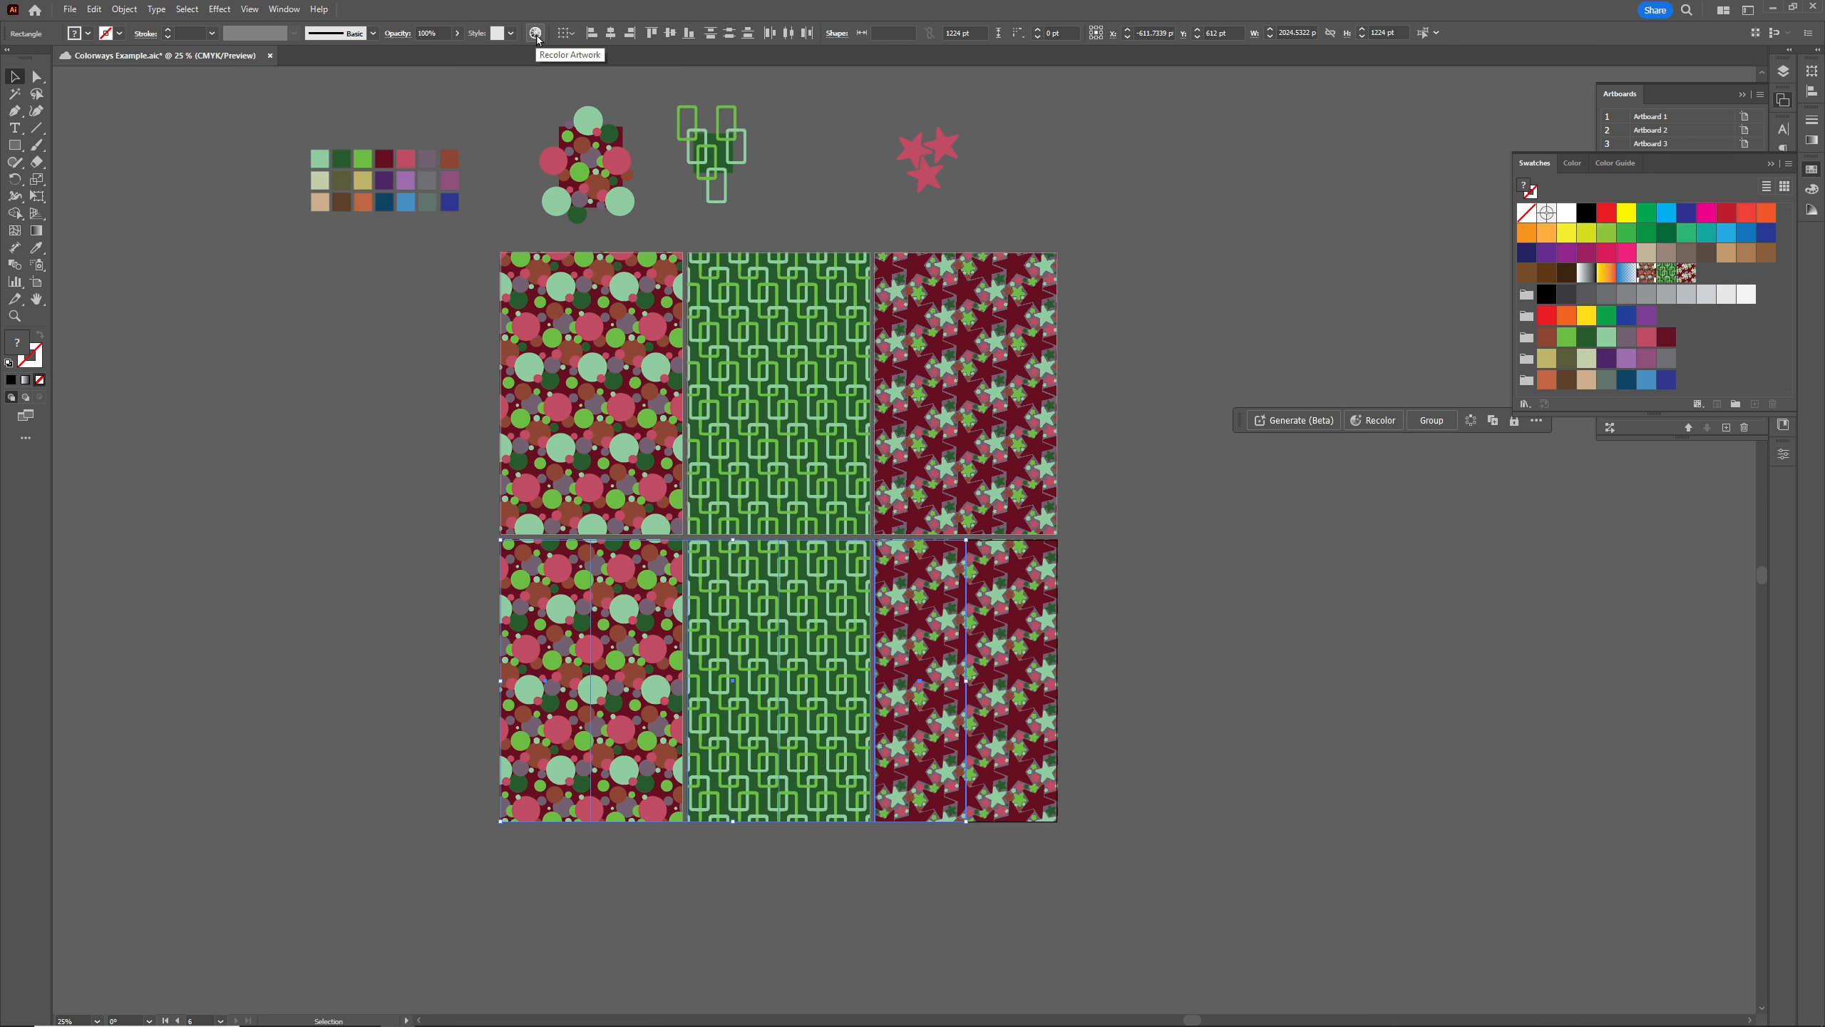
key("ctrl+s")
mouse_move(586, 54)
left_mouse_down()
mouse_move(636, 102)
mouse_move(603, 55)
left_mouse_up()
Open Recolor Artwork for the selected halves and rotate the linked colour wheel handles so maroon shifts to purple and green to olive
left_click(535, 33)
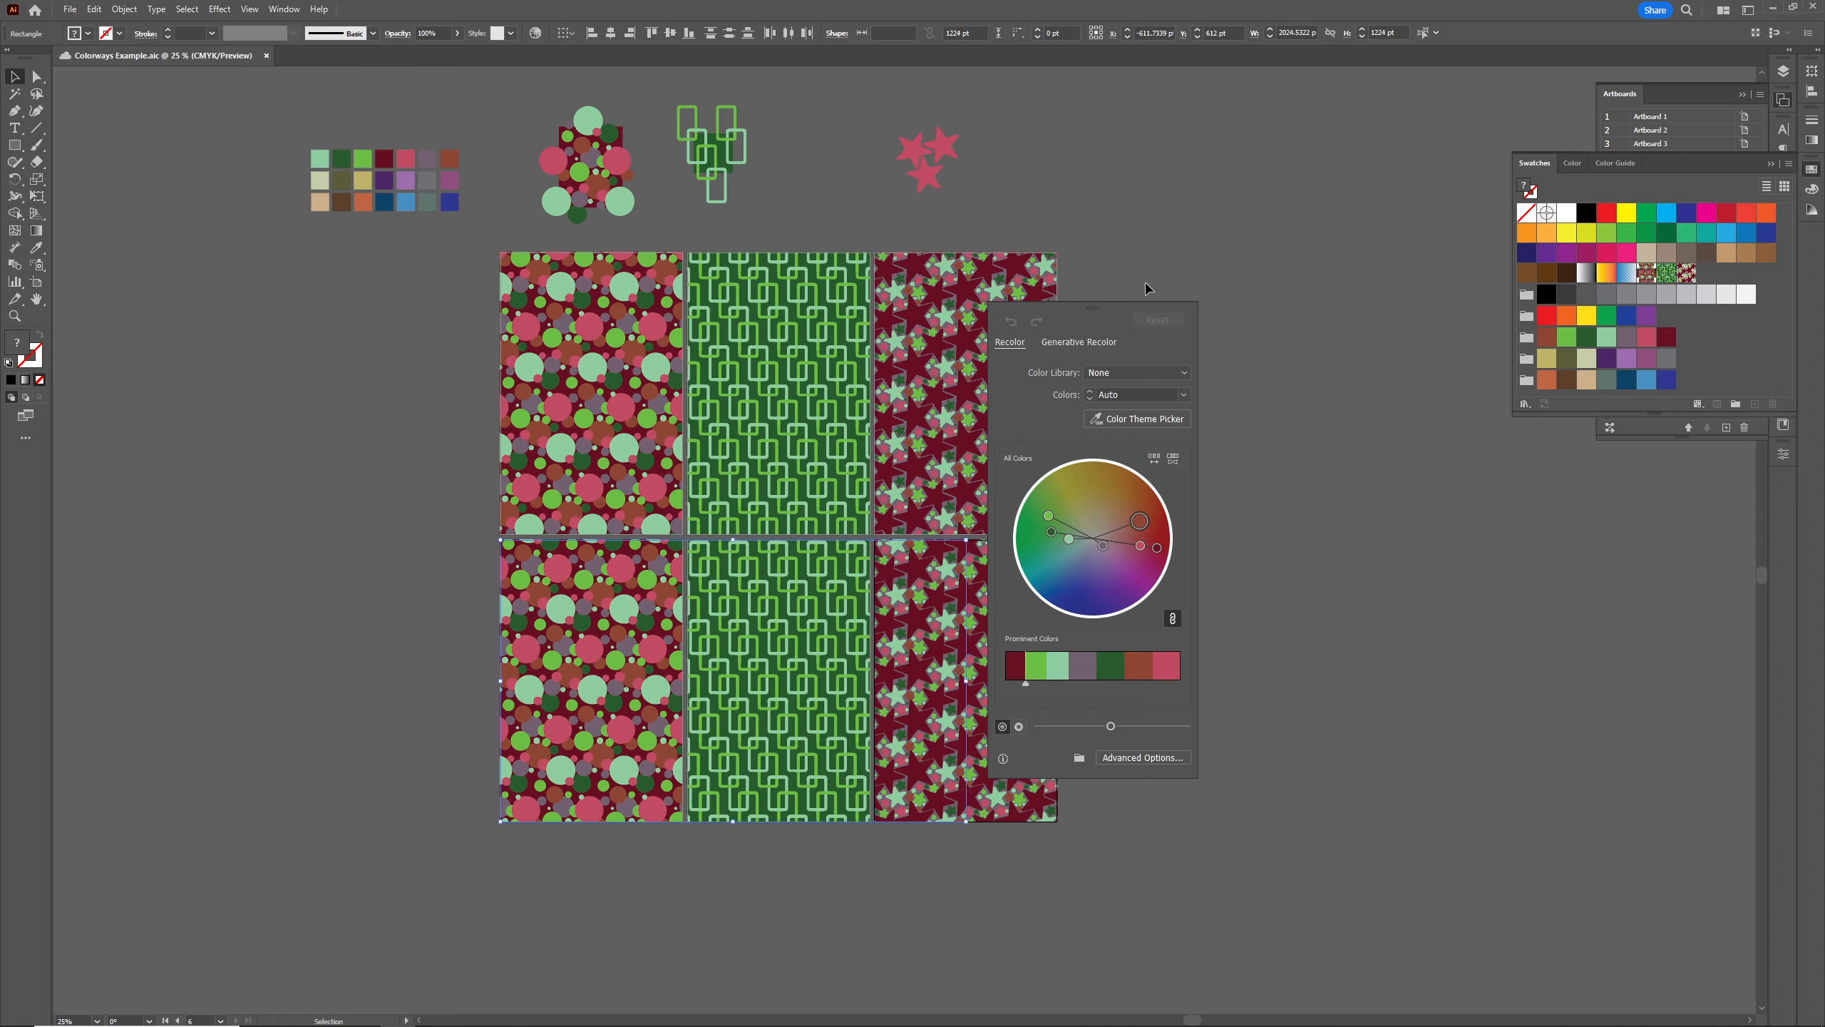
left_click_drag(1097, 318, 1181, 271)
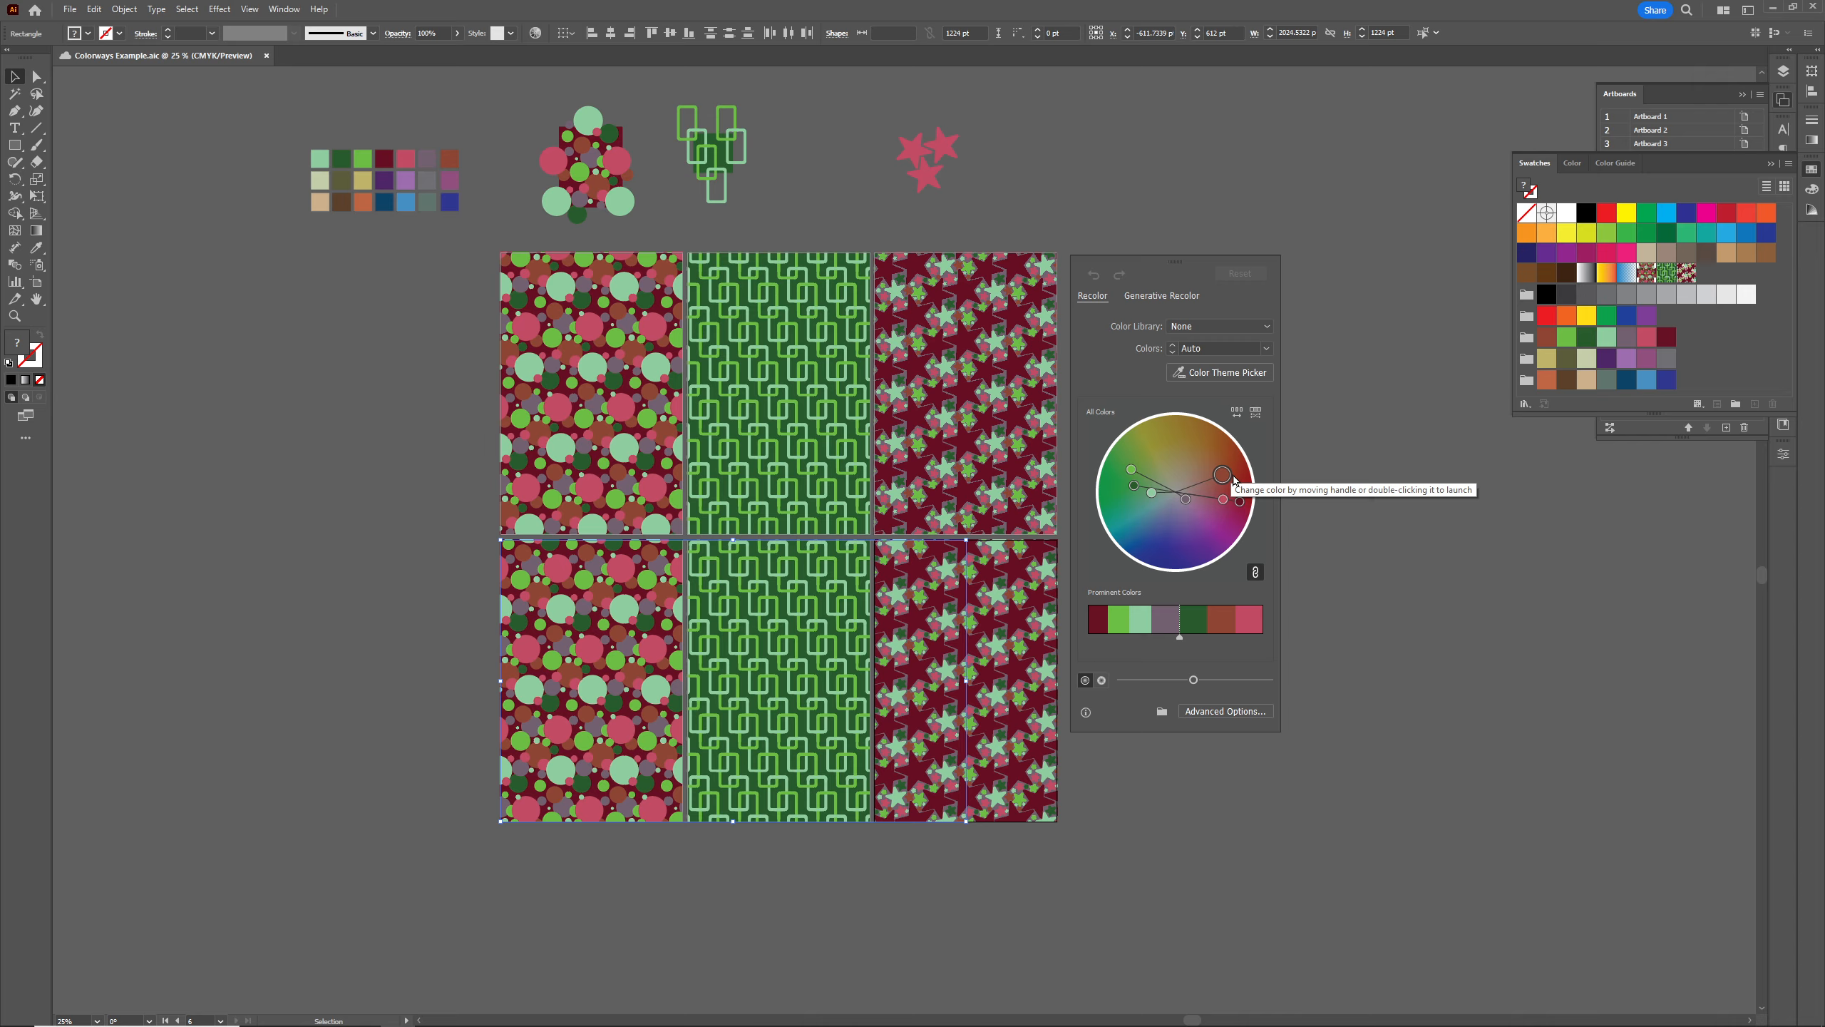
left_click_drag(1222, 476, 1227, 497)
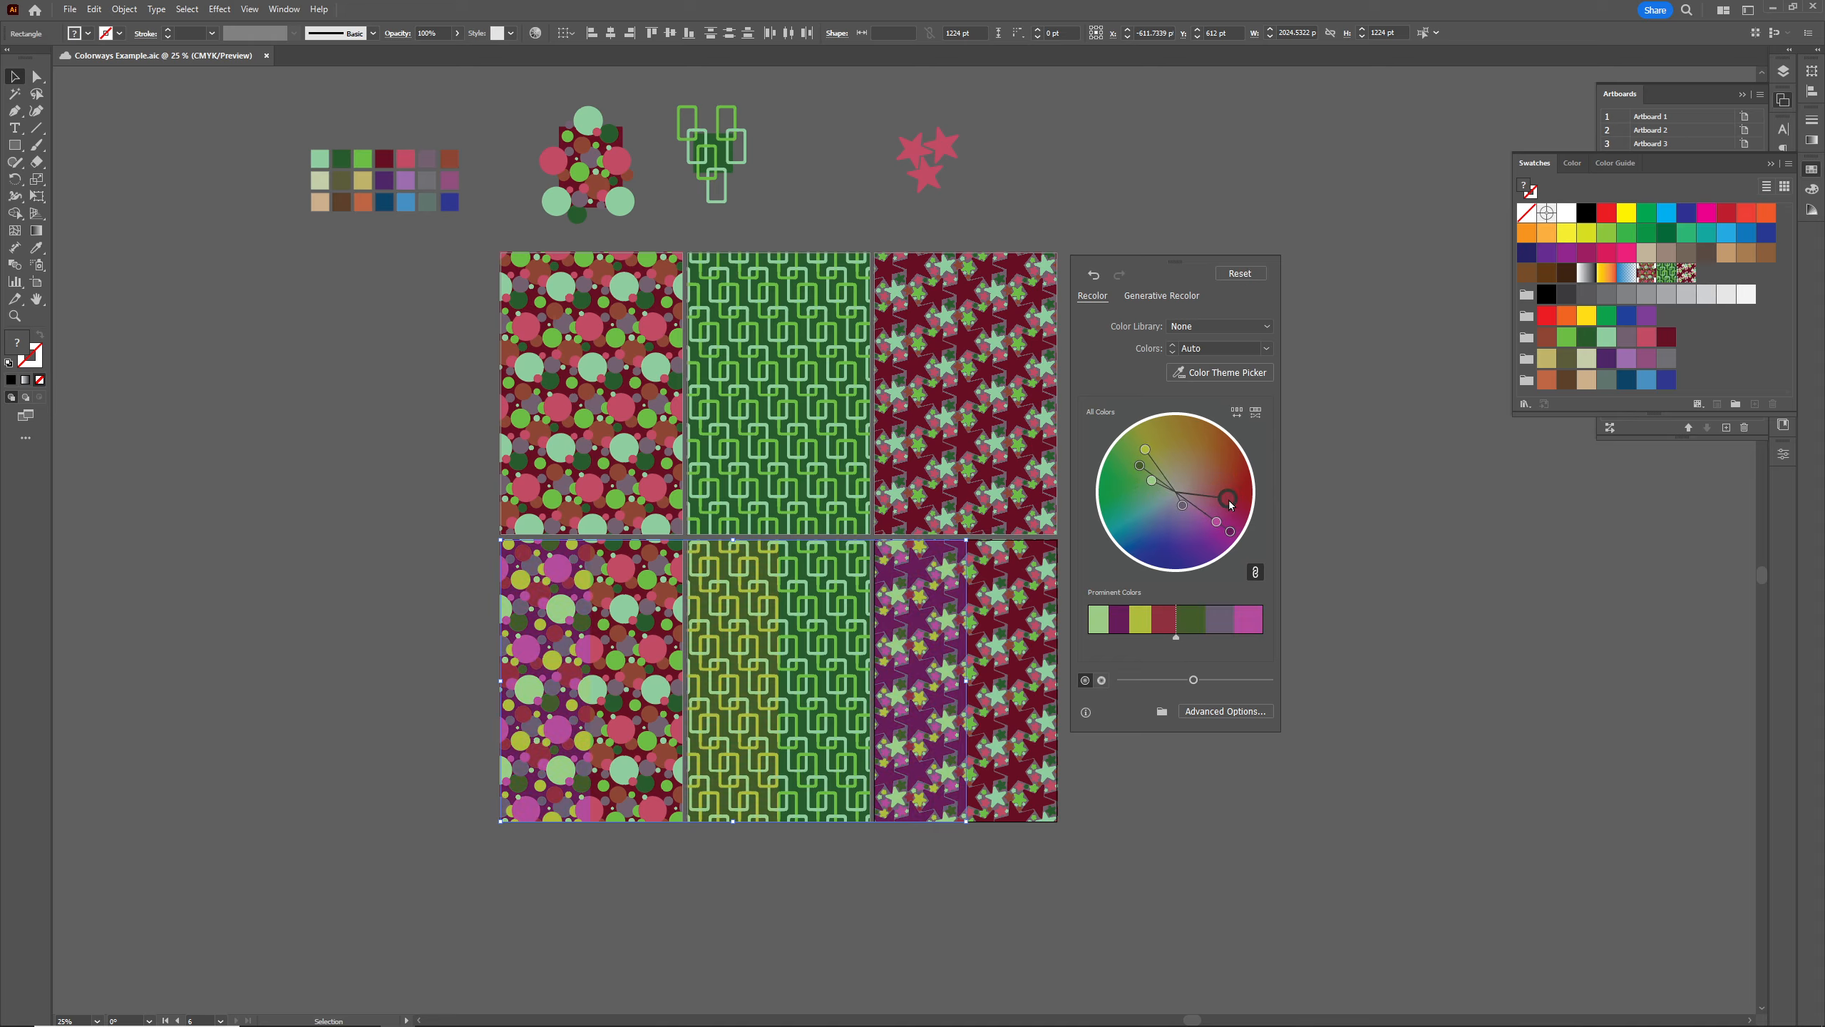
Unlink the harmony colours, shift individual handles on the colour wheel for the selected halves, and undo the recolouring
left_click(1255, 579)
left_click_drag(1227, 496, 1159, 530)
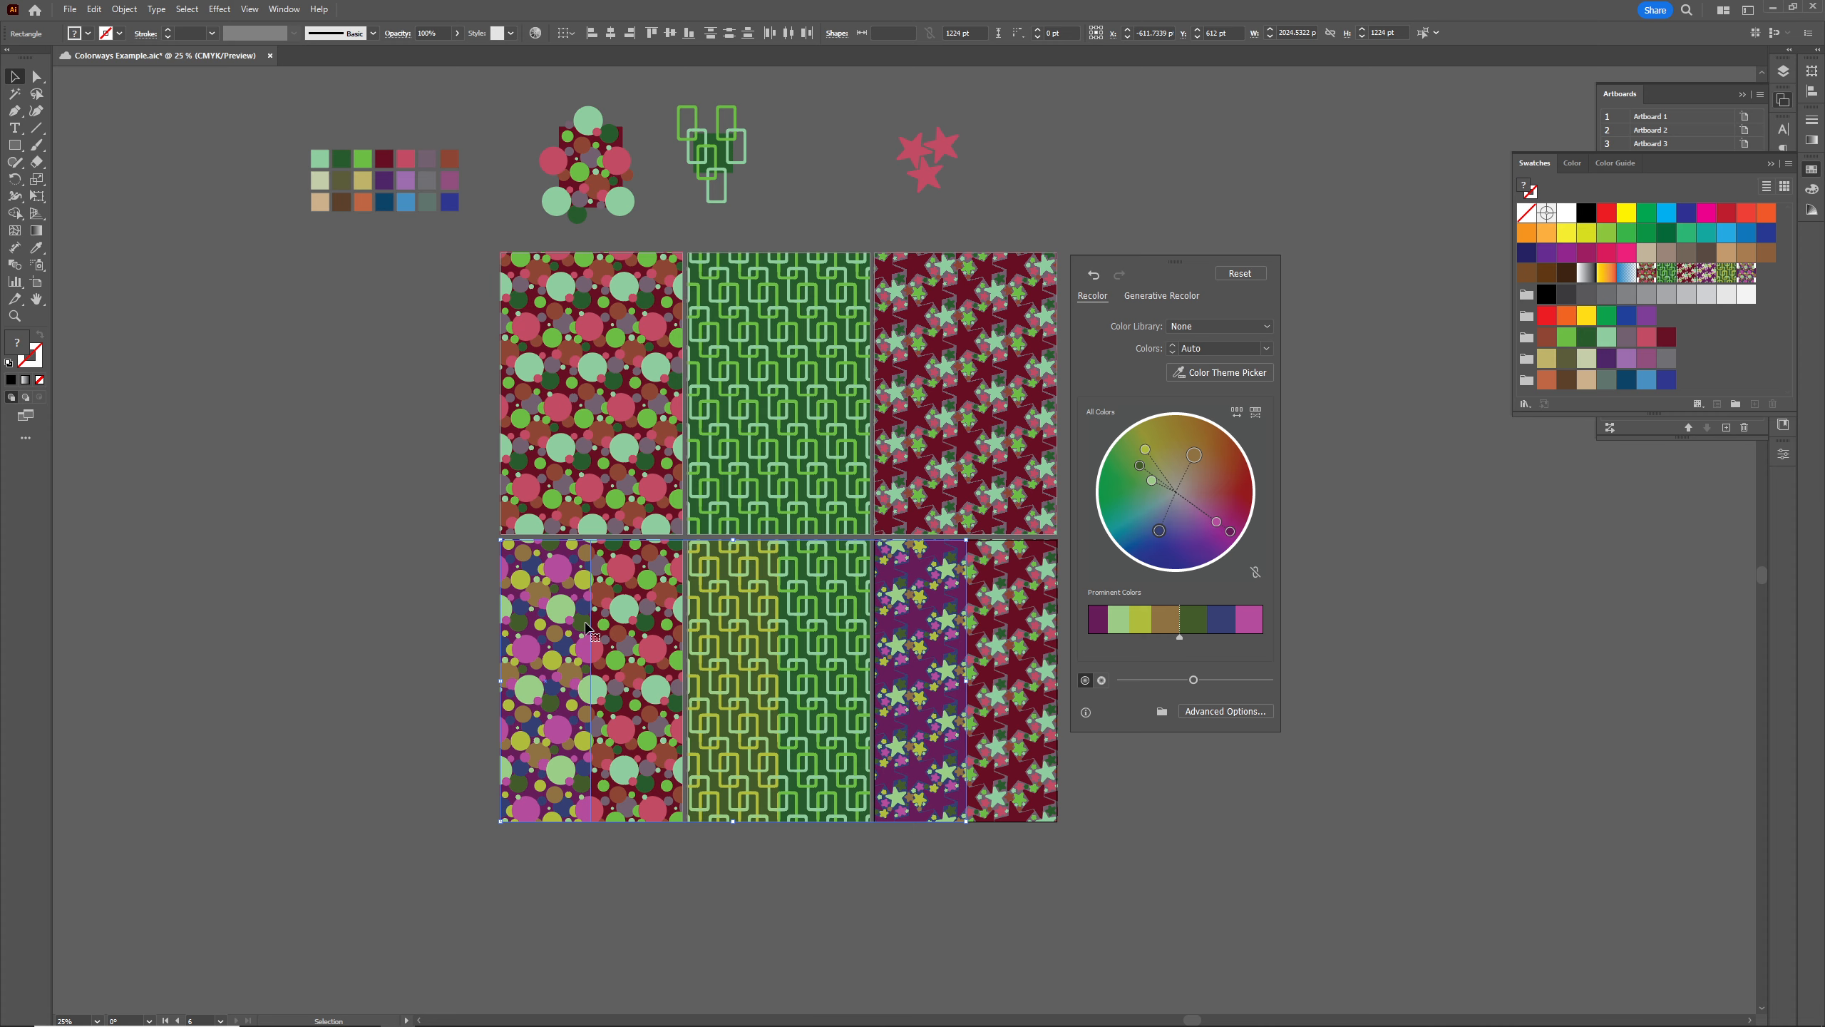
left_click_drag(1193, 454, 1176, 441)
left_click_drag(1159, 531, 1189, 536)
key("Escape")
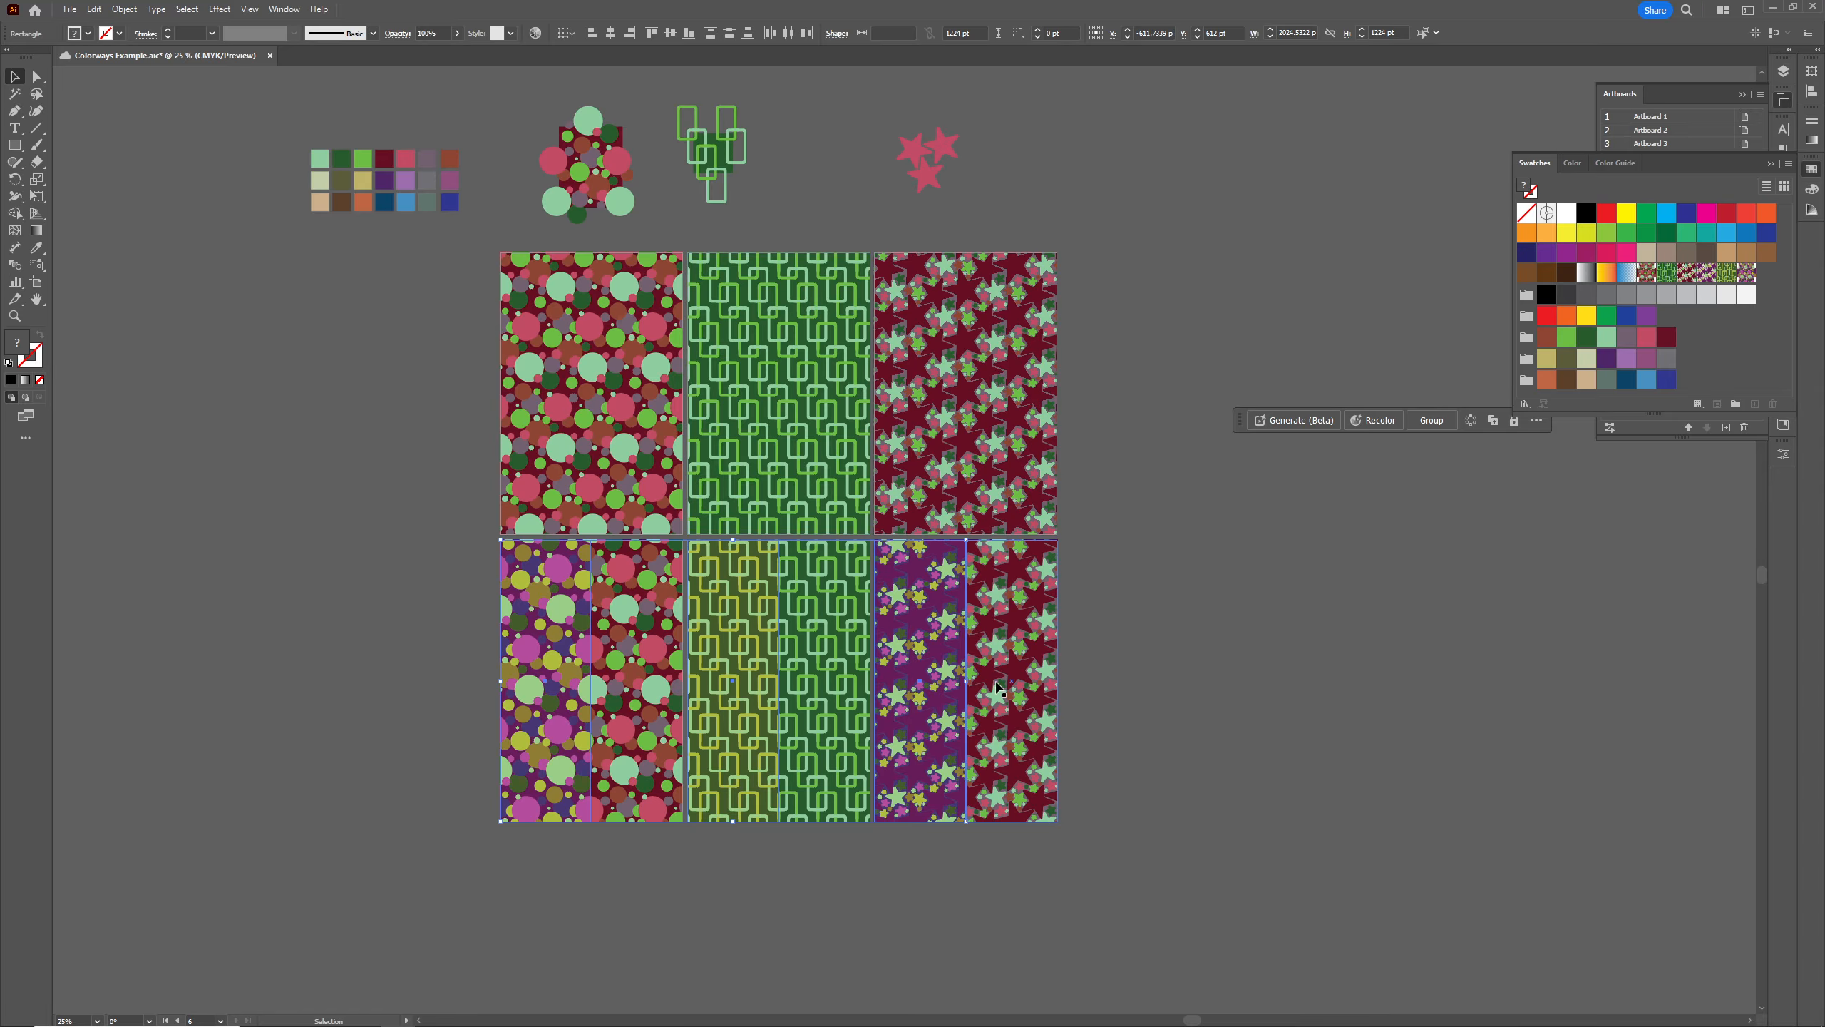
key("ctrl+z")
Open the advanced recolour options for the selected left halves, enable Recolor Art, and apply Color Group 2
left_click(535, 32)
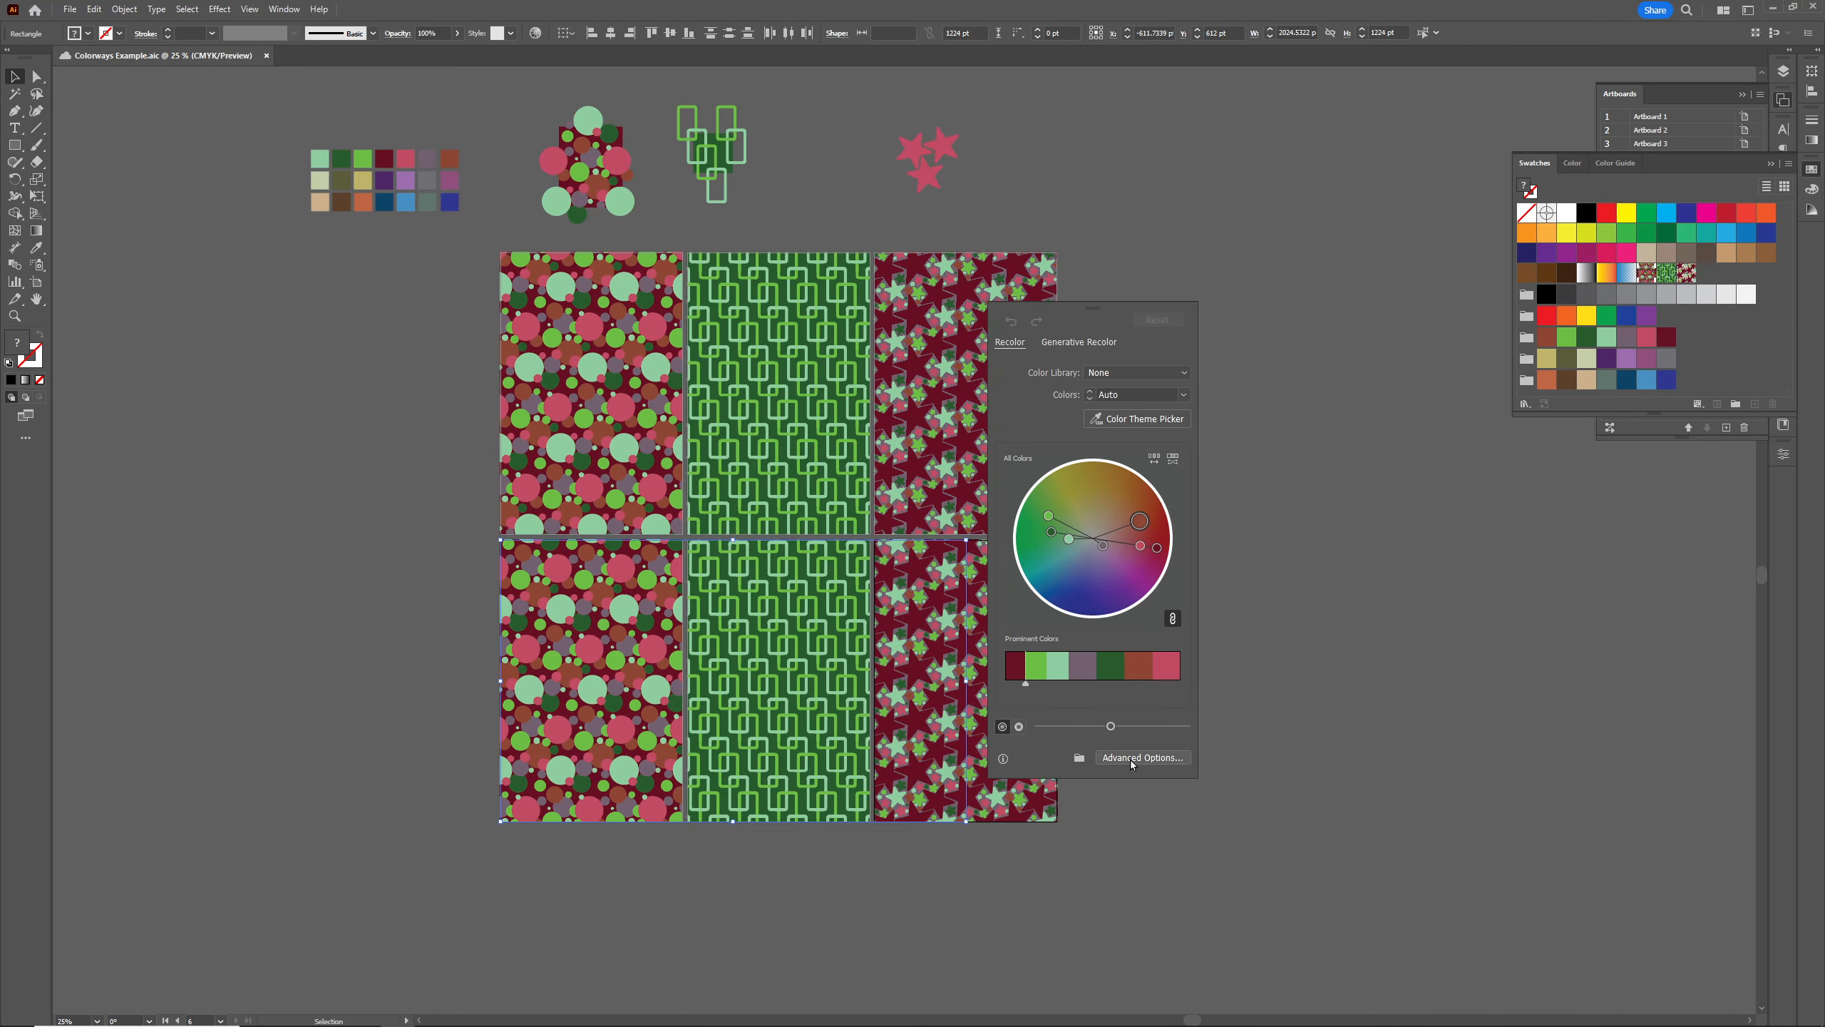
left_click(1139, 759)
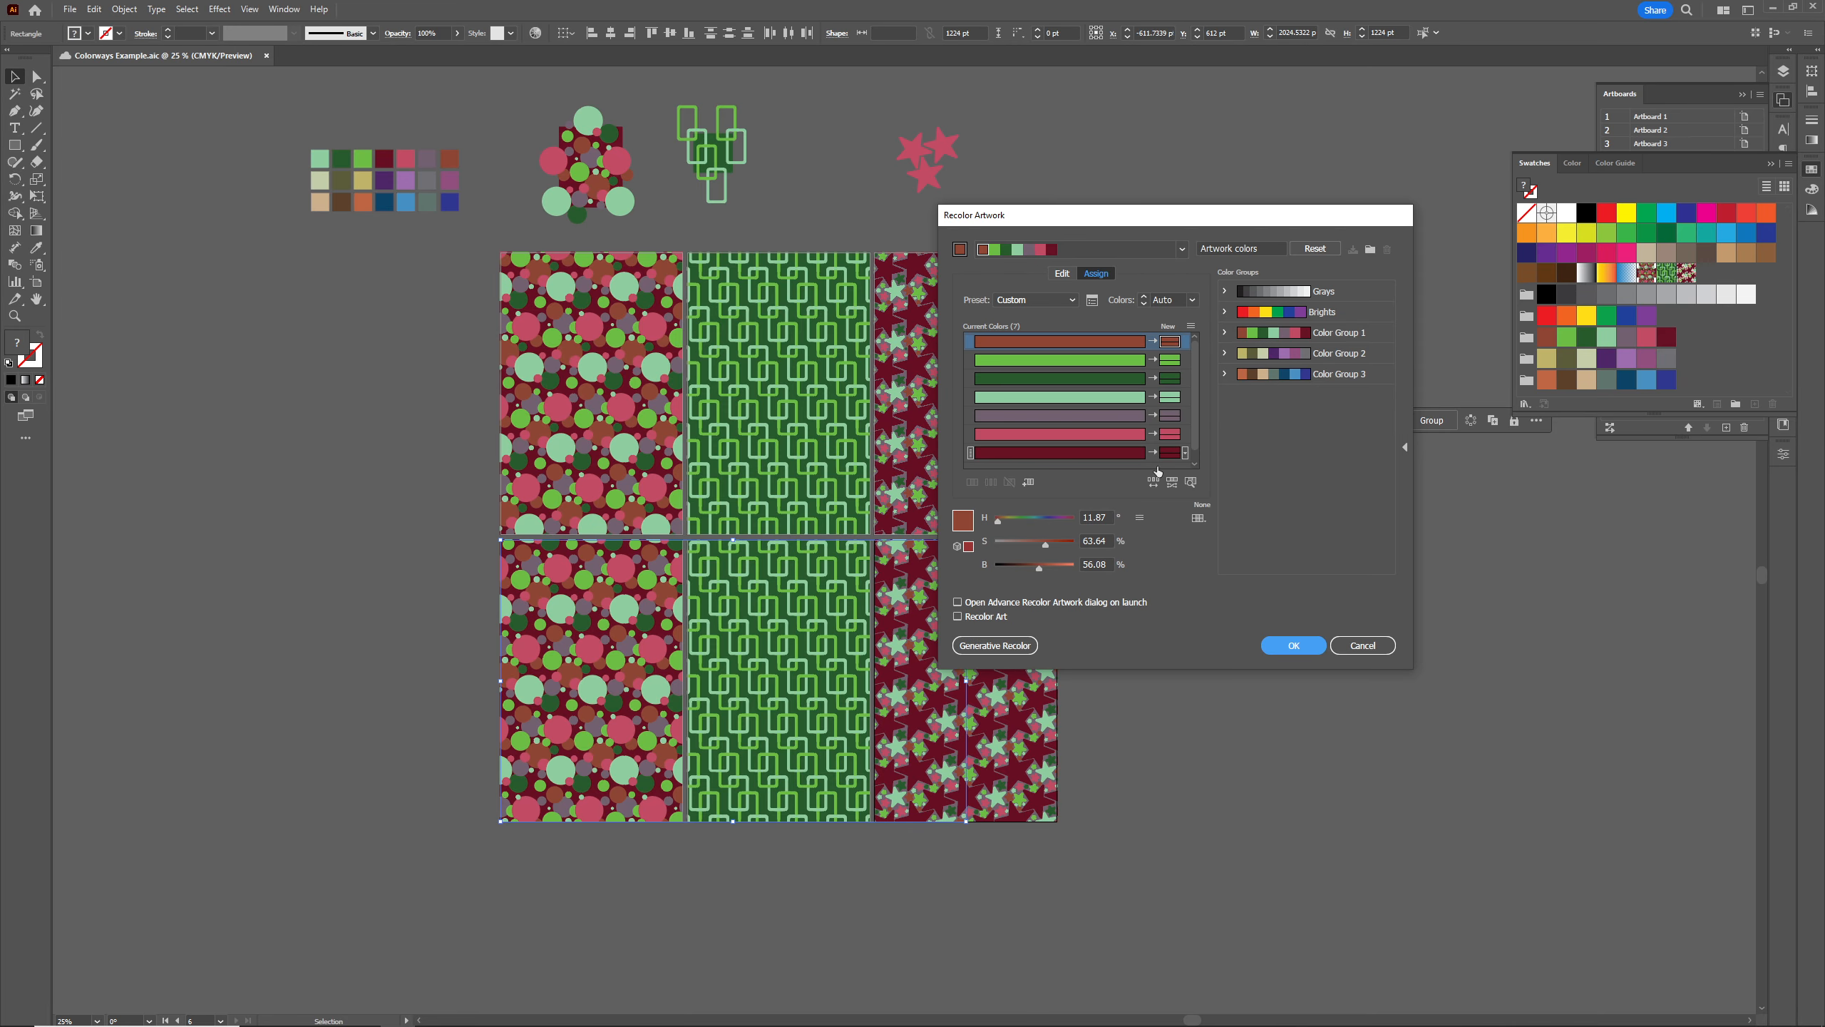
left_click(979, 620)
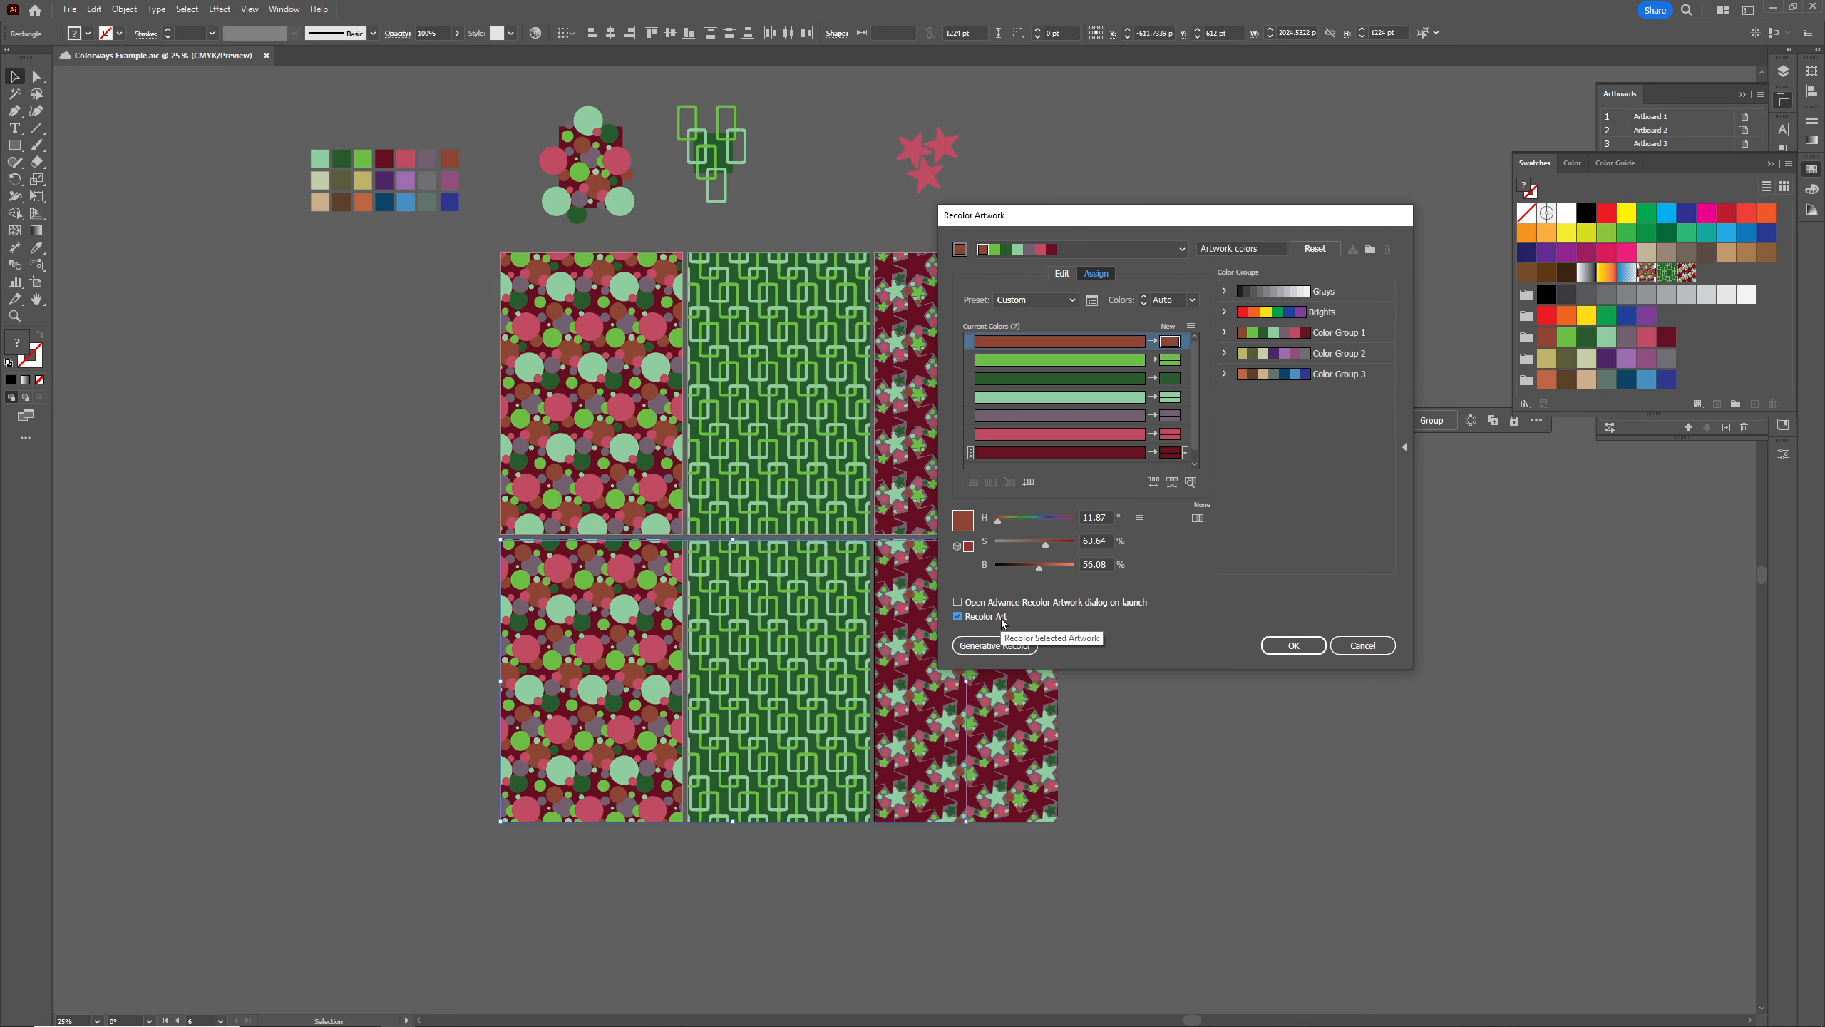
left_click(1341, 353)
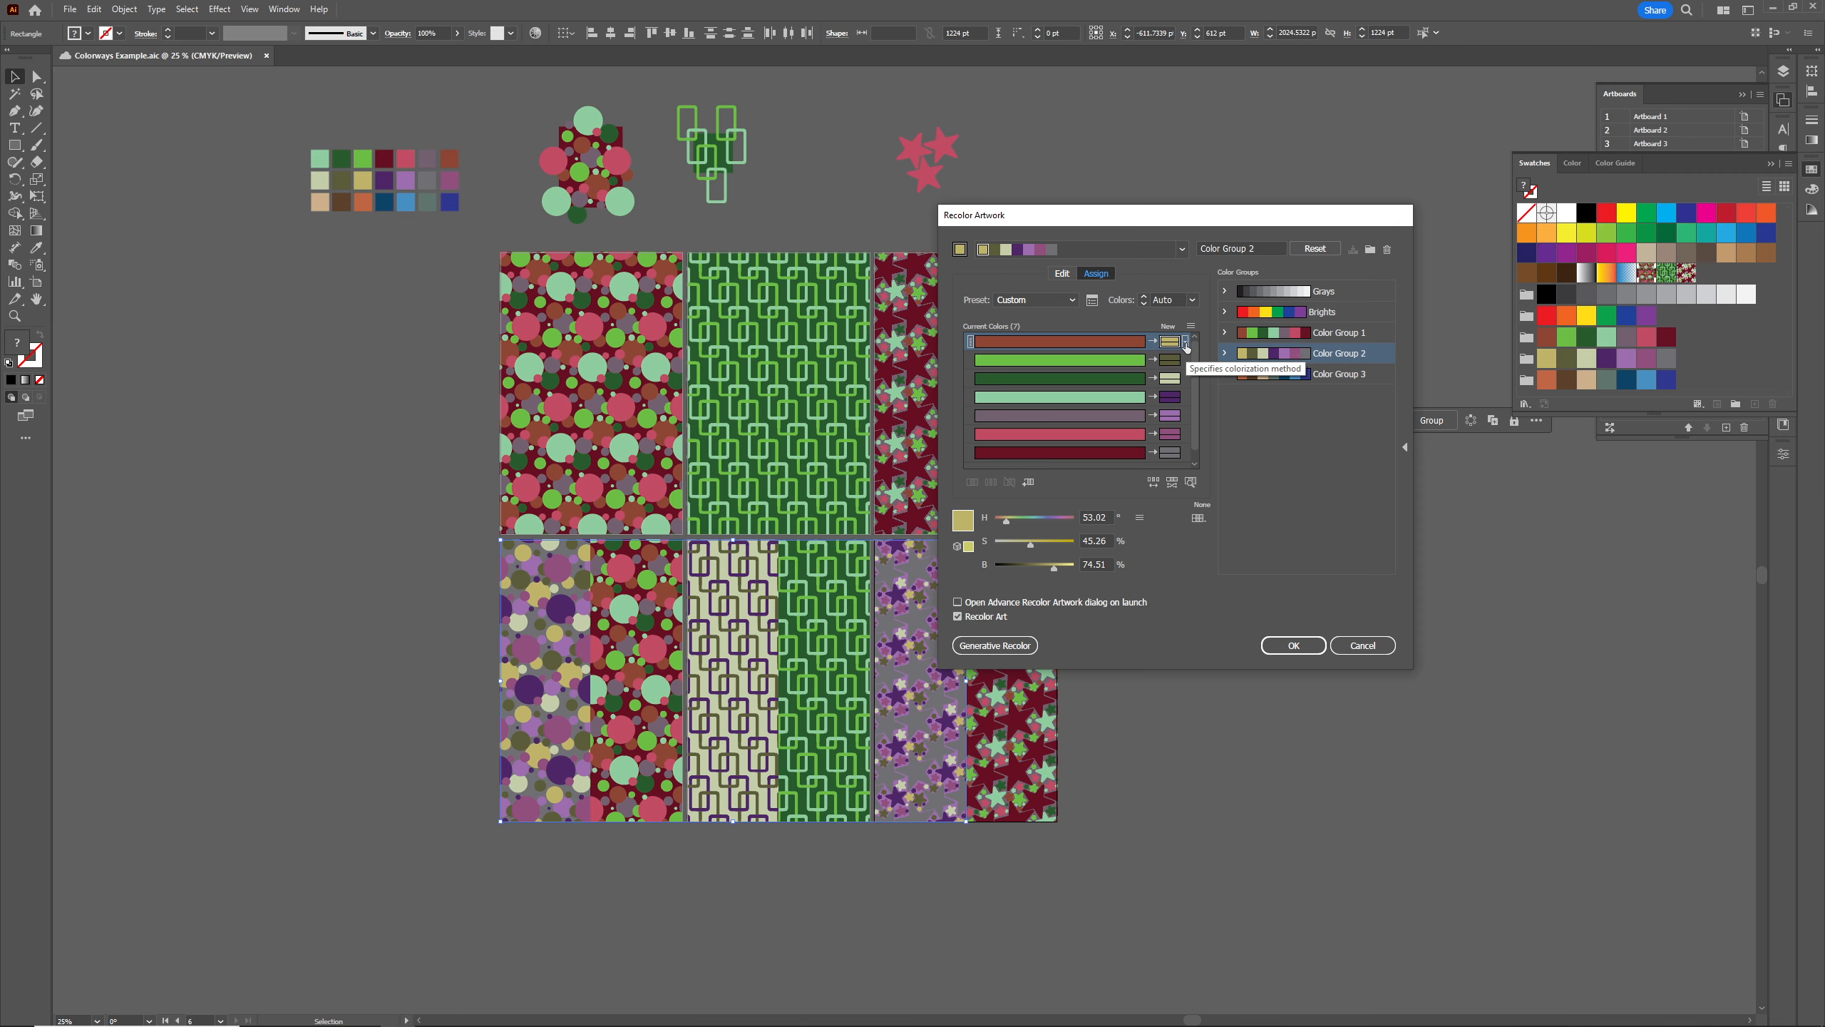
Set the colorization method to Exact for all of the new colours
left_click(1186, 343)
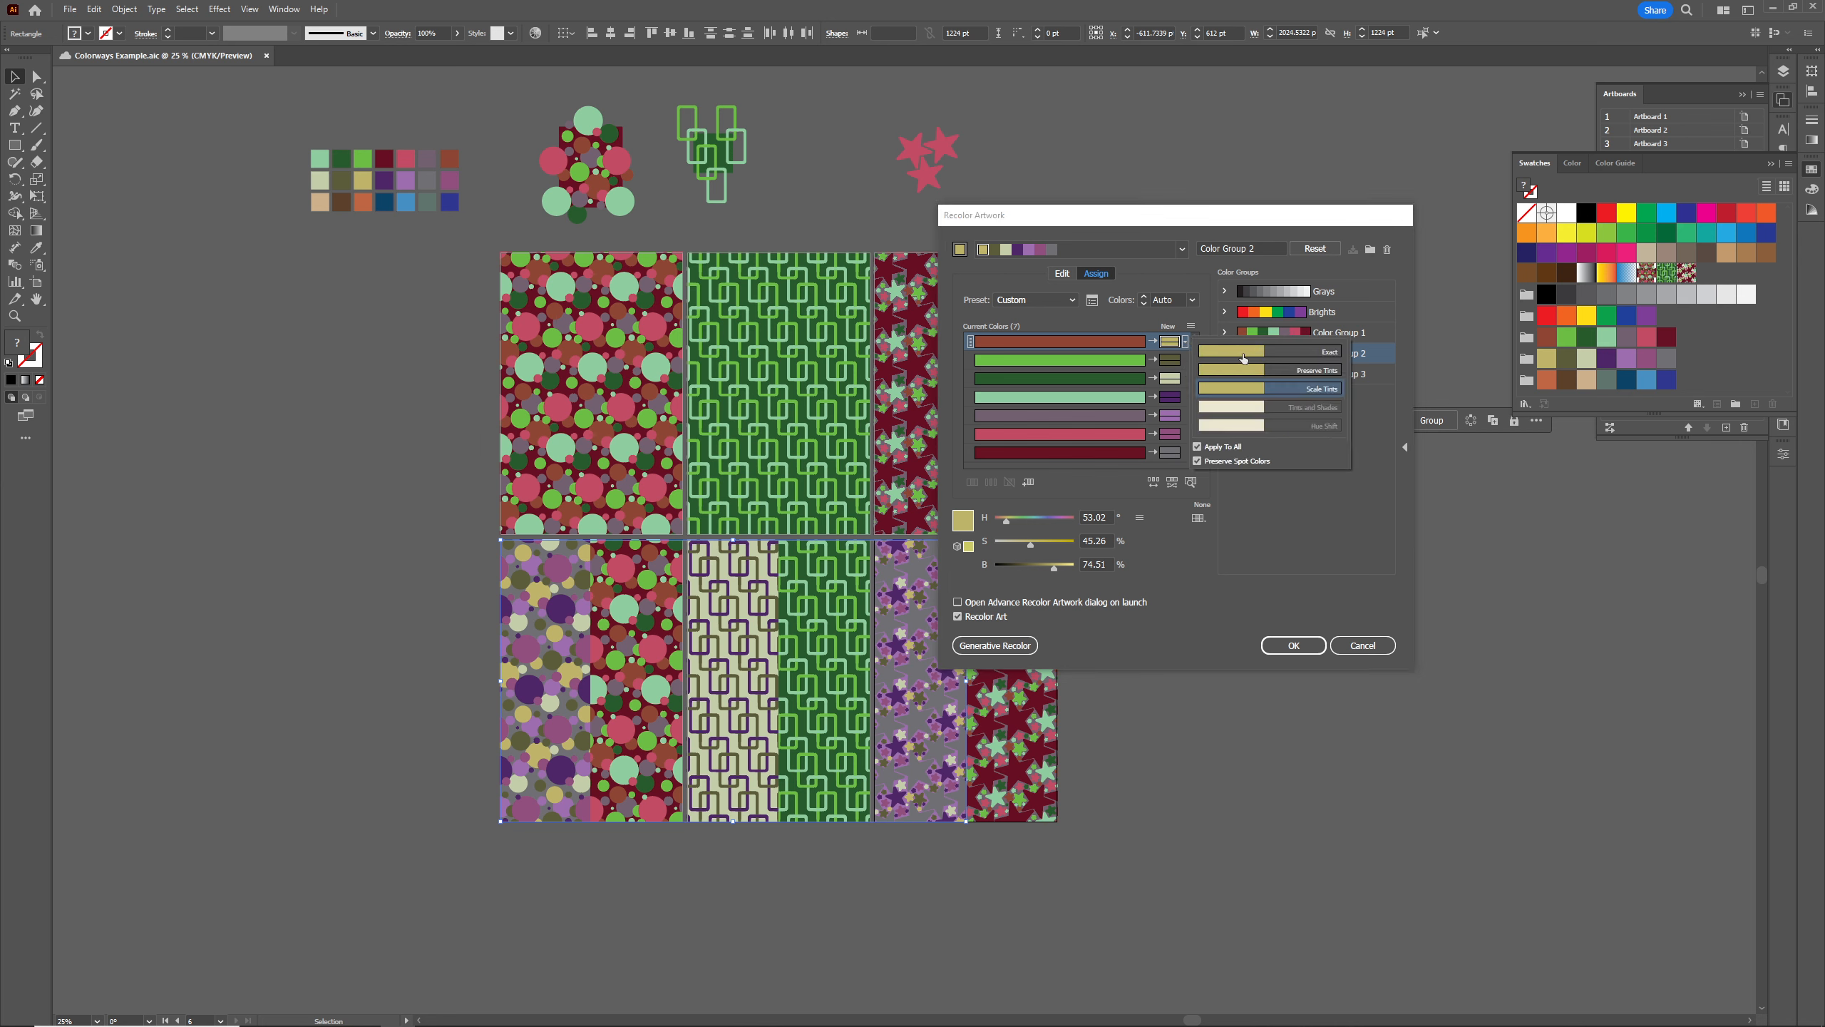
left_click(1177, 455)
left_click(1184, 342)
left_click(1185, 342)
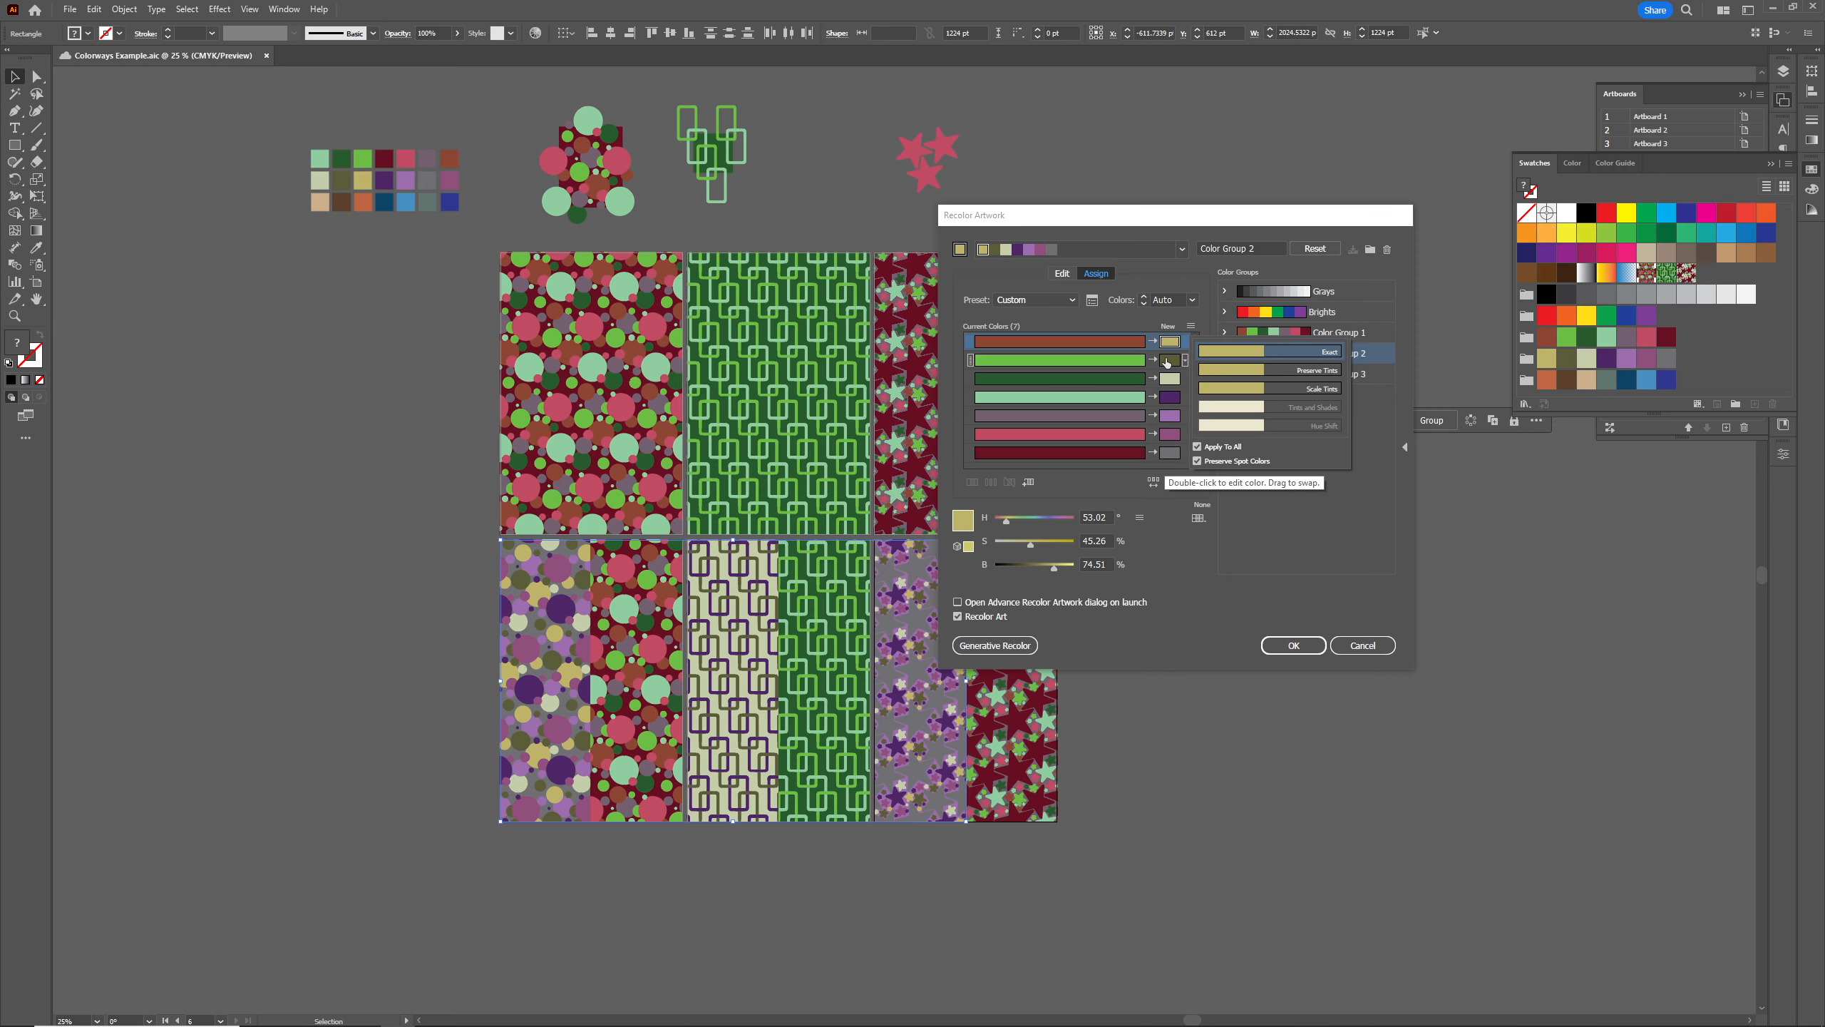
left_click(1264, 372)
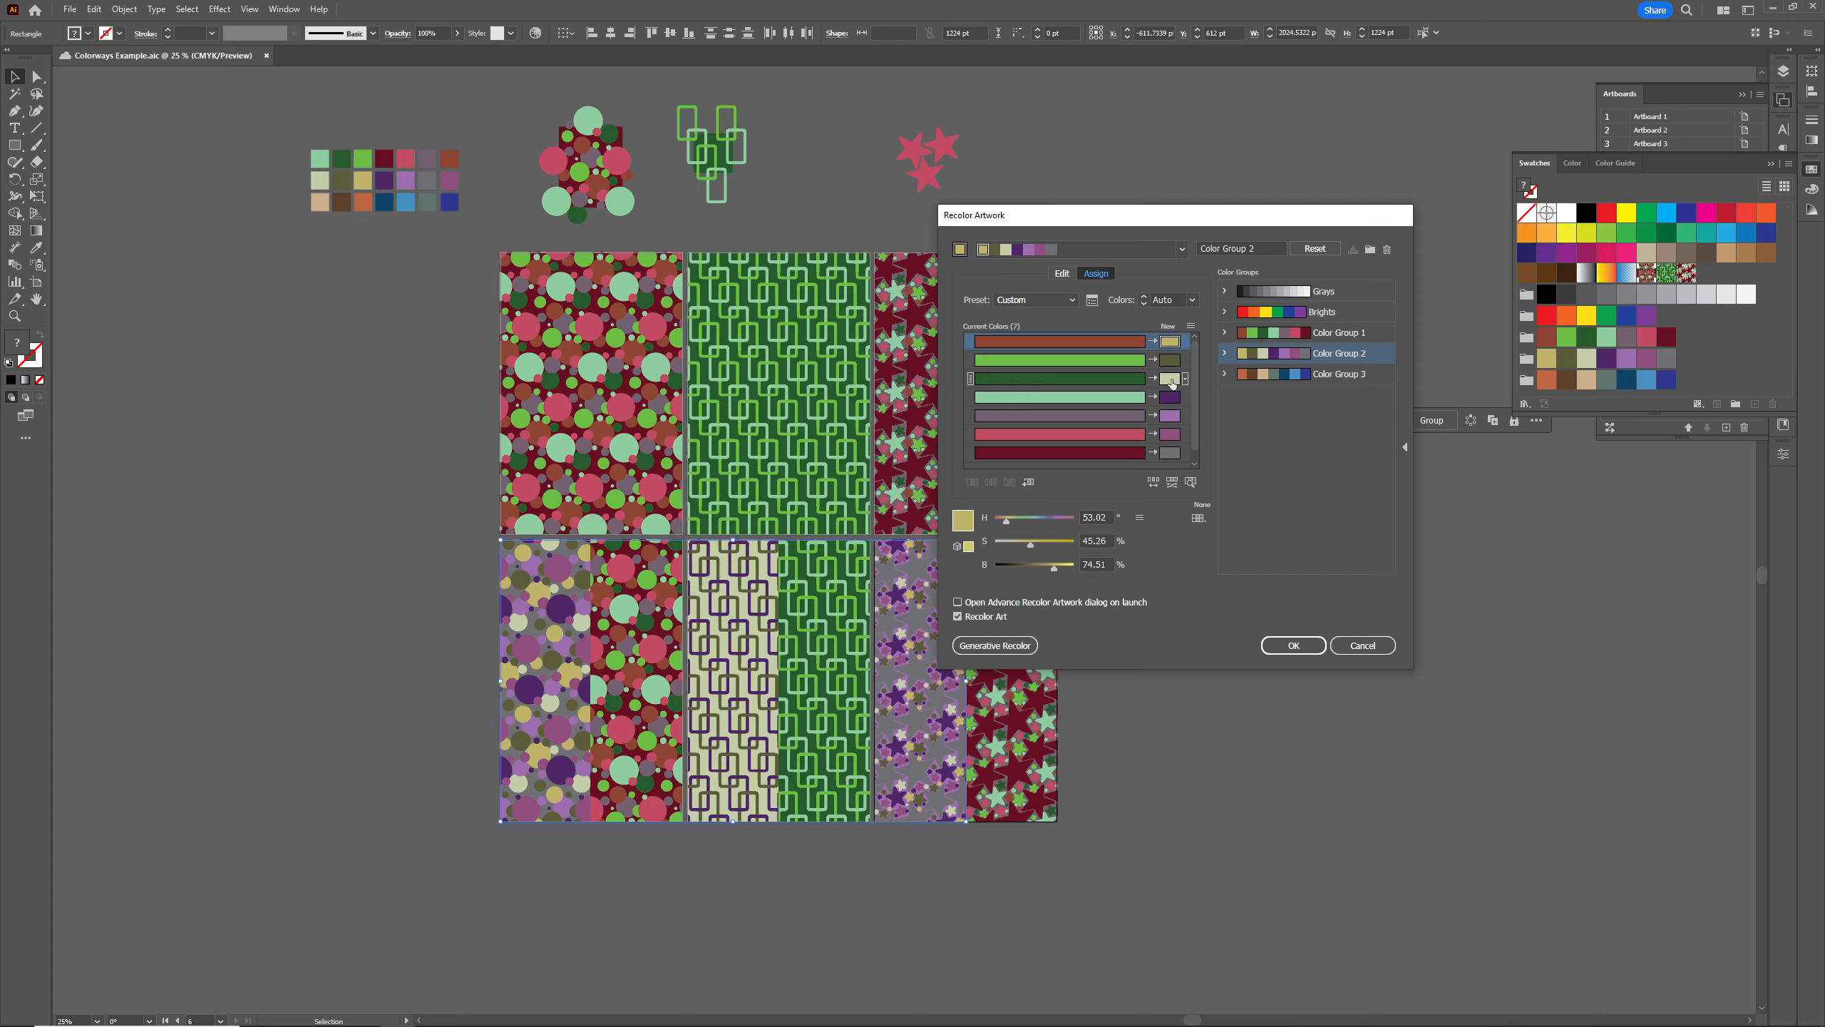
Swap the new colours so maroon becomes dark purple, bright green tan and dark green olive, and apply them, saving the changes to Color Group 2
left_click_drag(1170, 378, 1176, 458)
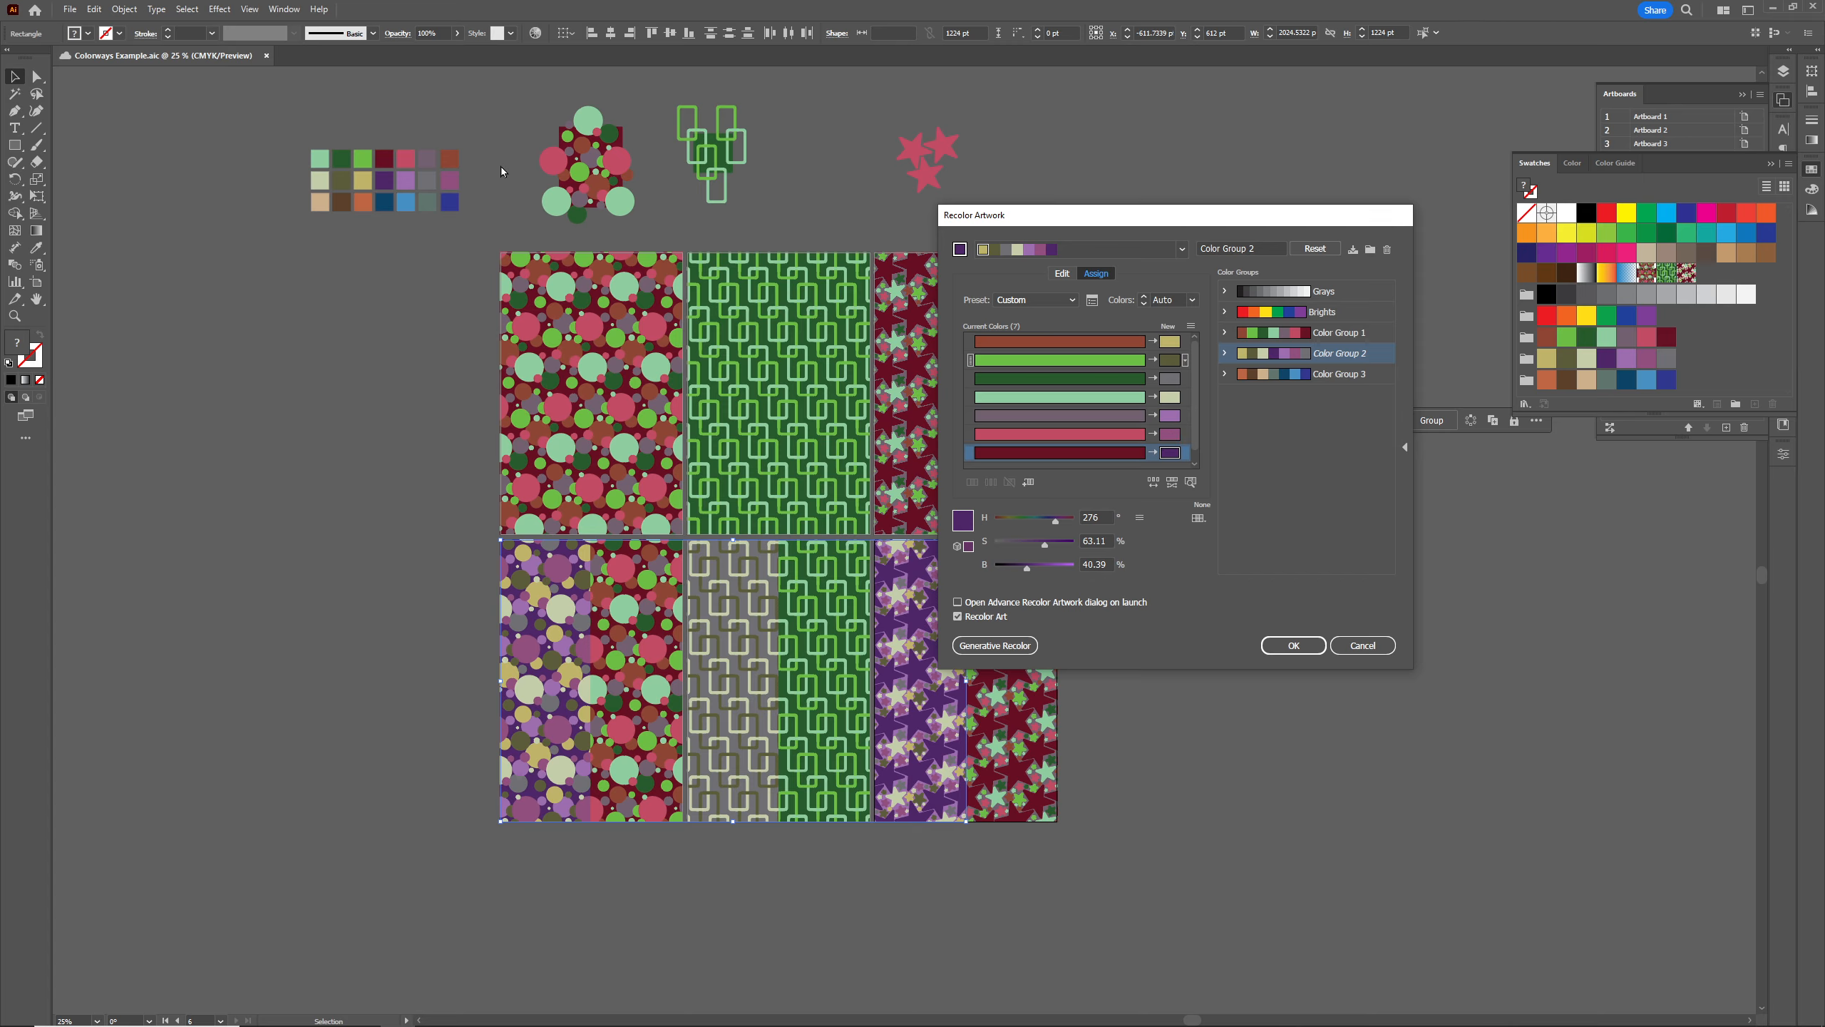
left_click(1168, 437)
left_click_drag(1166, 345, 1170, 416)
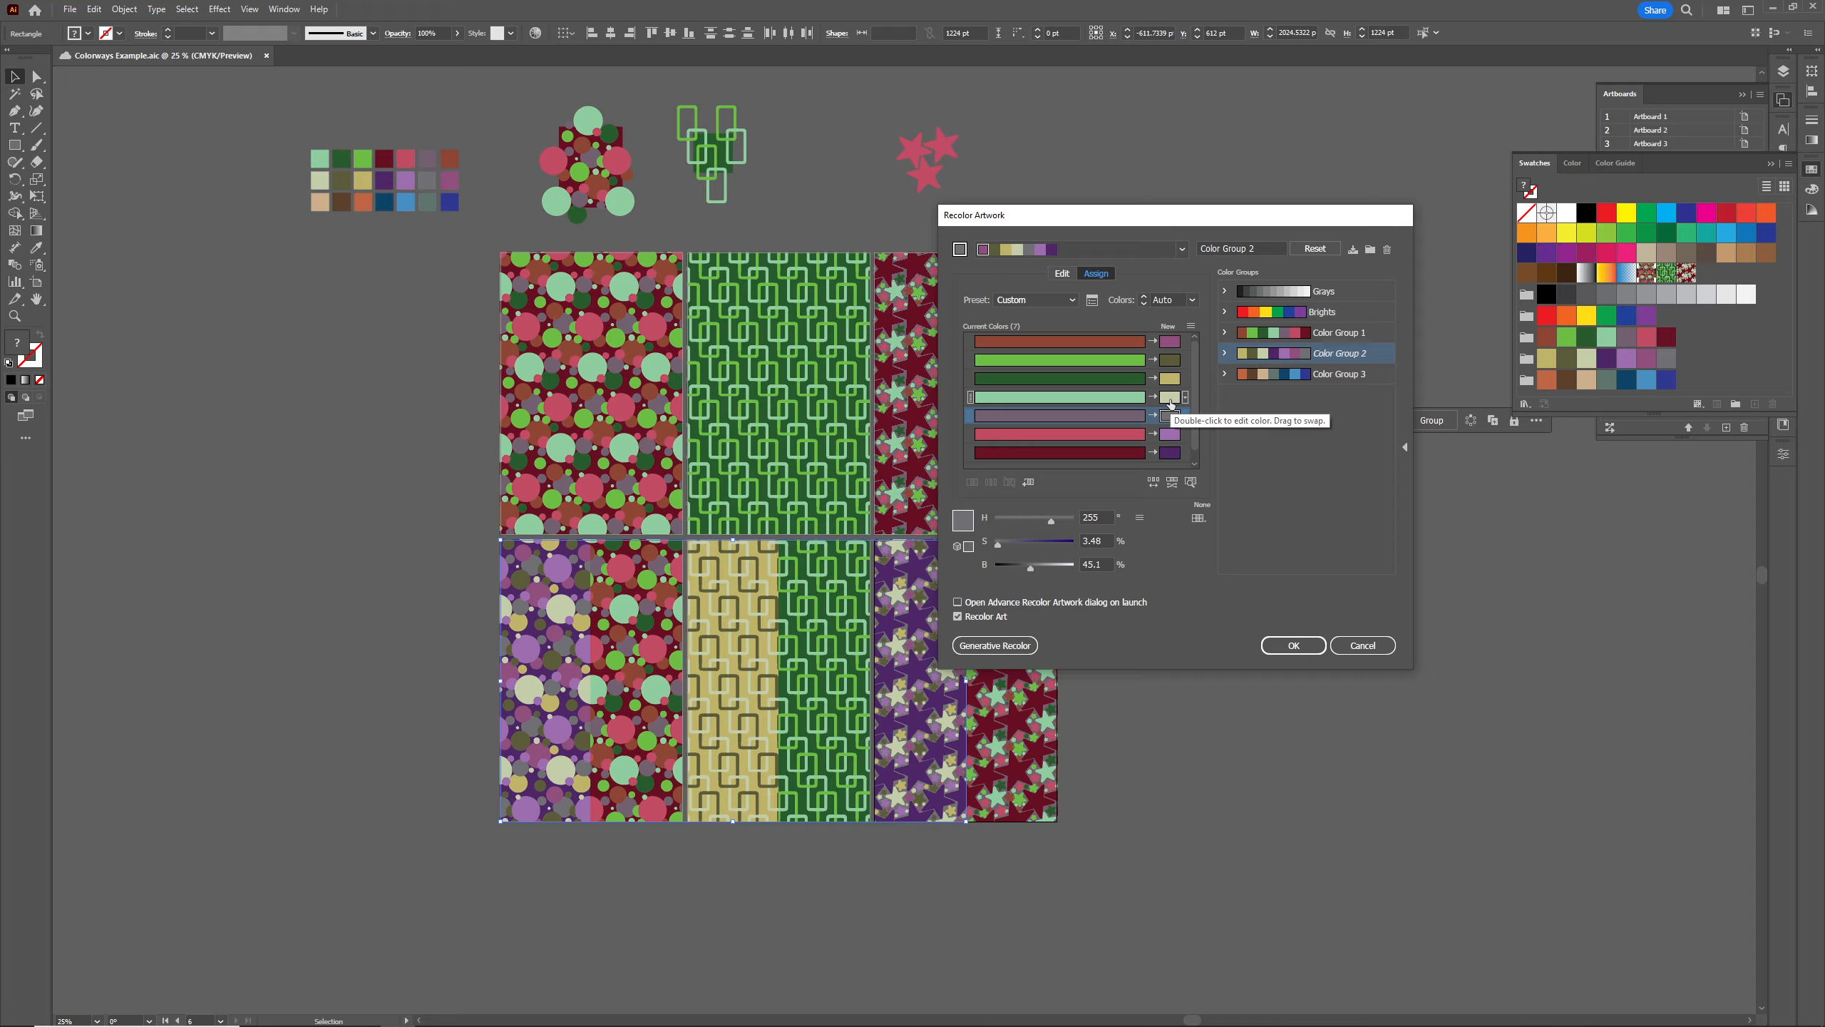
left_click_drag(1170, 377, 1170, 360)
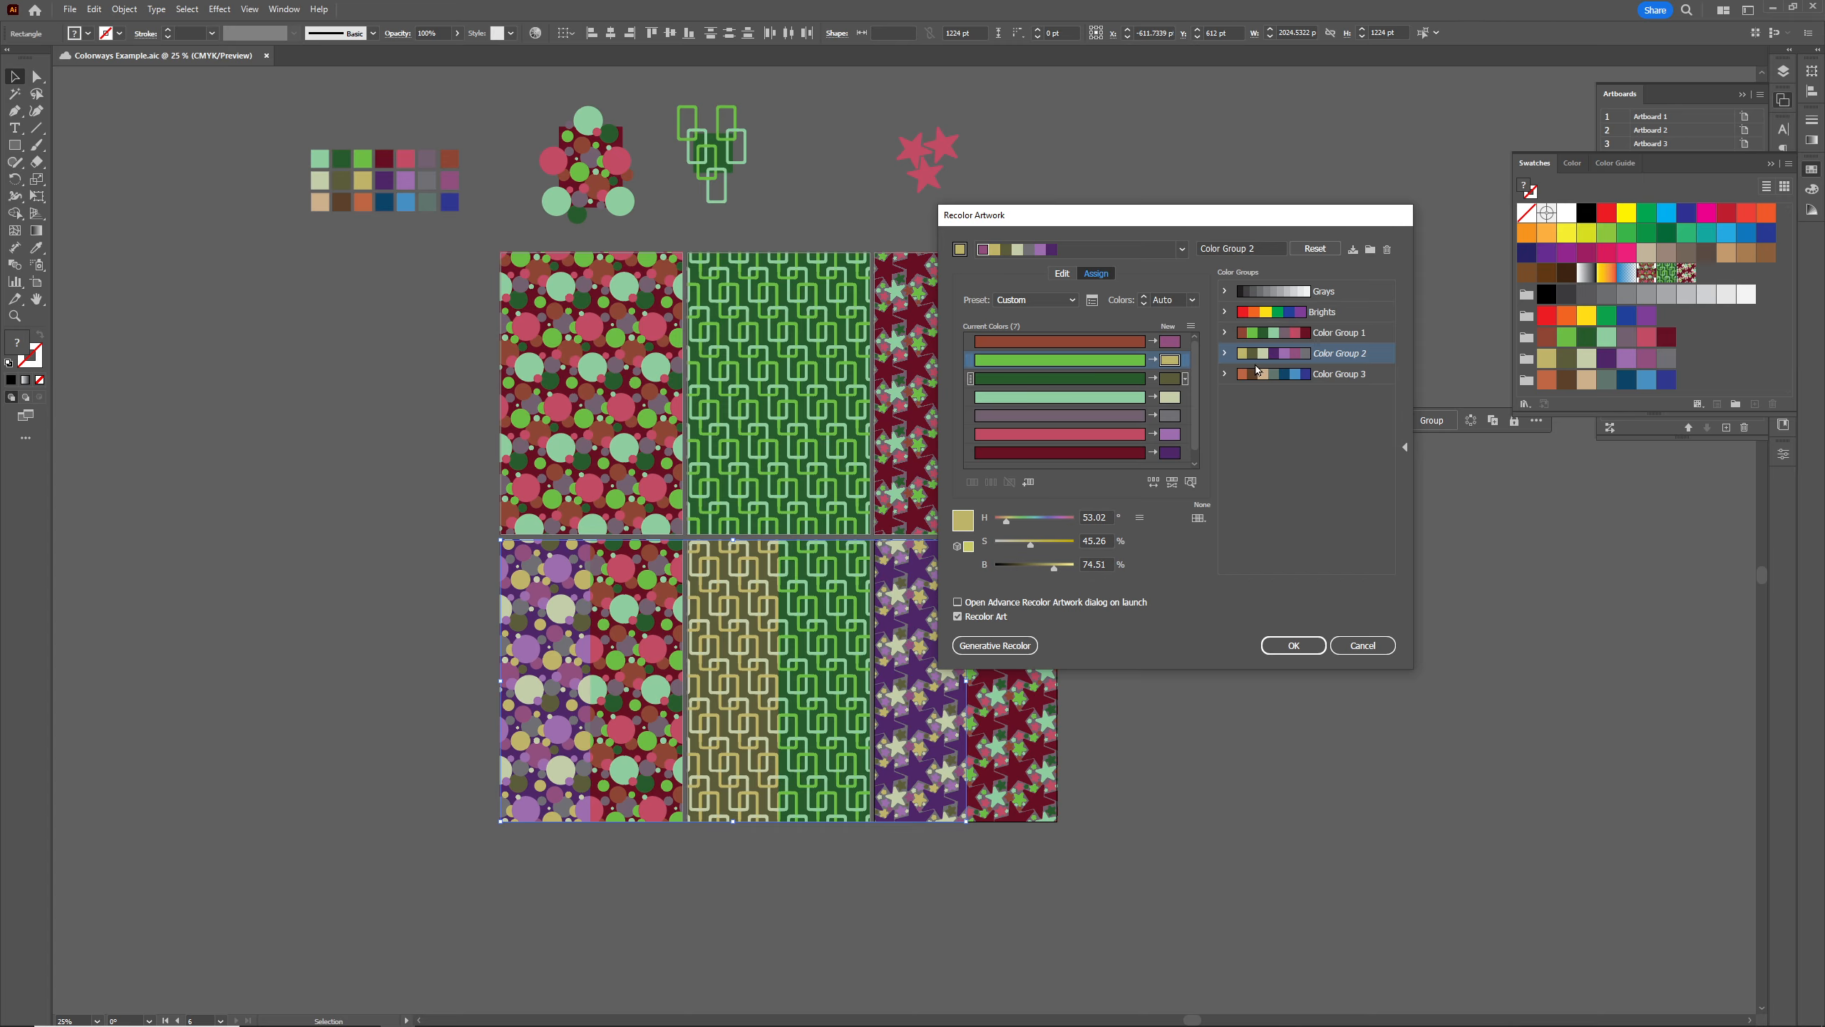
left_click(1290, 650)
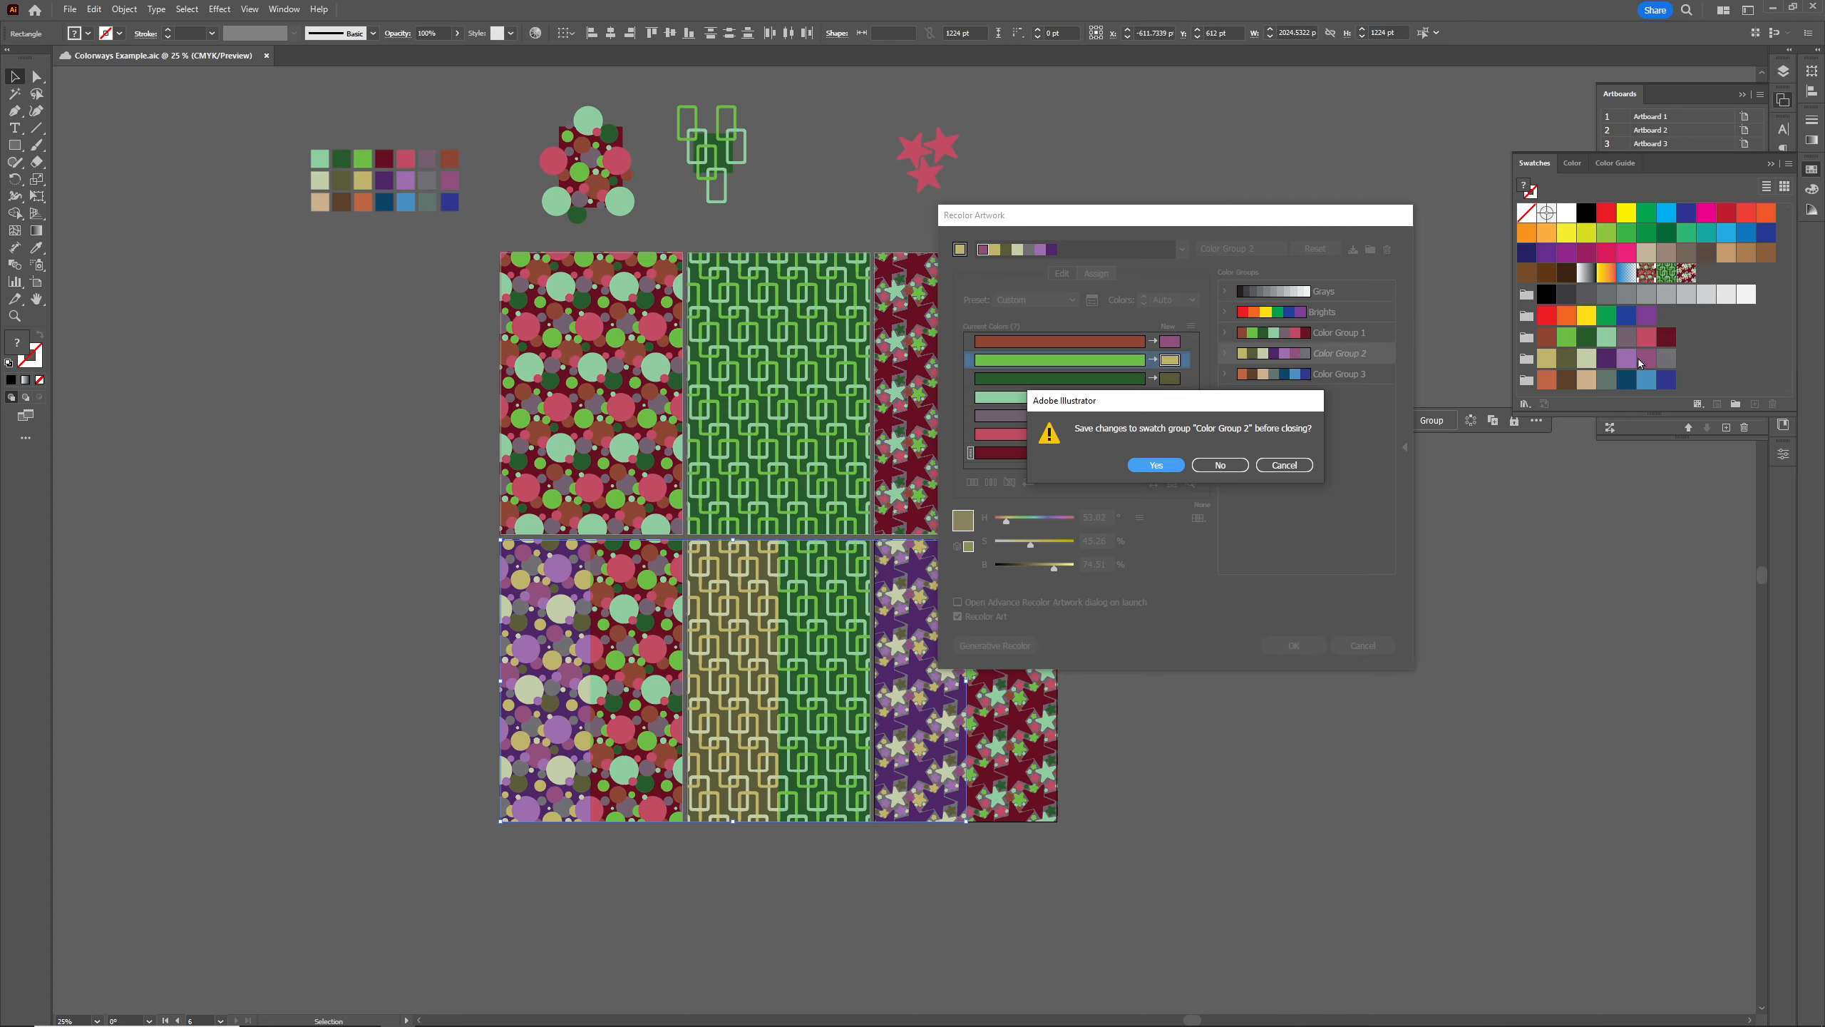
left_click(1155, 467)
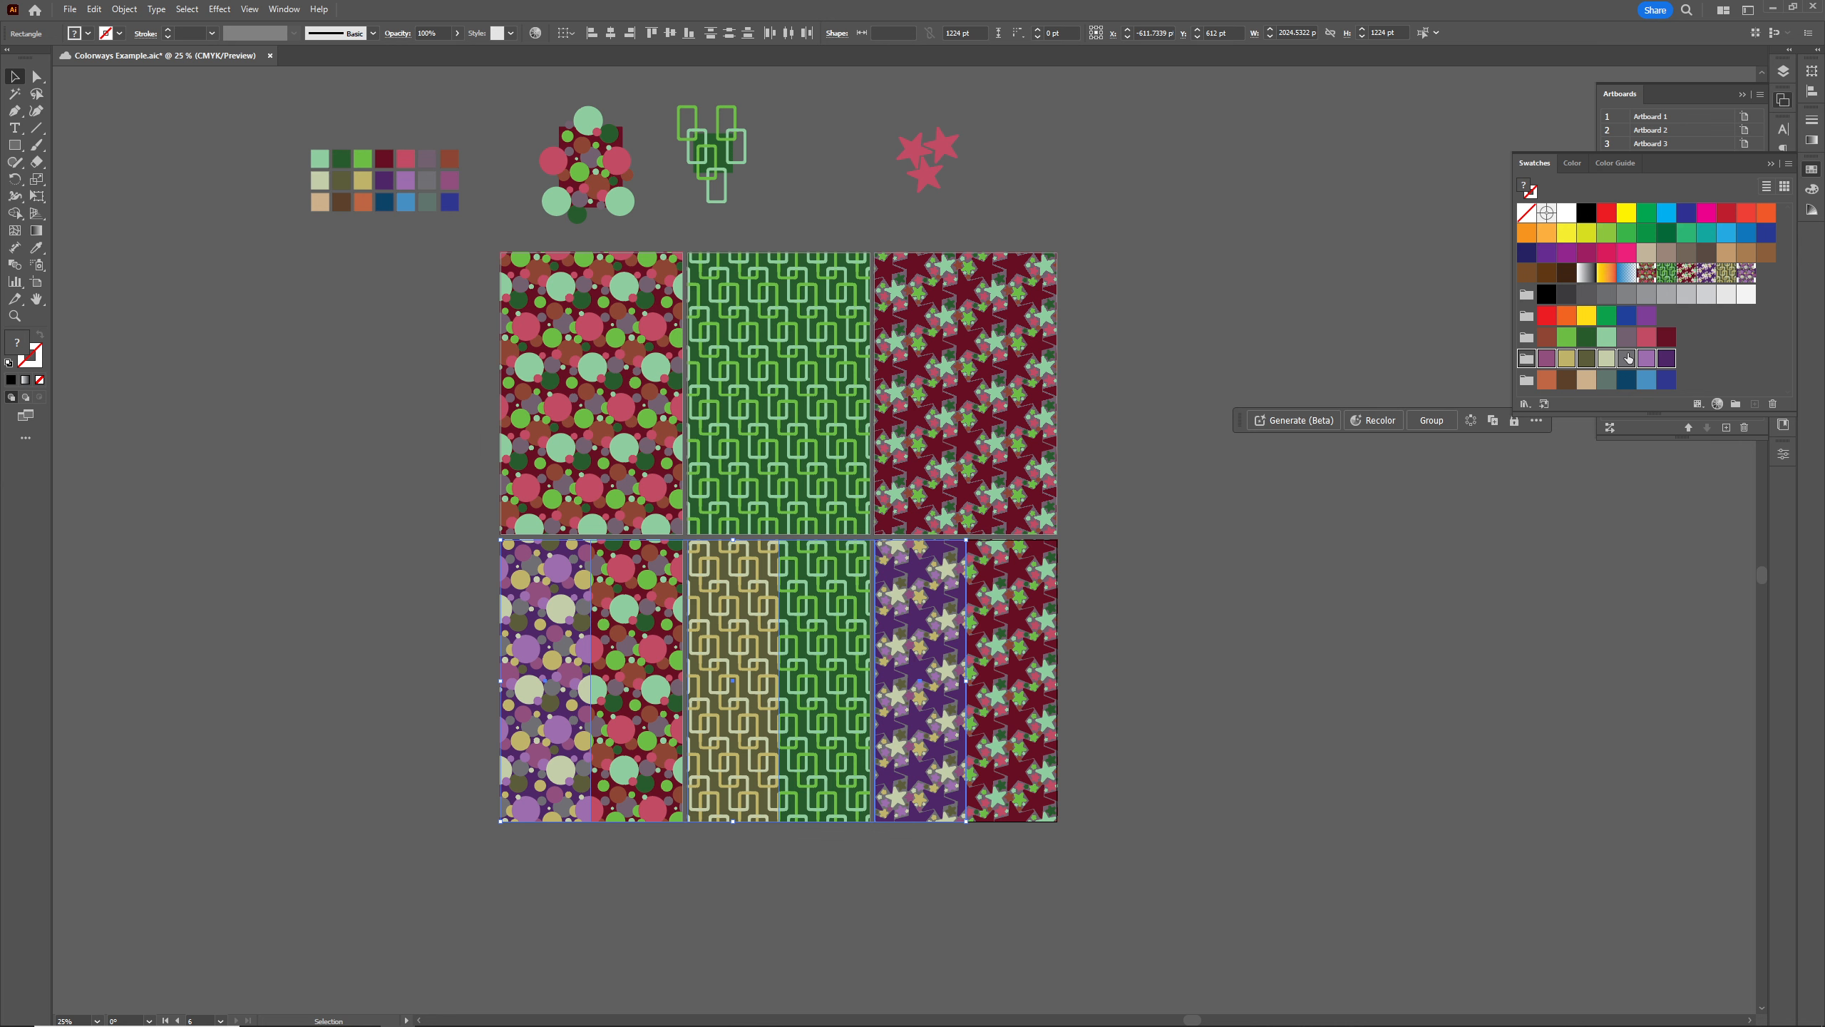
left_click(1724, 359)
Select the right half rectangles of the circle, chain and star patterns in the lower row together
left_click(654, 755)
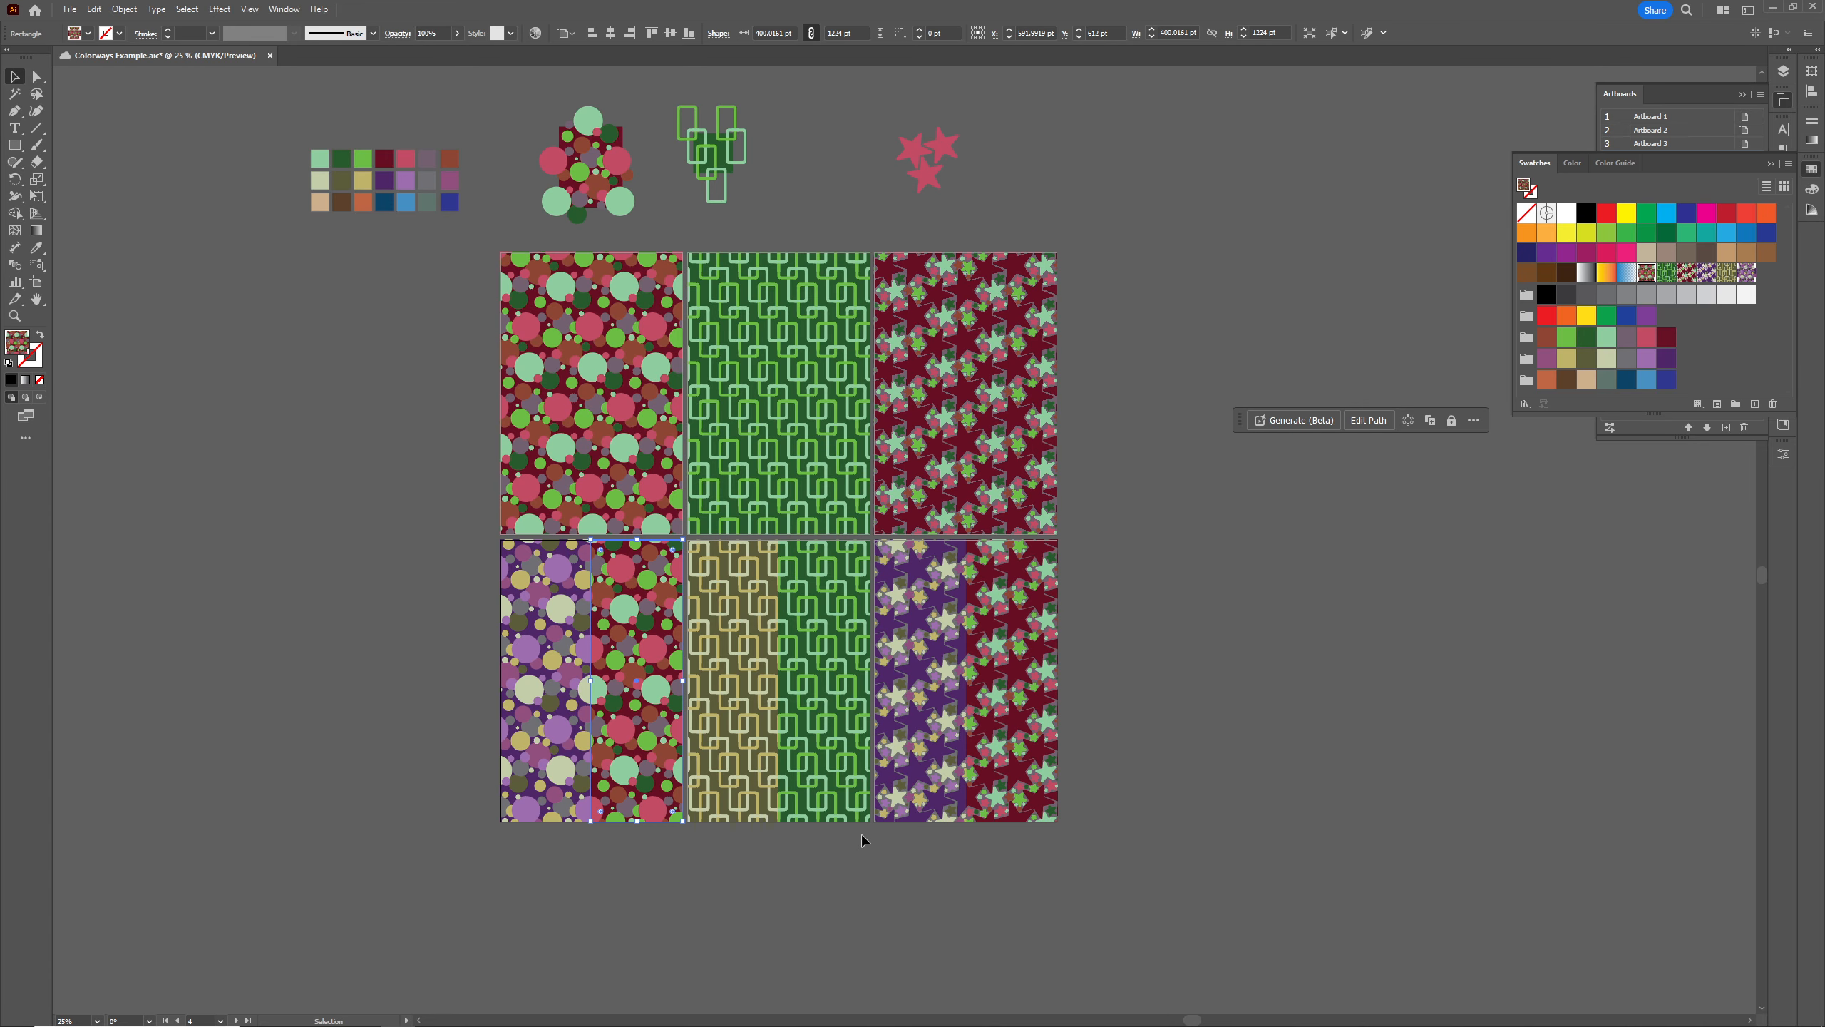
left_click(822, 776, "shift")
left_click(1009, 785, "shift")
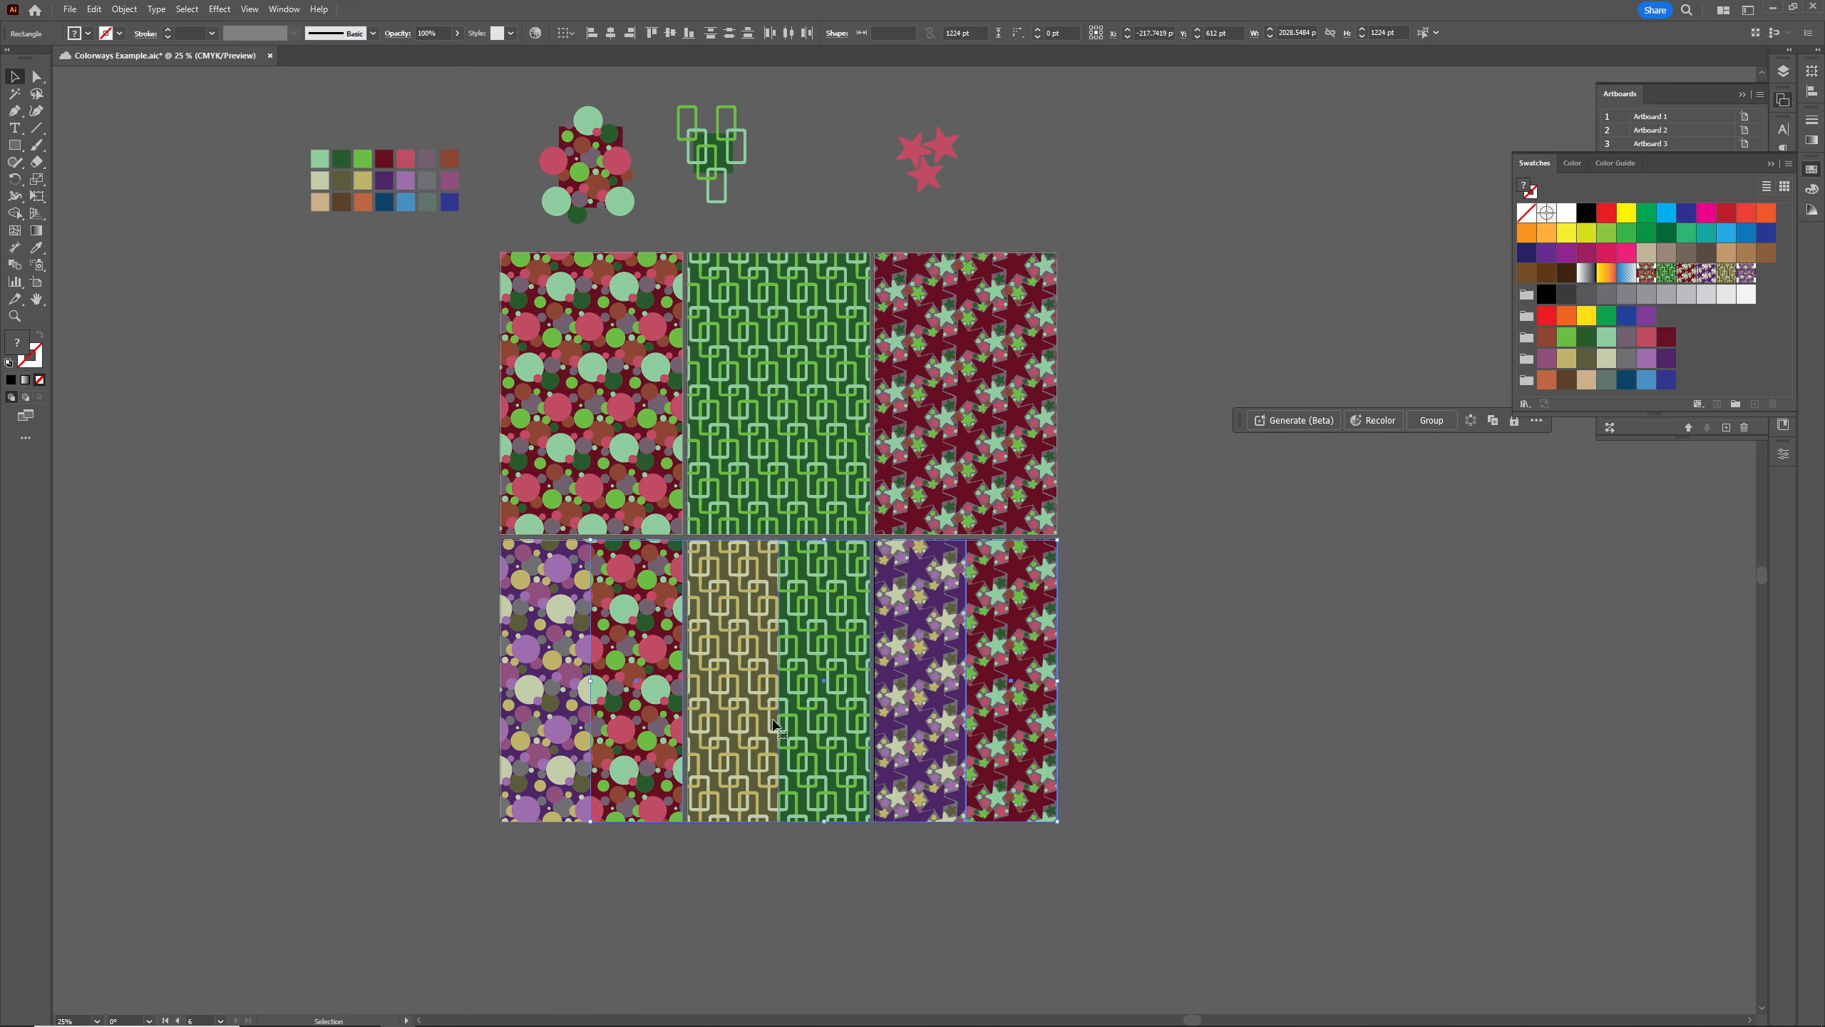
left_click(618, 746)
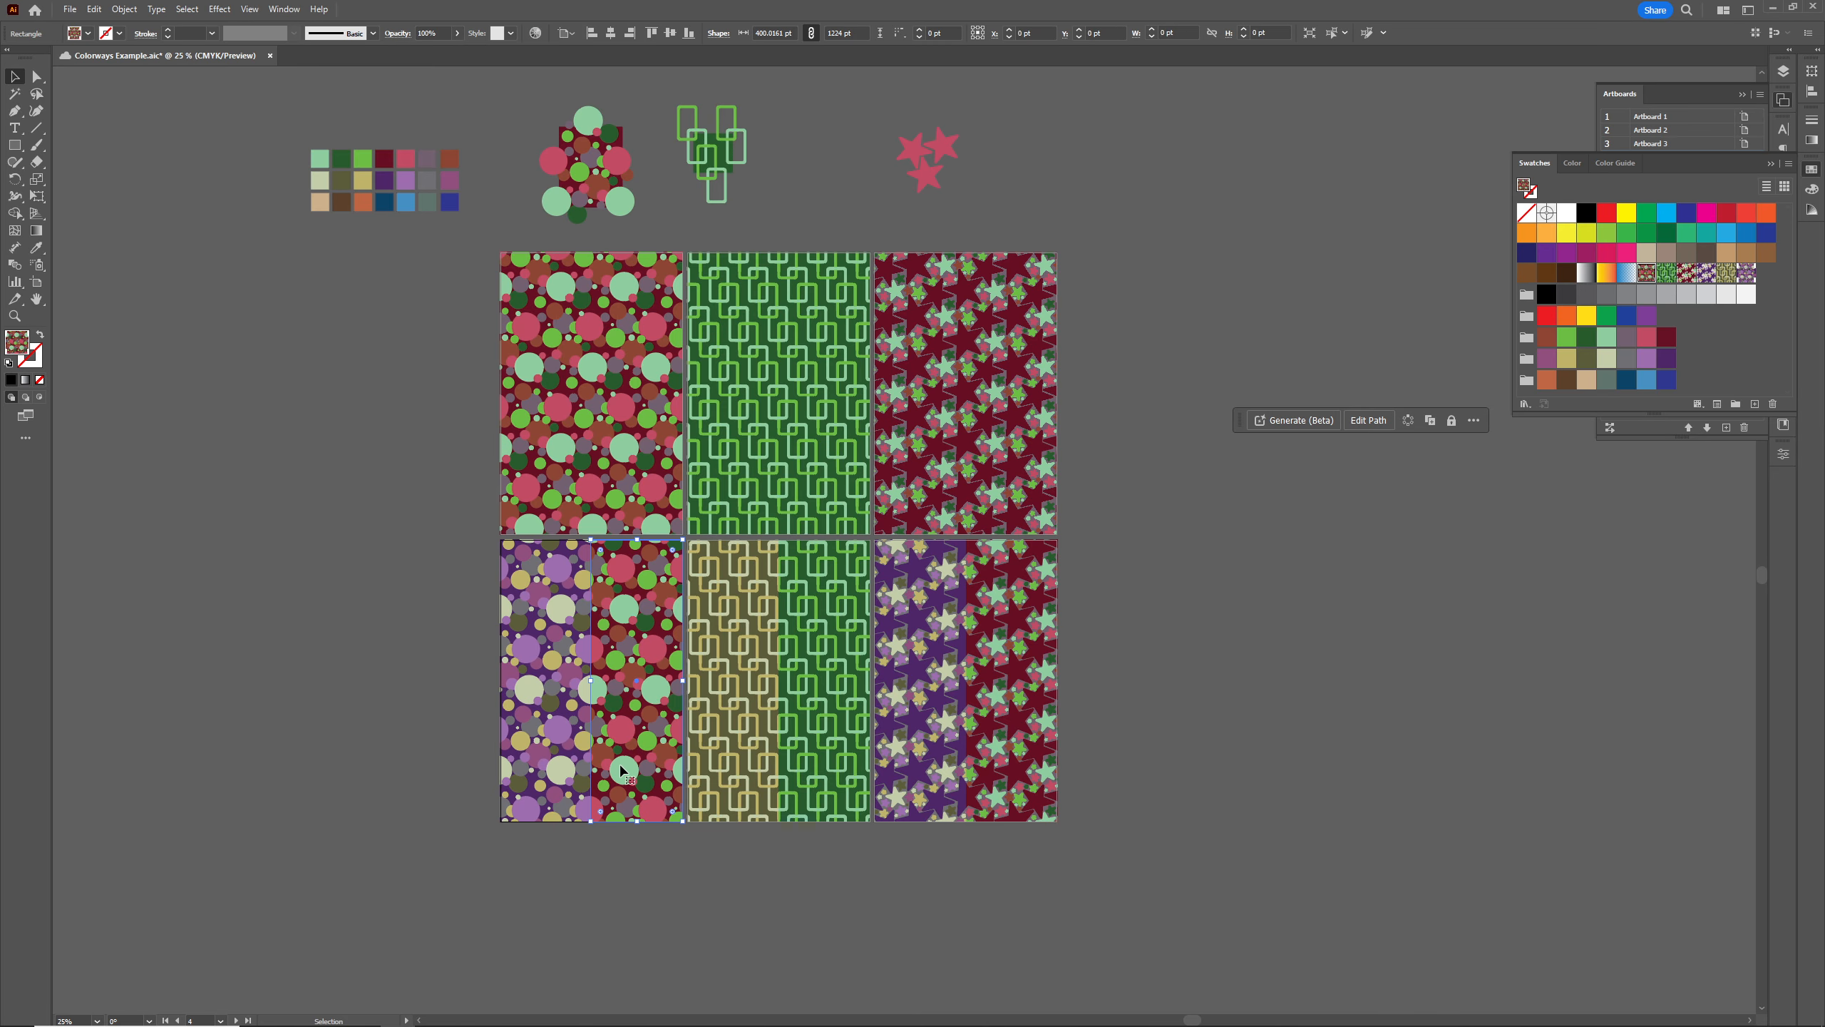
left_click(835, 742, "shift")
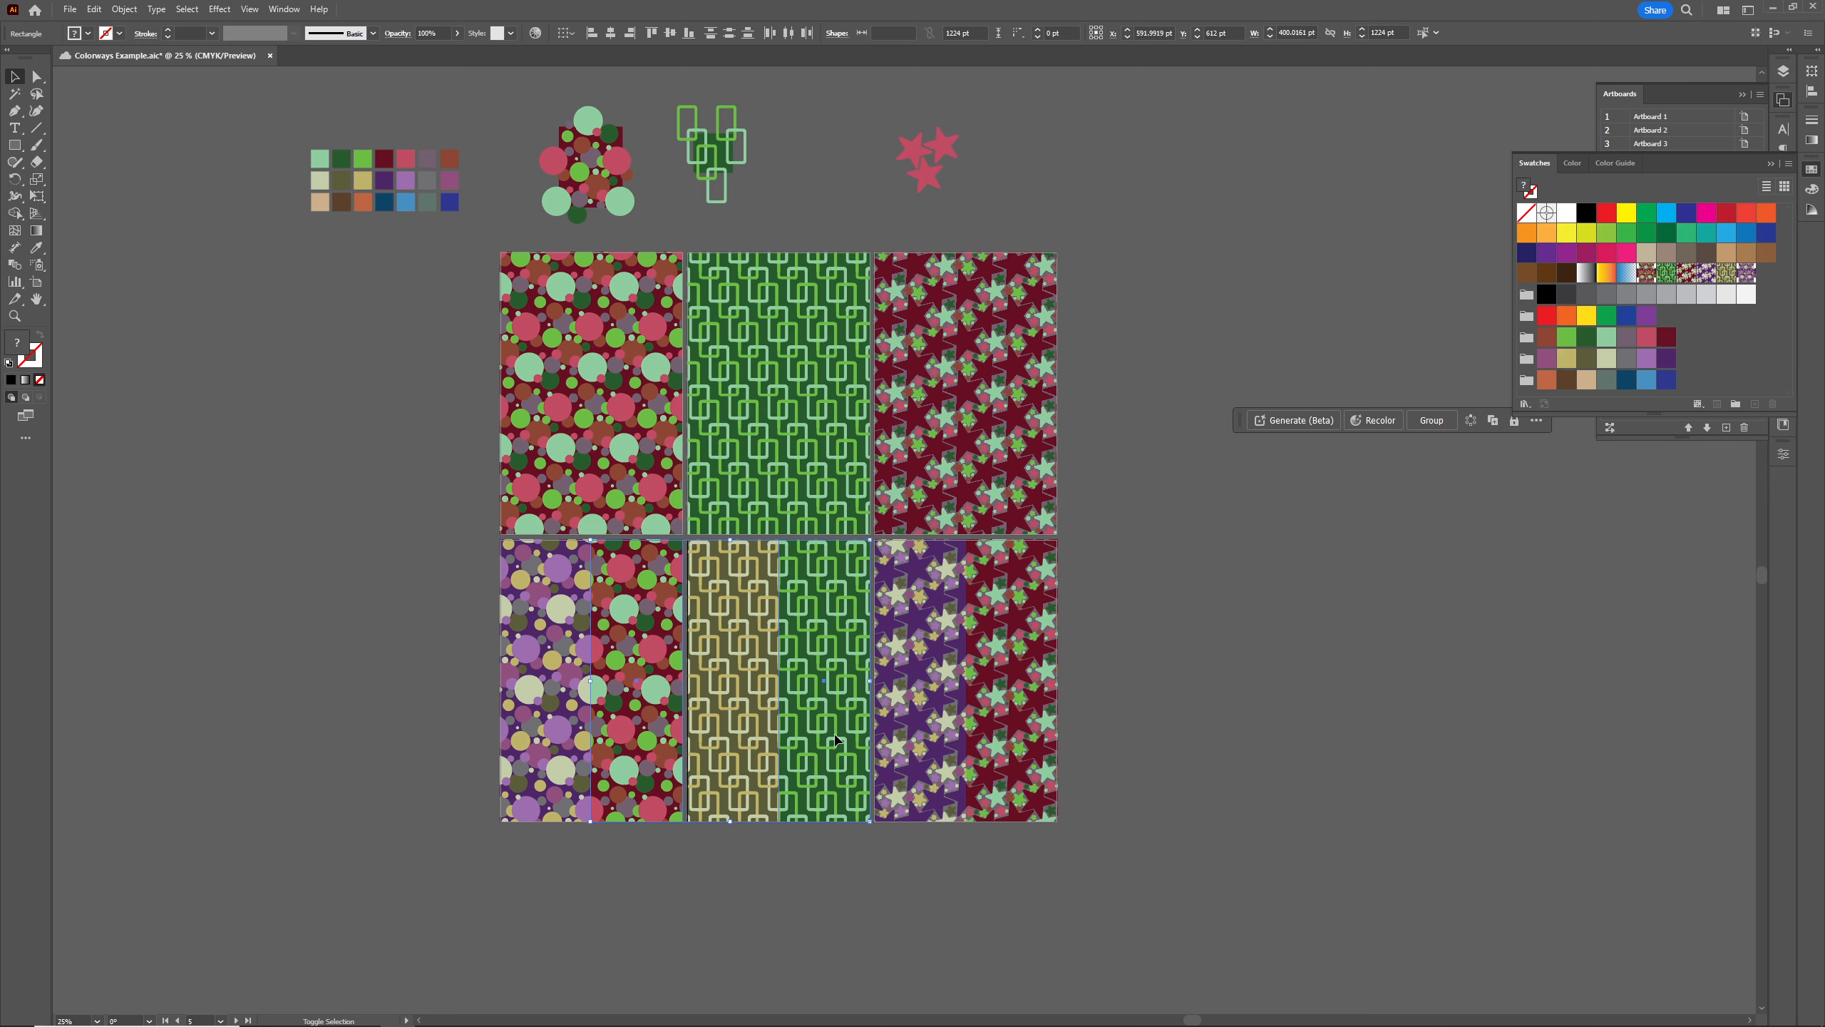
left_click(1006, 775, "shift")
left_click_drag(1005, 860, 1034, 785)
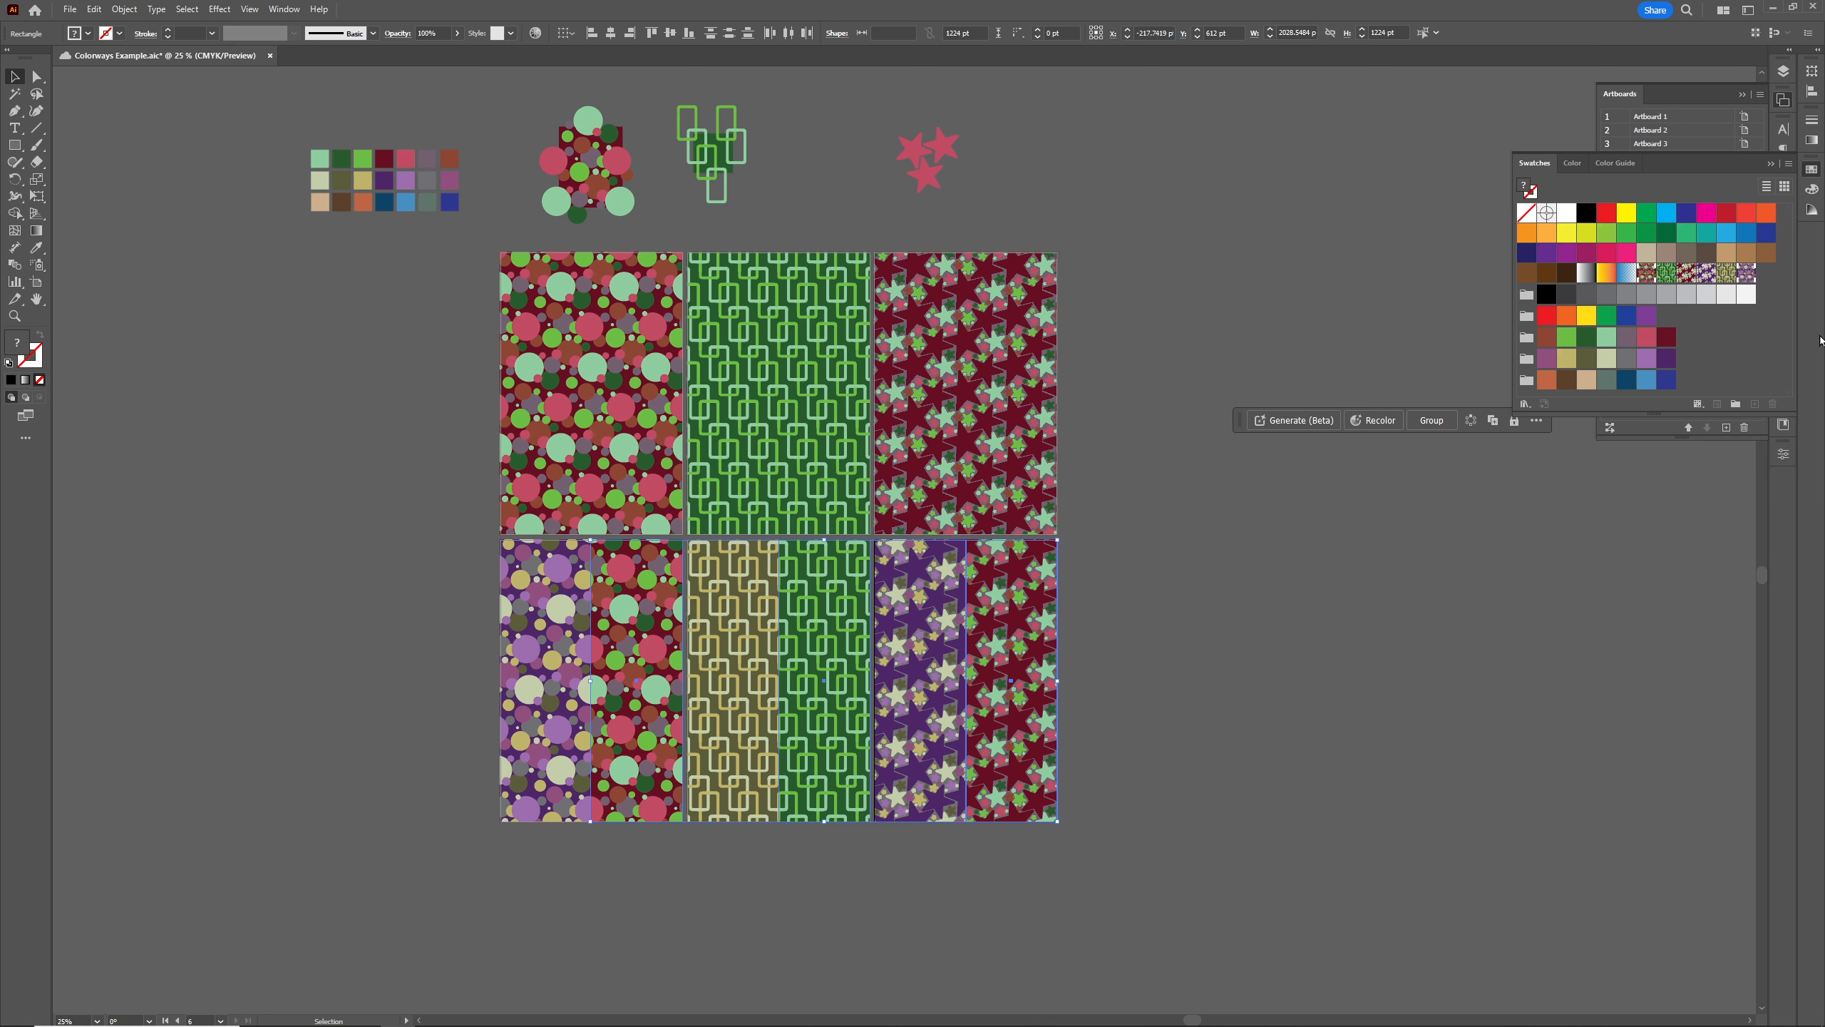
Apply Color Group 3 to the right halves in the advanced recolour options, with the Exact colorization method for all colours
left_click(533, 34)
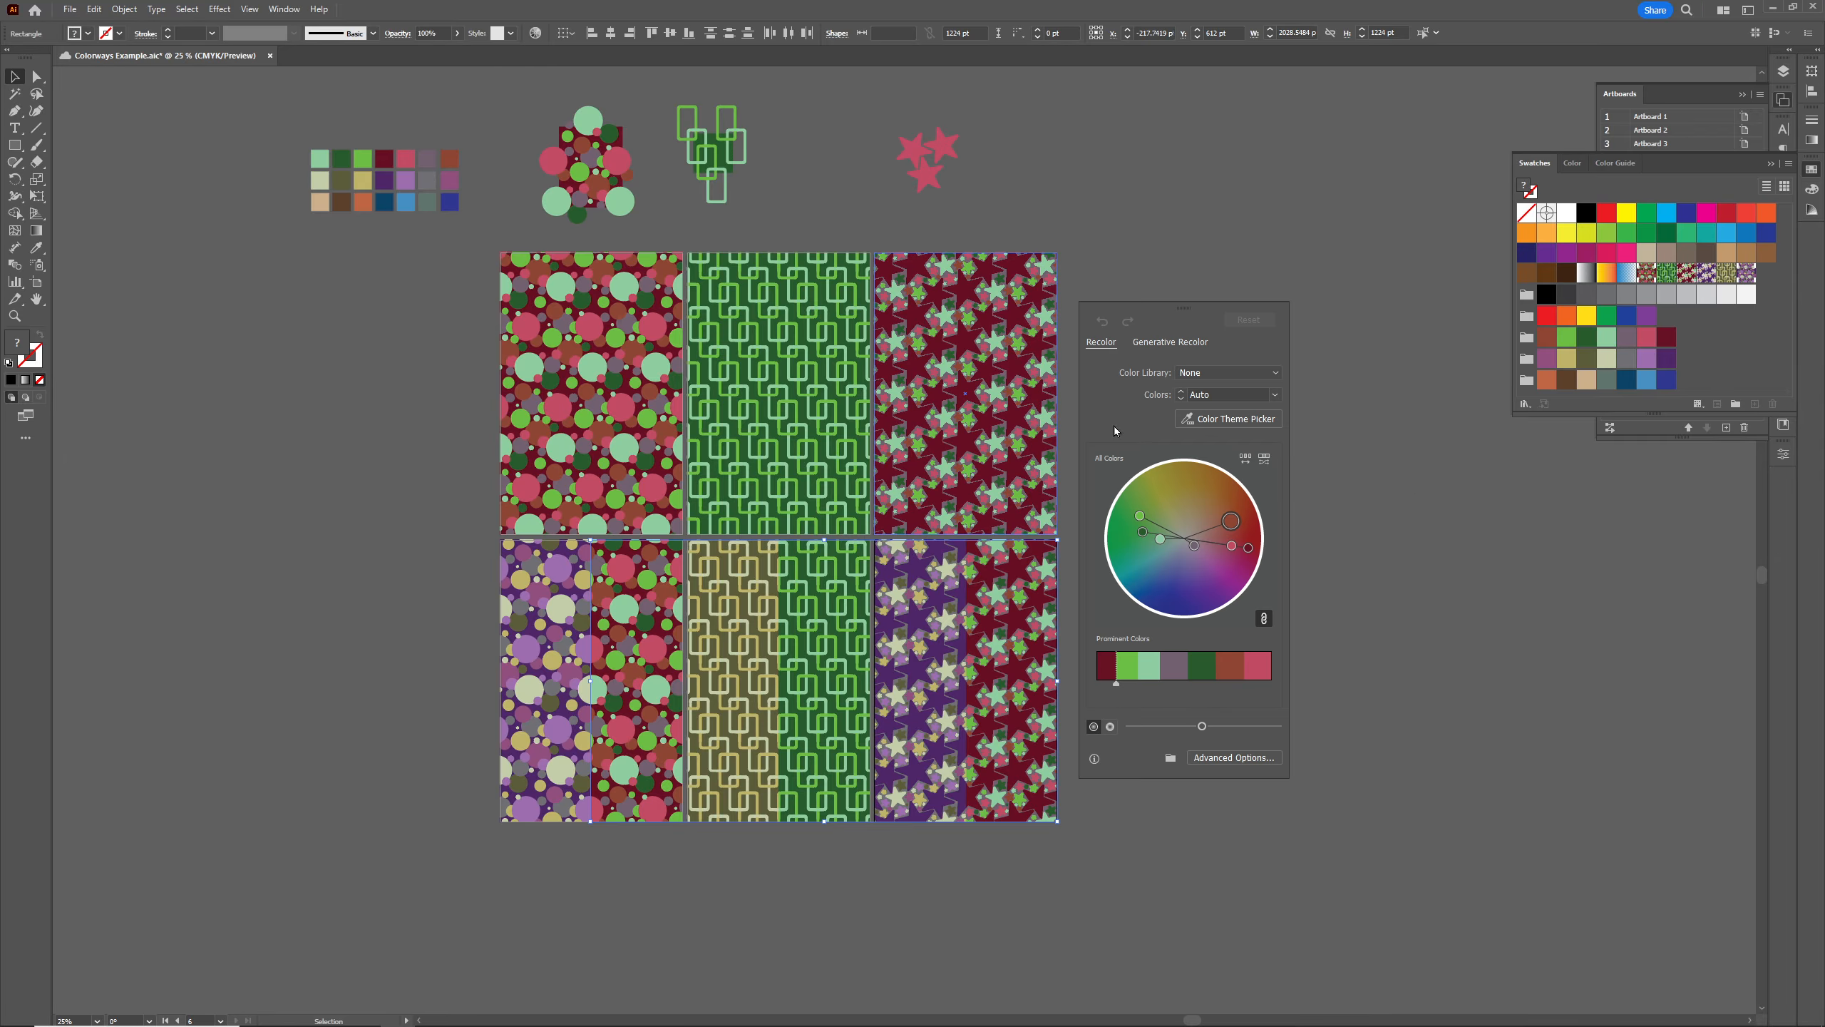
left_click(1227, 758)
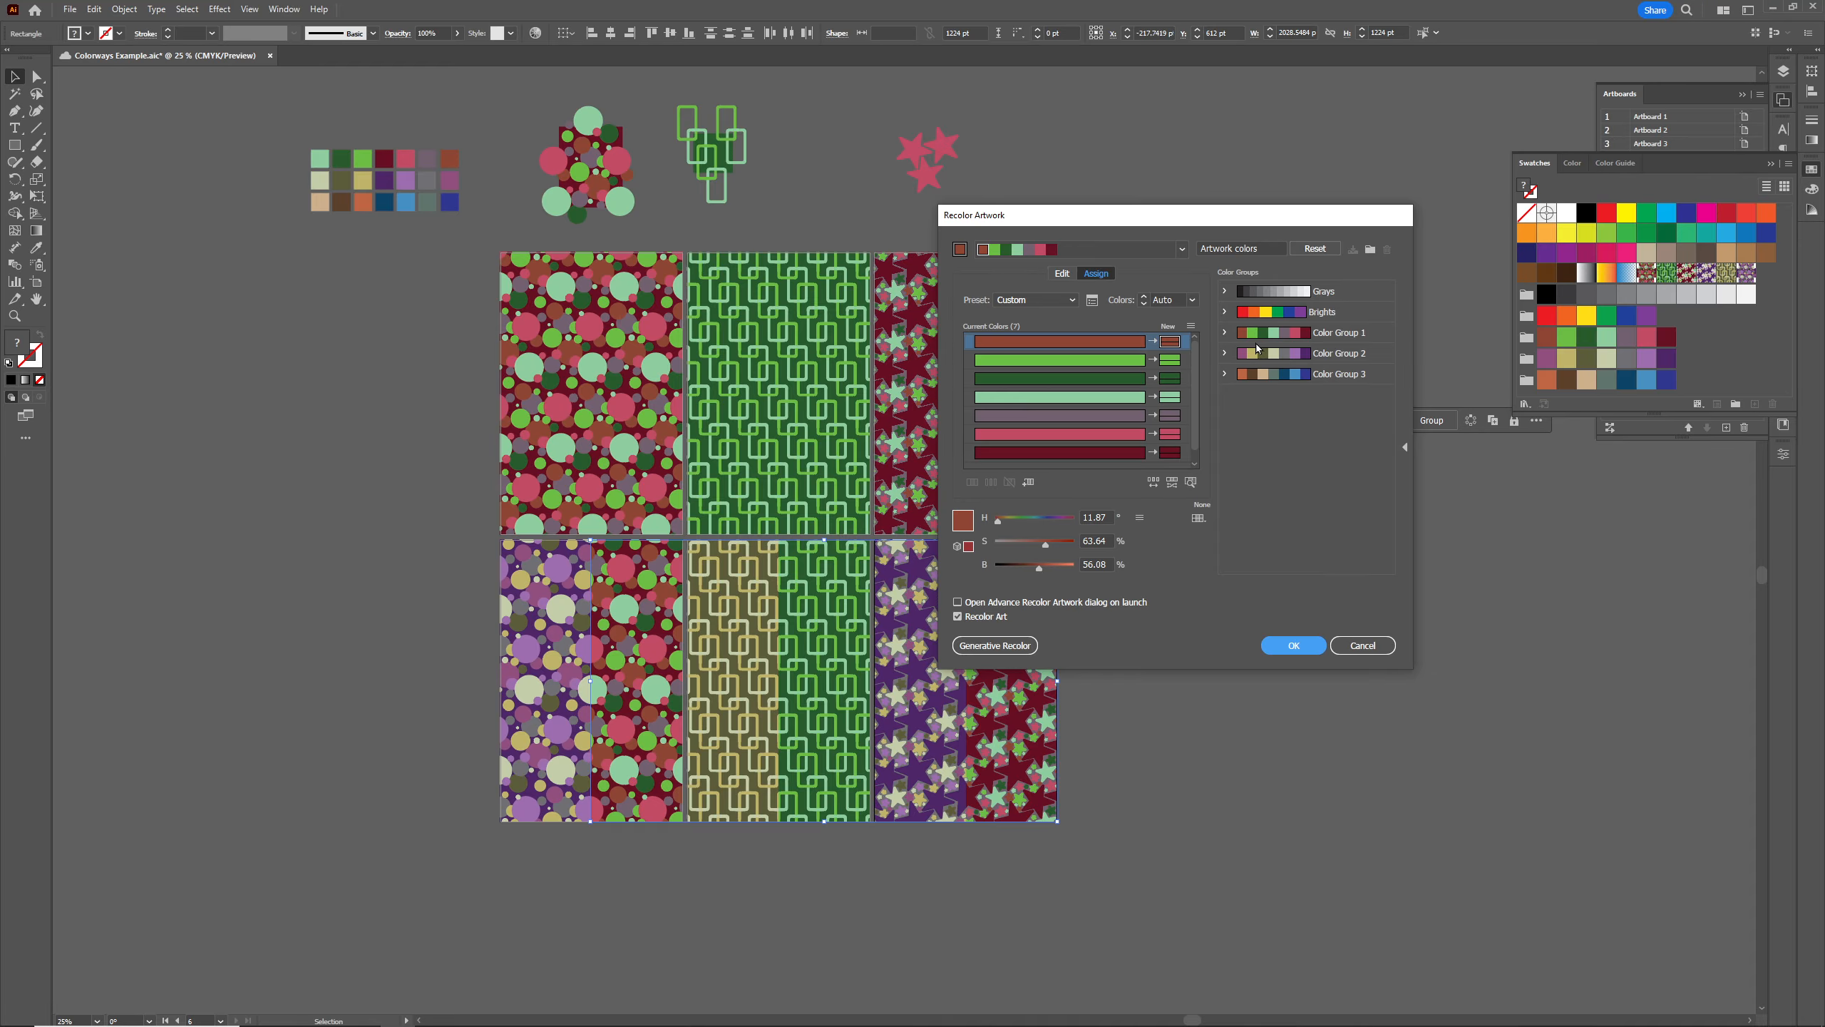
left_click(1338, 373)
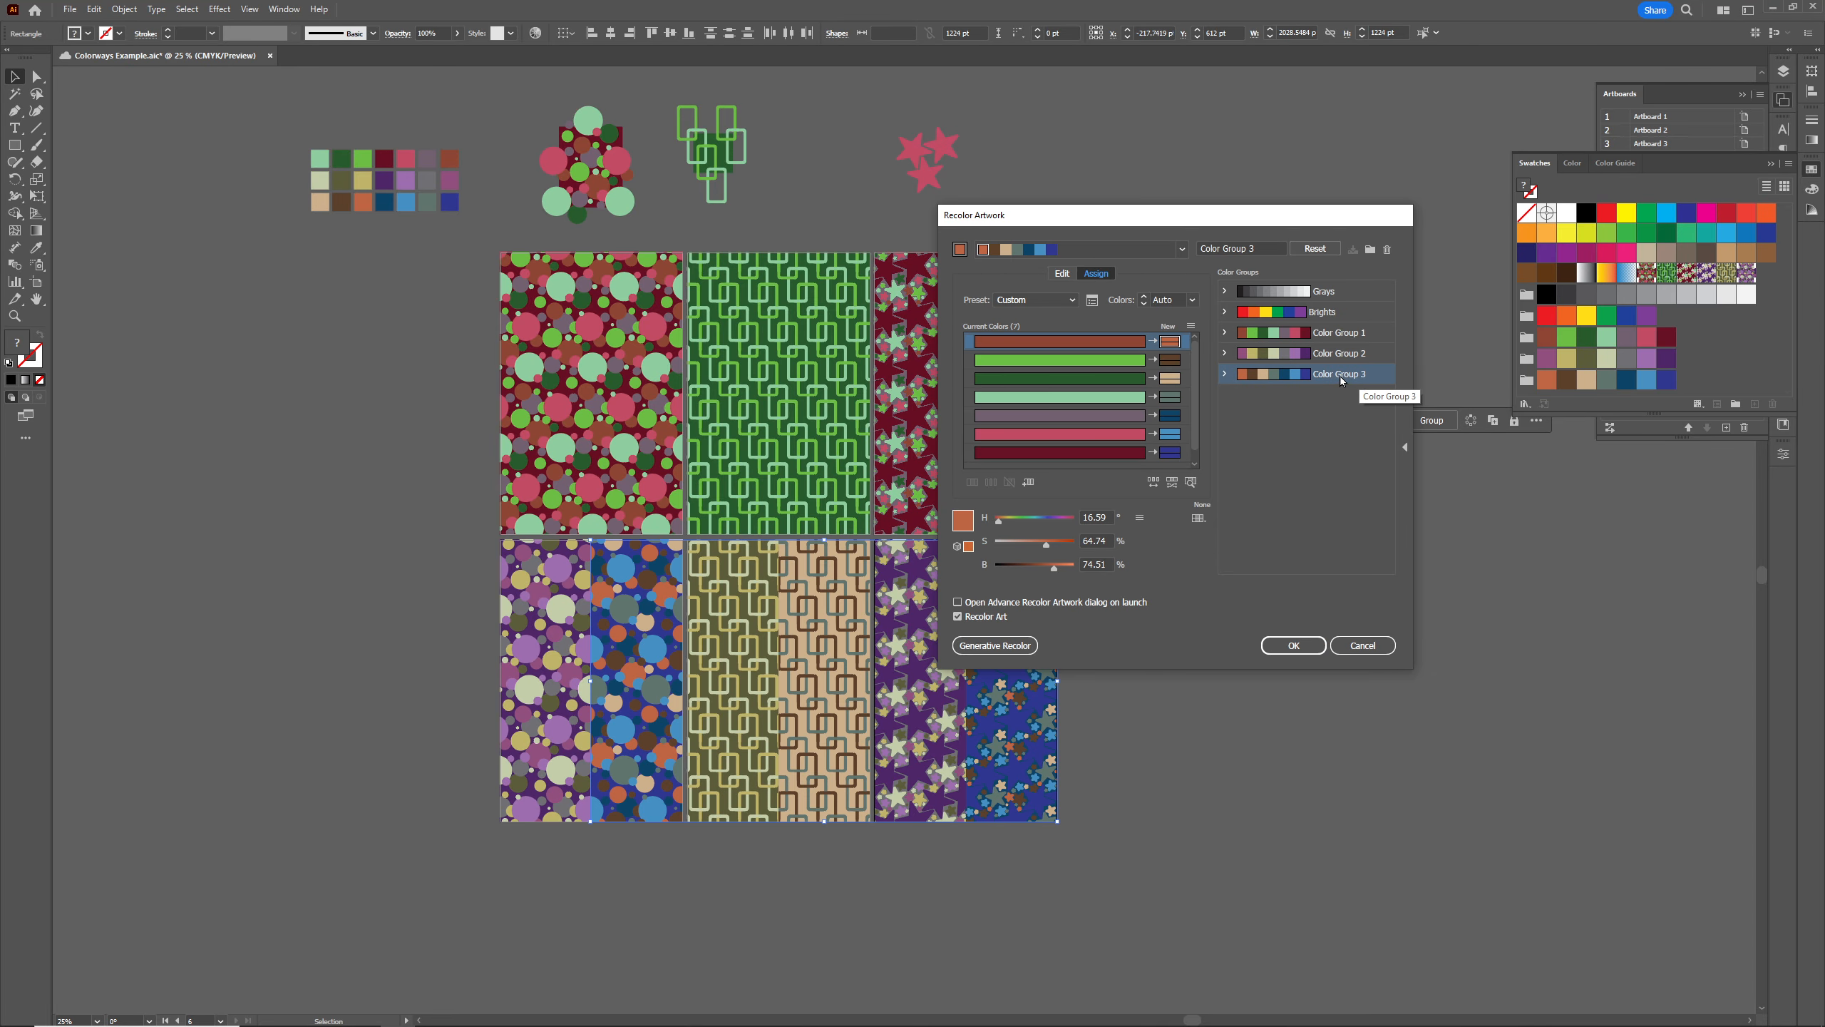
left_click(1185, 342)
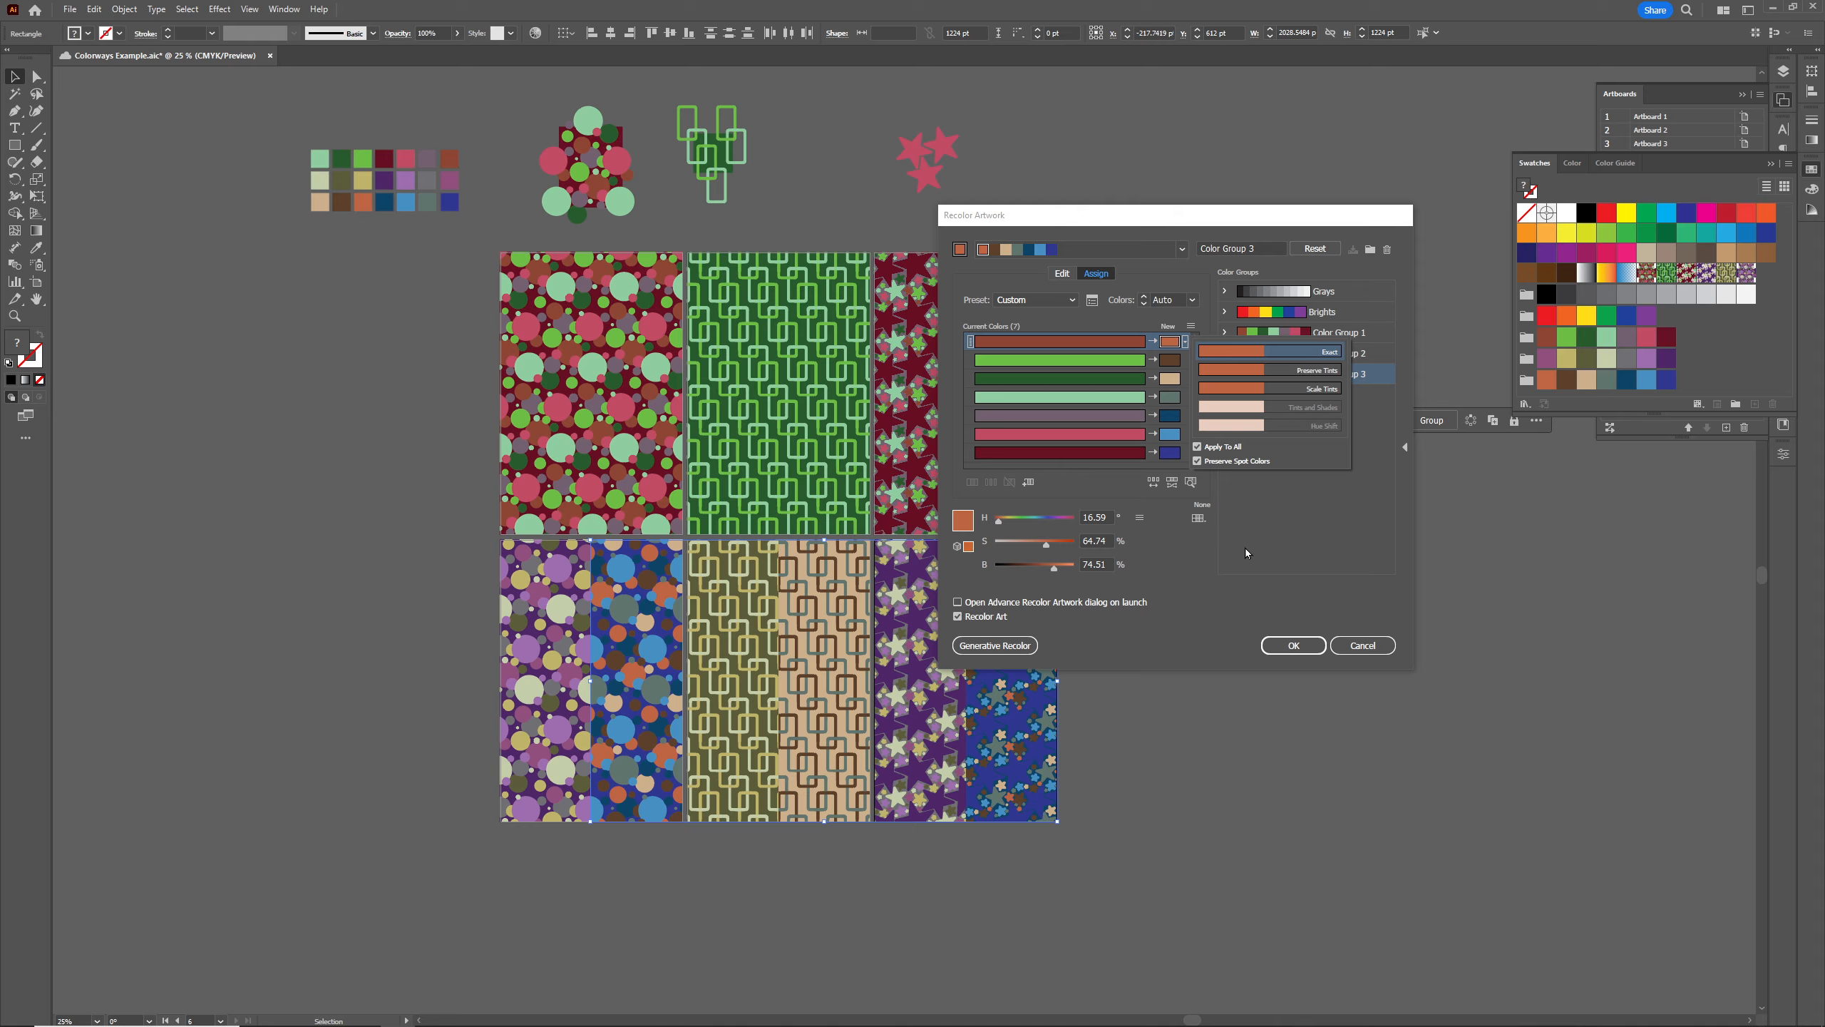
left_click(1289, 518)
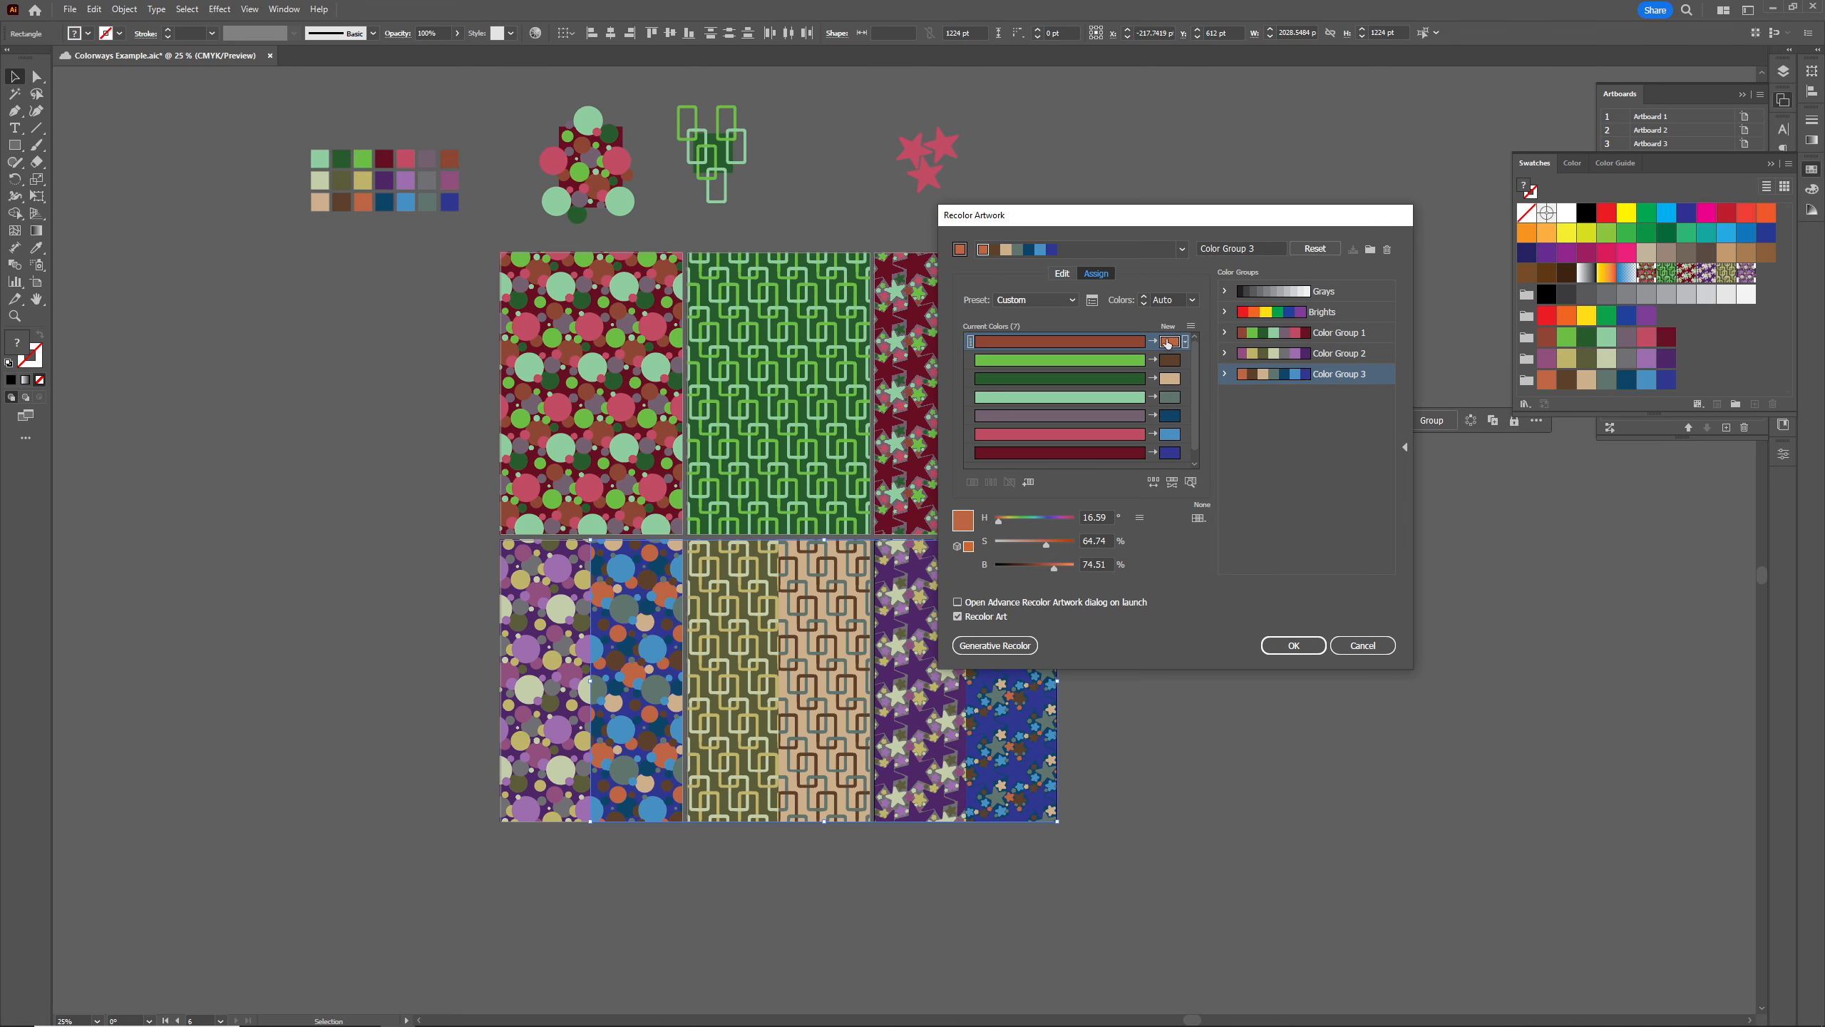
Swap the new colours so maroon becomes dark teal blue, bright green orange and dark green brown, and apply them, saving the changes to Color Group 3
left_click_drag(1168, 343, 1170, 360)
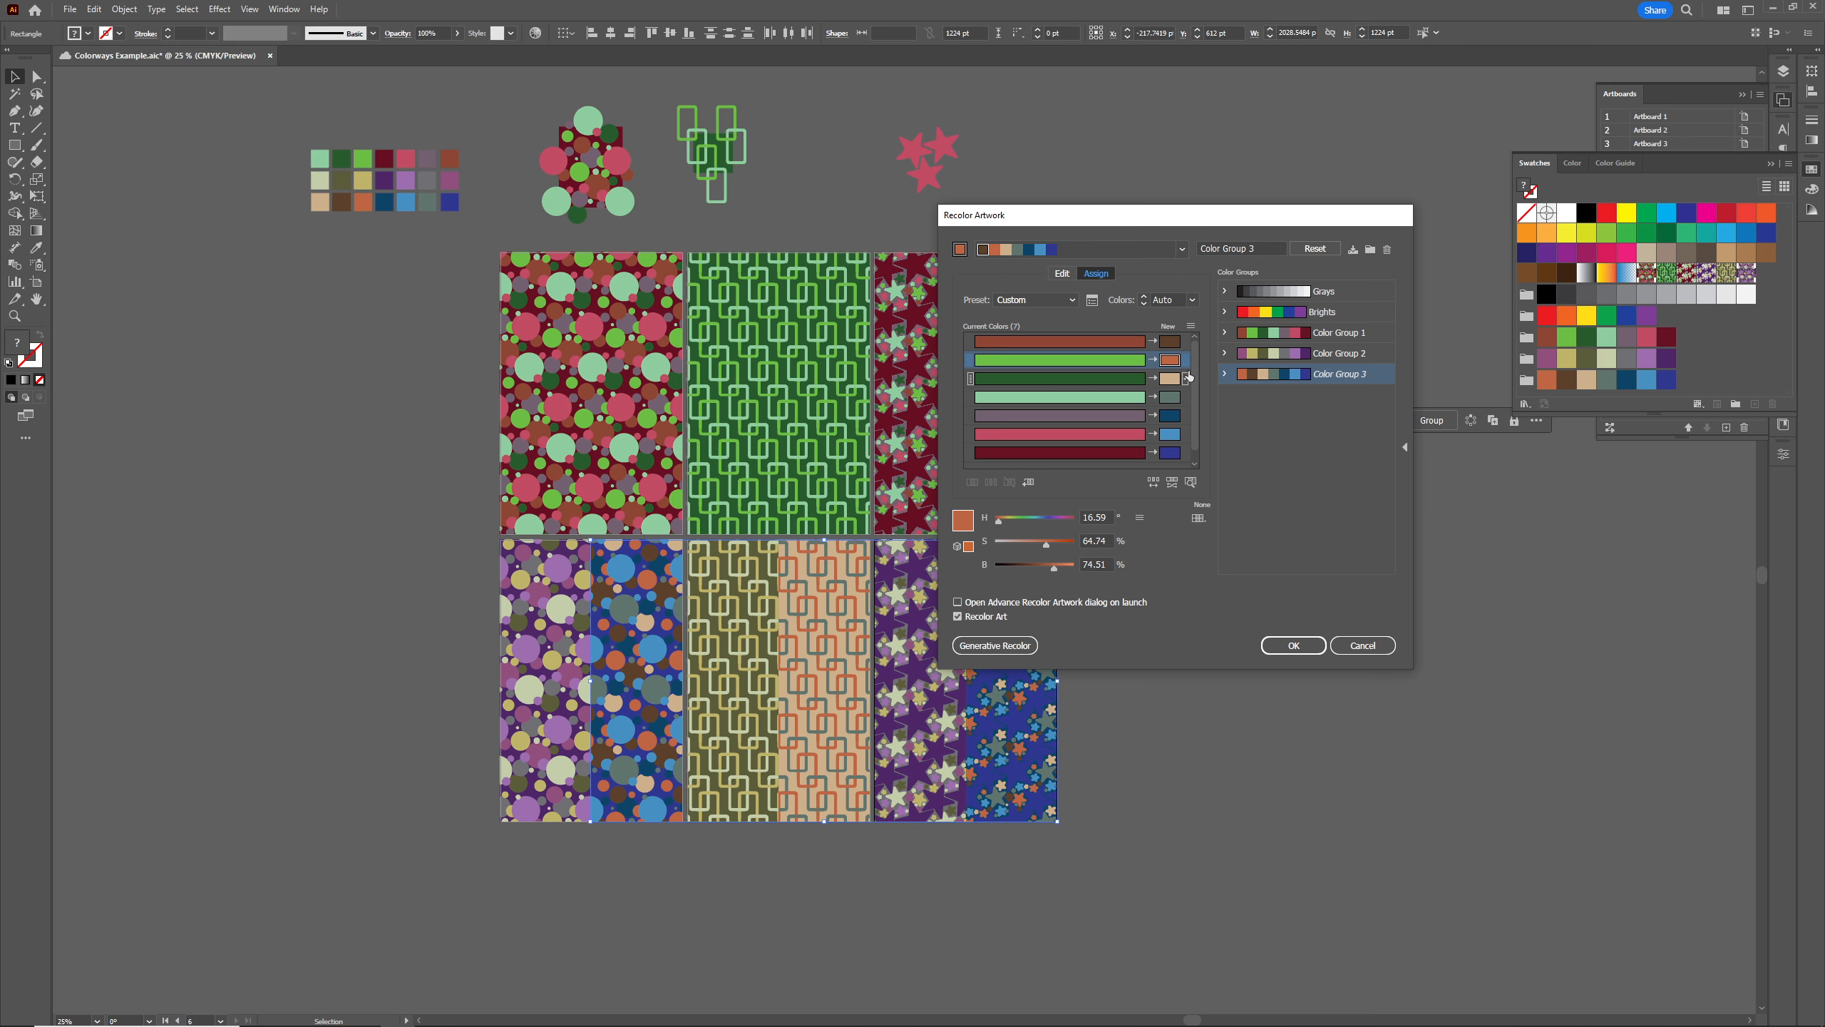
left_click_drag(1170, 452, 1170, 342)
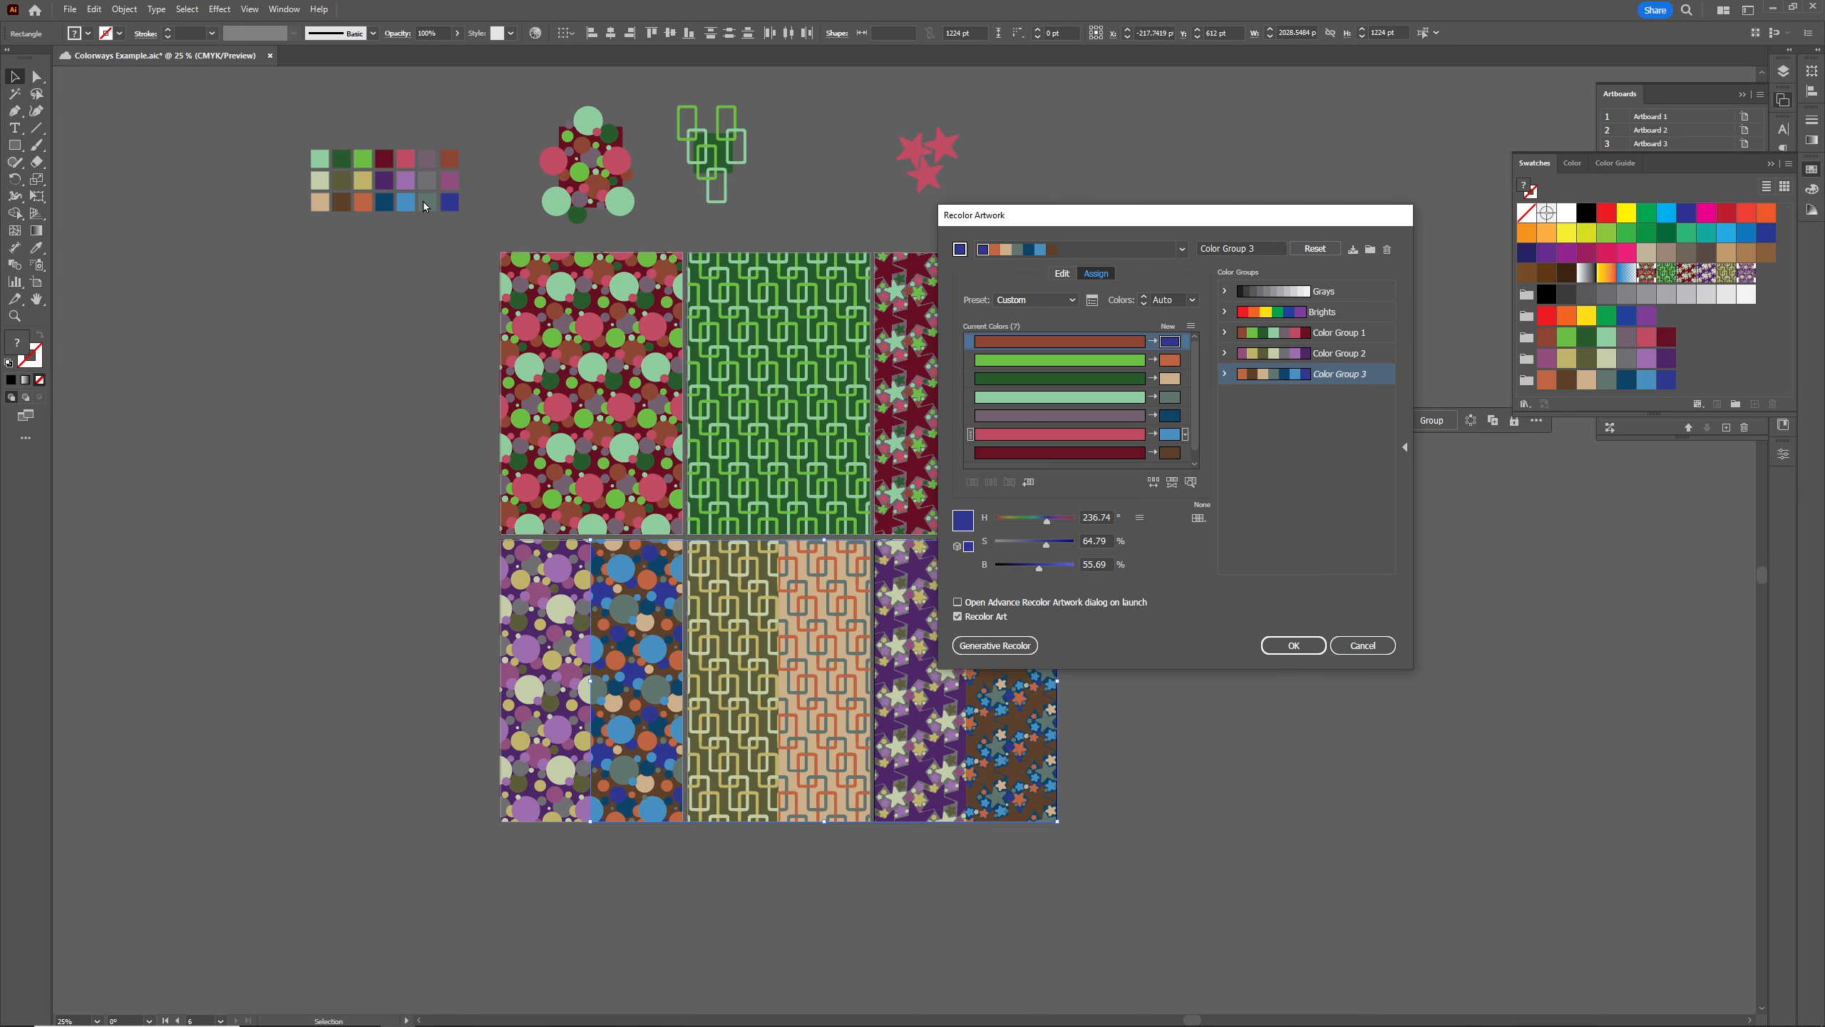
left_click(1140, 357)
left_click(1057, 452)
left_click_drag(1169, 452, 1171, 378)
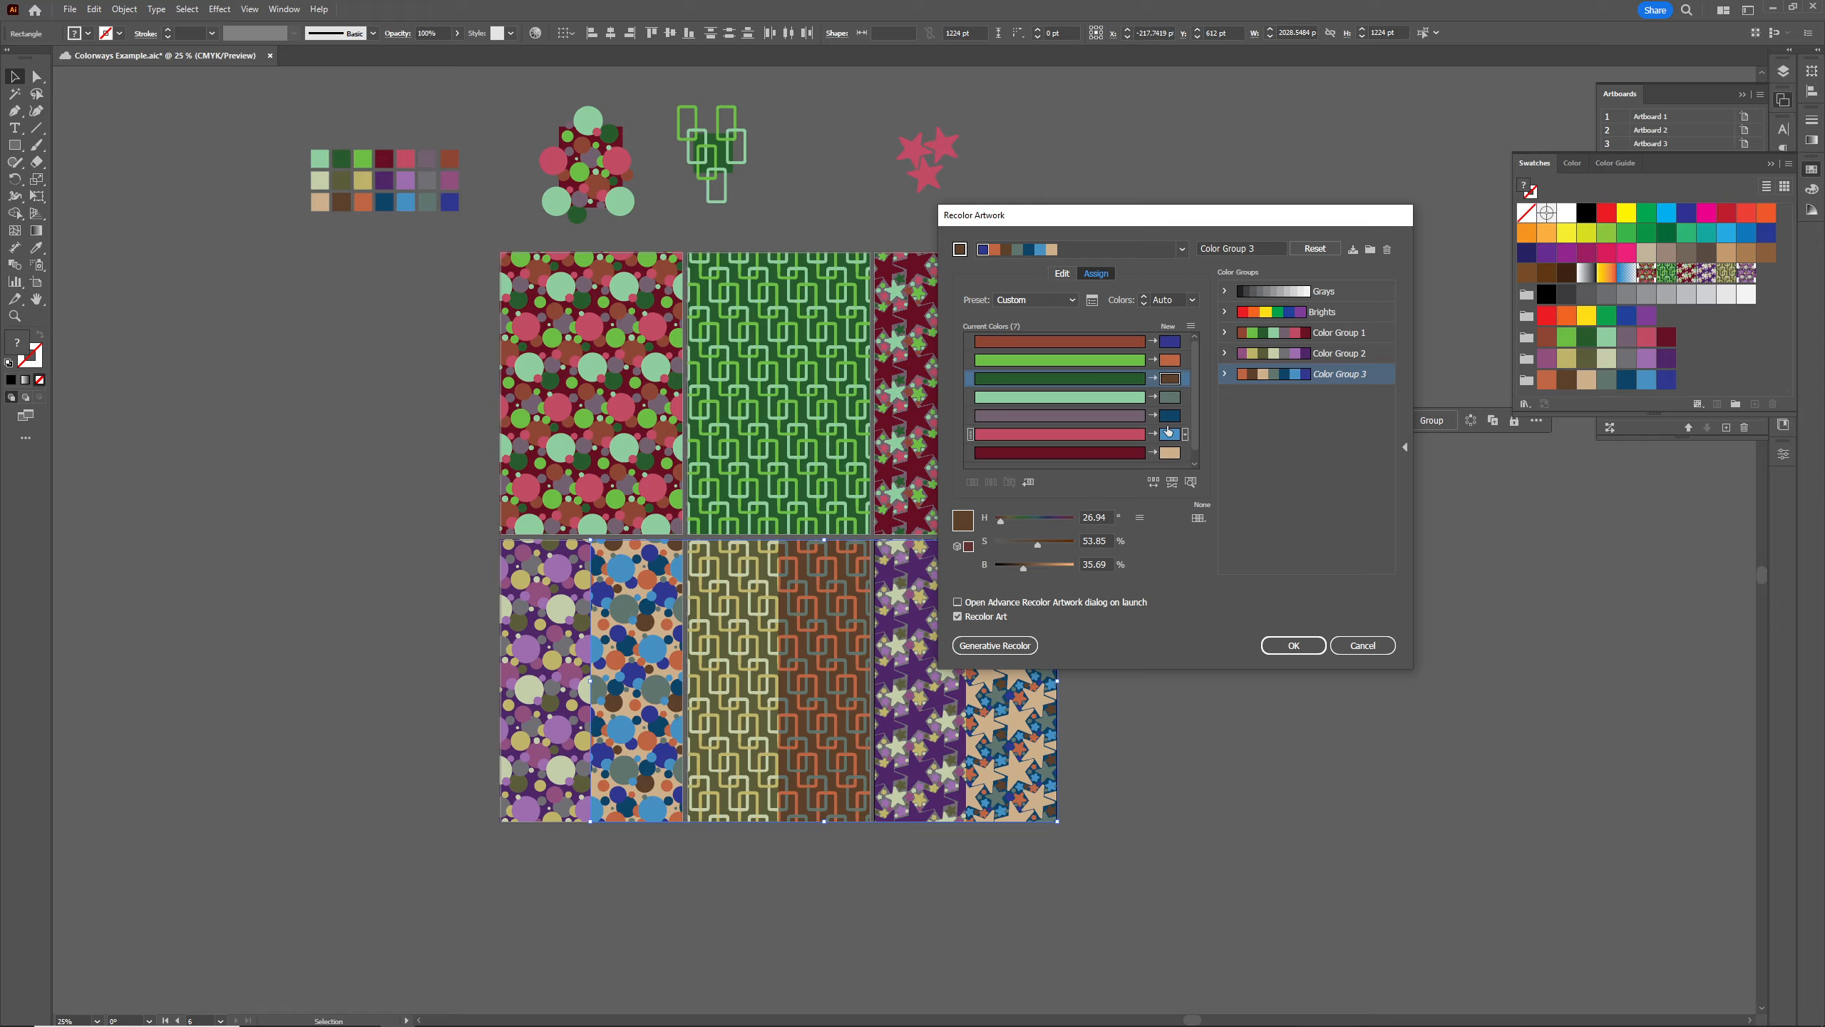
left_click_drag(1169, 452, 1170, 416)
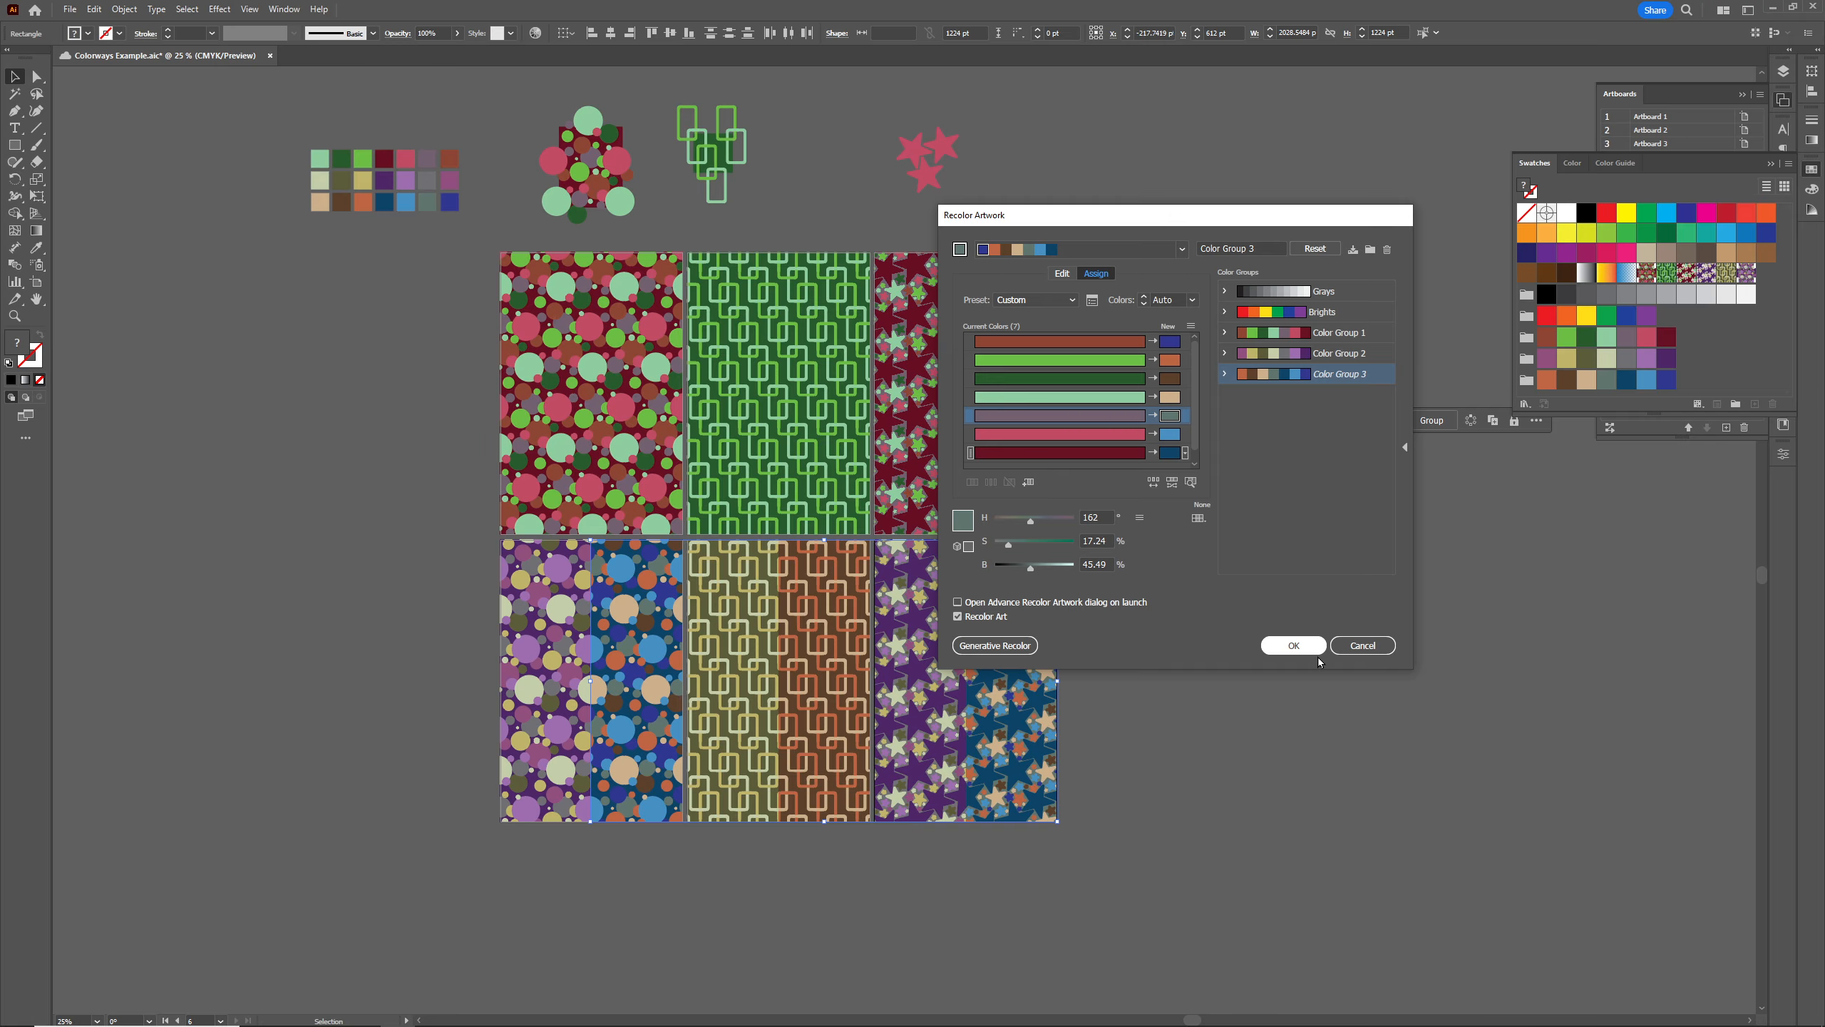
left_click(1300, 650)
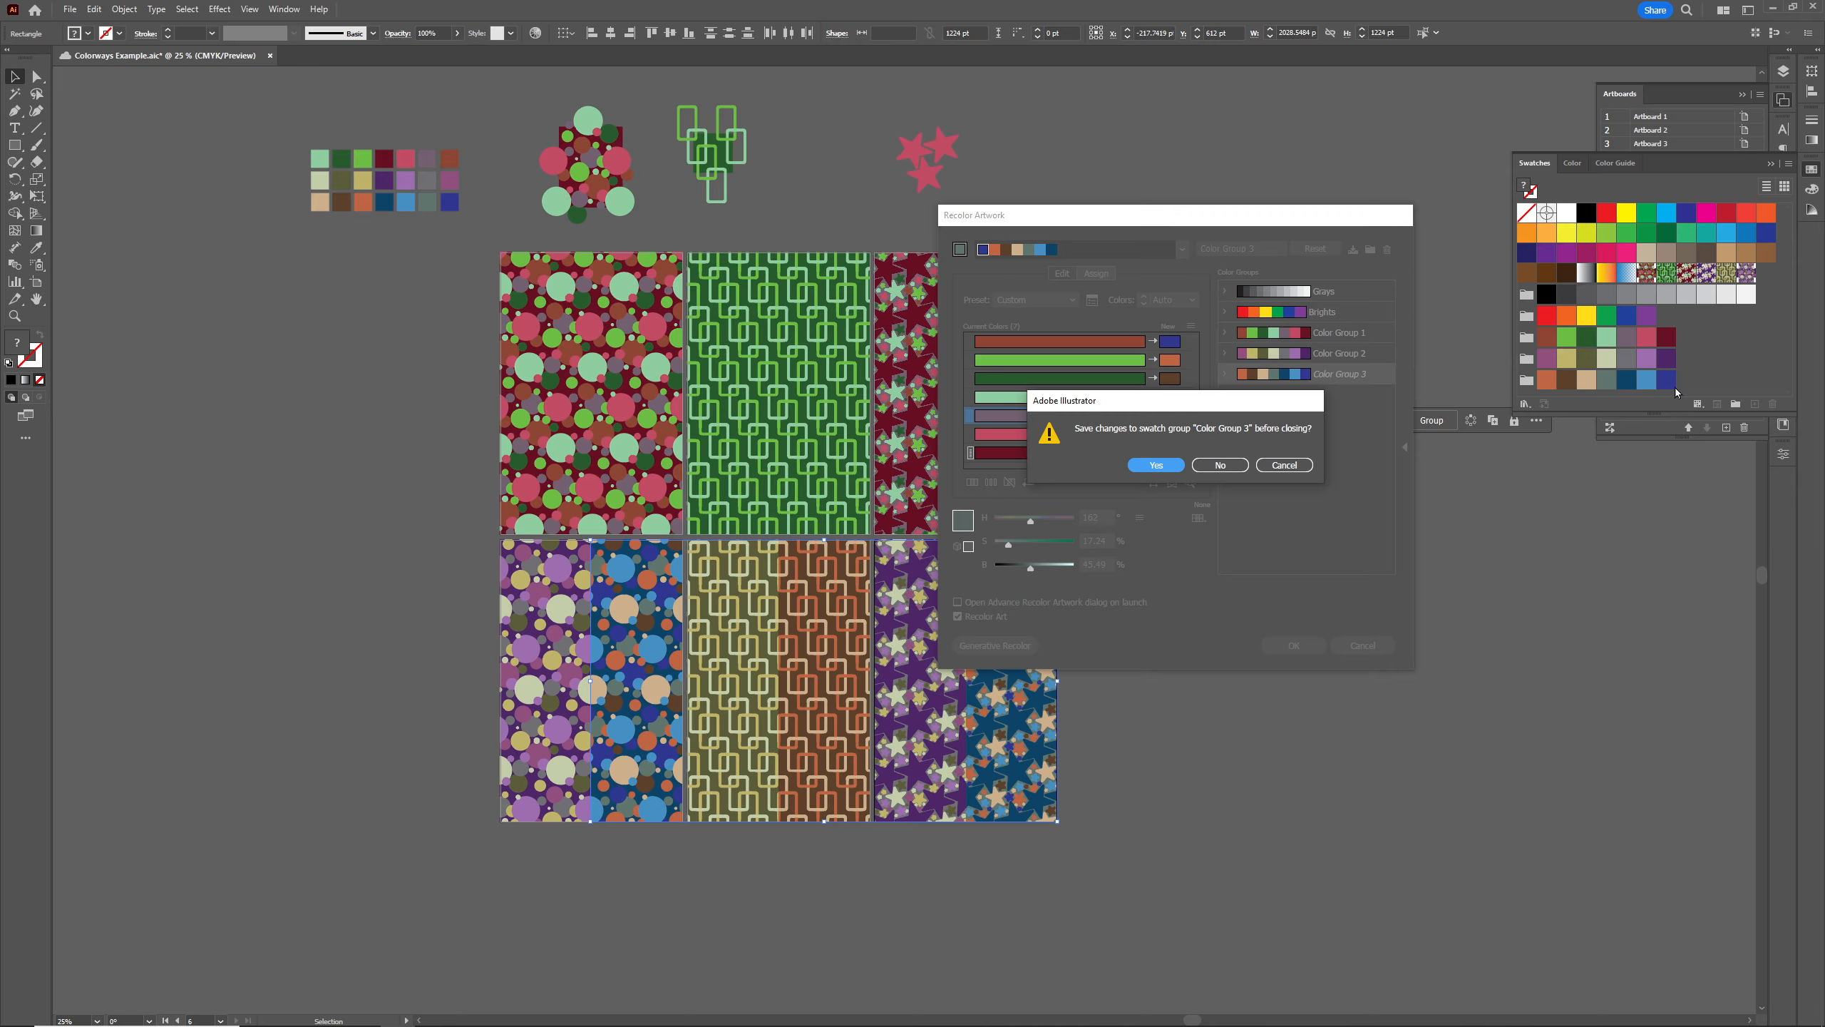
left_click(1148, 466)
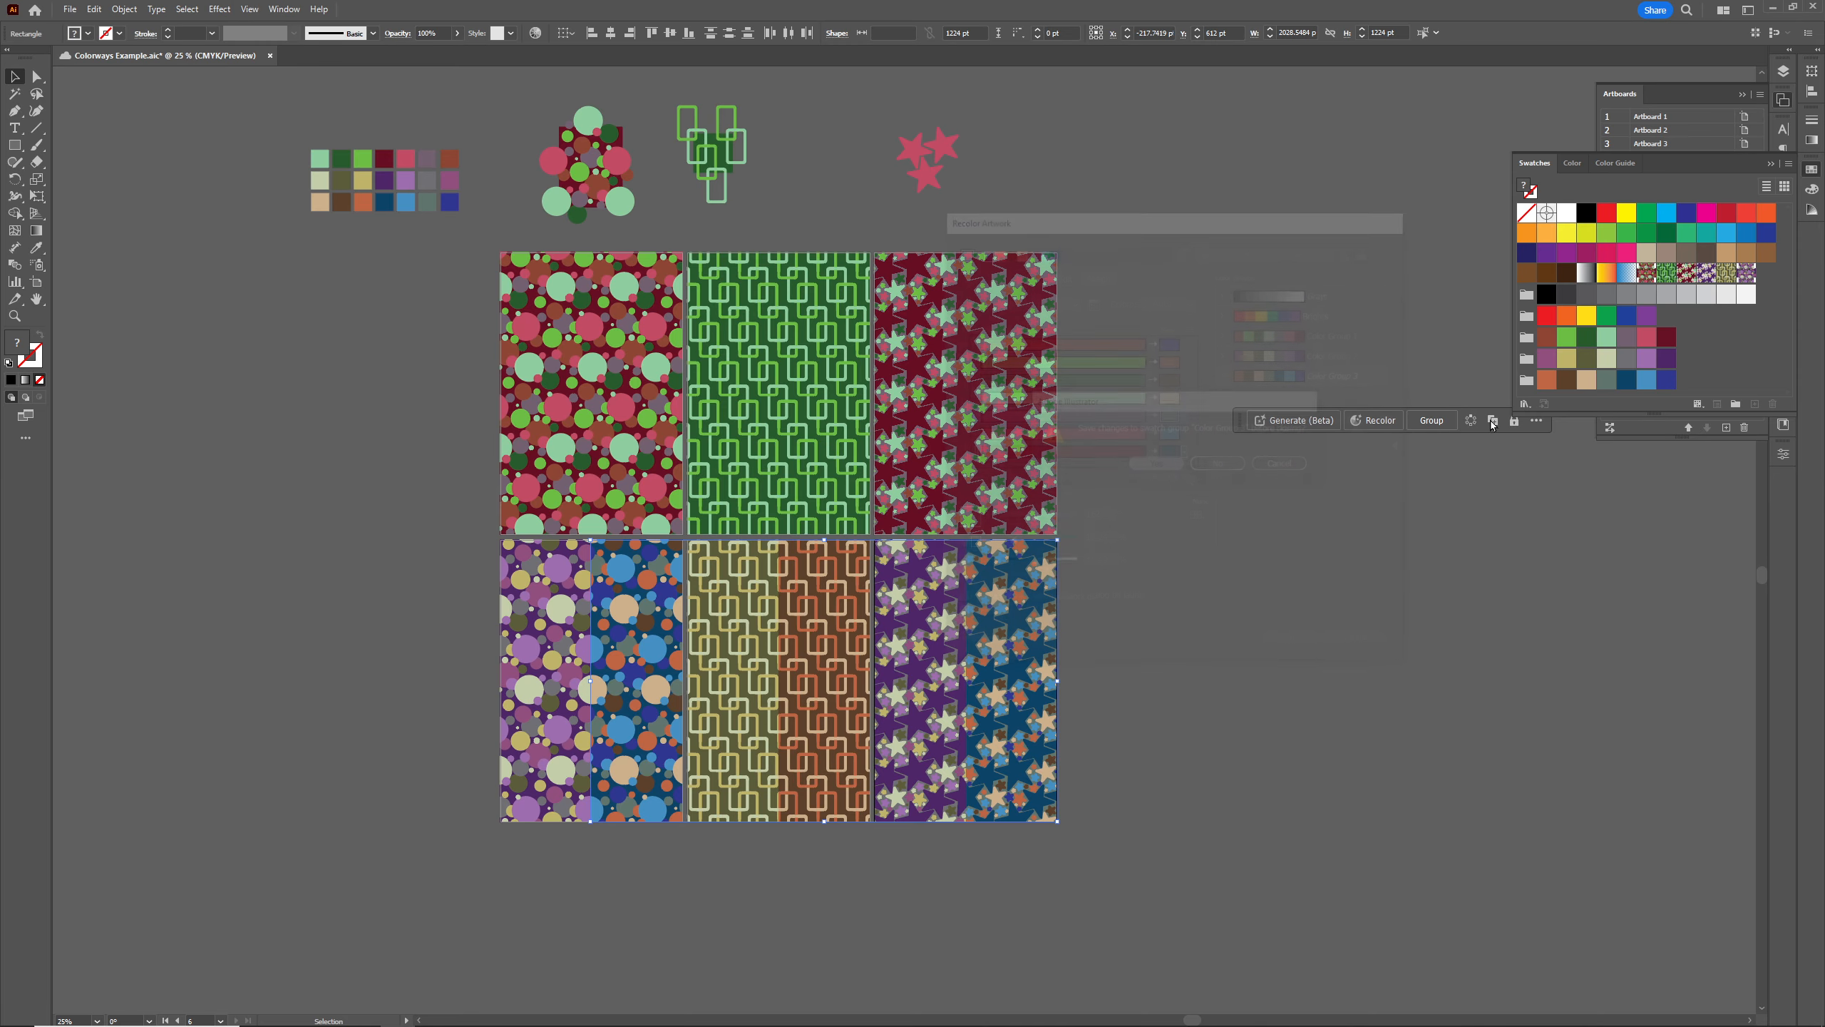
scroll(1691, 368, "down", 1)
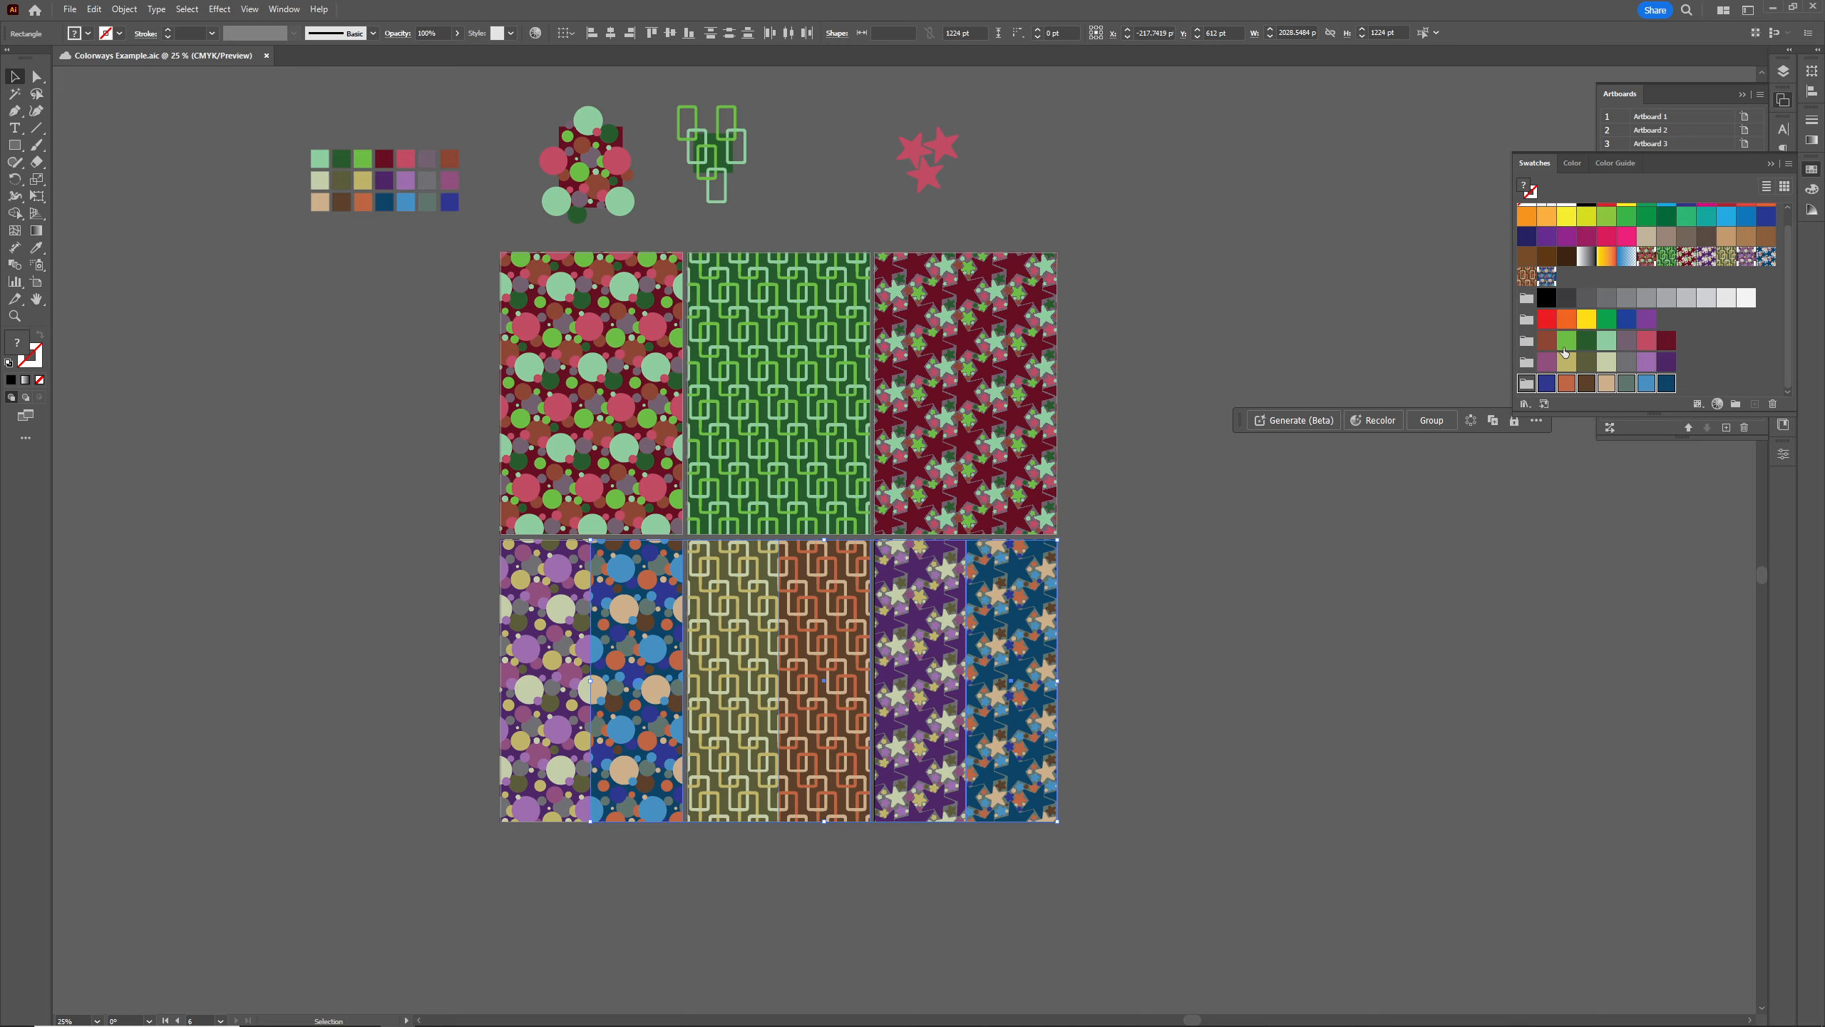
left_click(1256, 540)
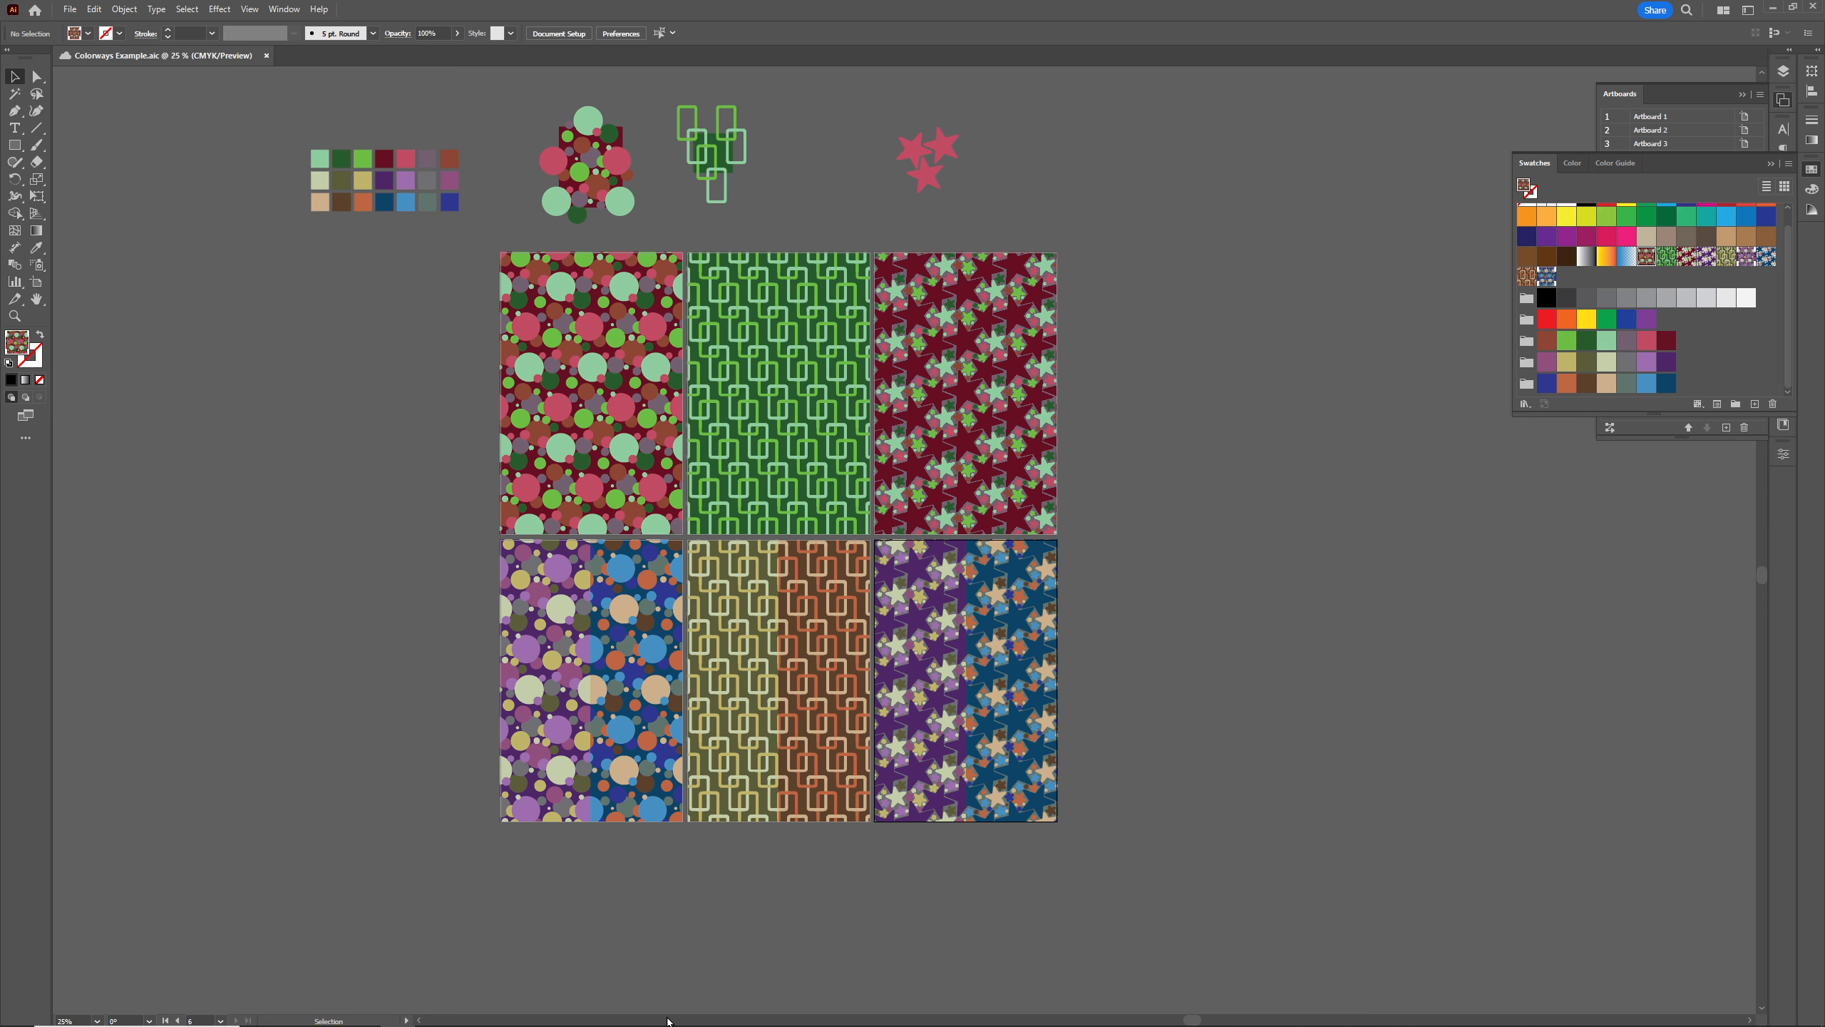
Select the right half rectangles of the circle, chain and star patterns in the lower row together
left_click(628, 811)
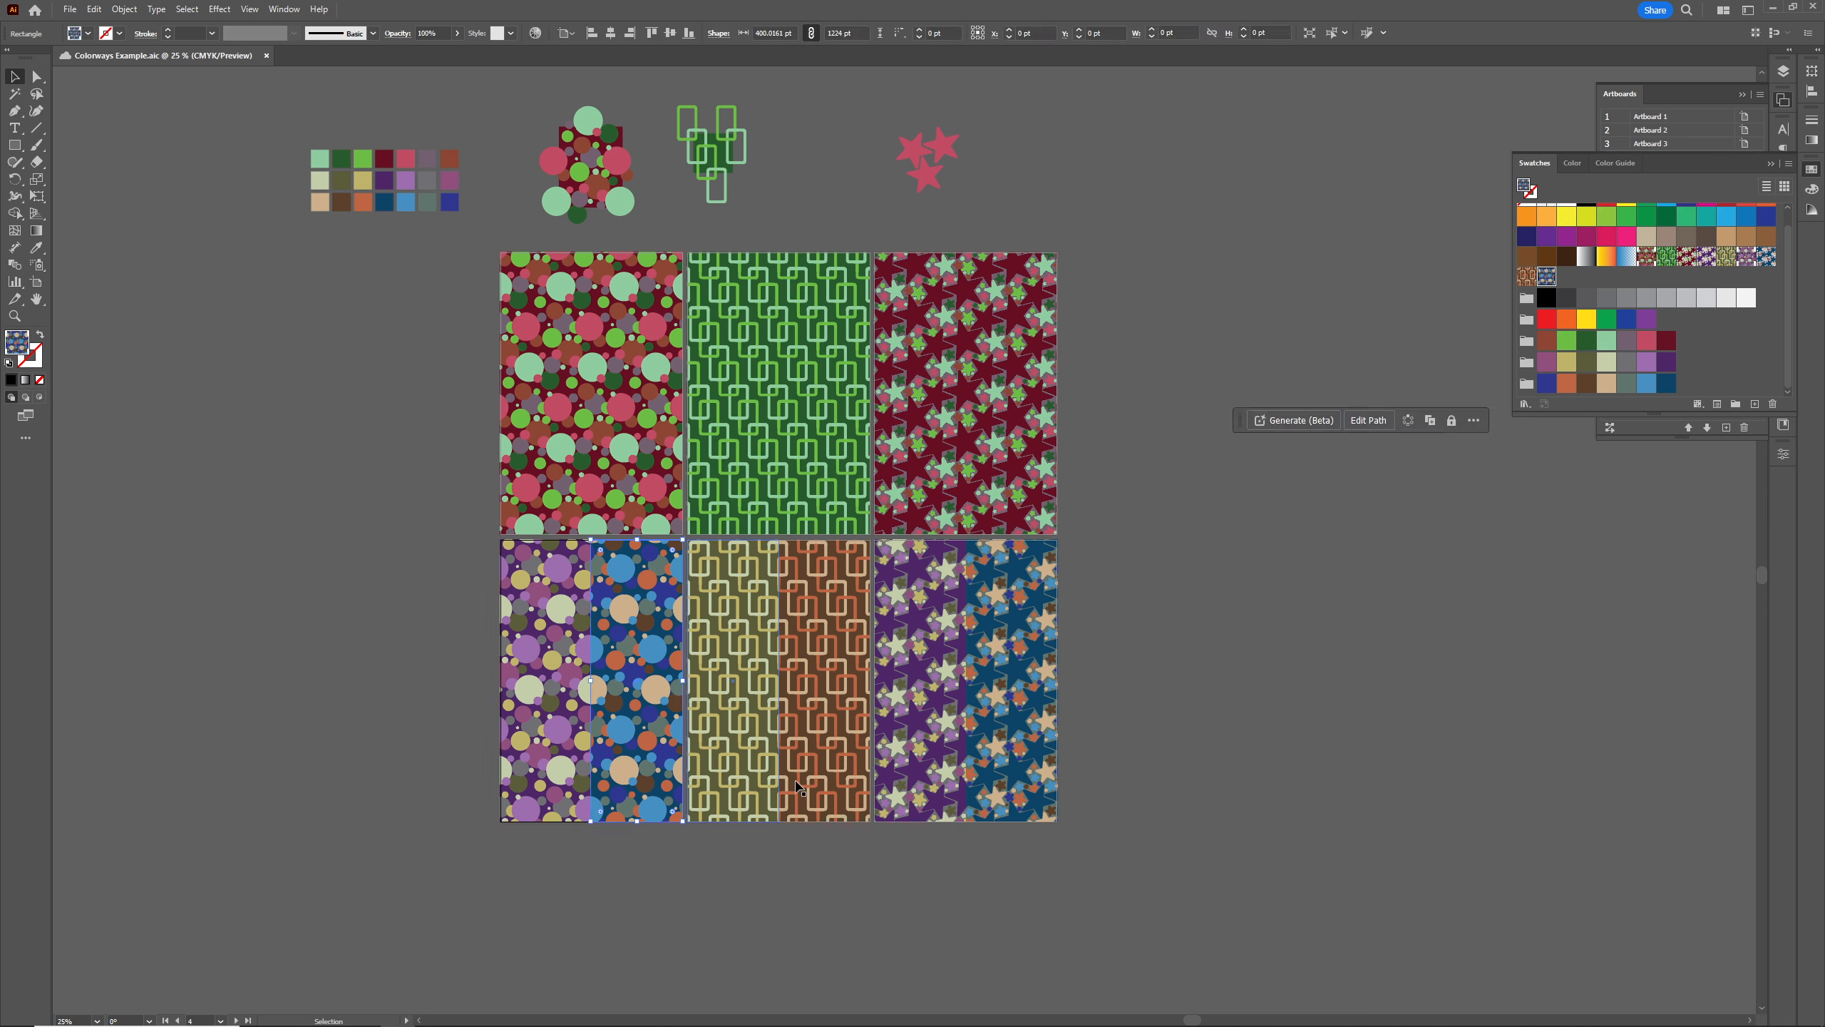
left_click(829, 847, "shift")
left_click(1053, 778, "shift")
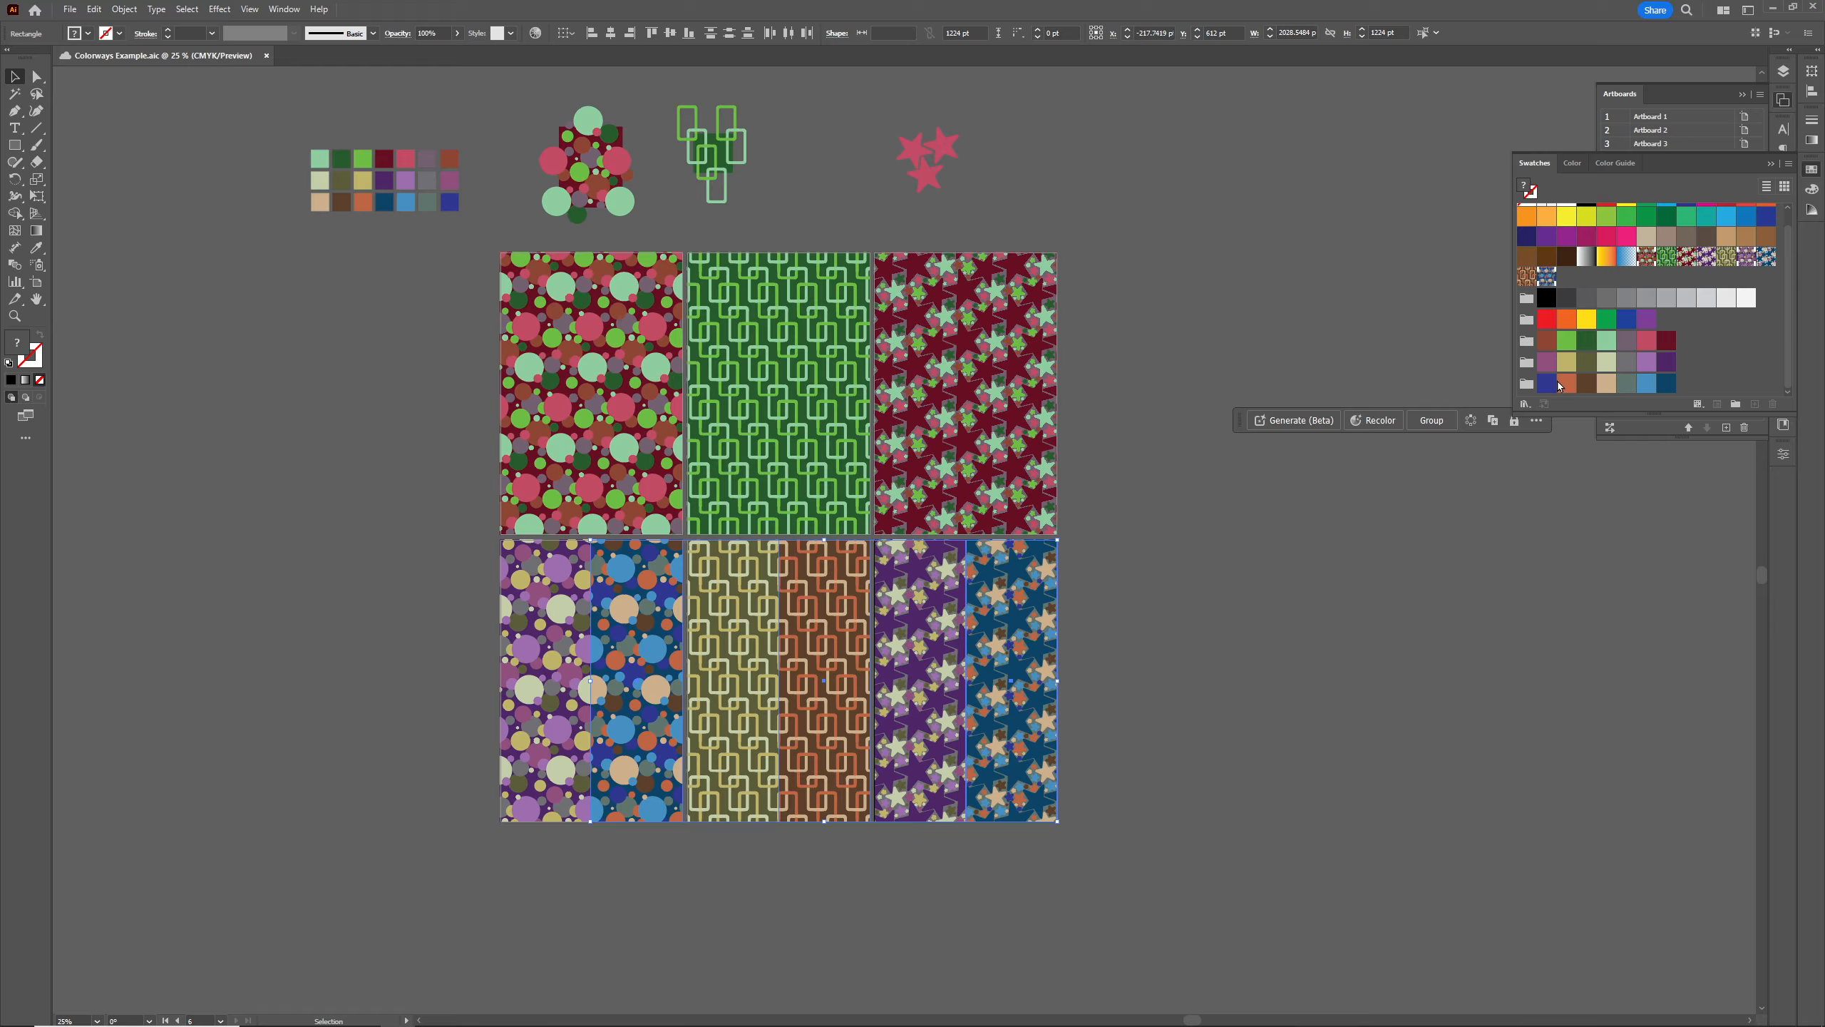
Apply Color Group 3 to the selected right halves in the advanced recolour options, using the Exact colorization method
left_click(535, 34)
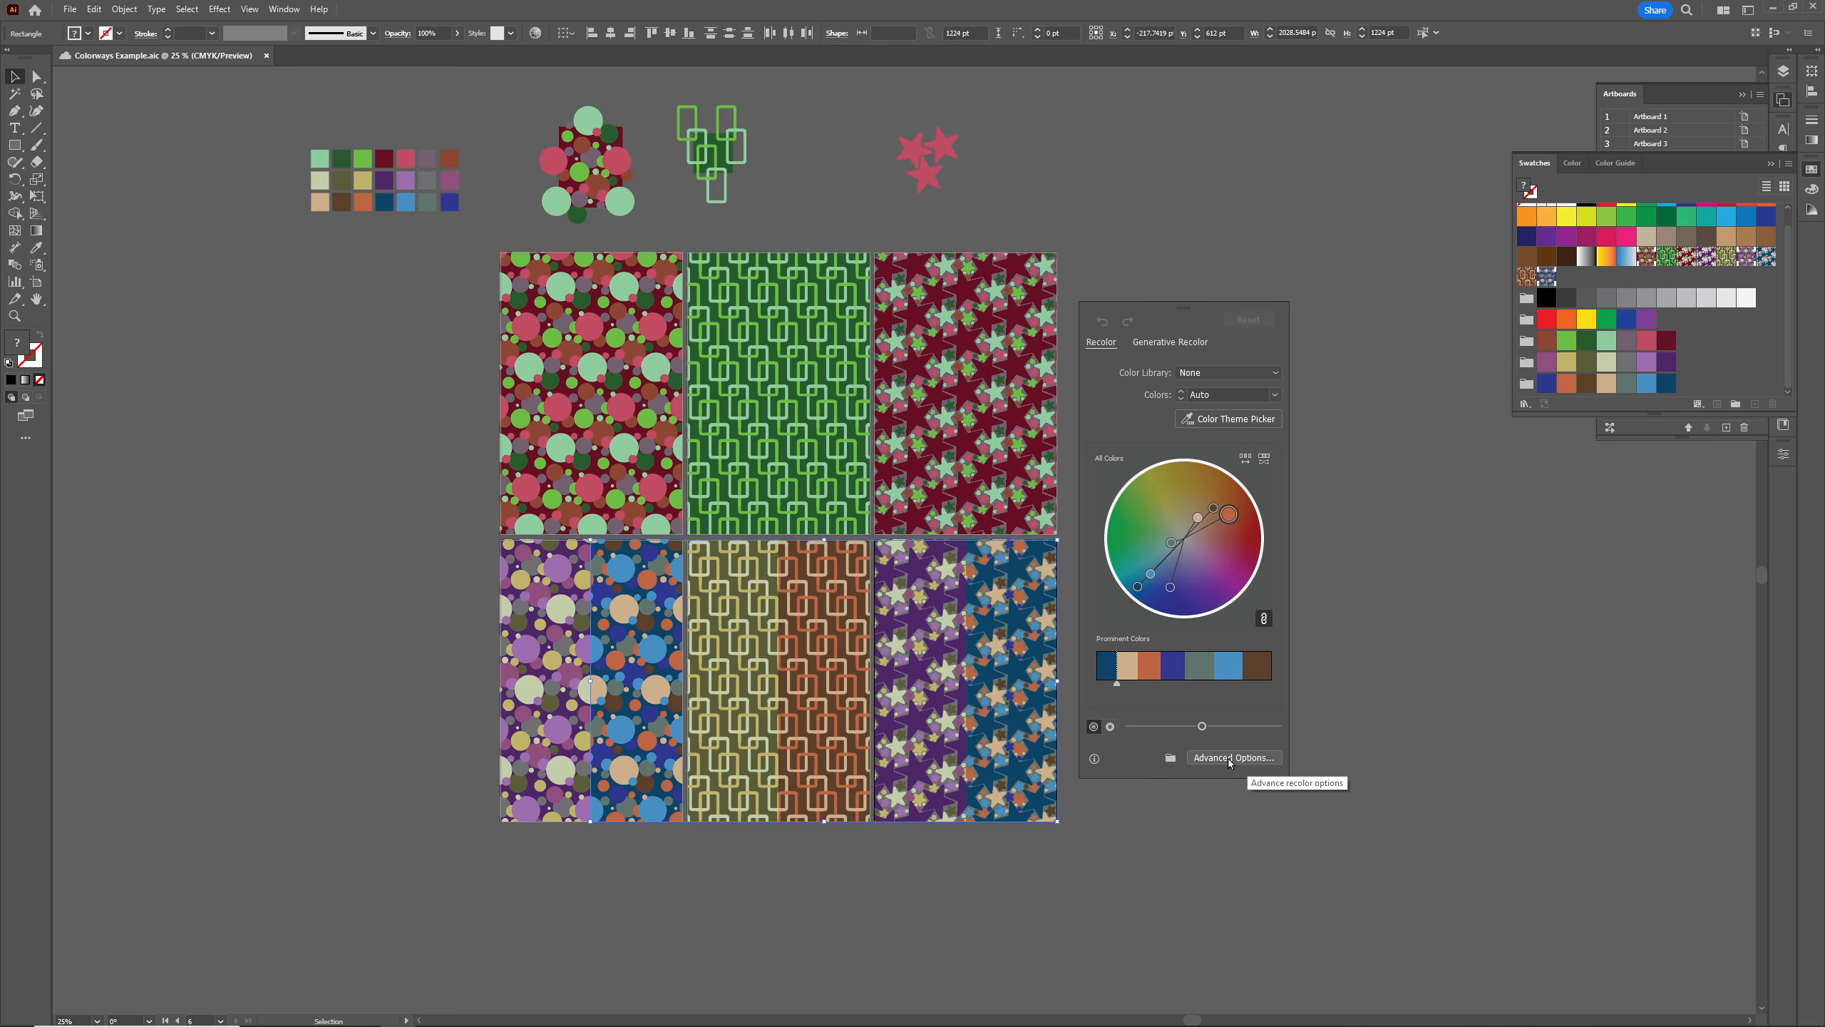
left_click(1251, 762)
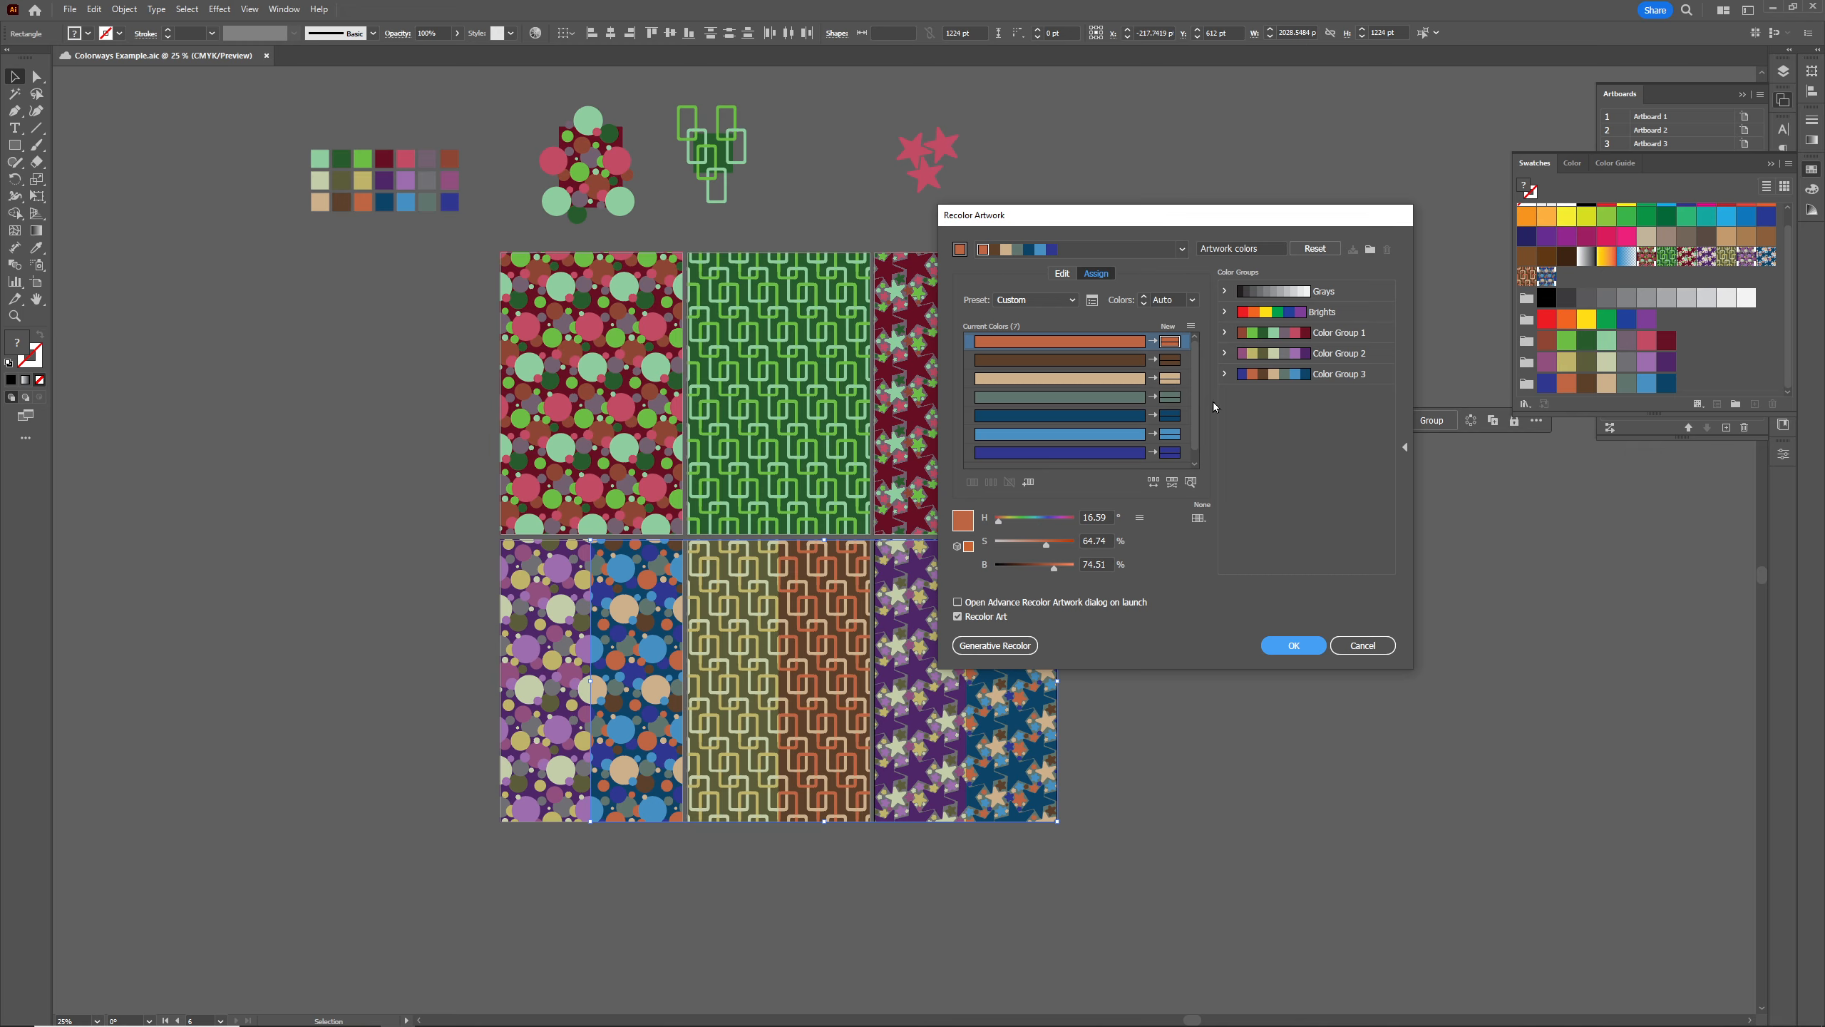
left_click(1185, 342)
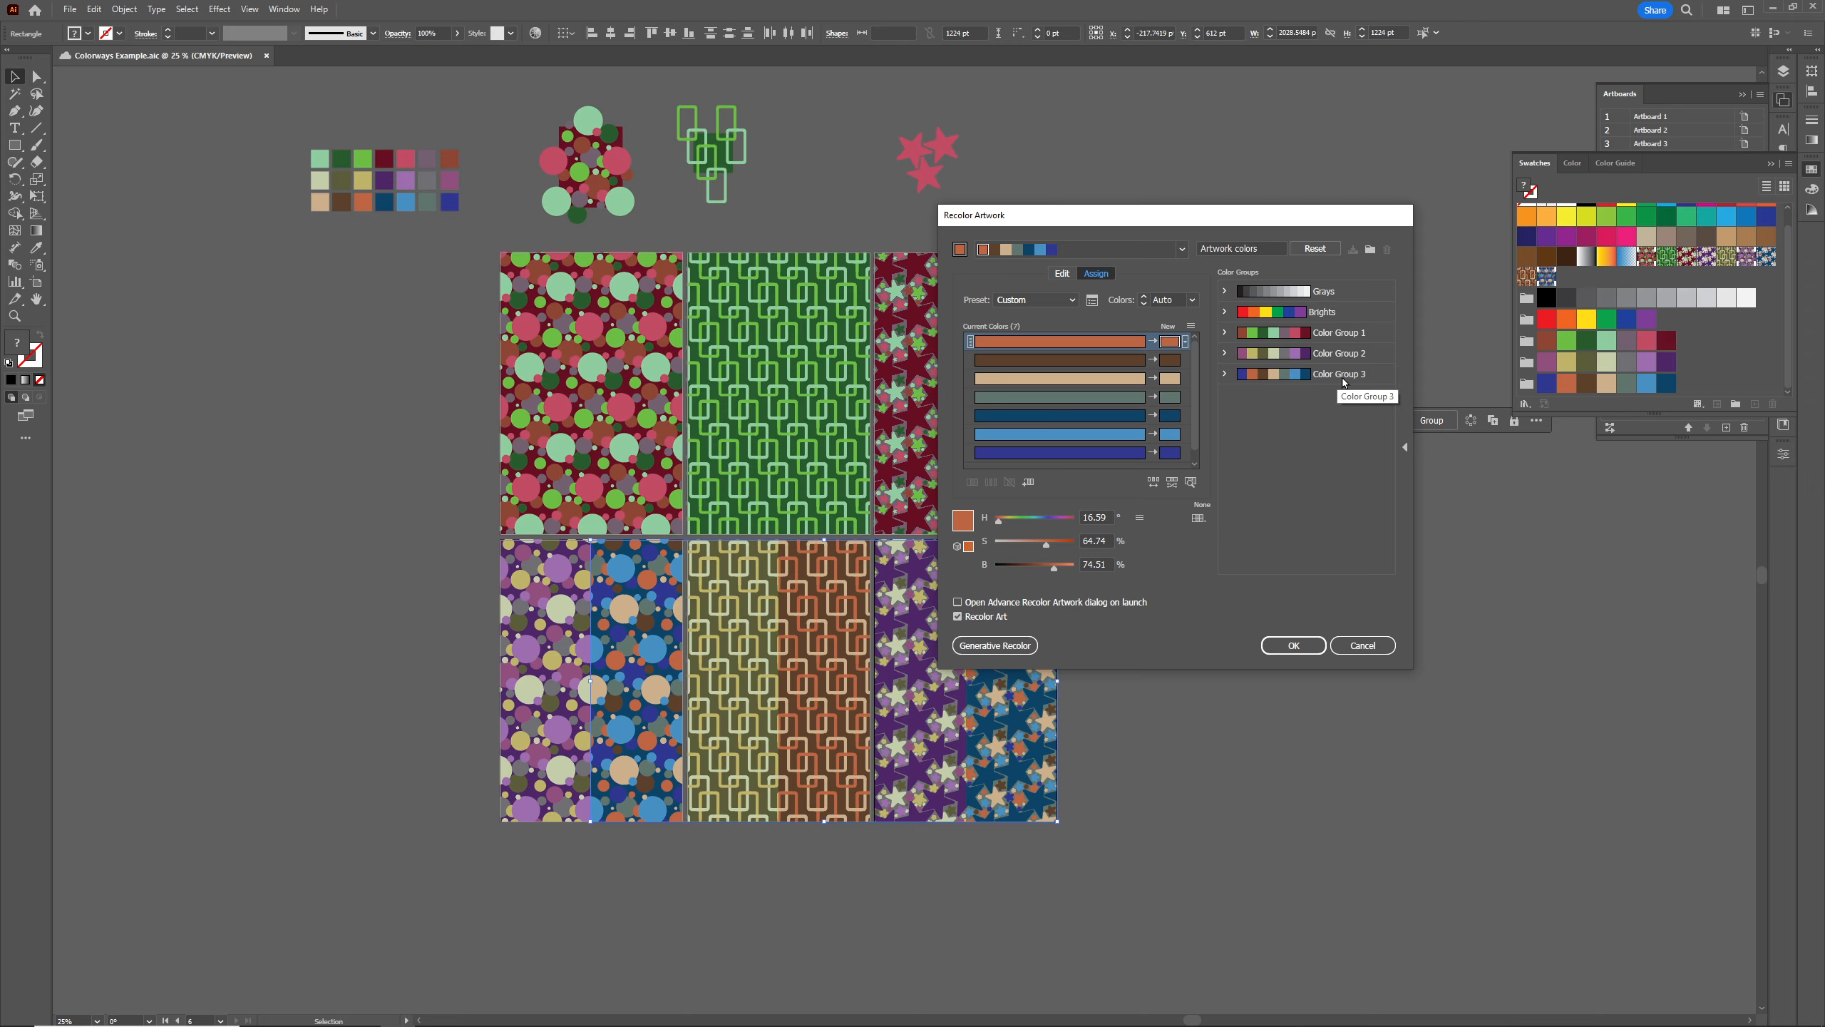
left_click(1341, 379)
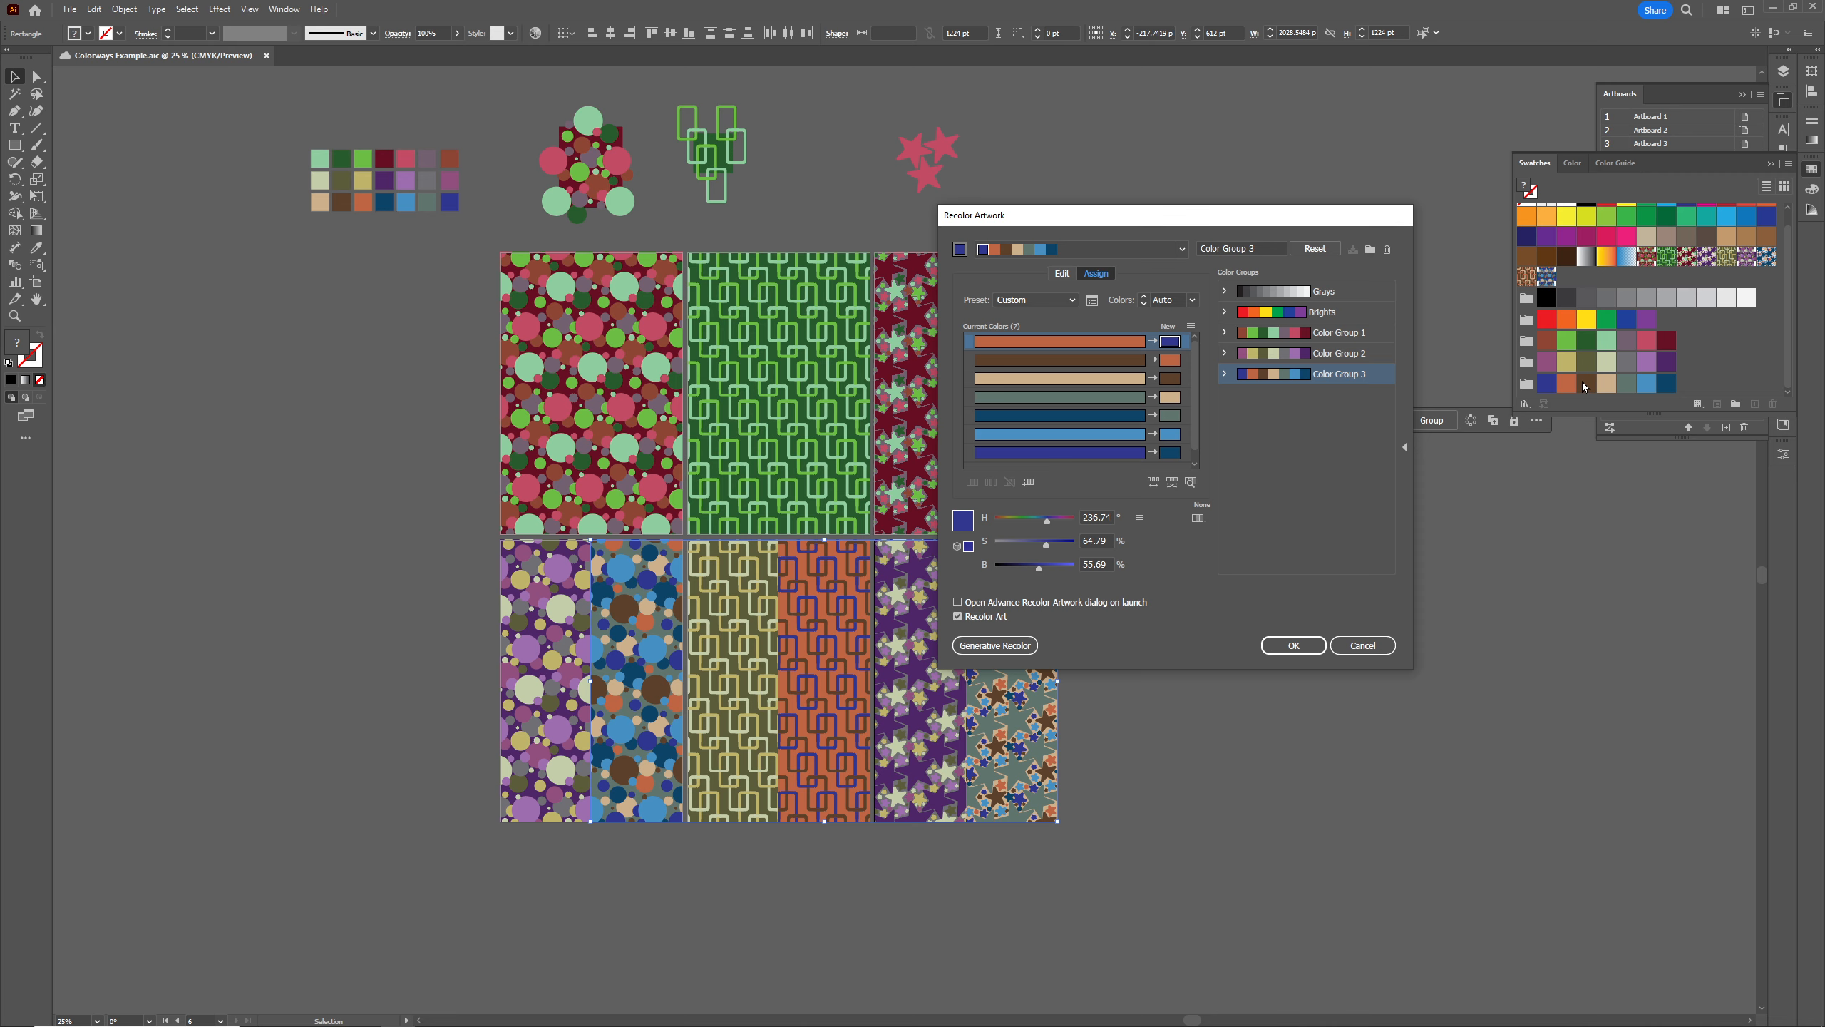
Randomly change the colour order several times until orange maps to indigo, and apply the recolour, saving the changes to Color Group 3
left_click(1152, 483)
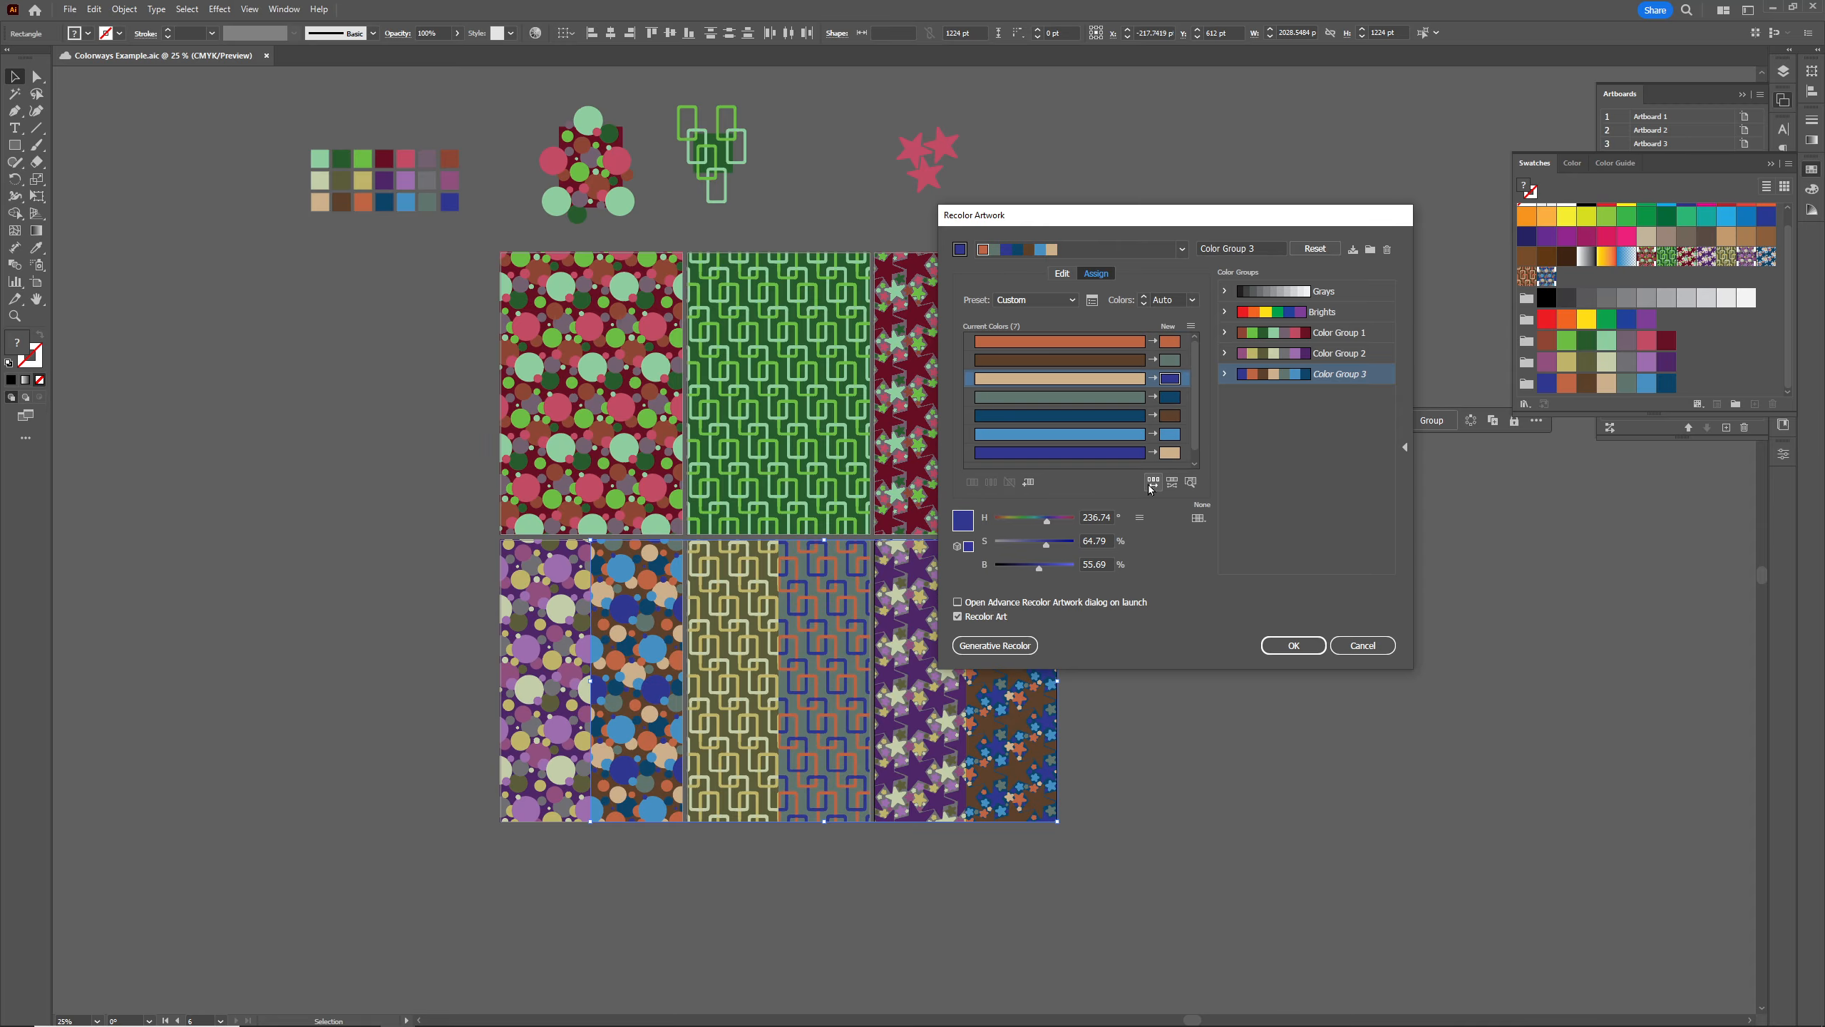
left_click(1151, 483)
left_click(1152, 484)
left_click(1151, 483)
left_click(1151, 484)
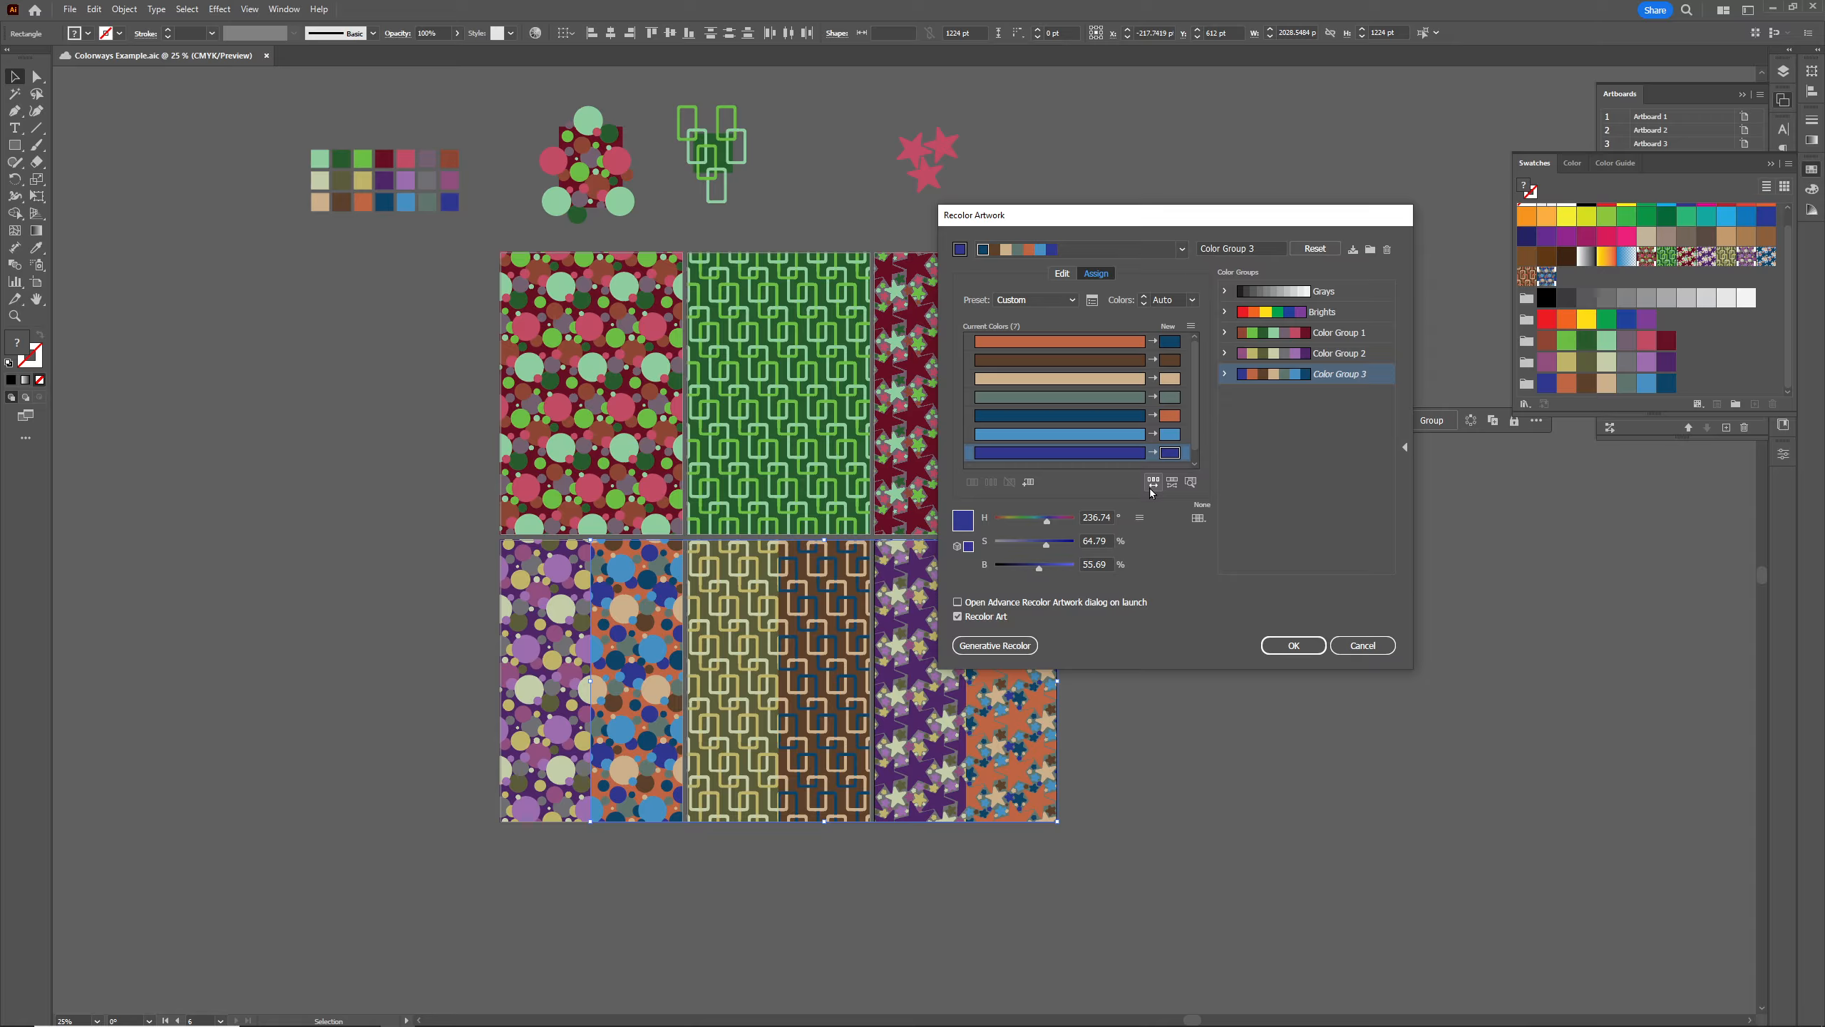
left_click(1152, 484)
left_click(1151, 484)
left_click(1152, 483)
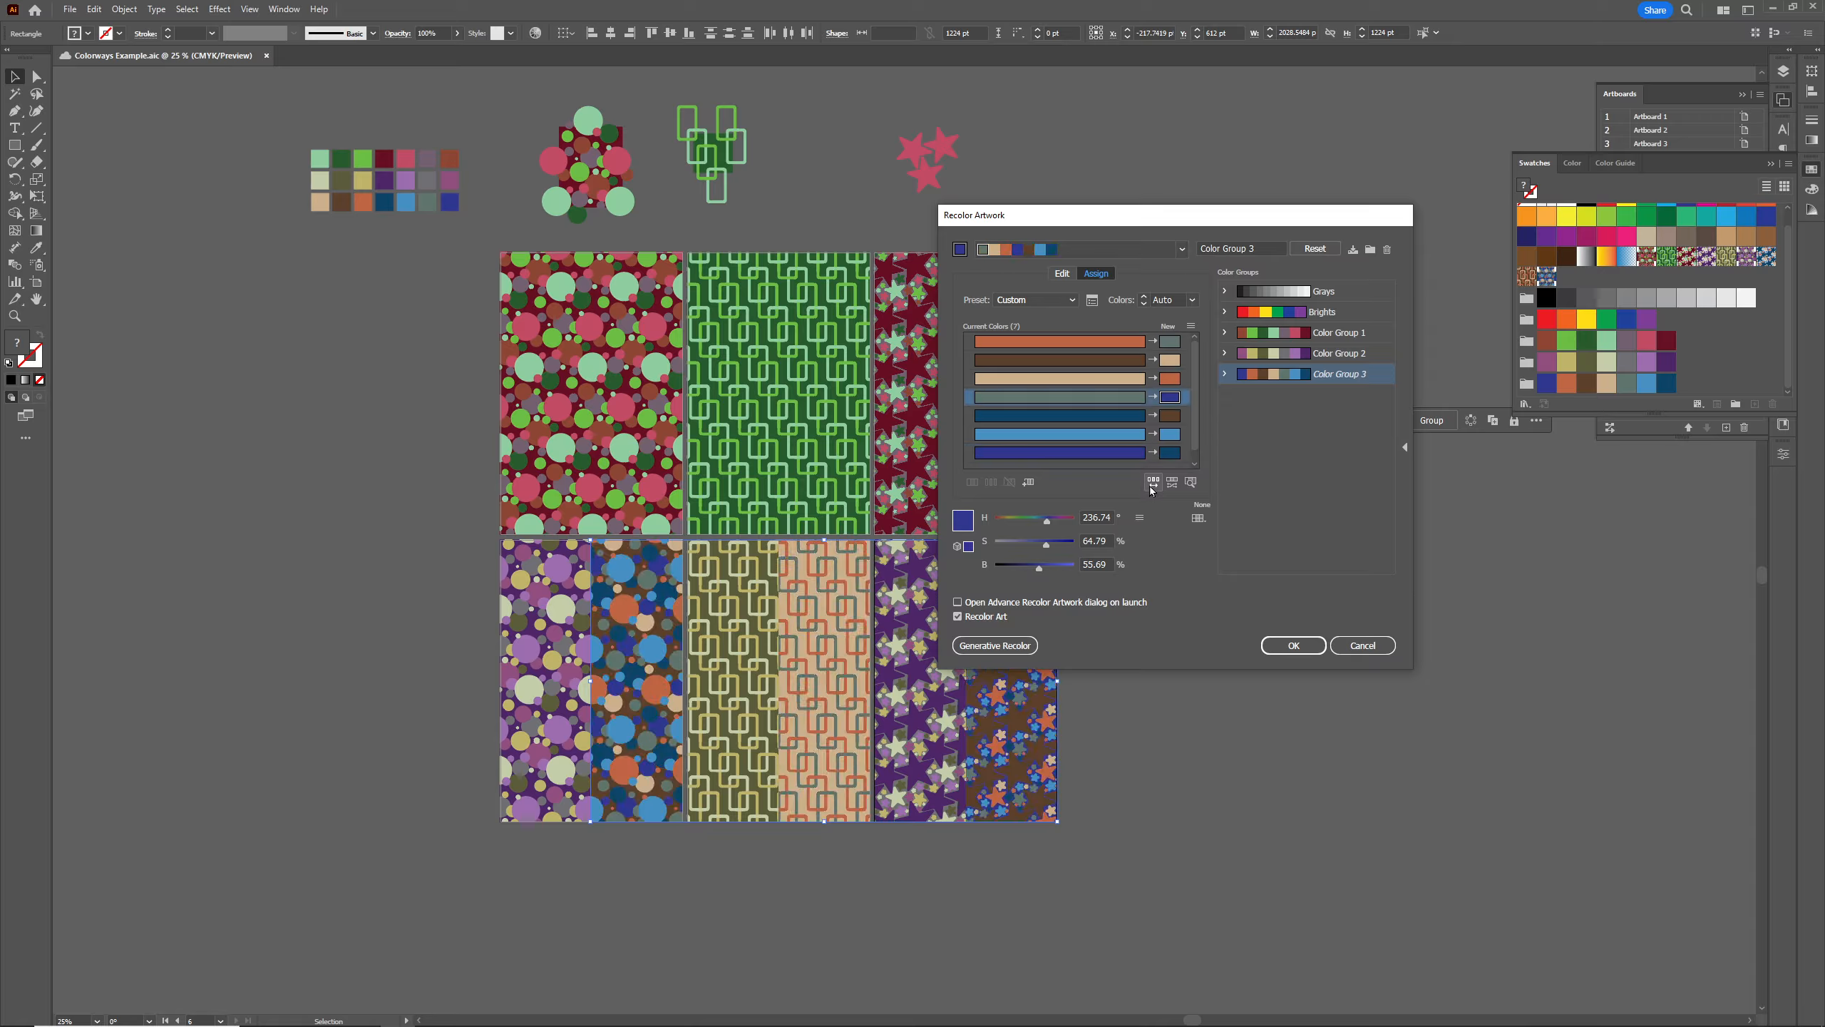
left_click(1152, 486)
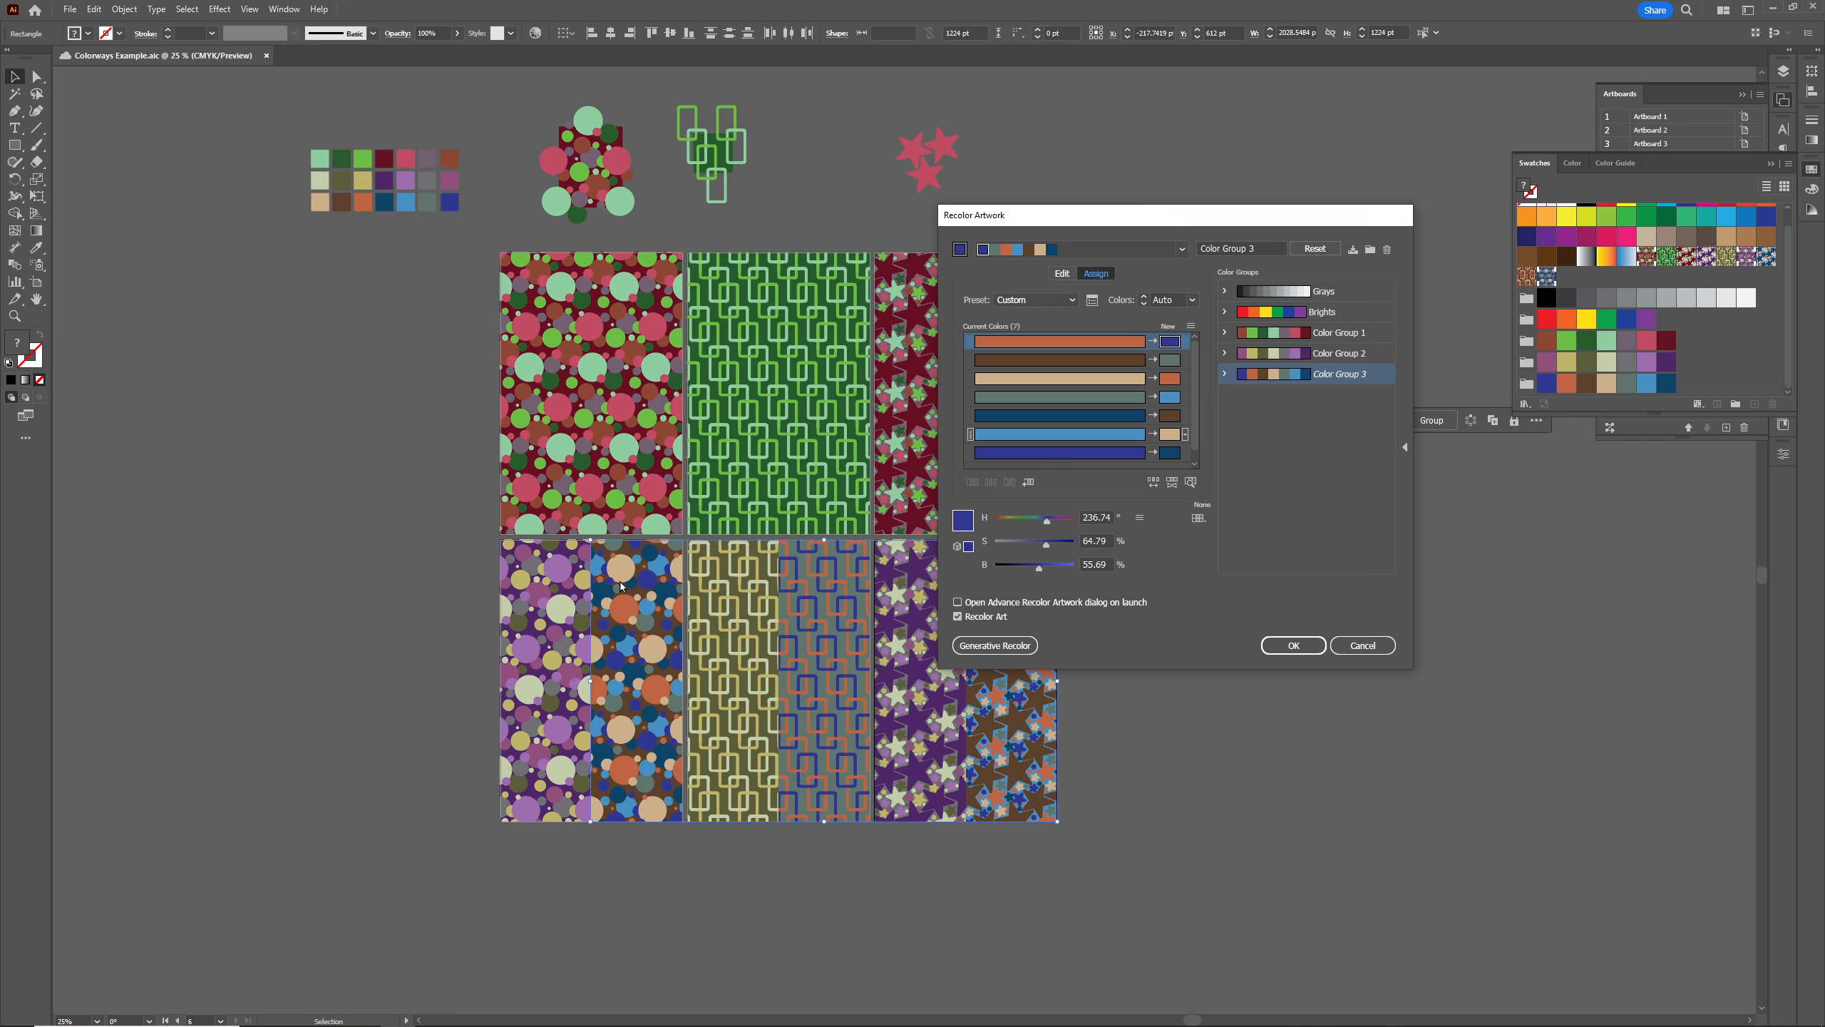
left_click(1291, 646)
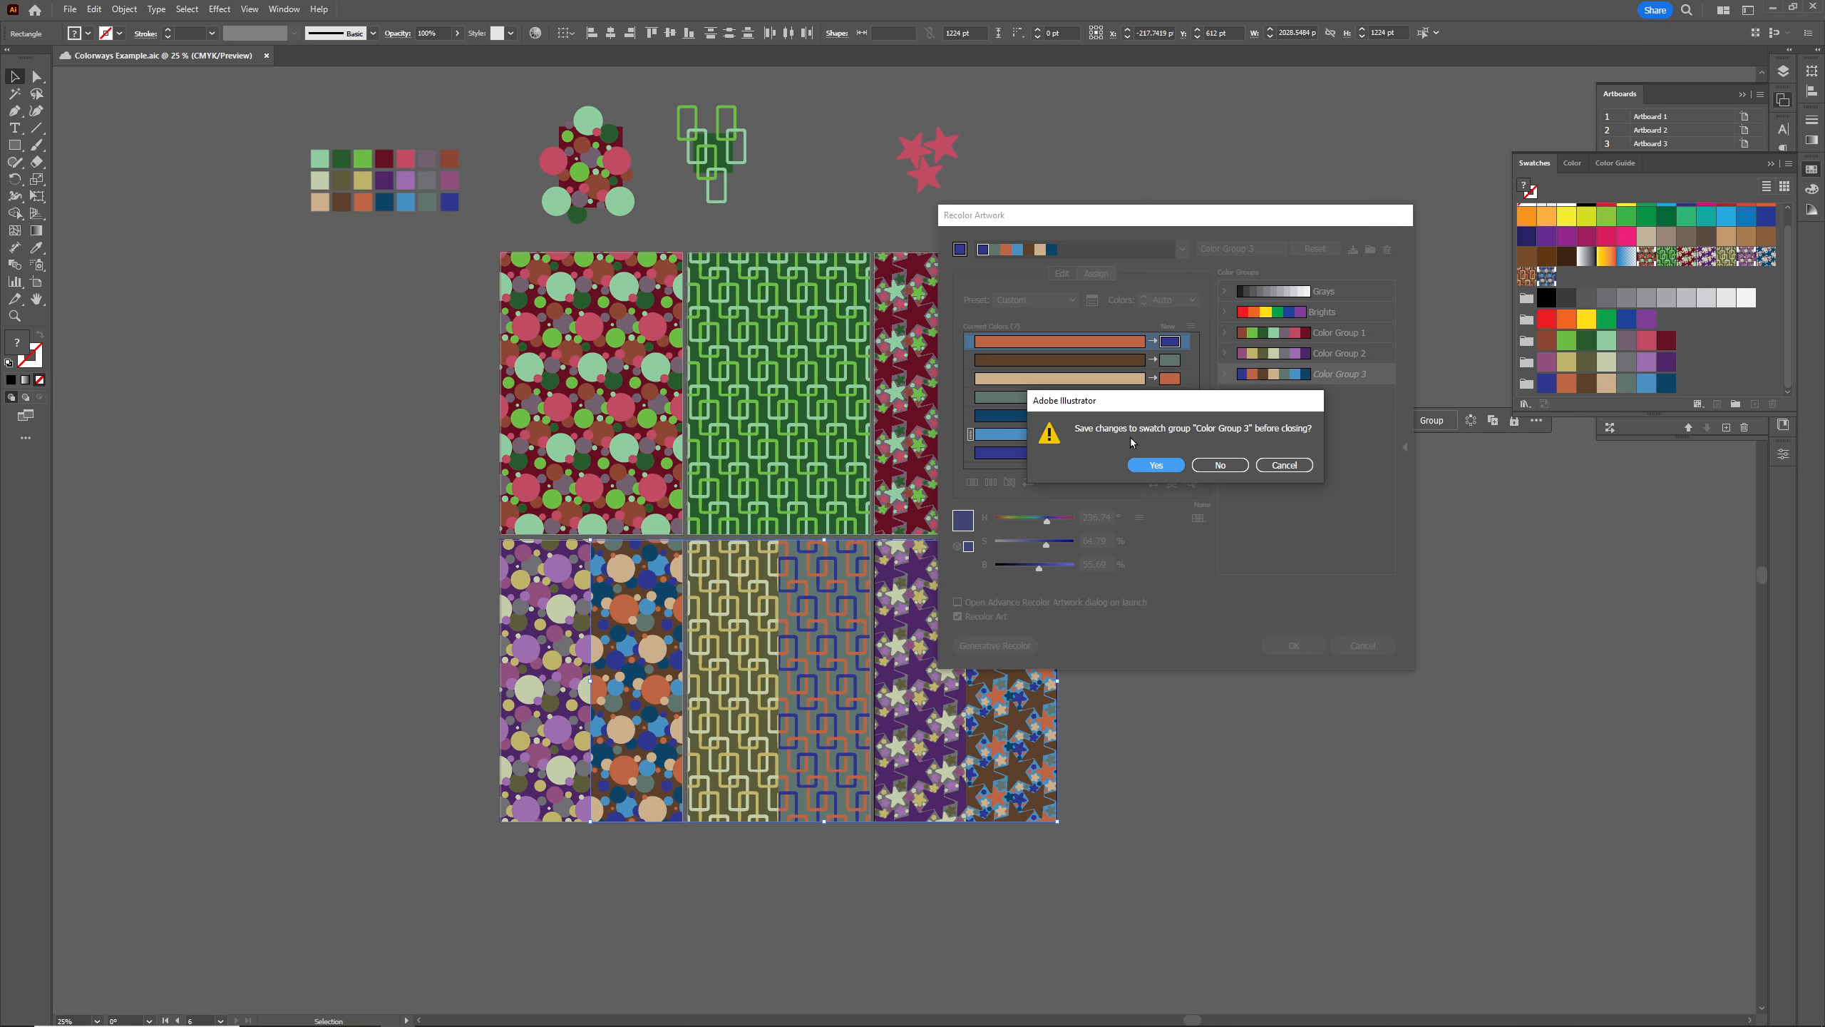
left_click(1158, 464)
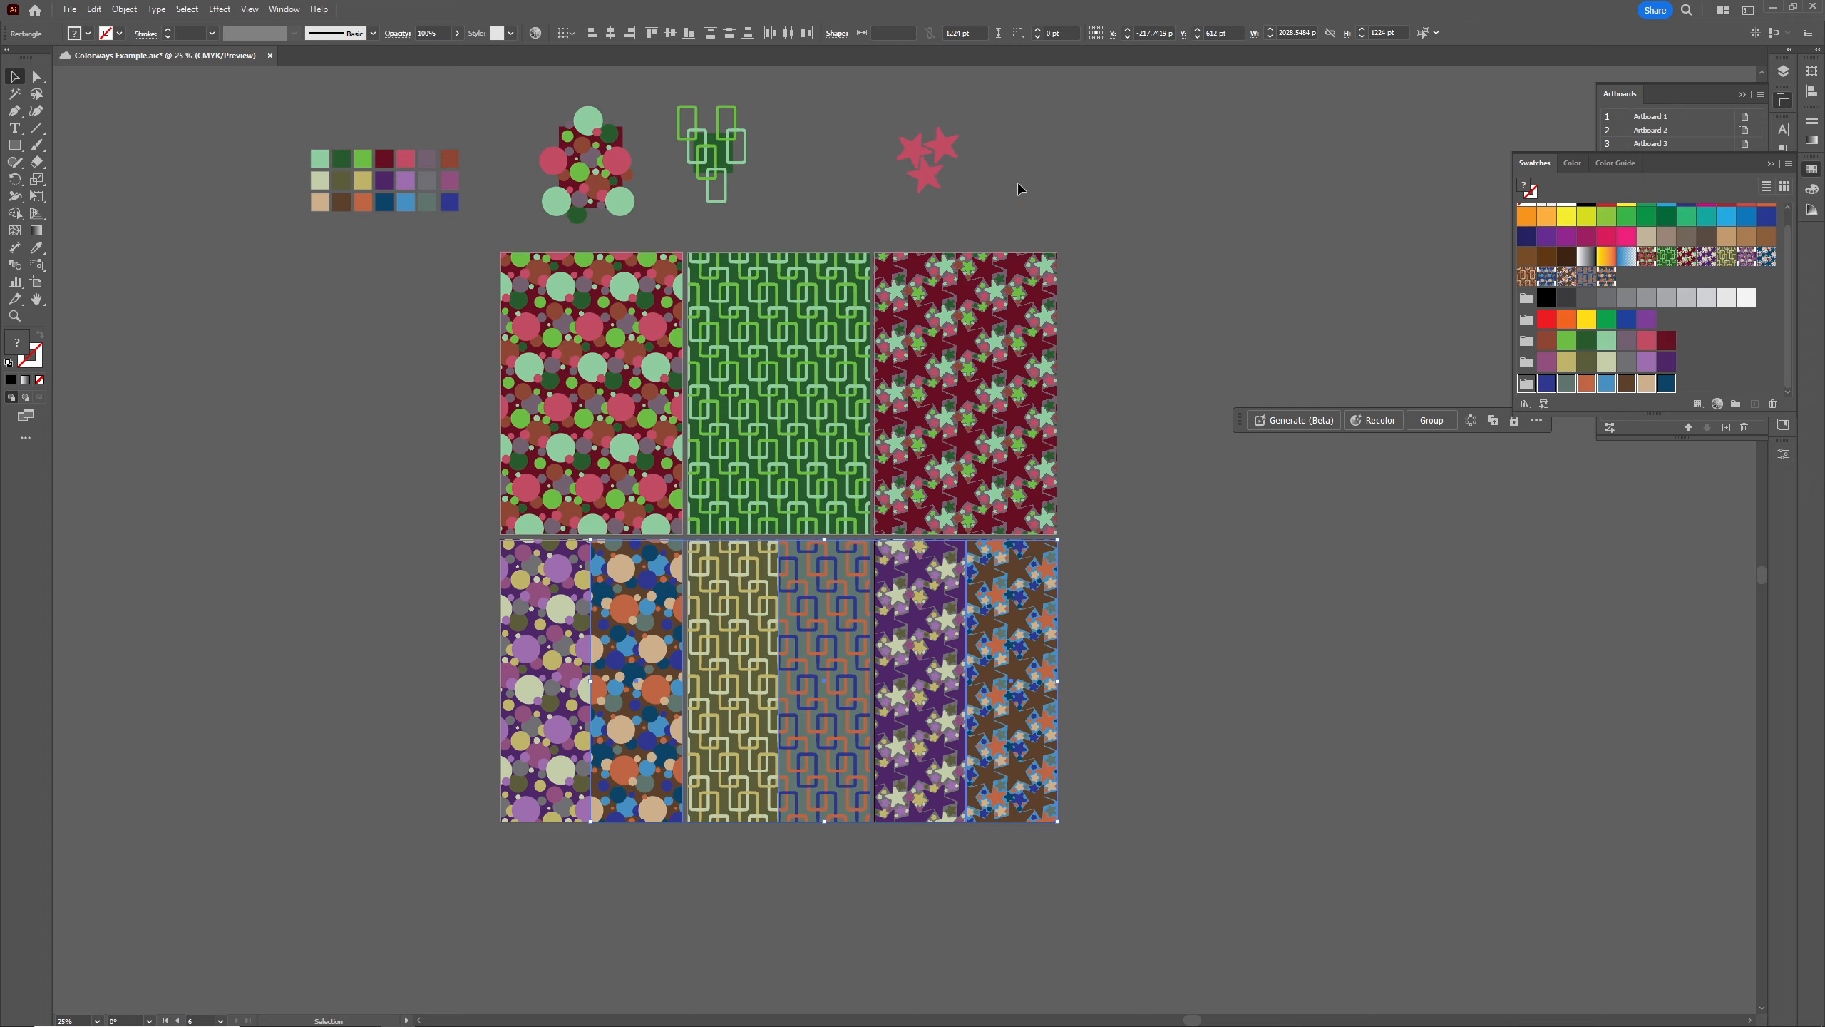
Close the recolour options and undo the random colour order recolouring of the right halves
left_click(543, 37)
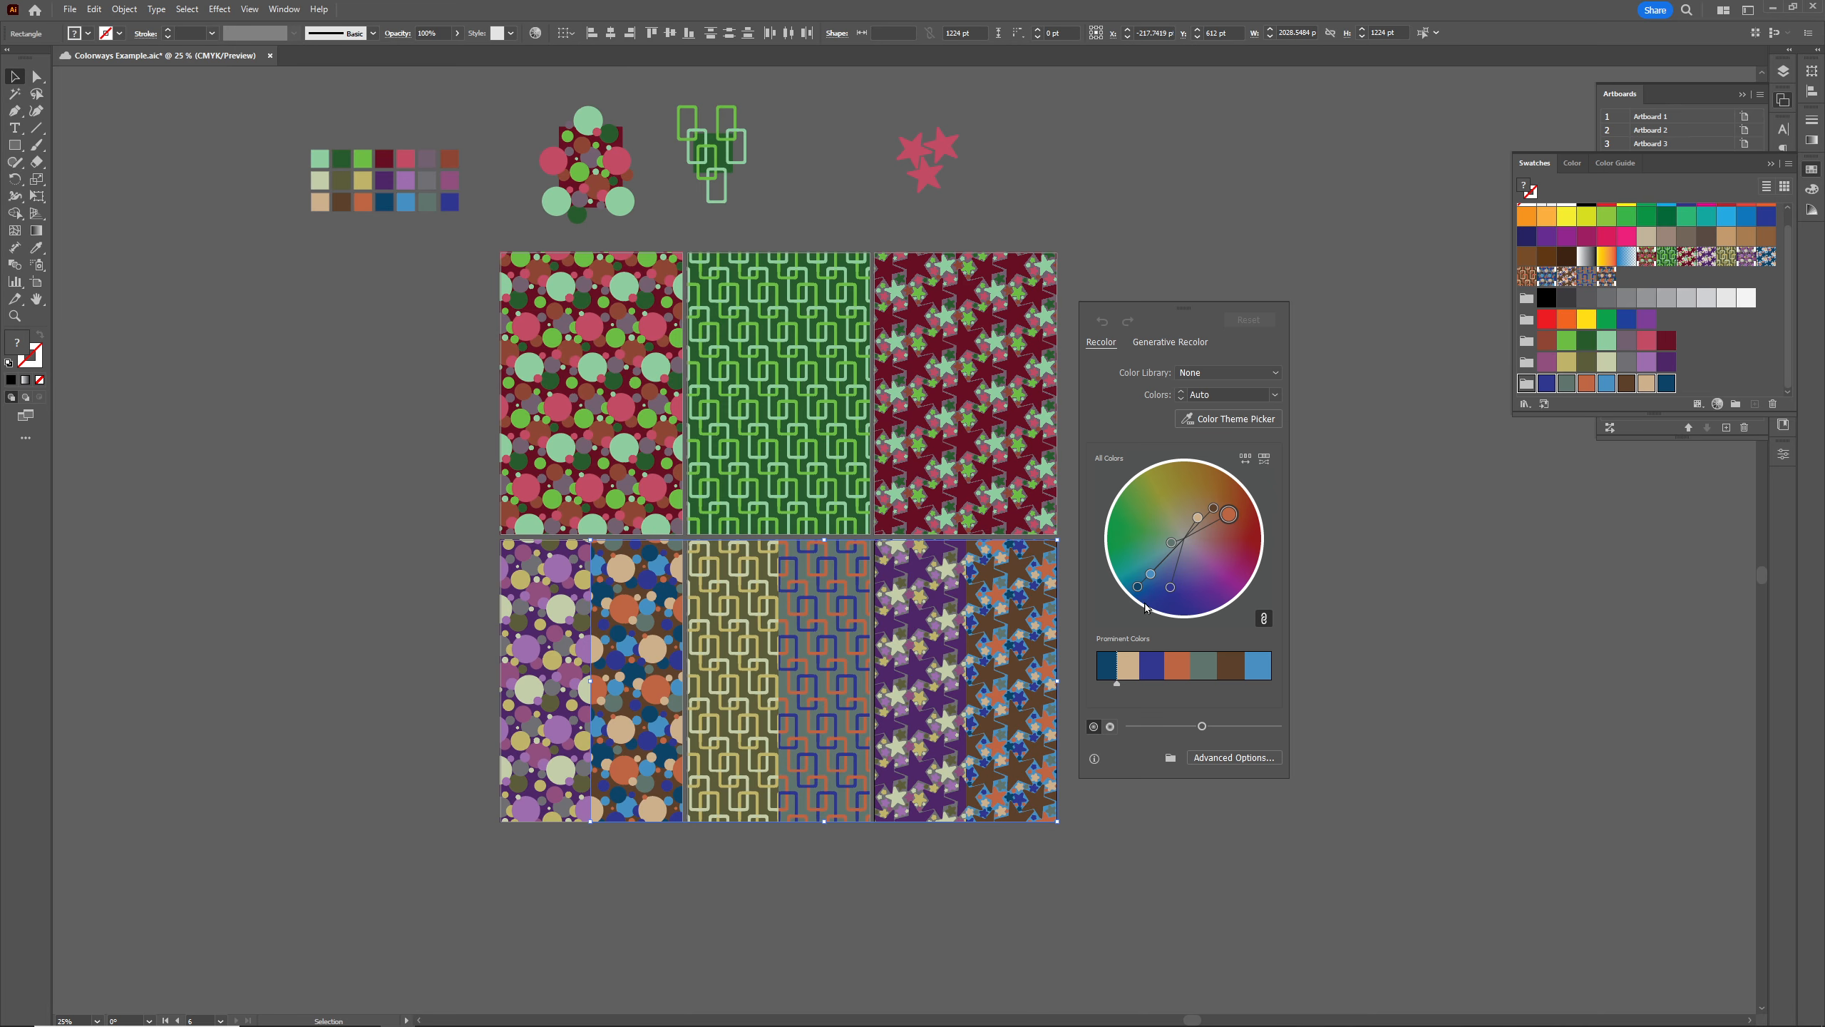
left_click(1364, 363)
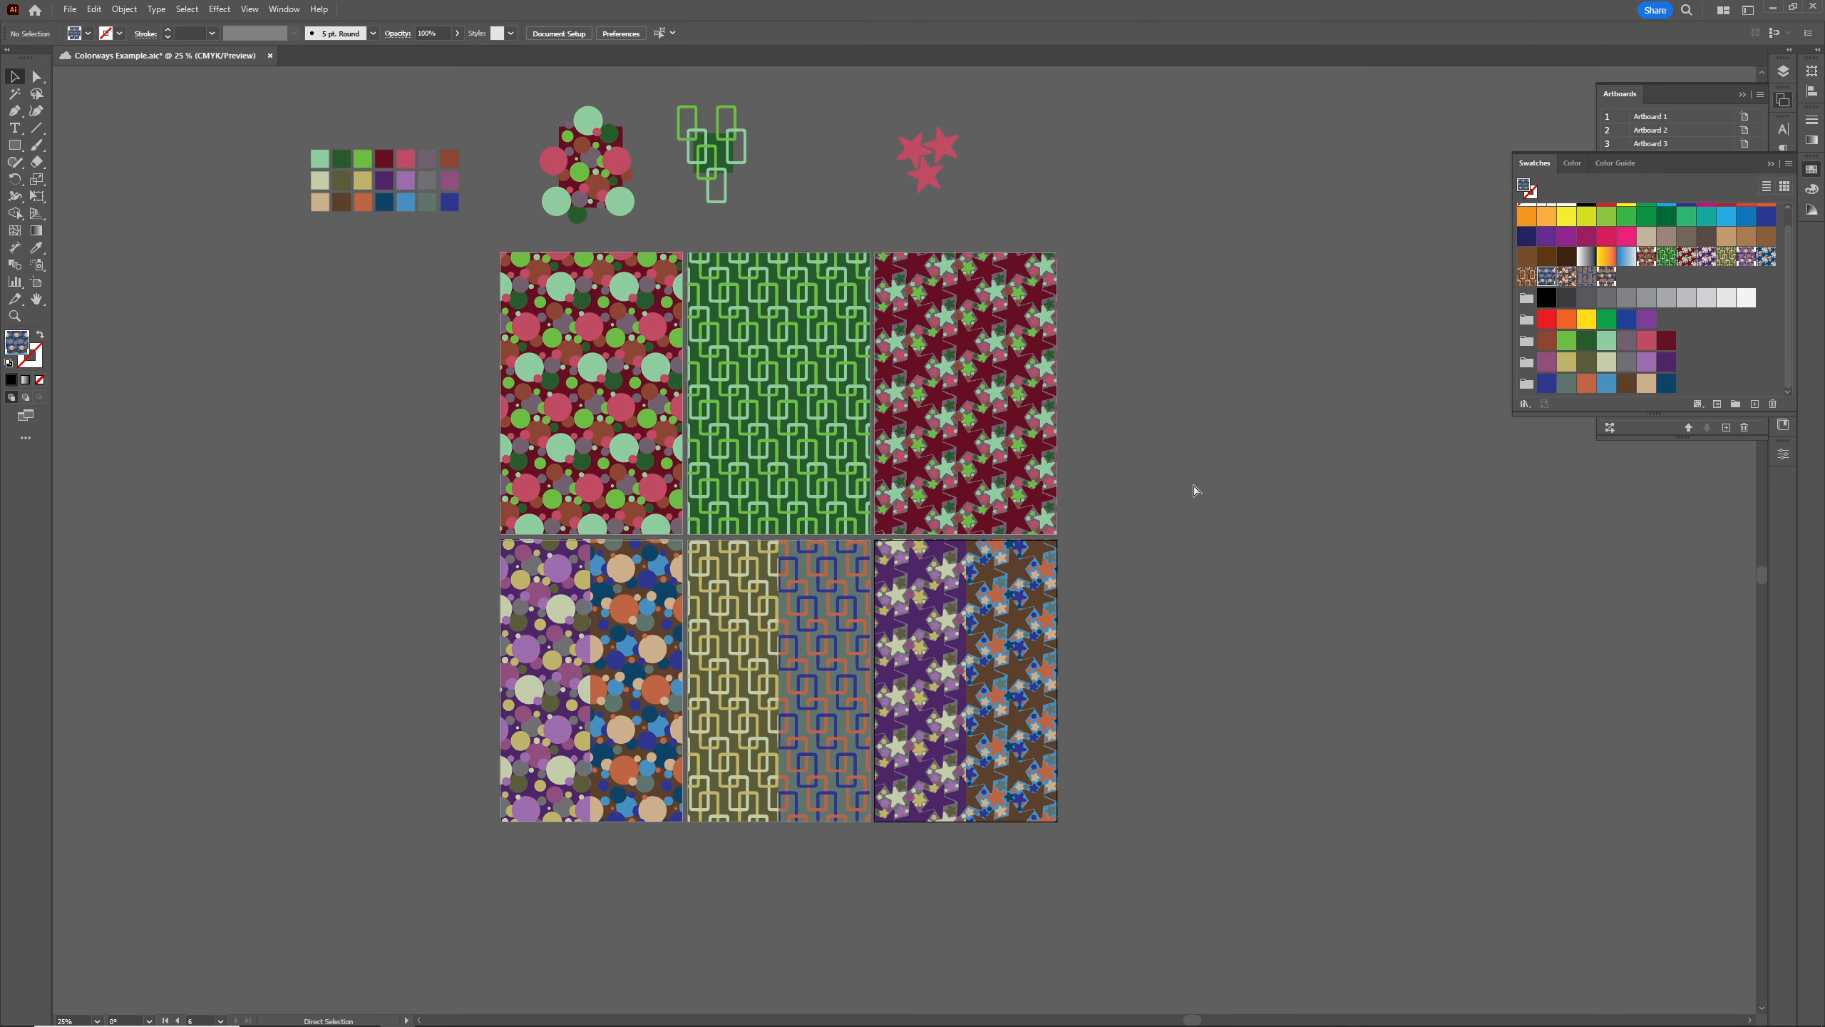
key("ctrl+z")
key("ctrl+s")
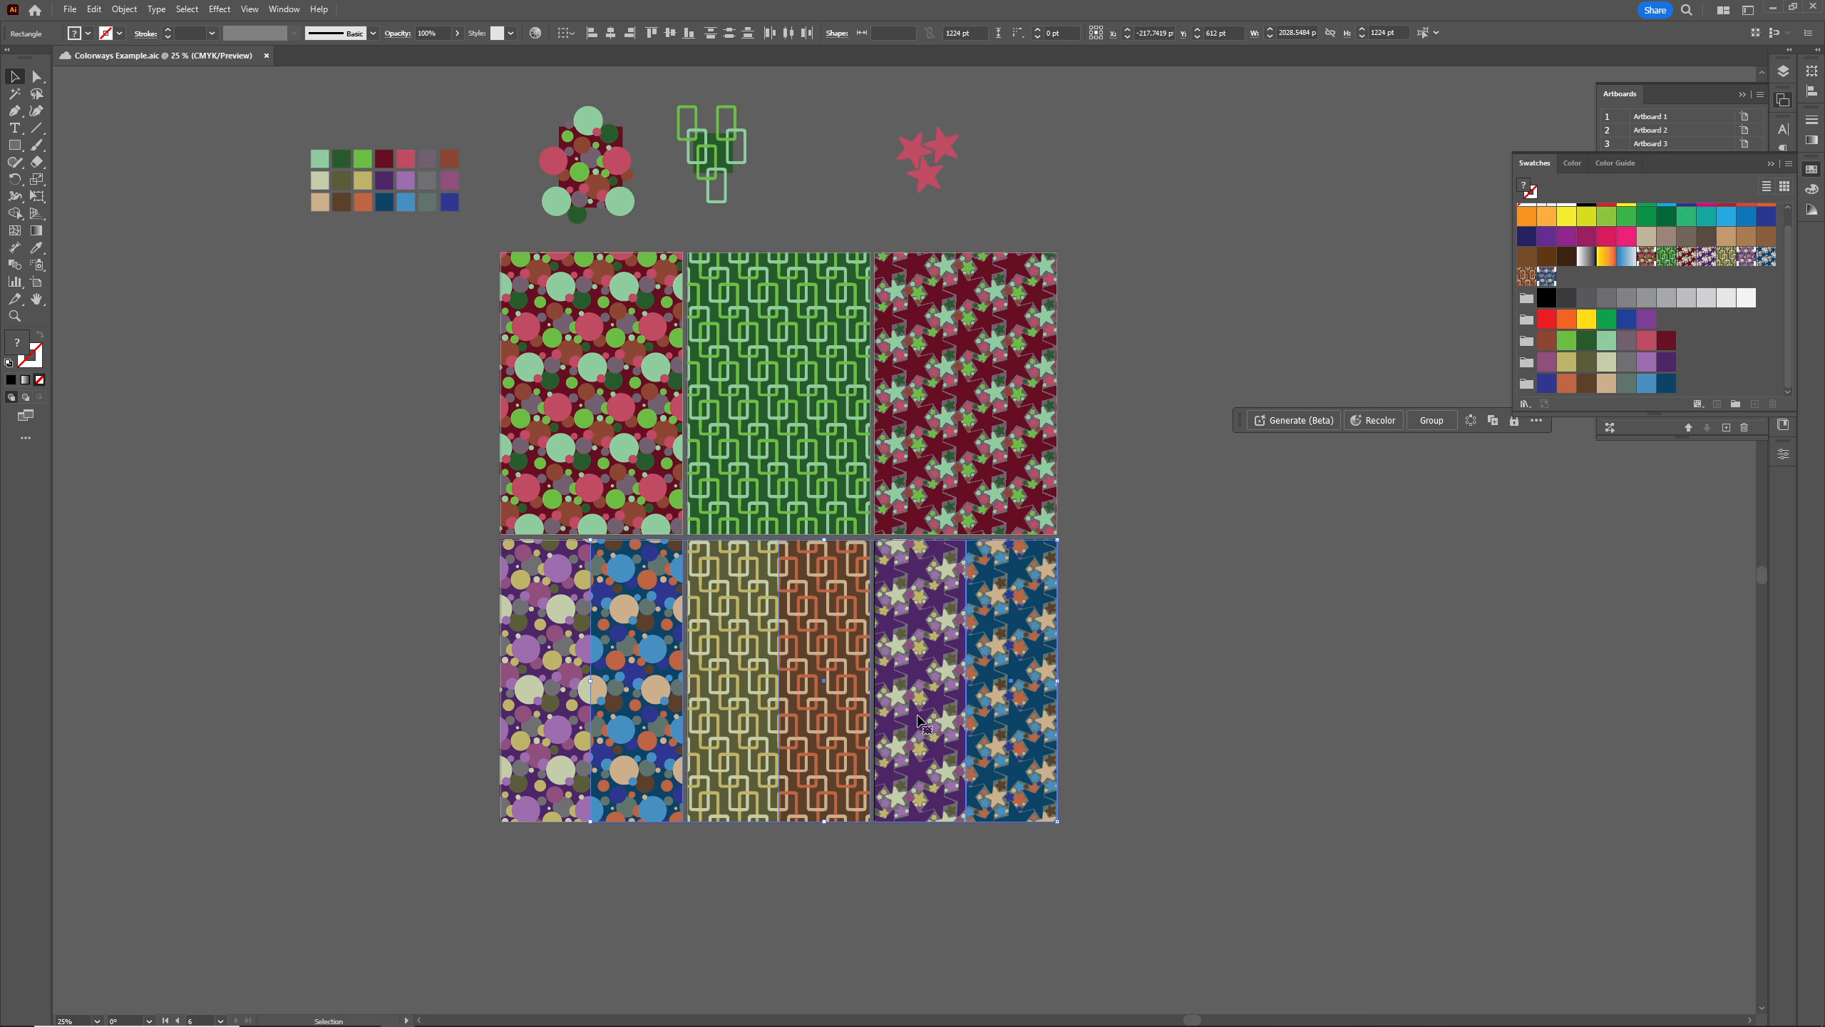
Reassign Color Group 3 to the right halves in the advanced recolour options, with Exact colorization for all colours
left_click(535, 33)
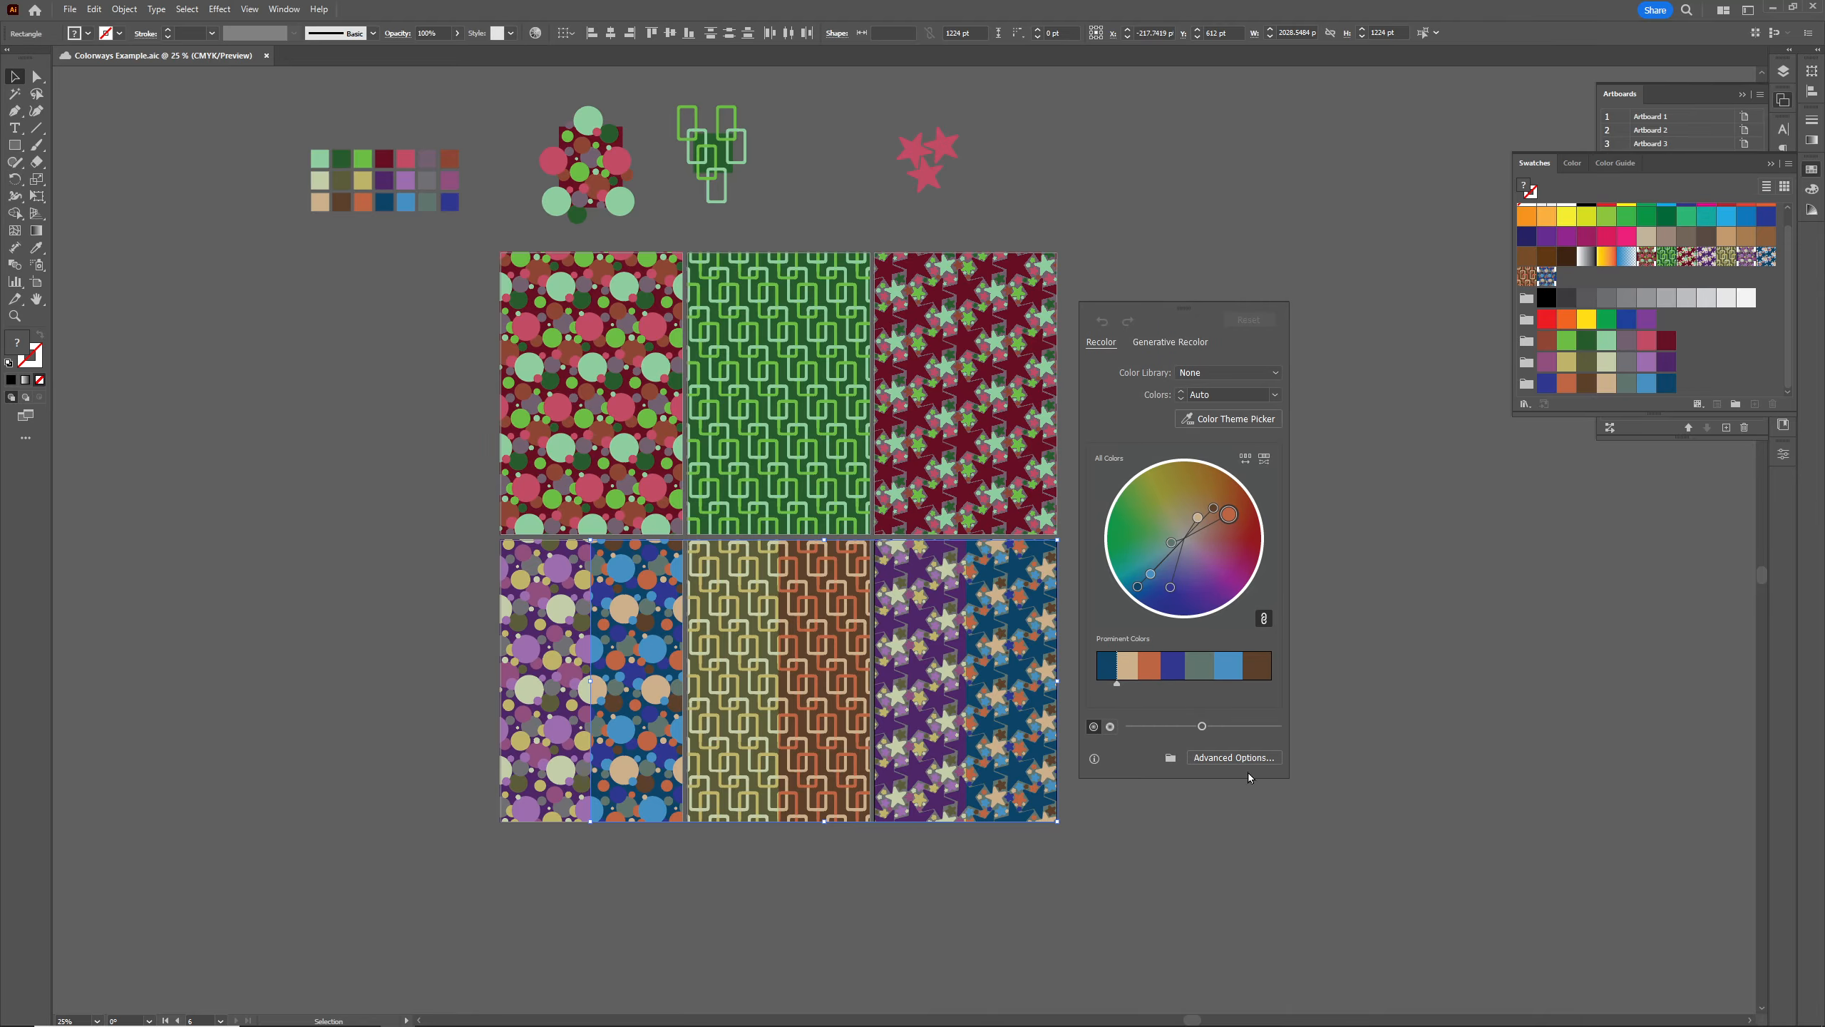
left_click(1190, 759)
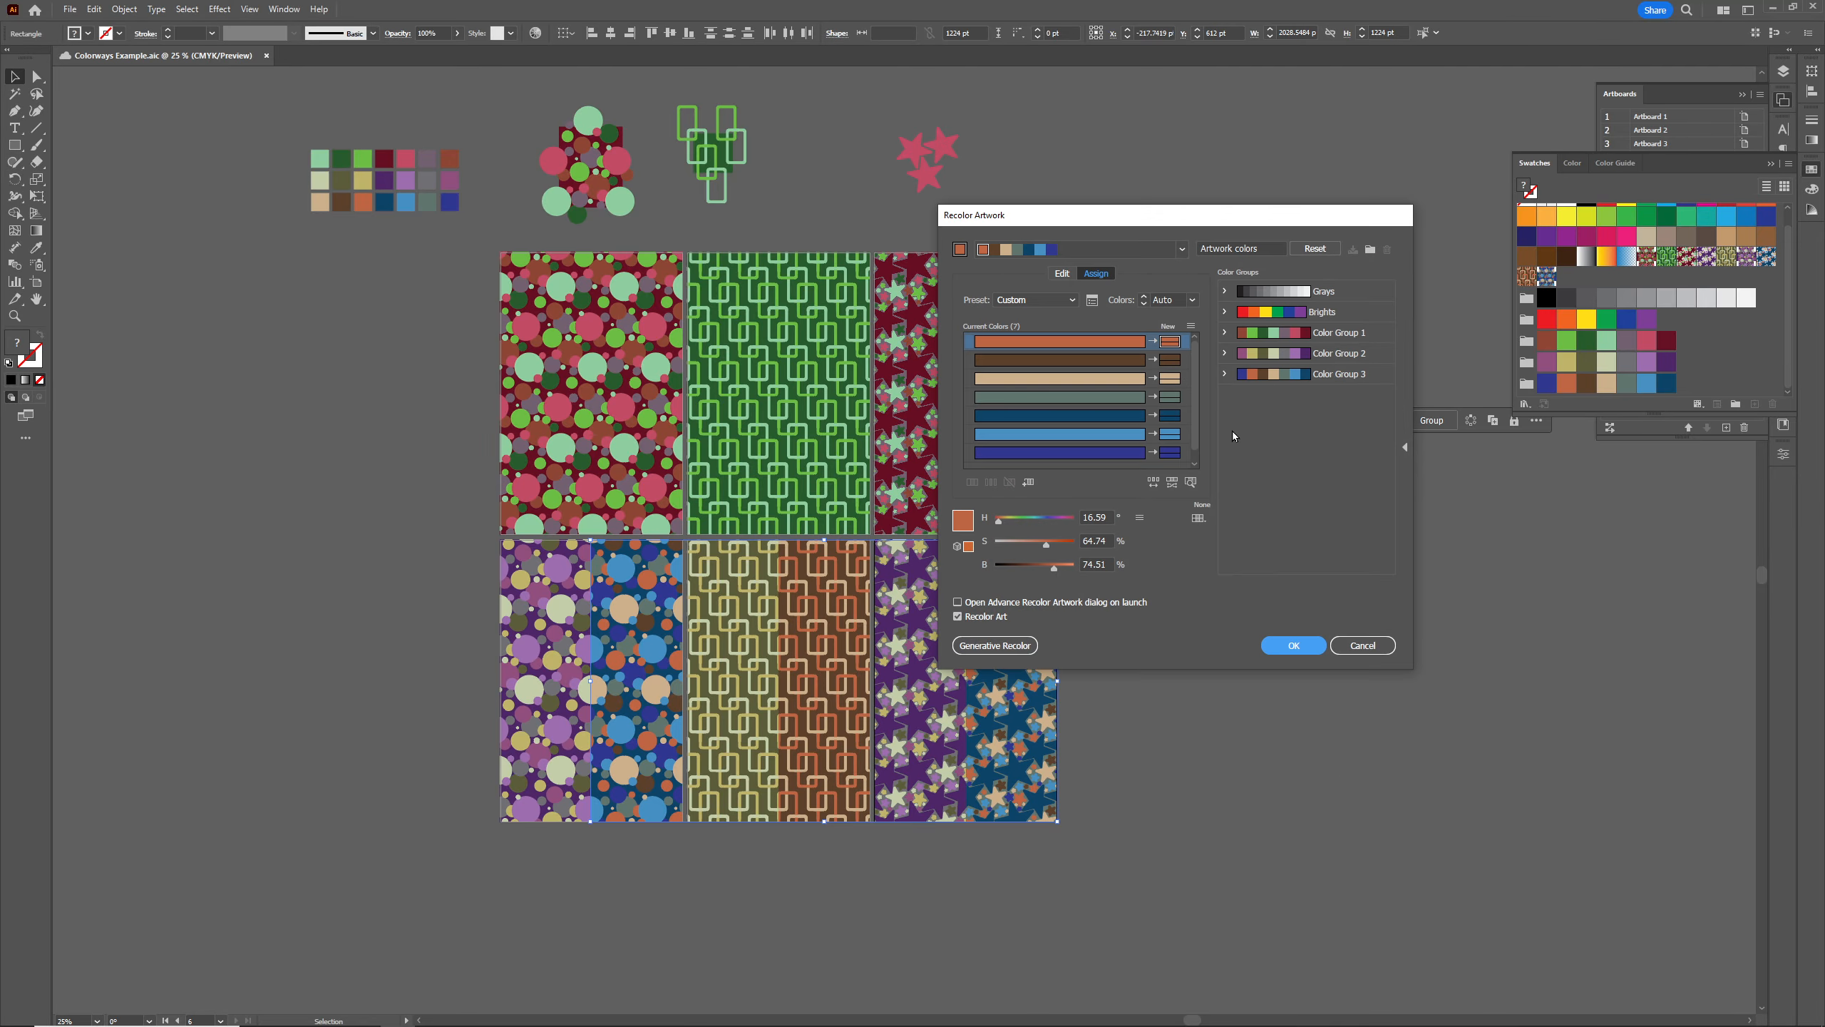
left_click(1299, 374)
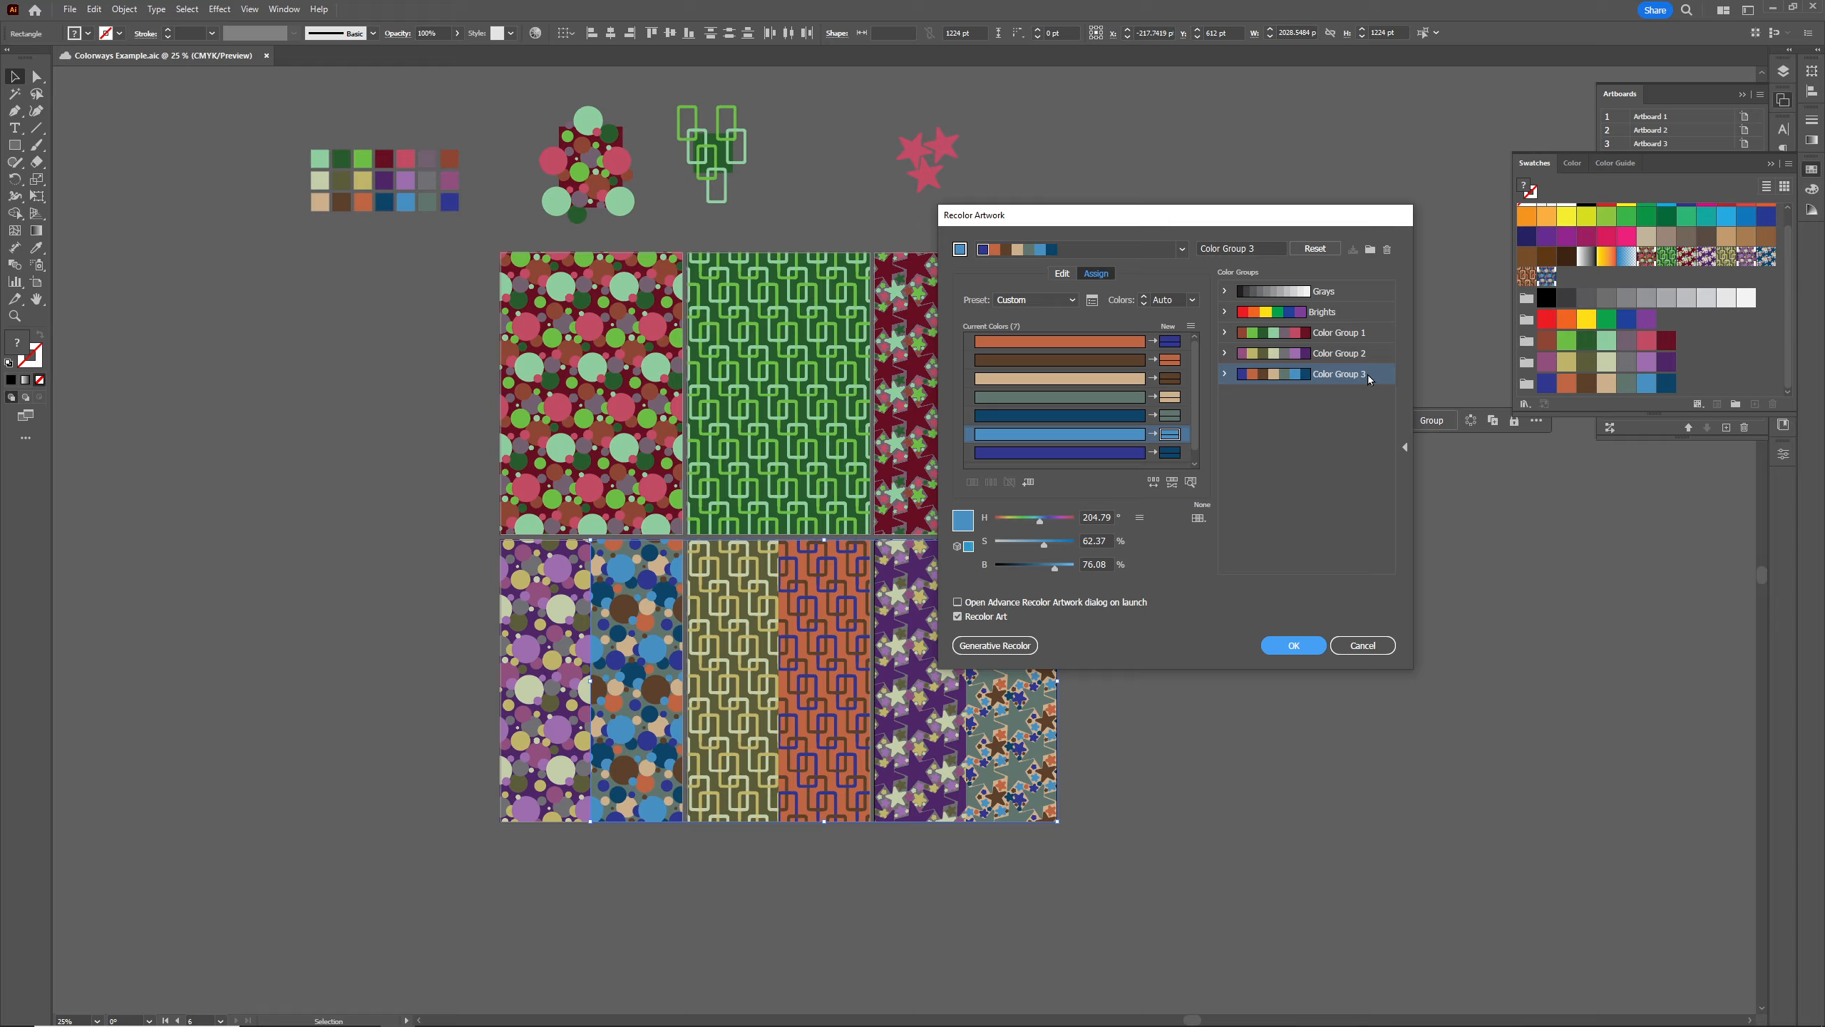
left_click(1186, 342)
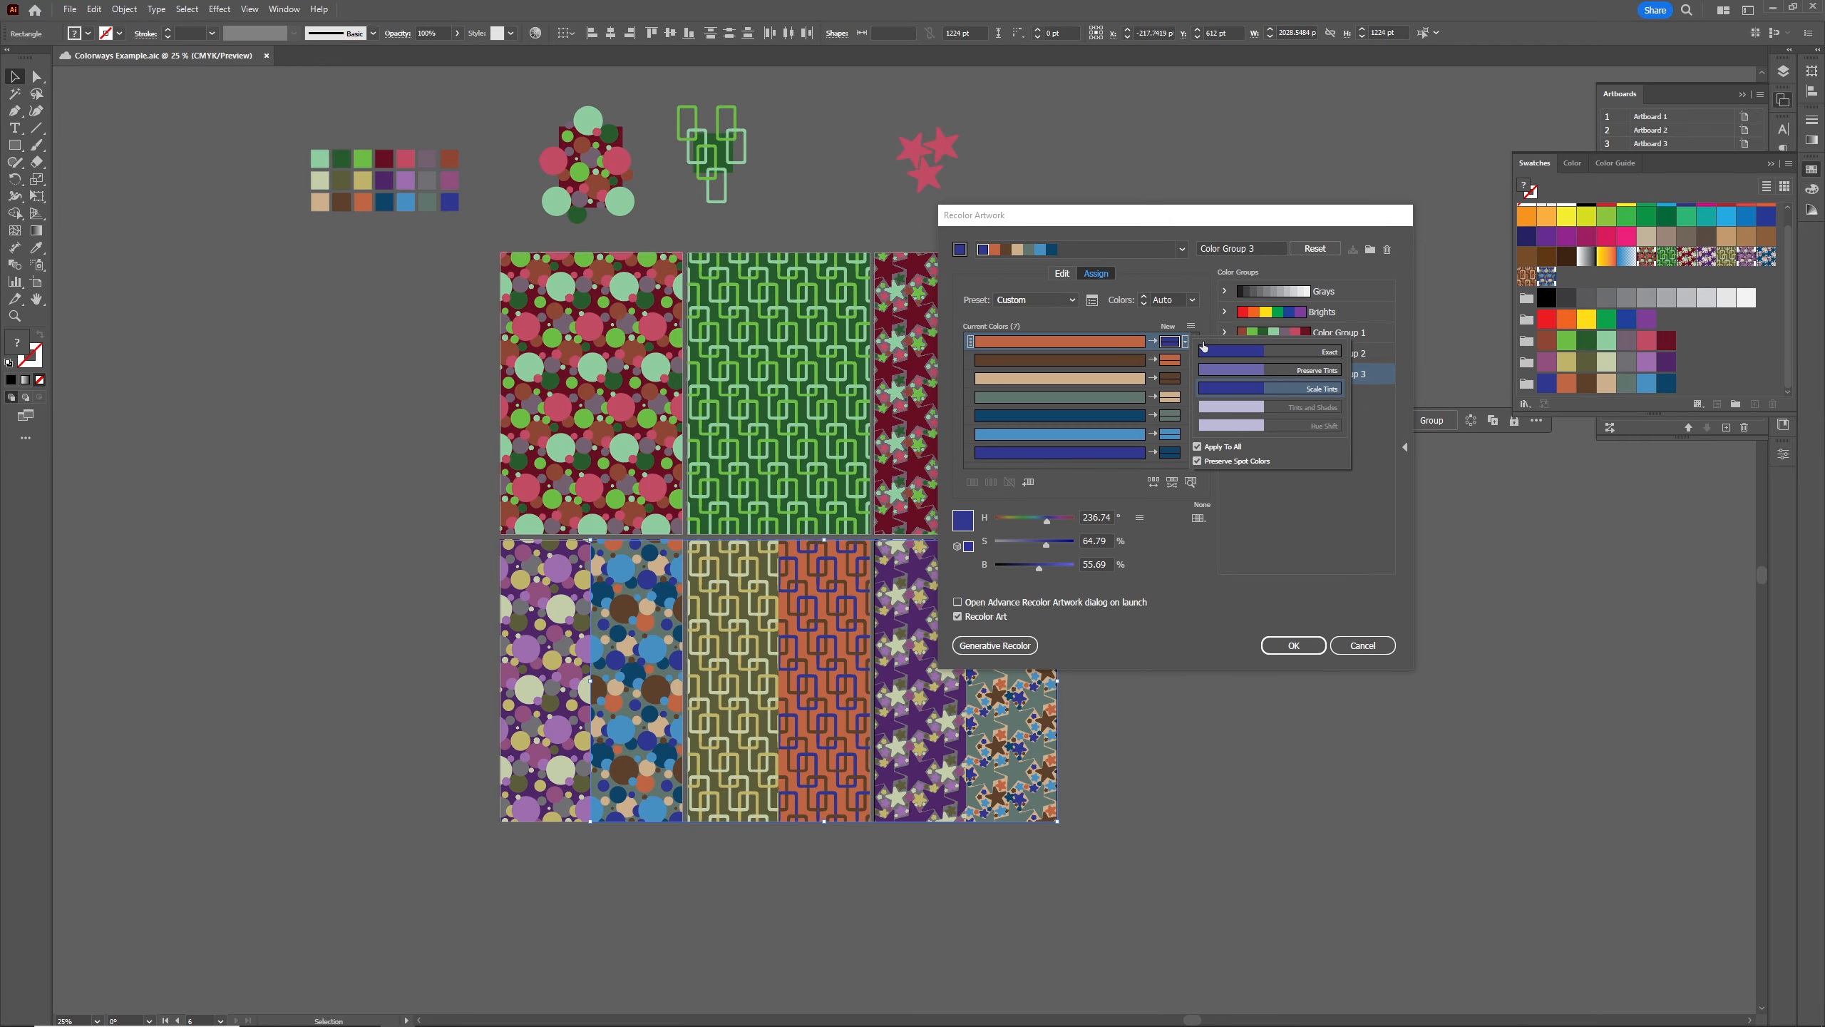
left_click(1264, 484)
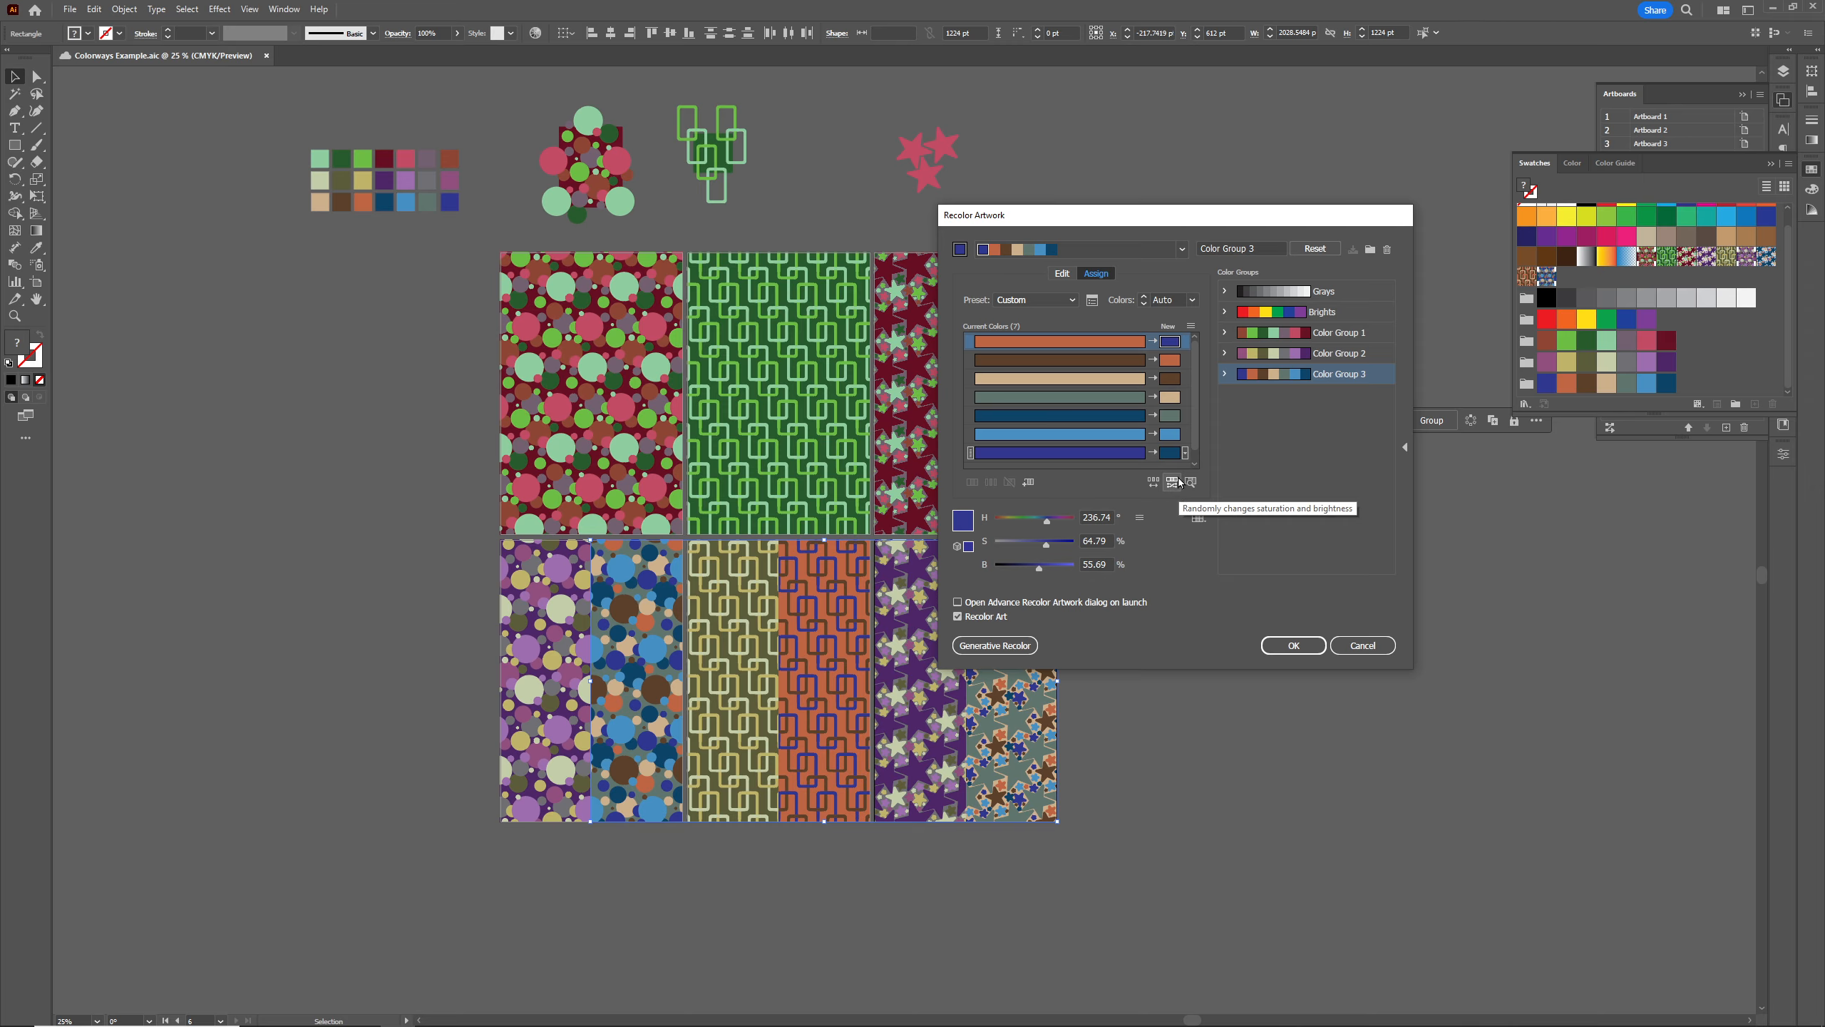
Randomly change the saturation and brightness of the new colours several times and apply the result, saving the changes to Color Group 3
left_click(1172, 482)
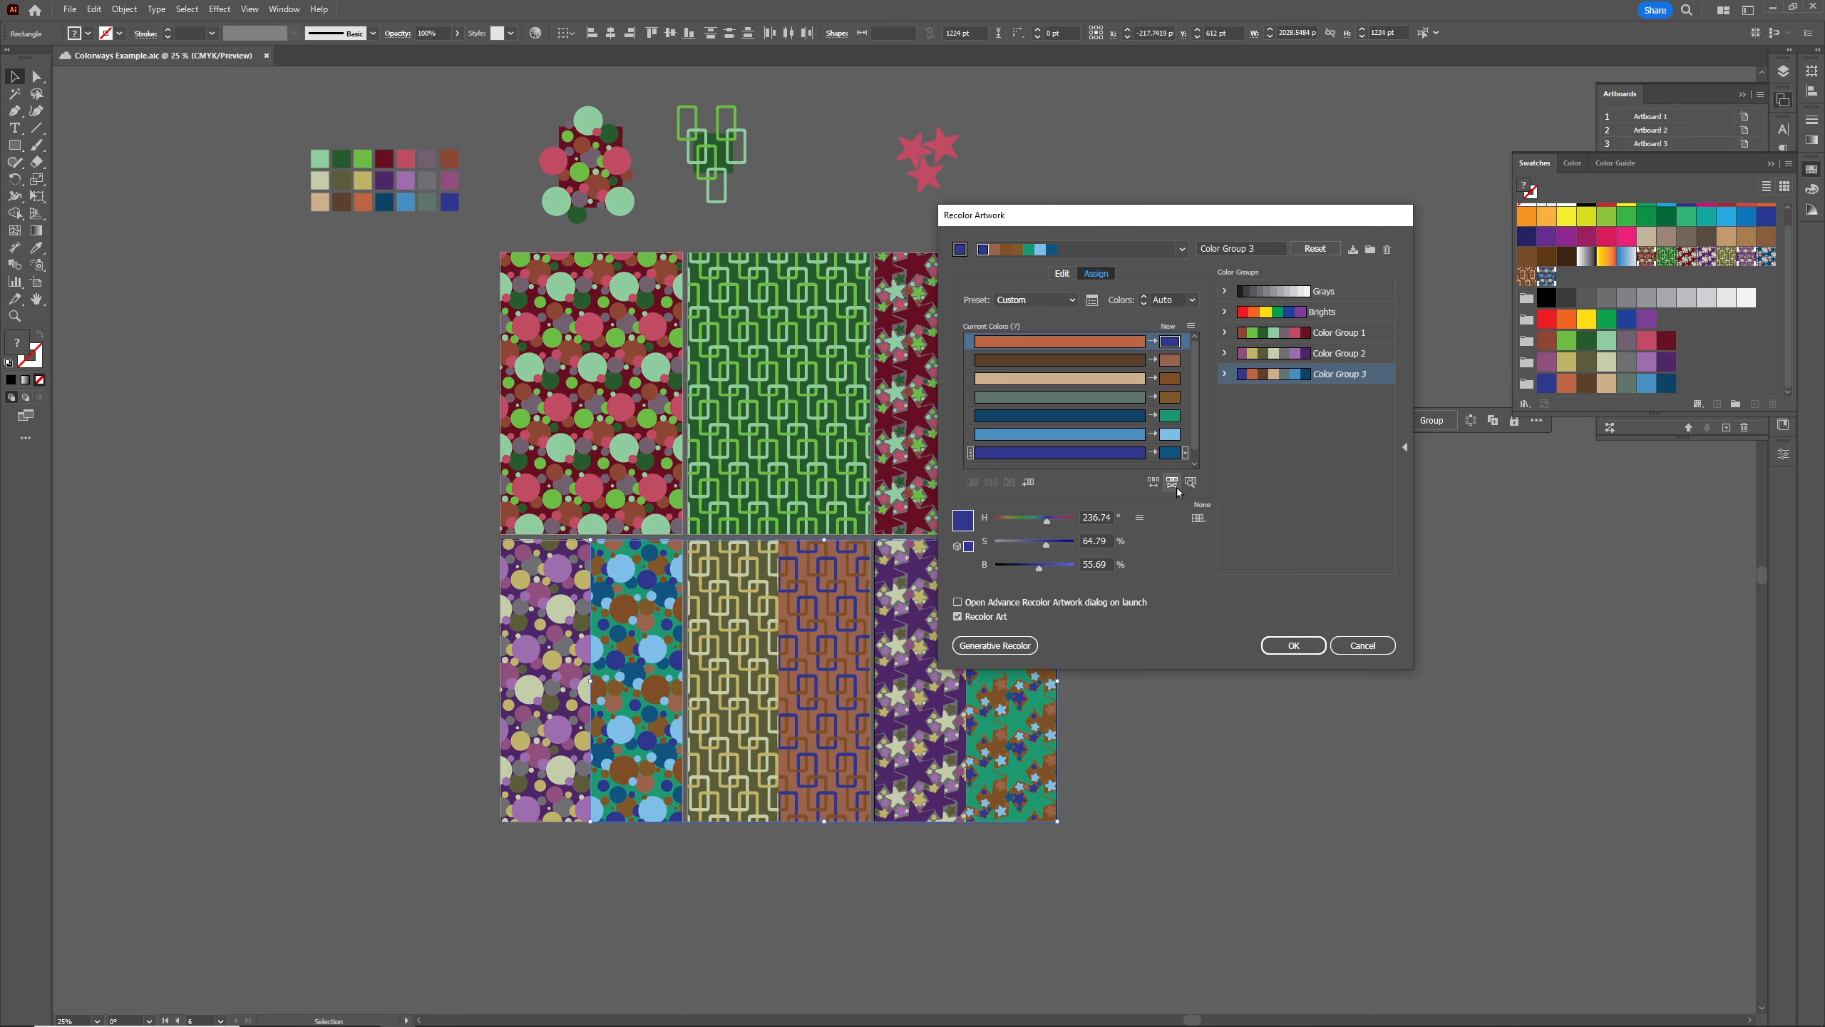
left_click(1173, 482)
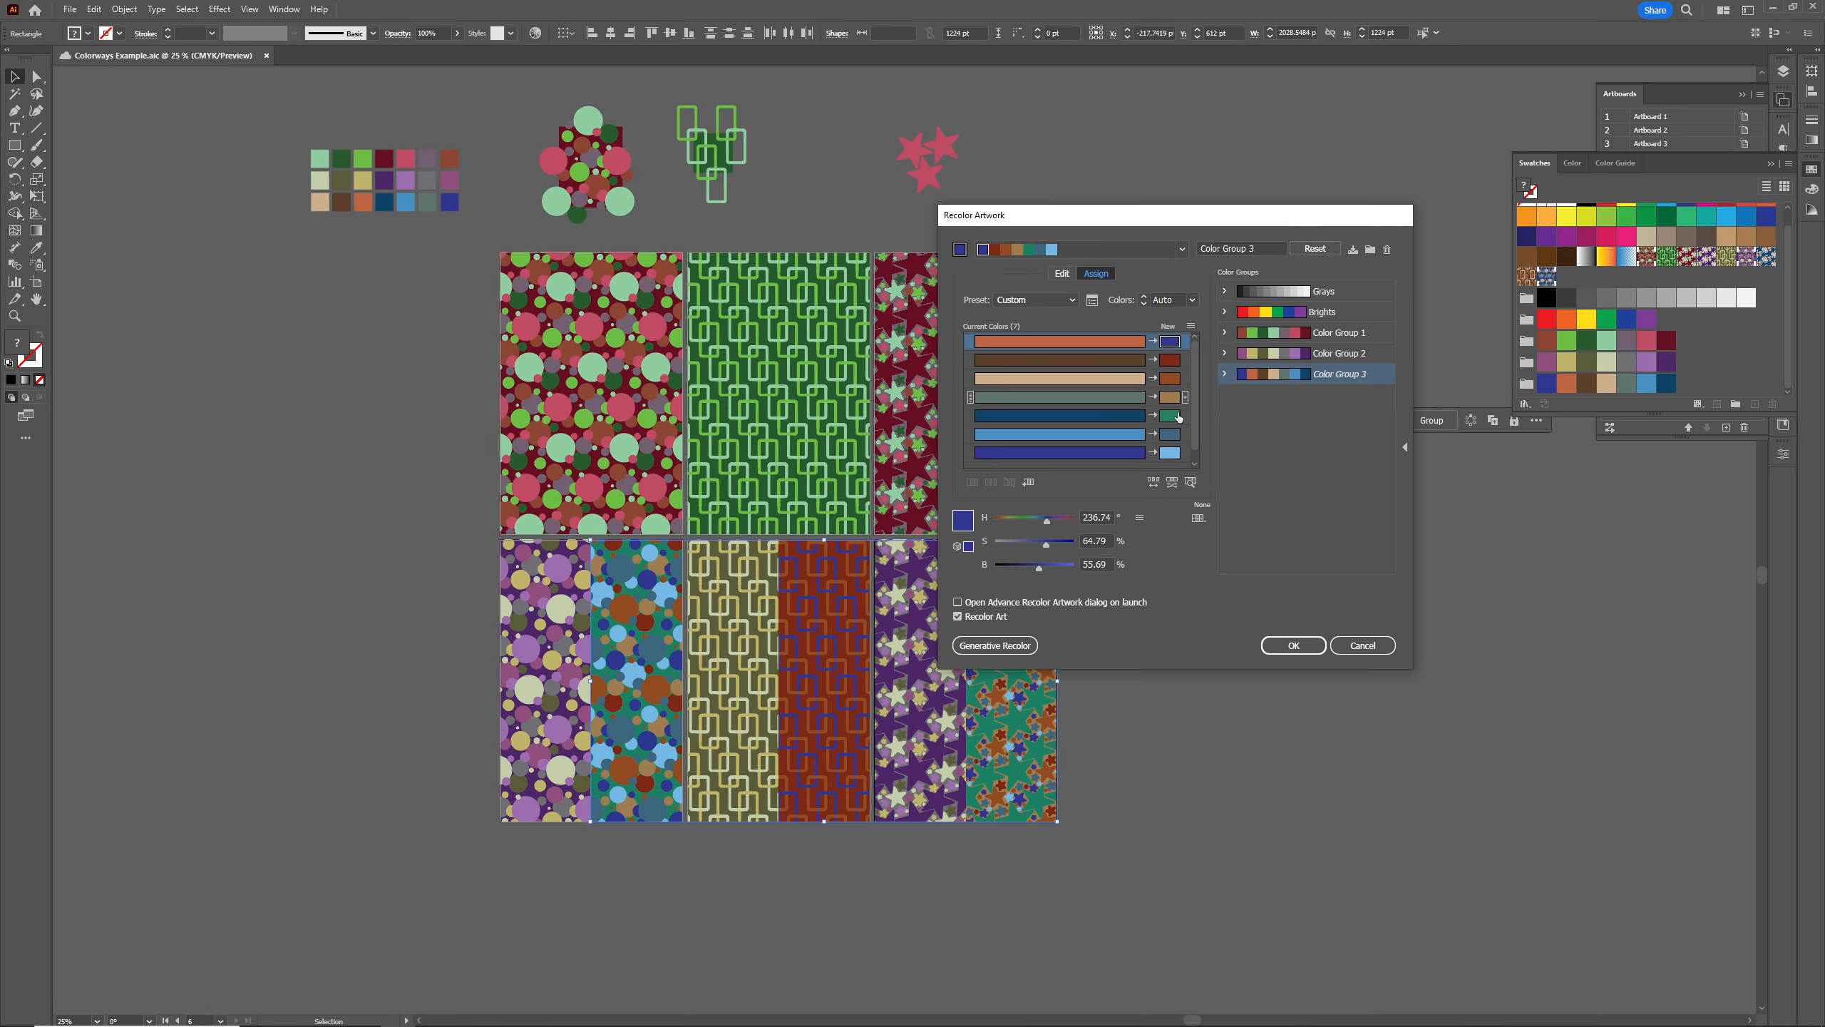
left_click(1172, 482)
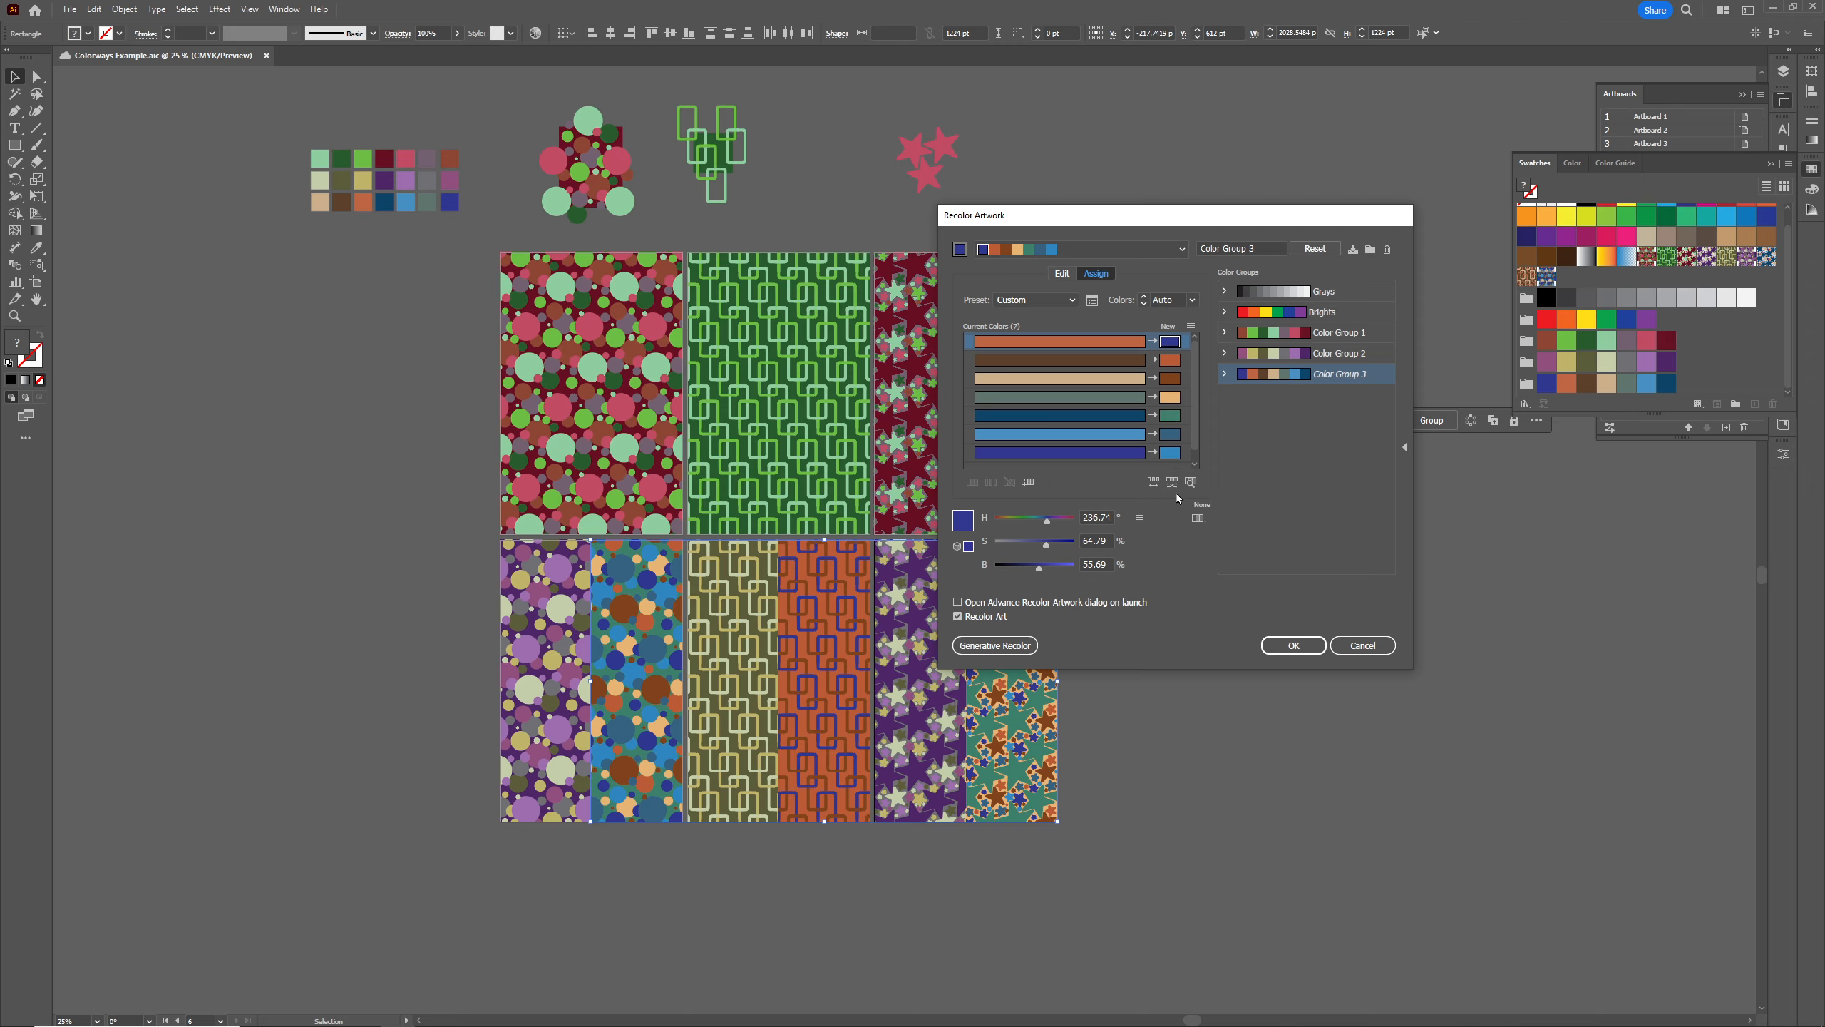
left_click(1174, 485)
left_click(1174, 486)
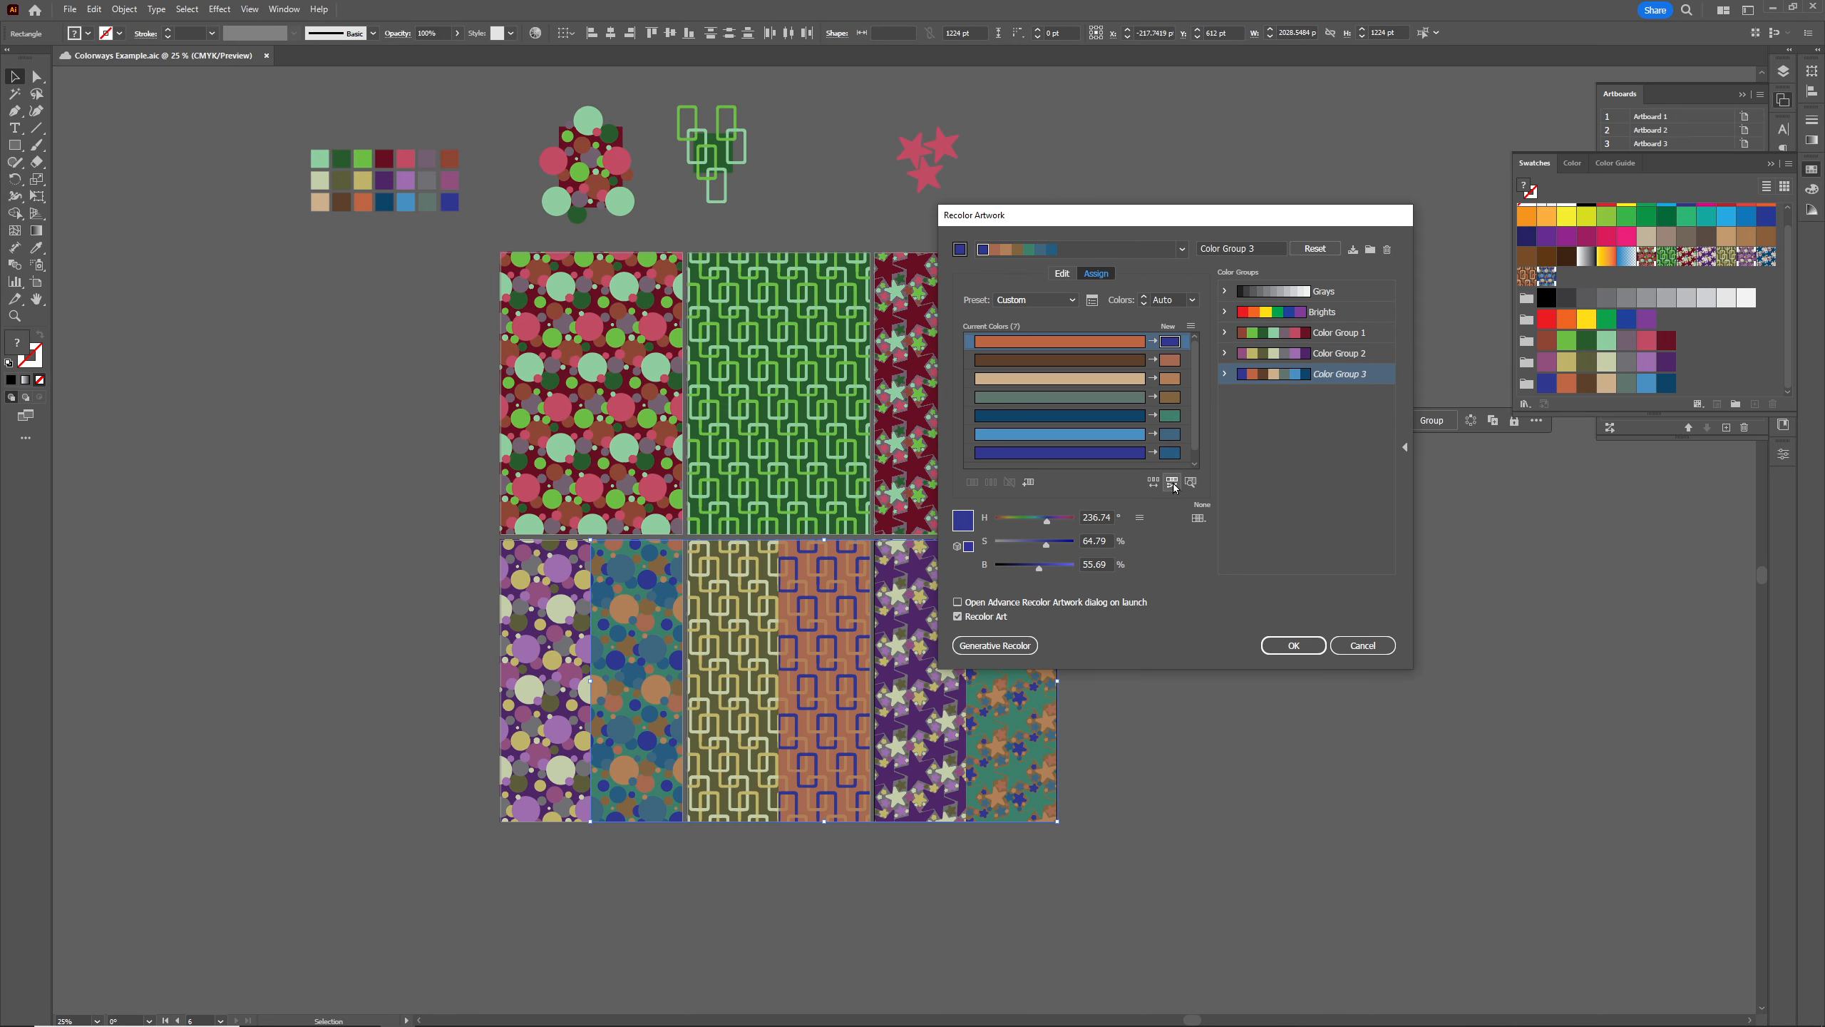
left_click(1174, 486)
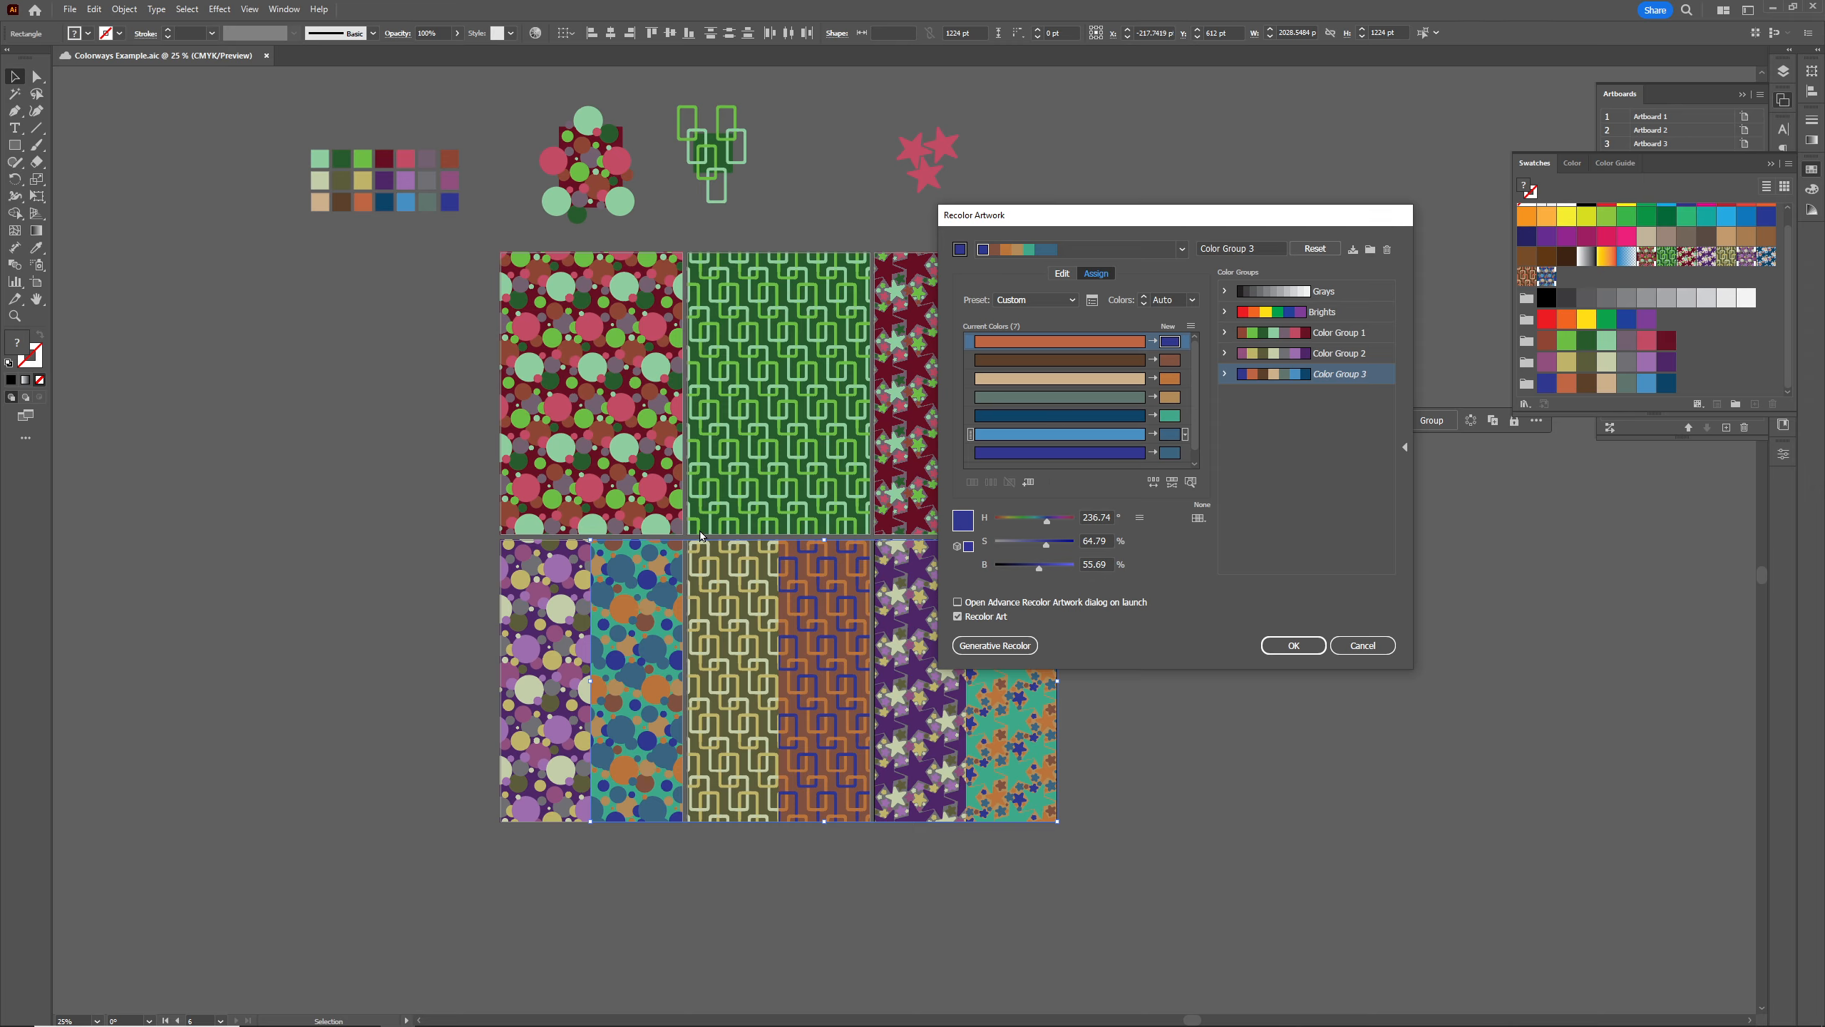
left_click(1292, 645)
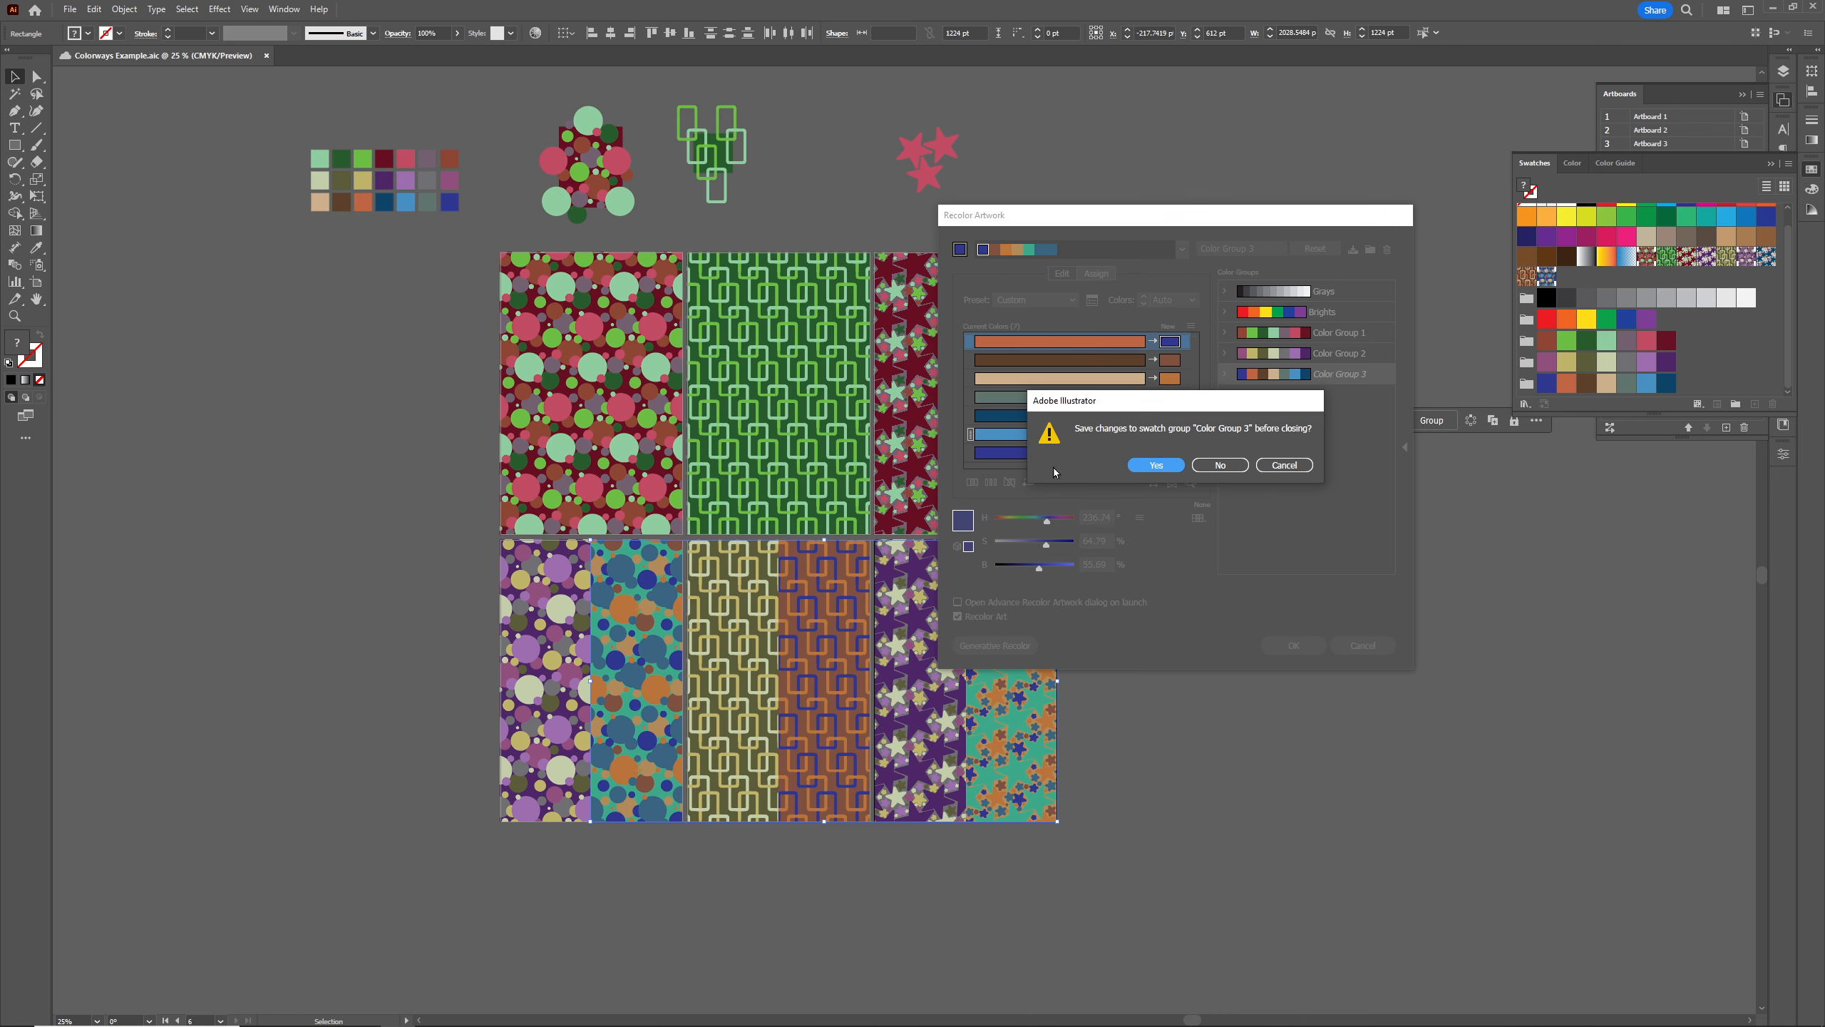
left_click(1157, 467)
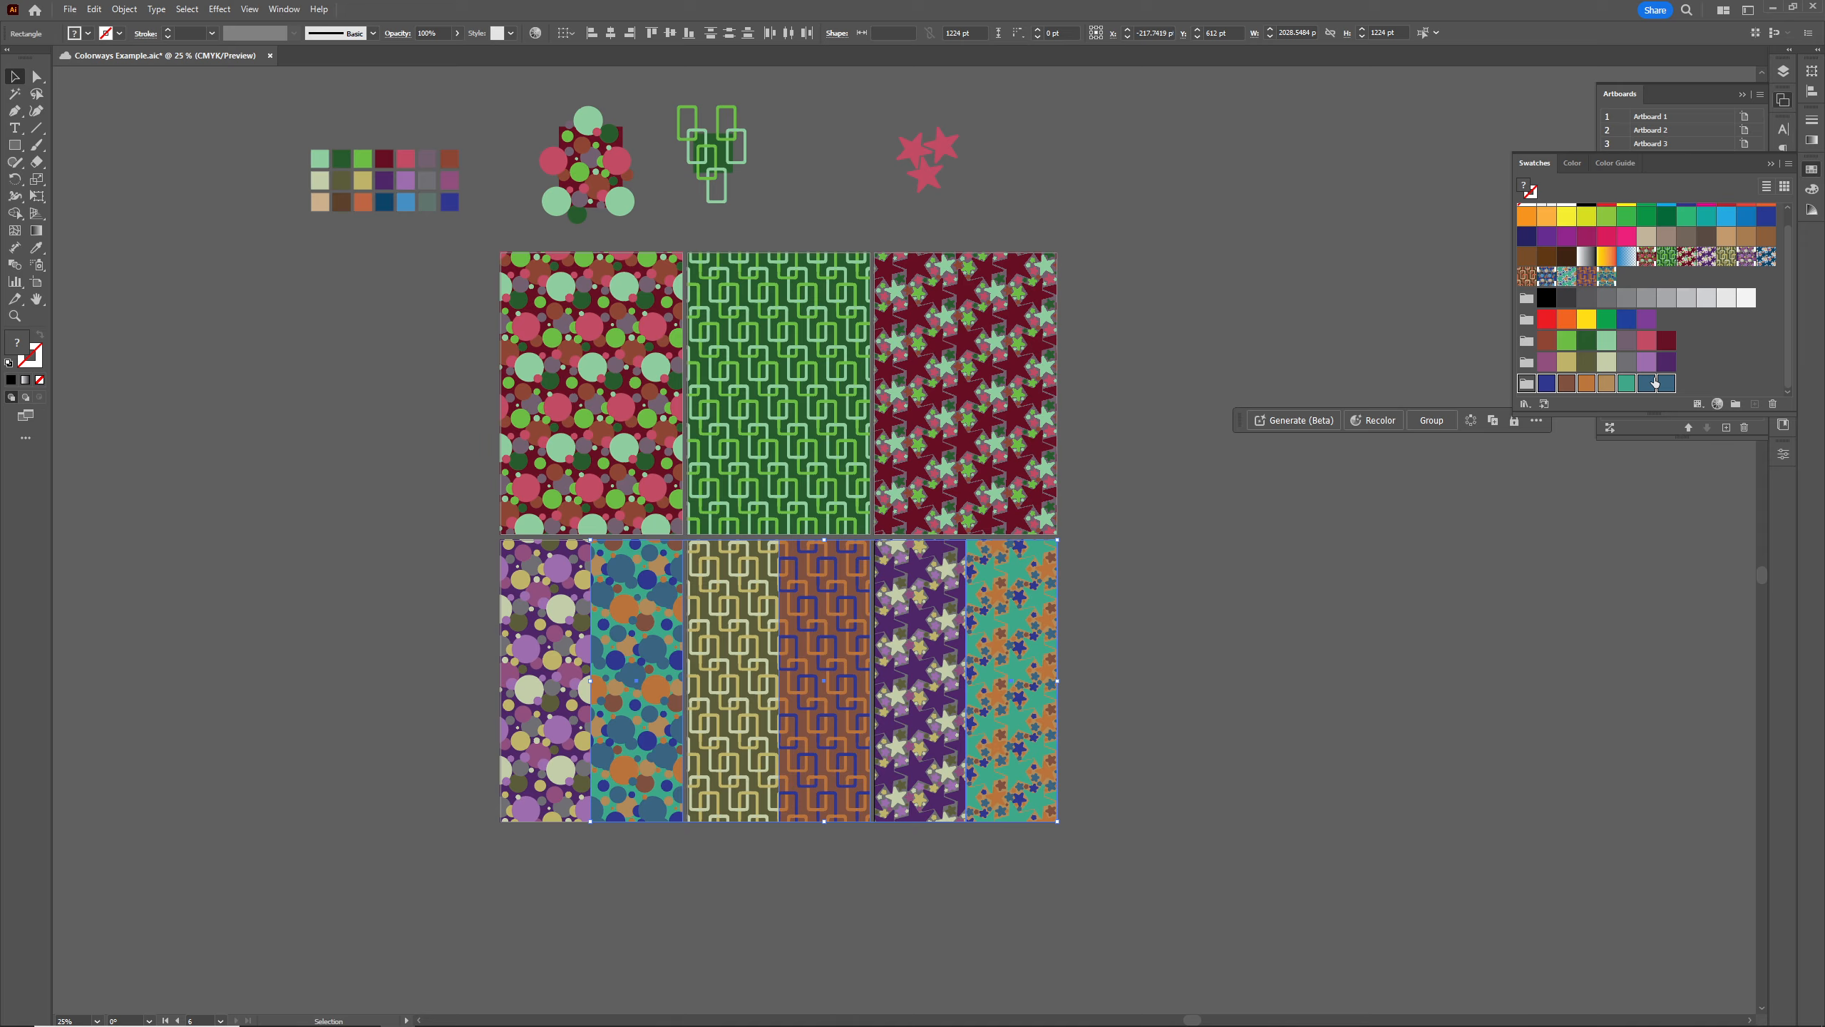
Deselect the artwork and undo the random saturation and brightness recolouring of the right halves
left_click(1629, 495)
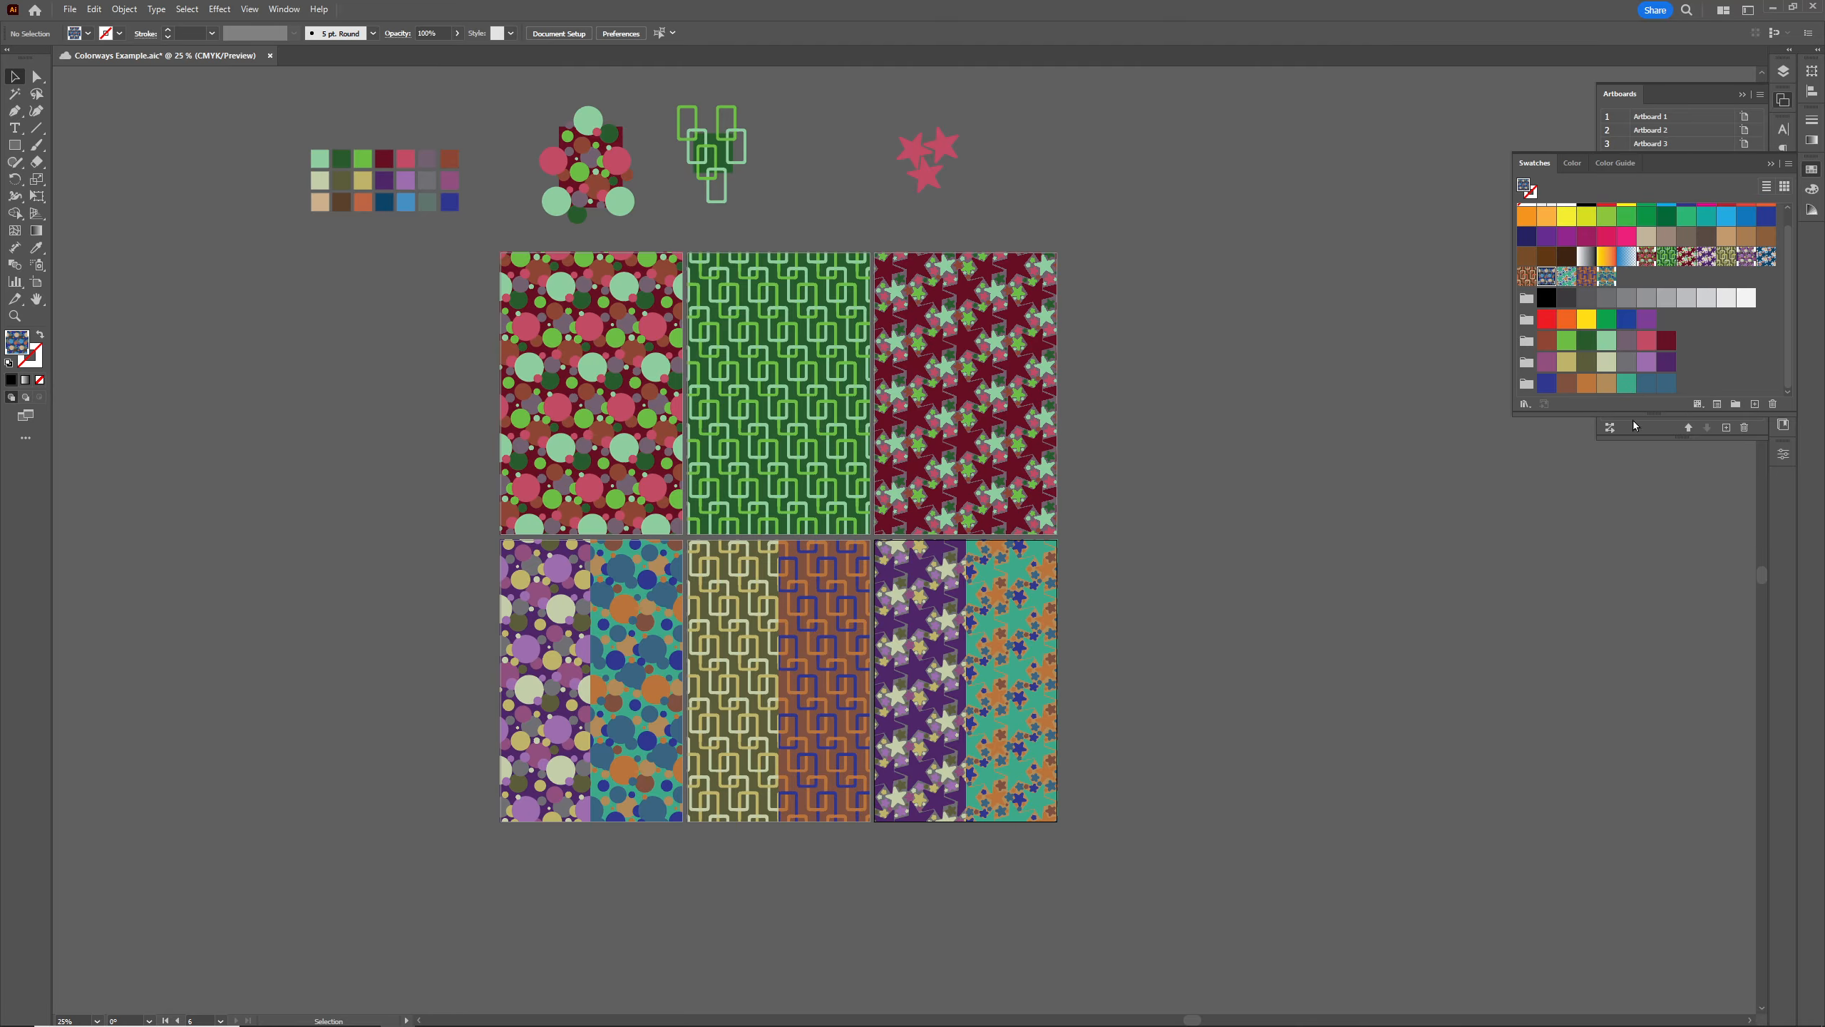
key("a")
key("ctrl+z")
key("ctrl+z")
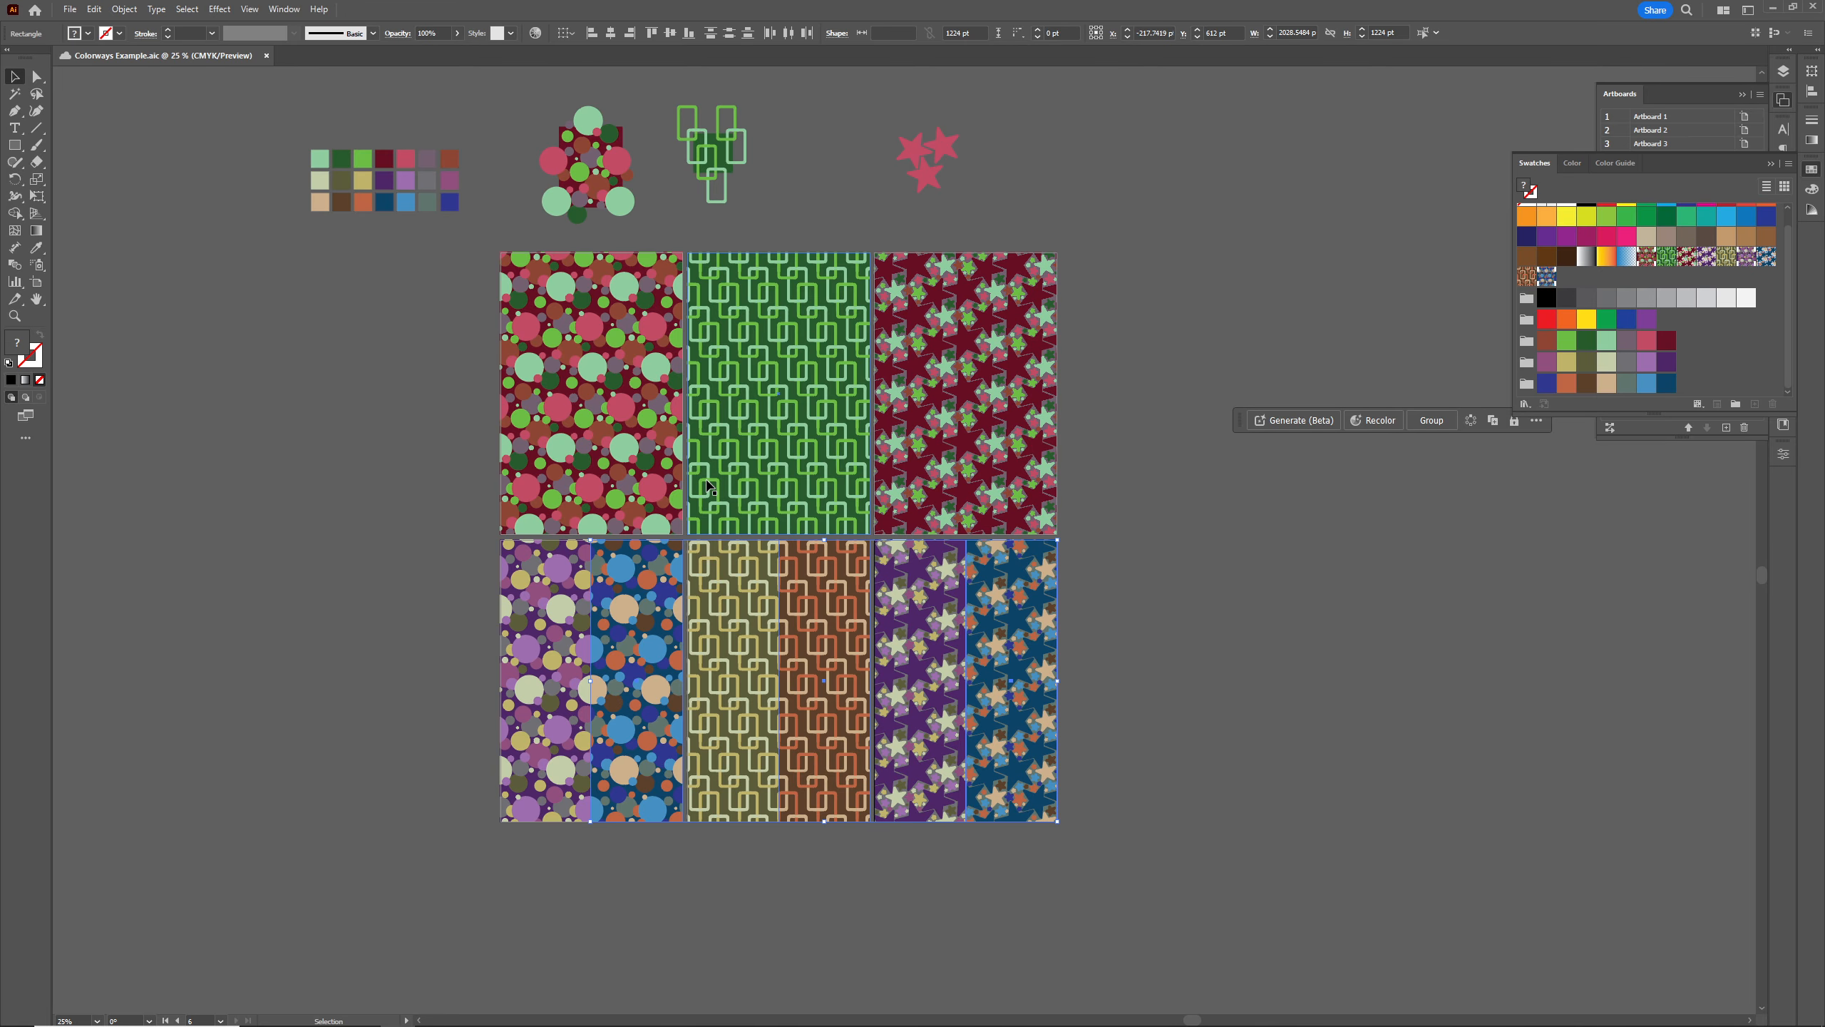
Open the advanced recolour options for the right halves and set the Exact colorization method for all colours
left_click(534, 33)
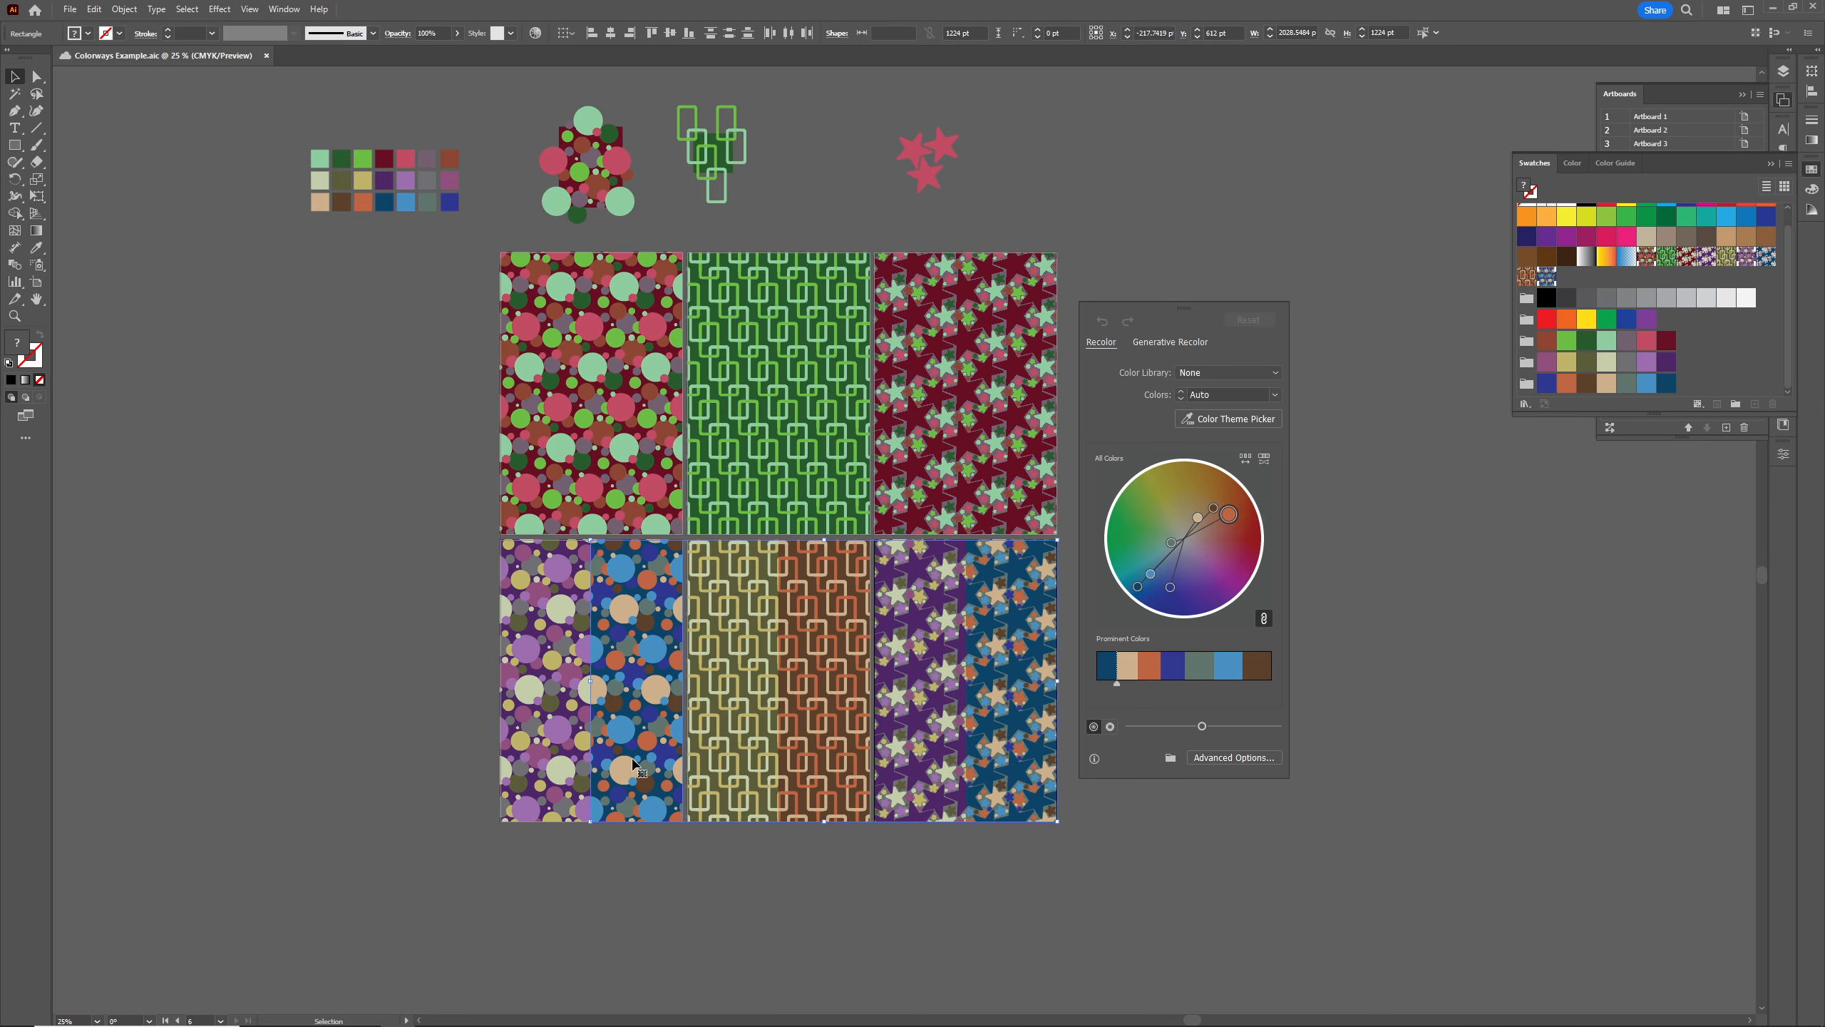
left_click(1233, 758)
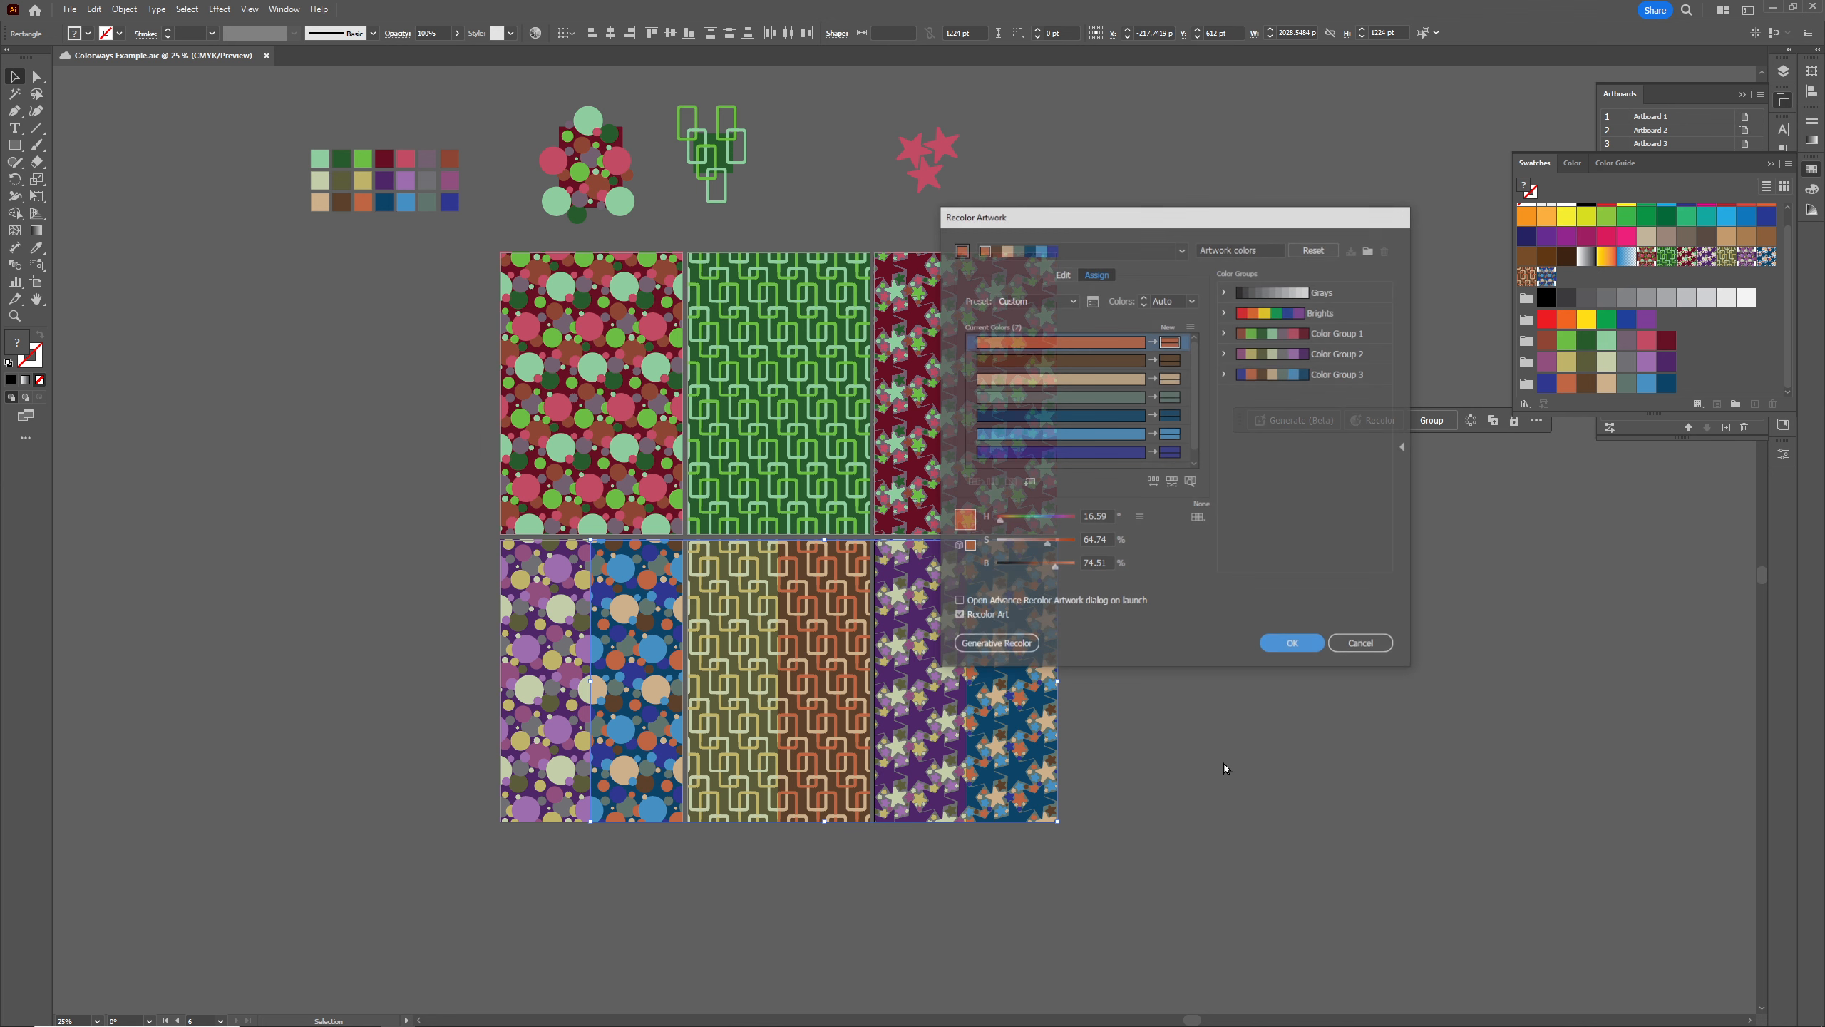
left_click(1185, 342)
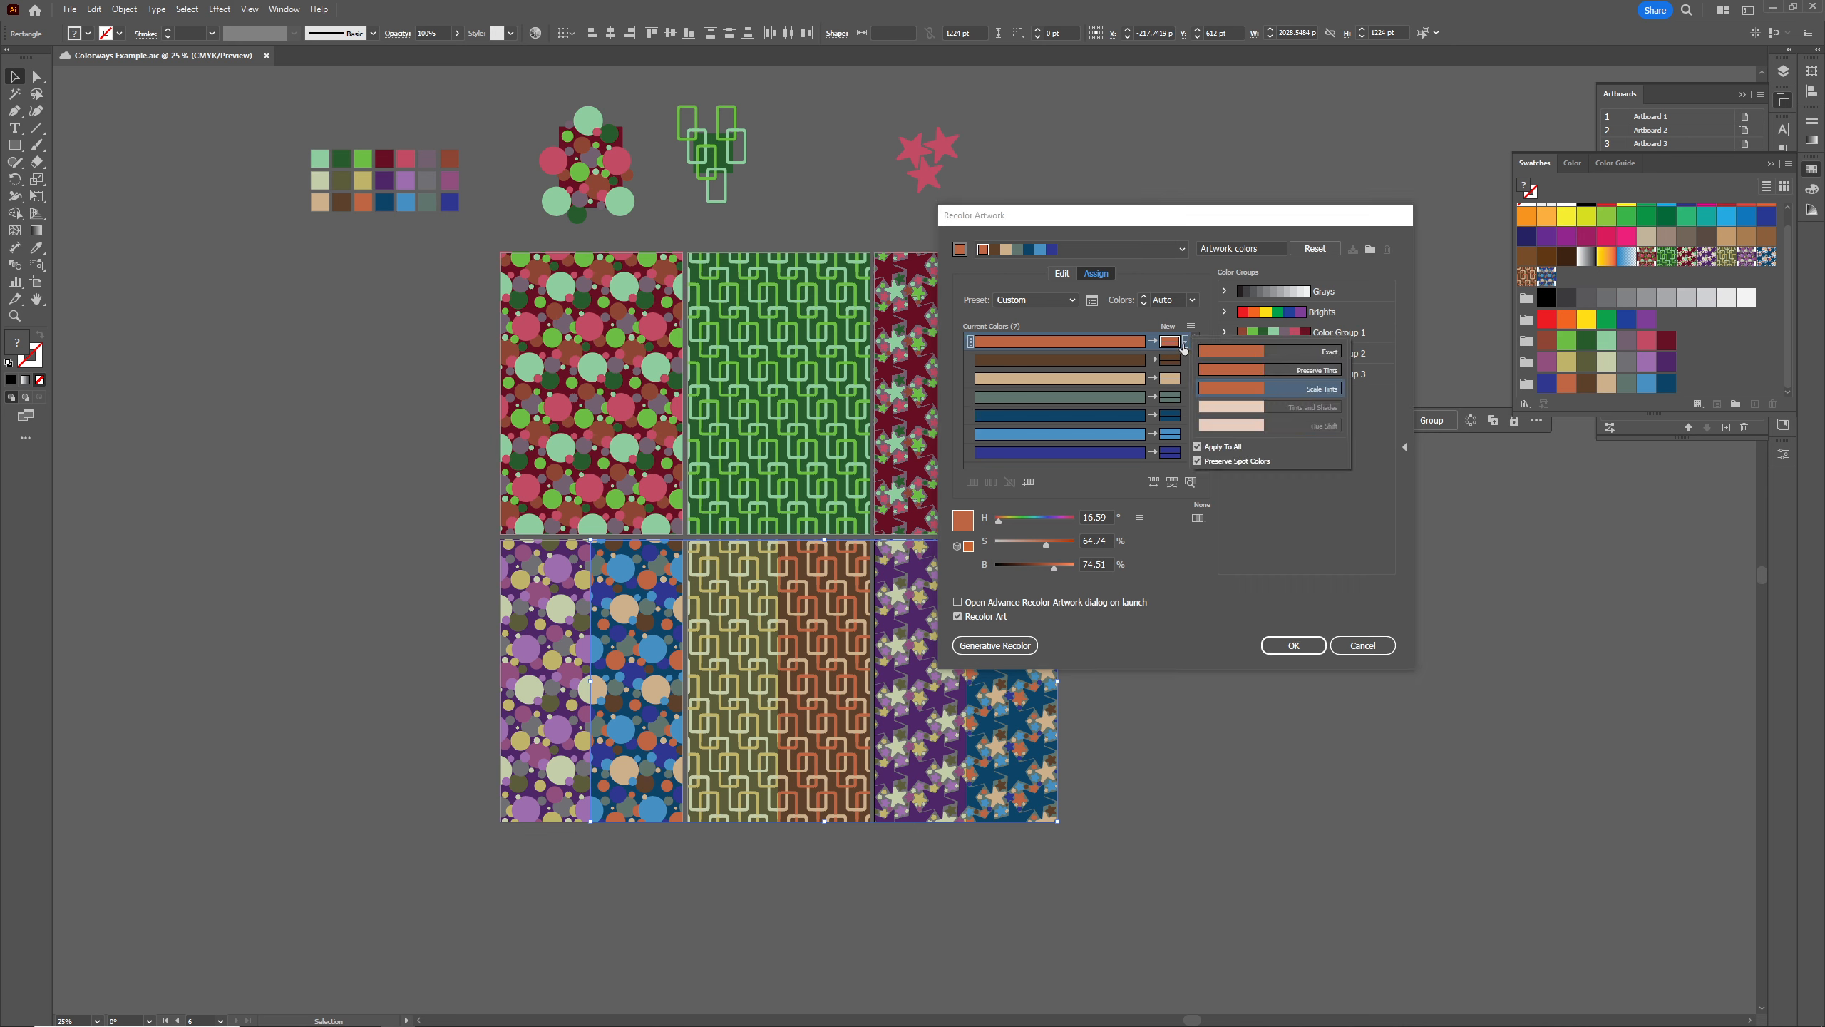
left_click(1309, 544)
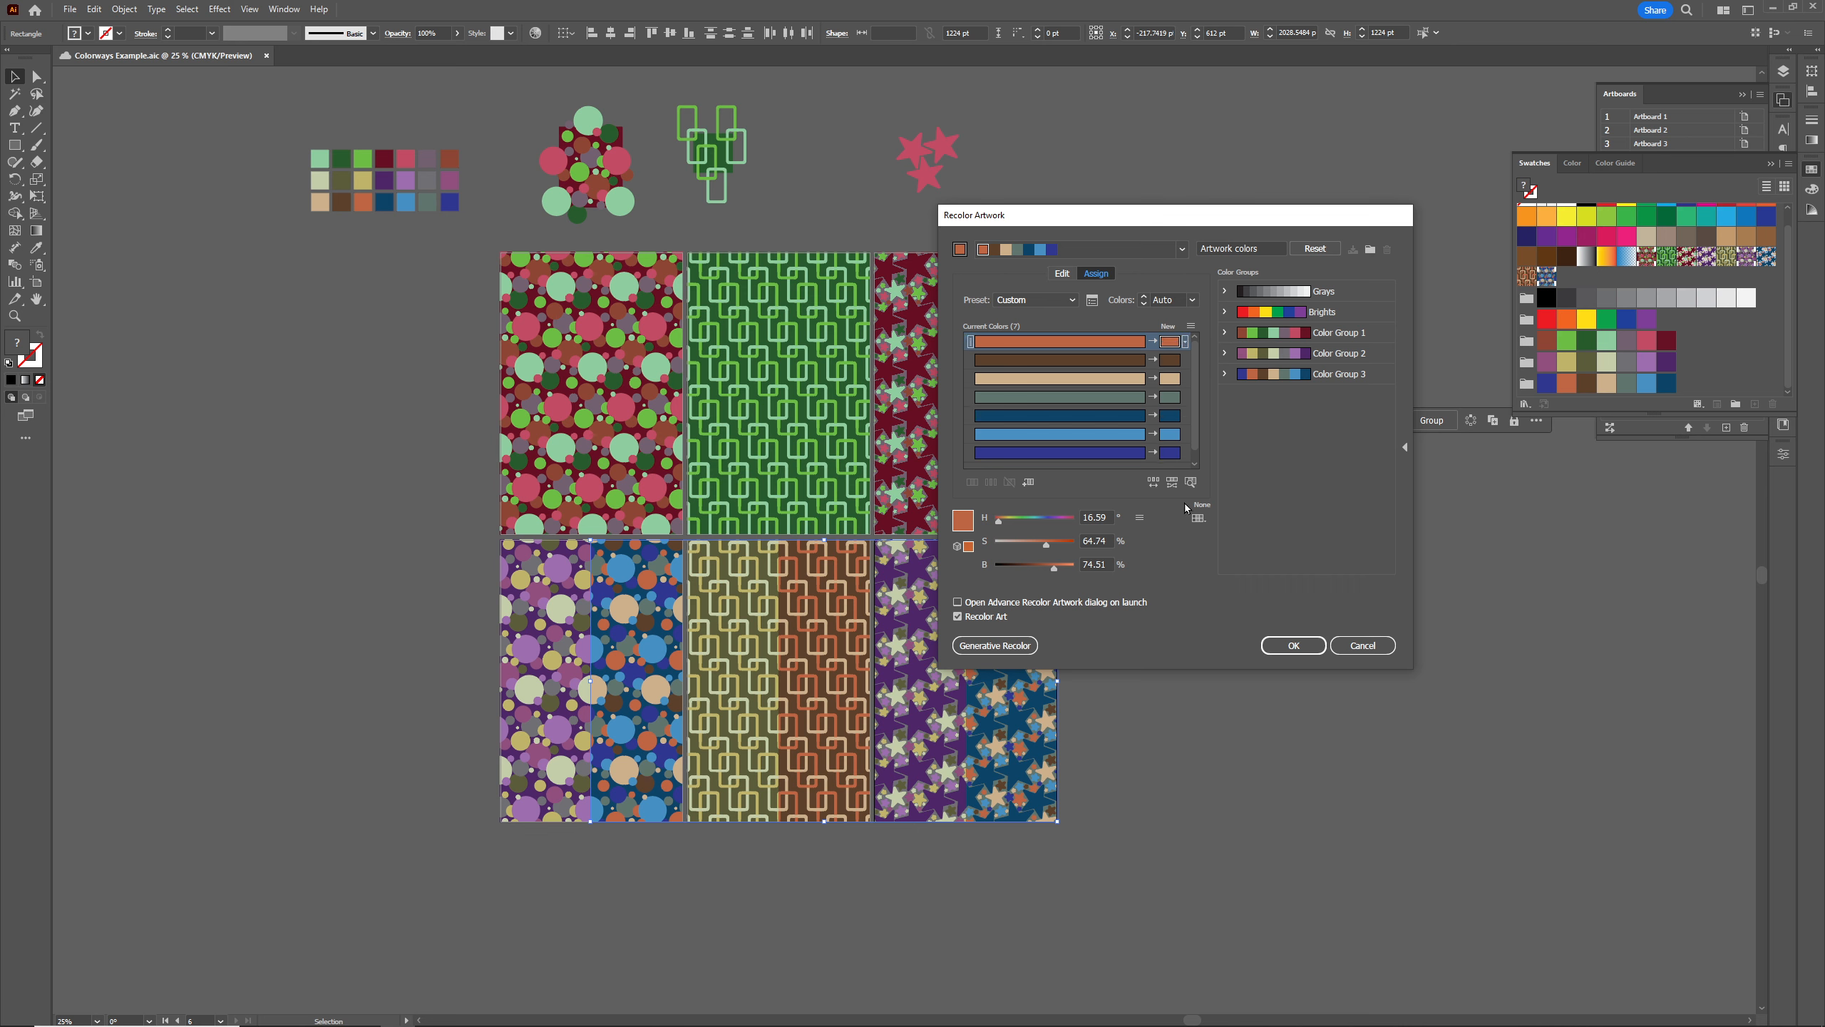
Try darkening the dark blue's new colour to 17% brightness in the Color Picker, browsing the available colour swatches before cancelling
double_click(1170, 421)
left_click_drag(929, 540, 929, 572)
left_click(928, 582)
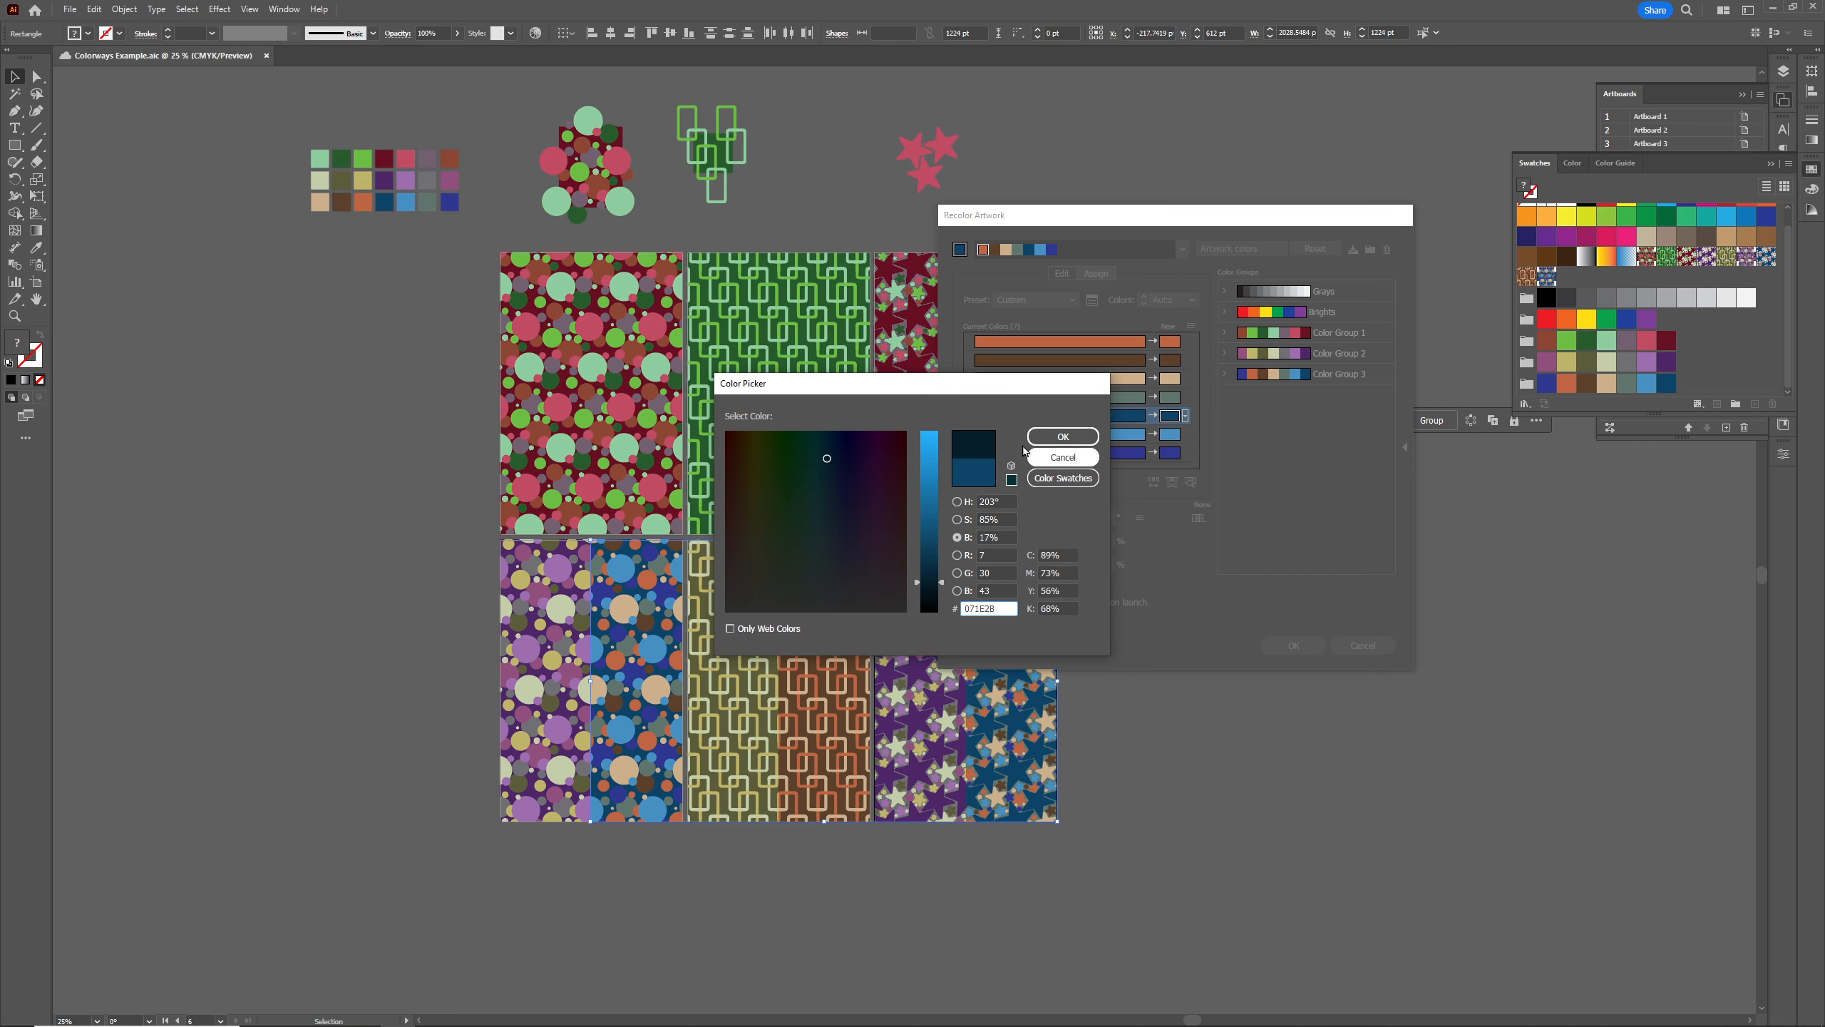
left_click_drag(953, 388, 938, 381)
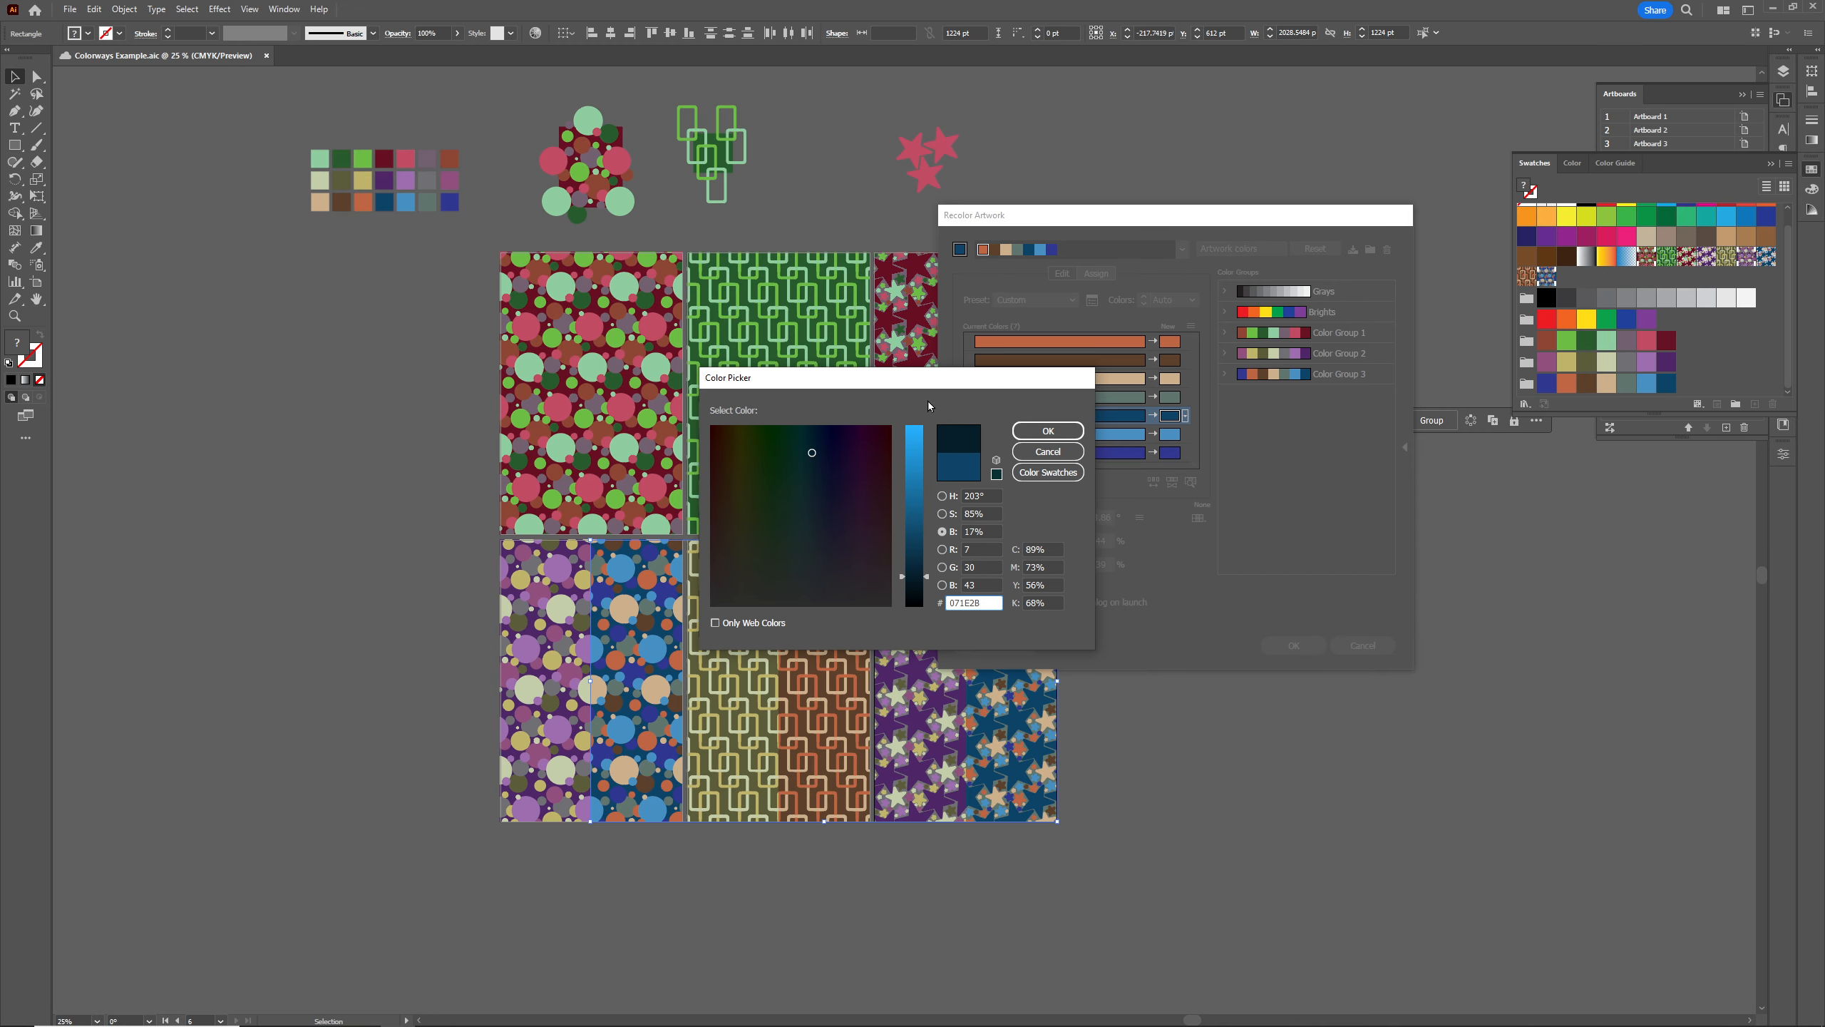
left_click(1049, 473)
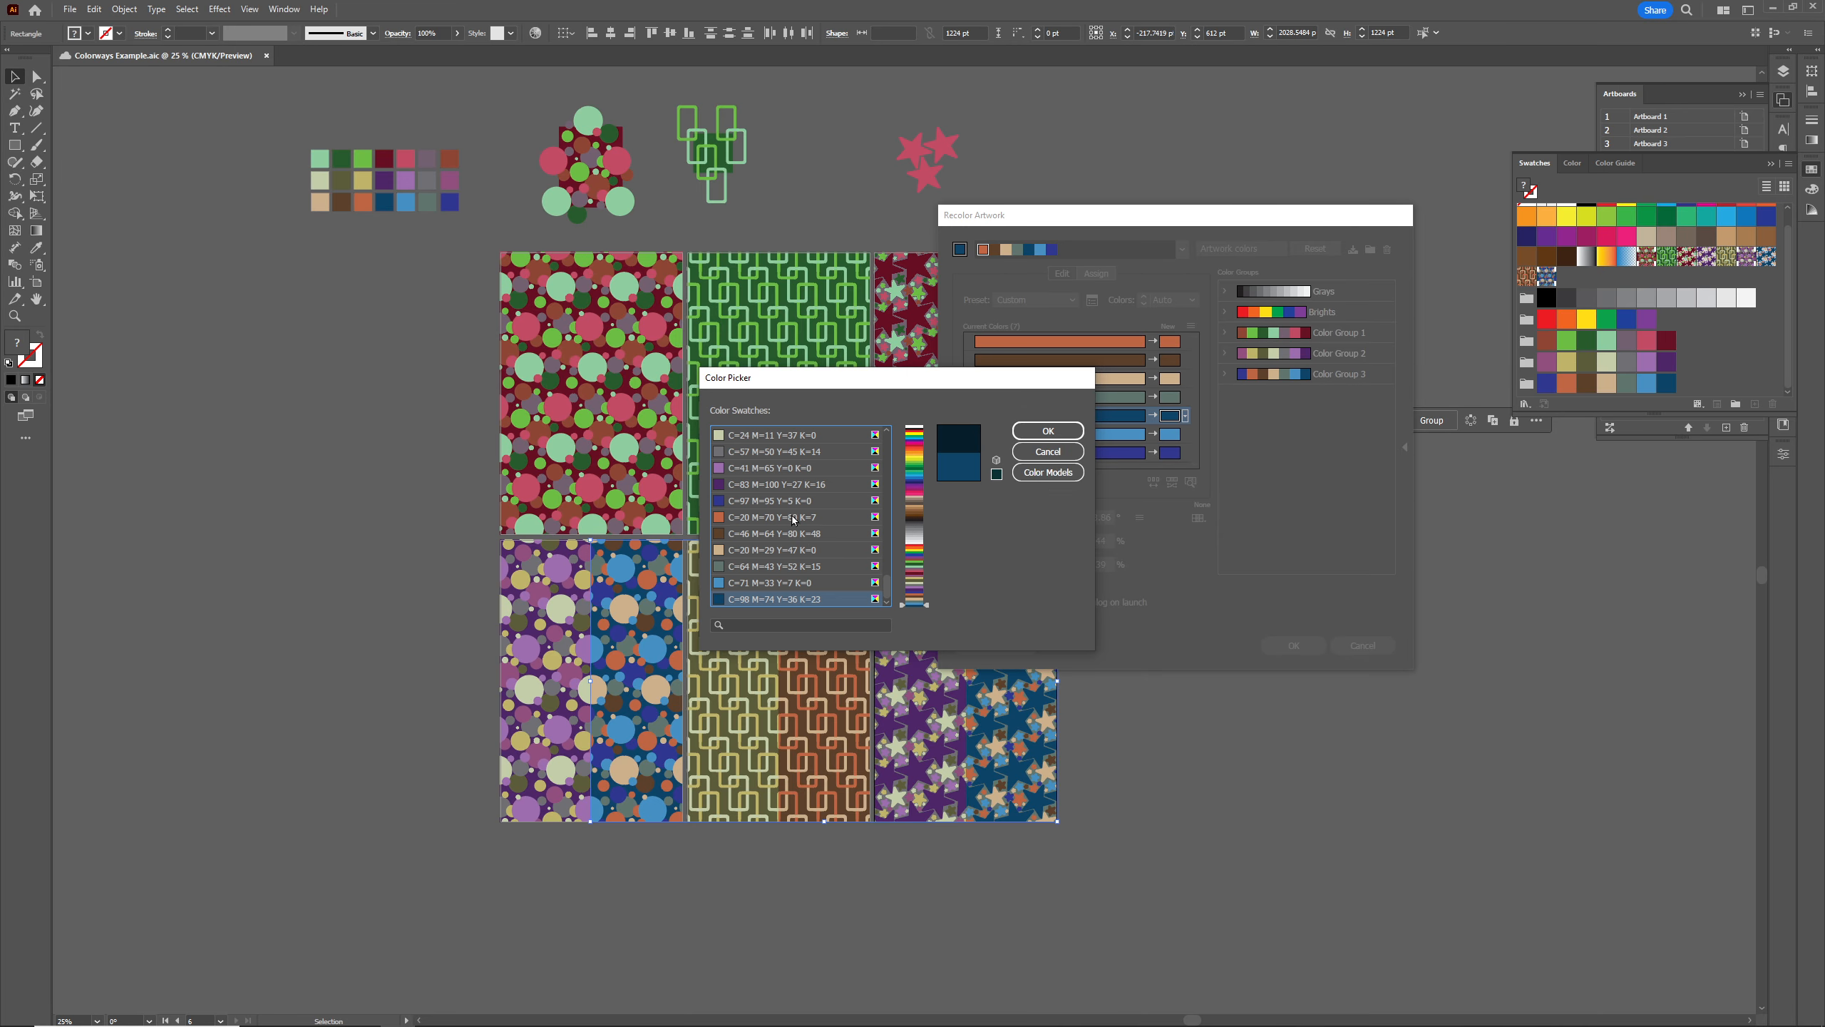
scroll(787, 510, "up", 10)
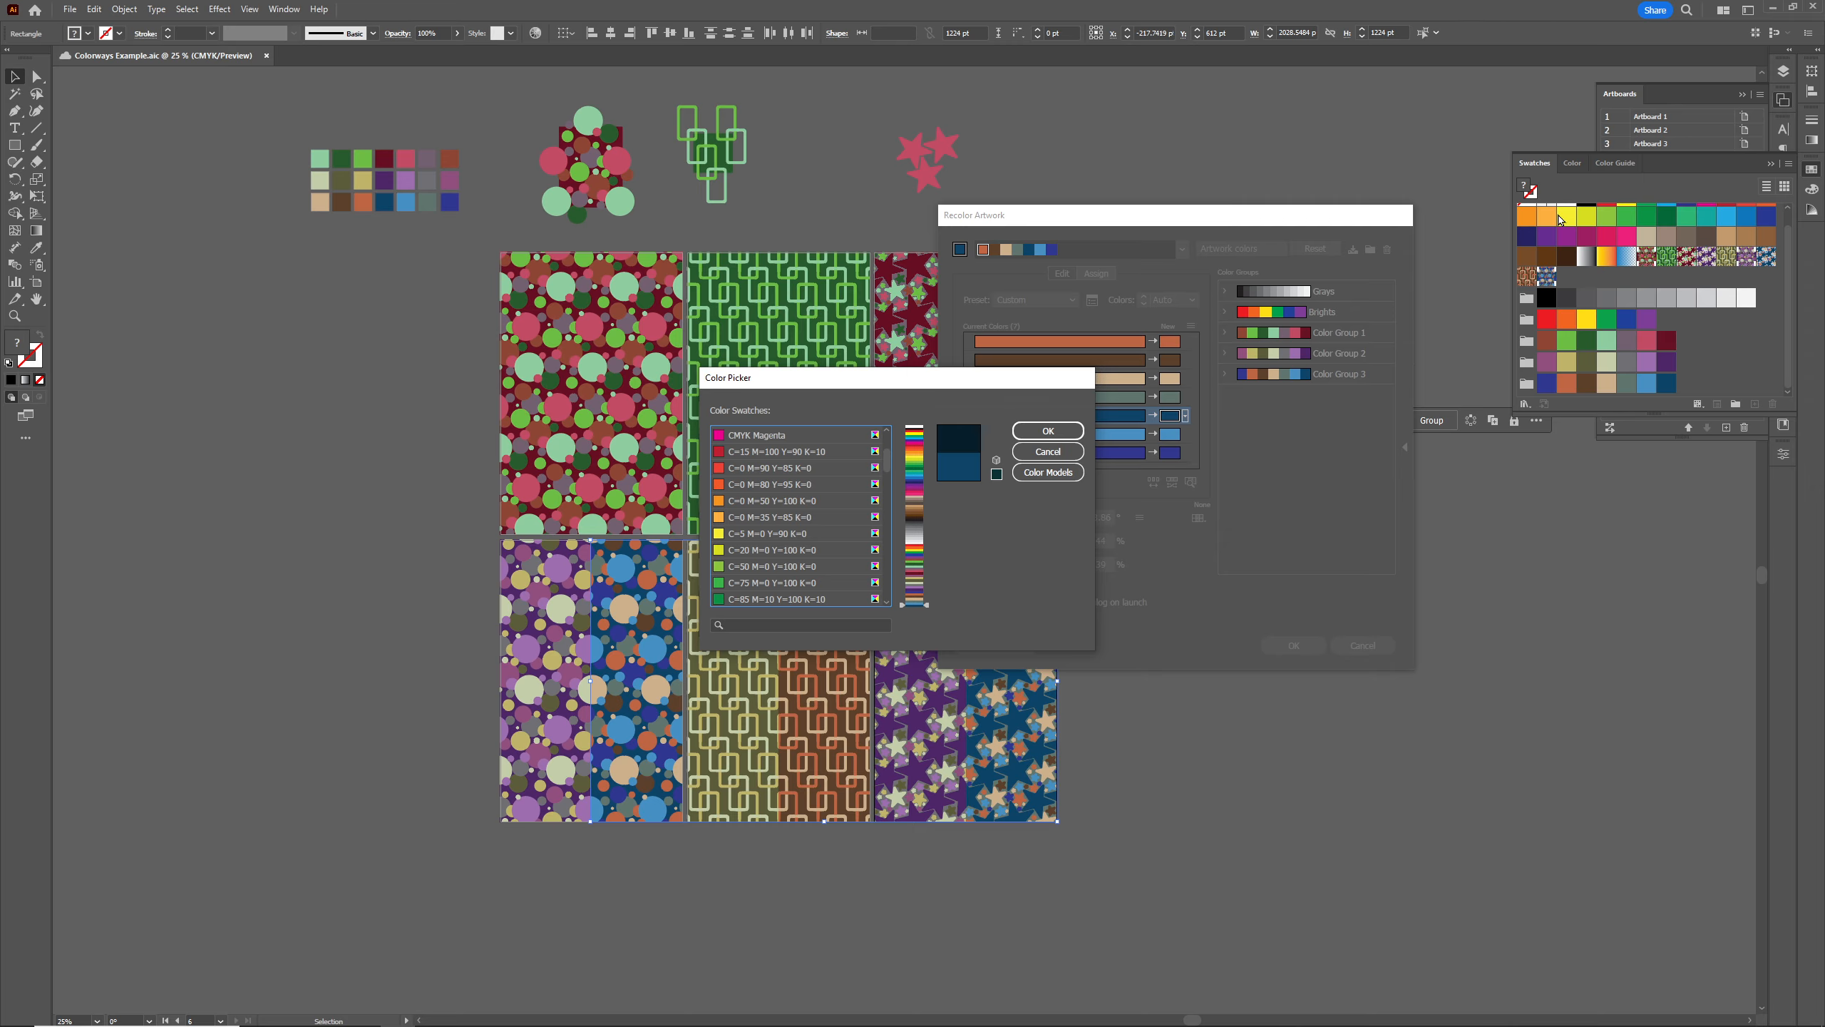
scroll(819, 509, "down", 10)
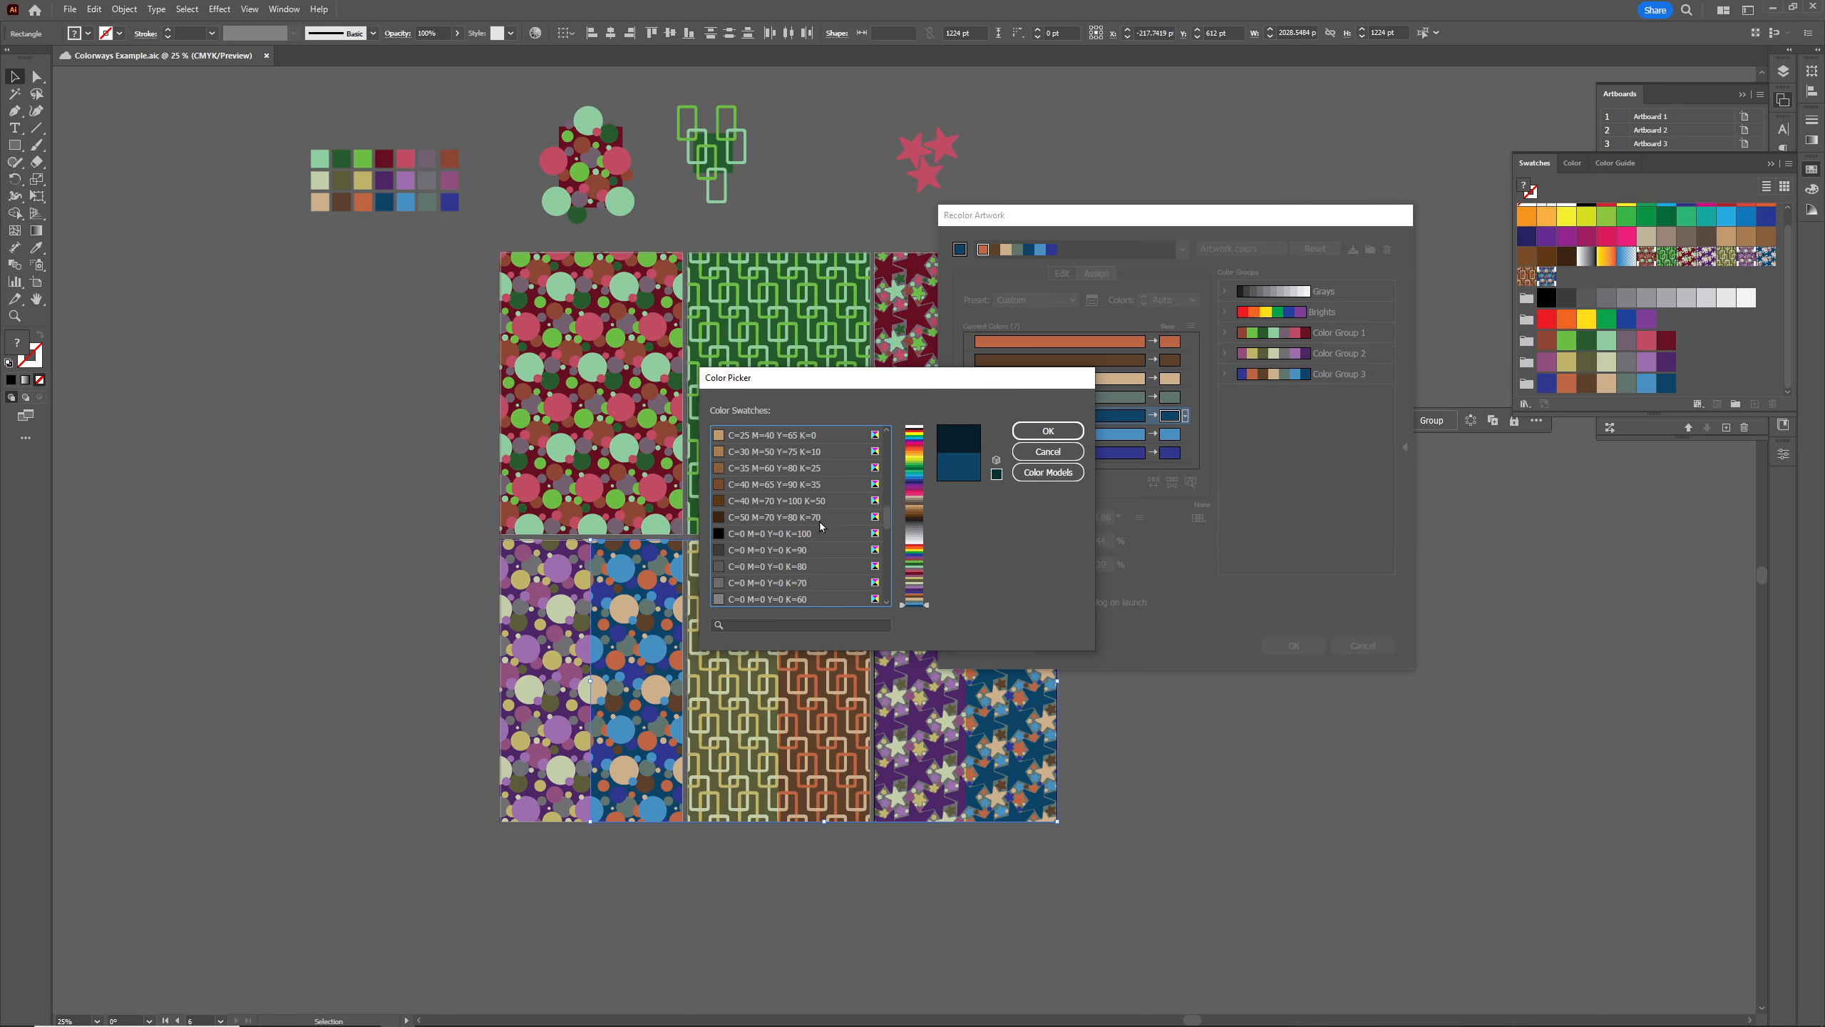
scroll(813, 549, "down", 5)
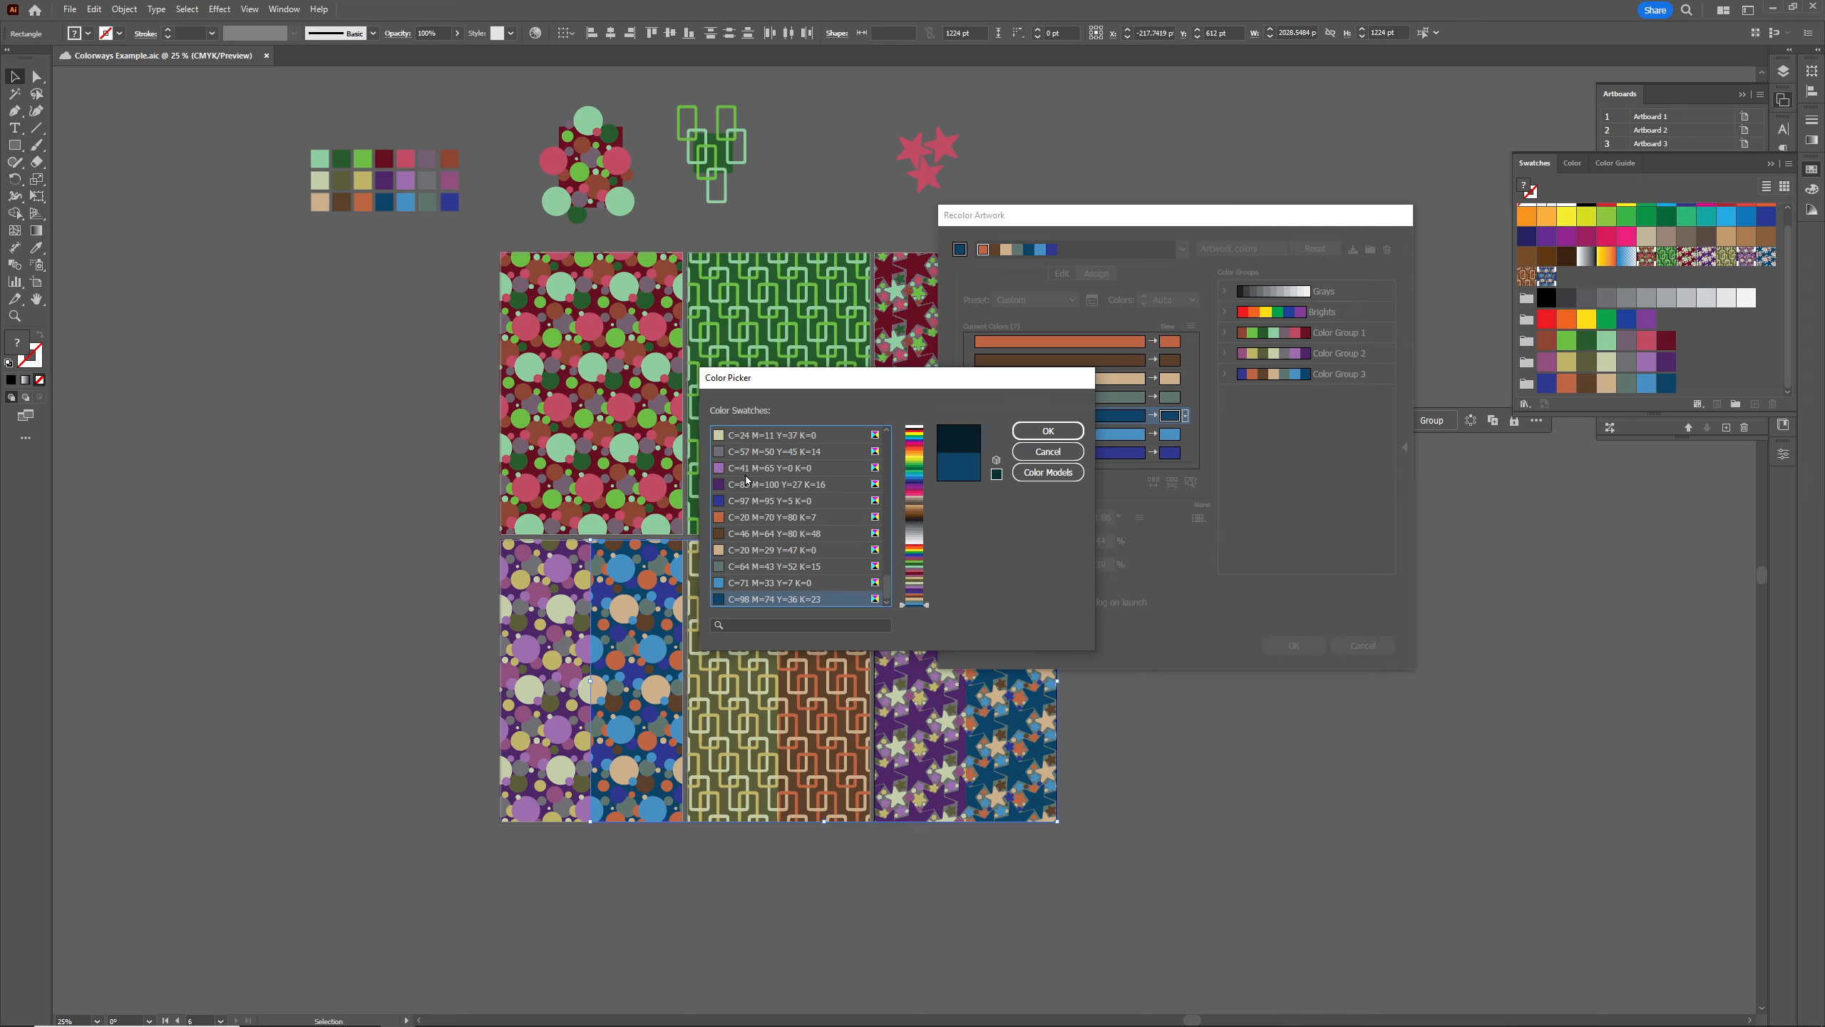
scroll(773, 457, "up", 15)
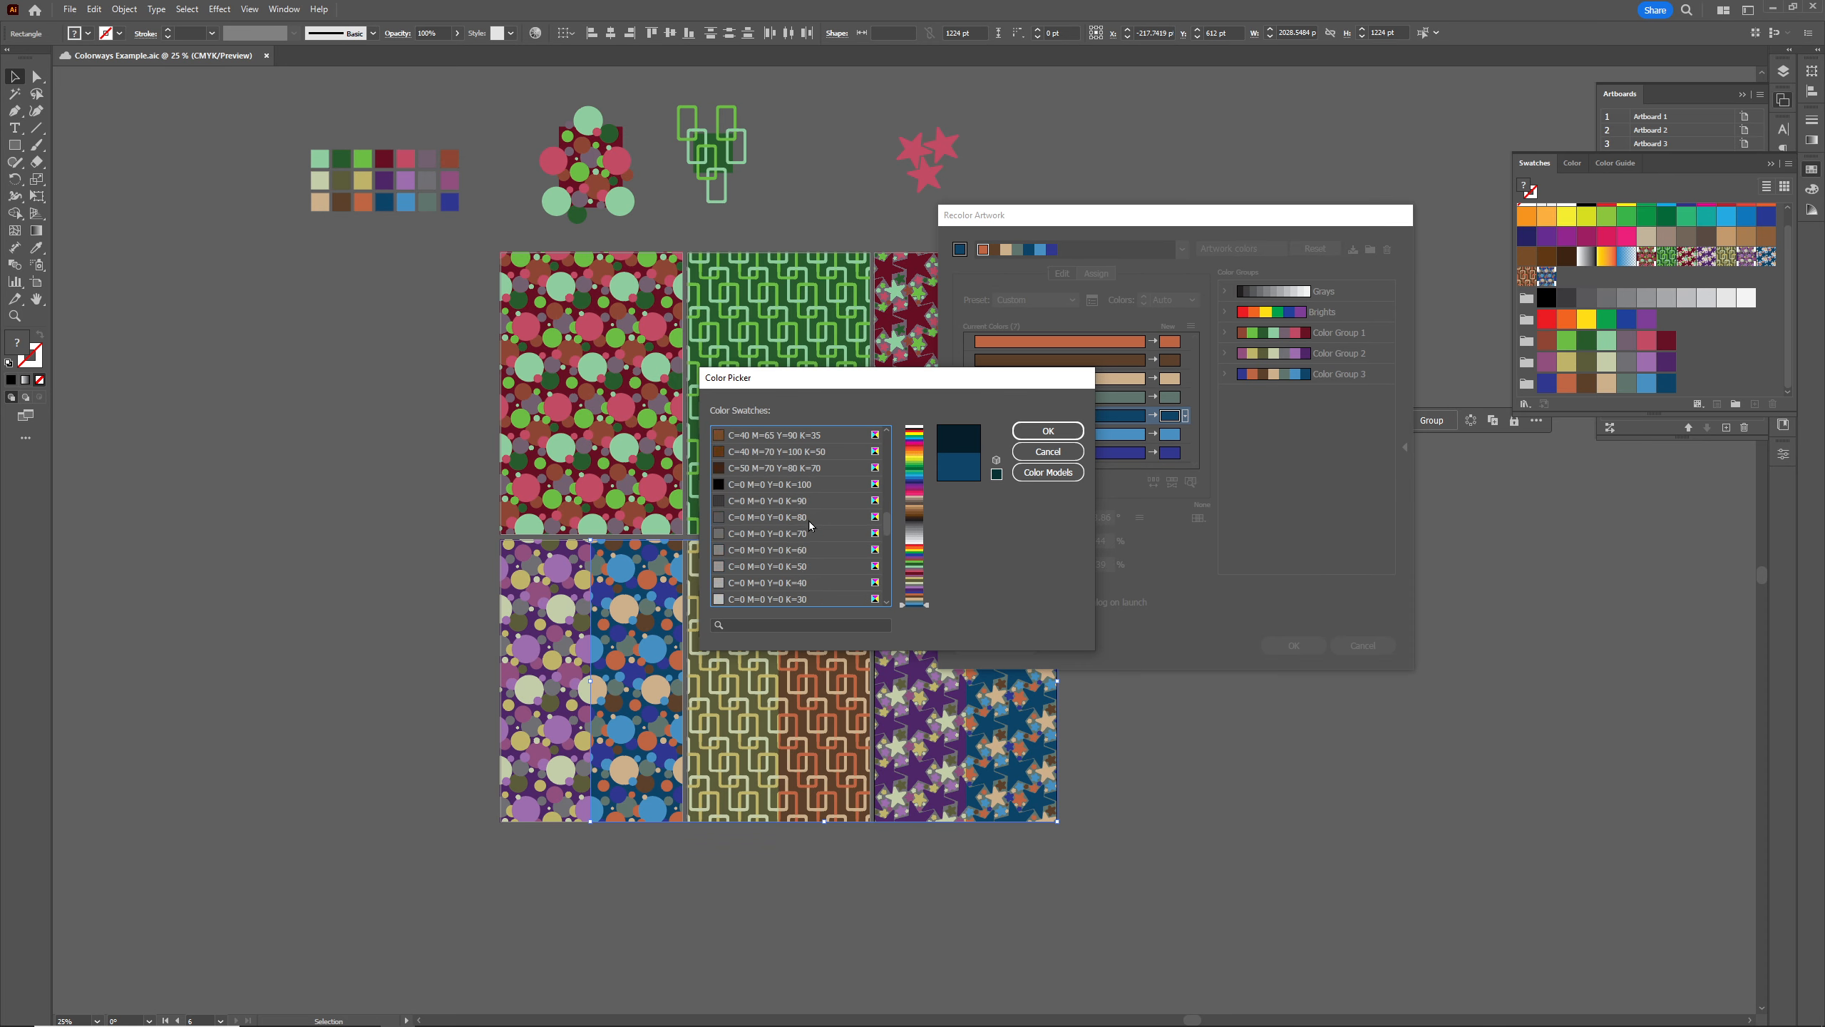
left_click(1047, 452)
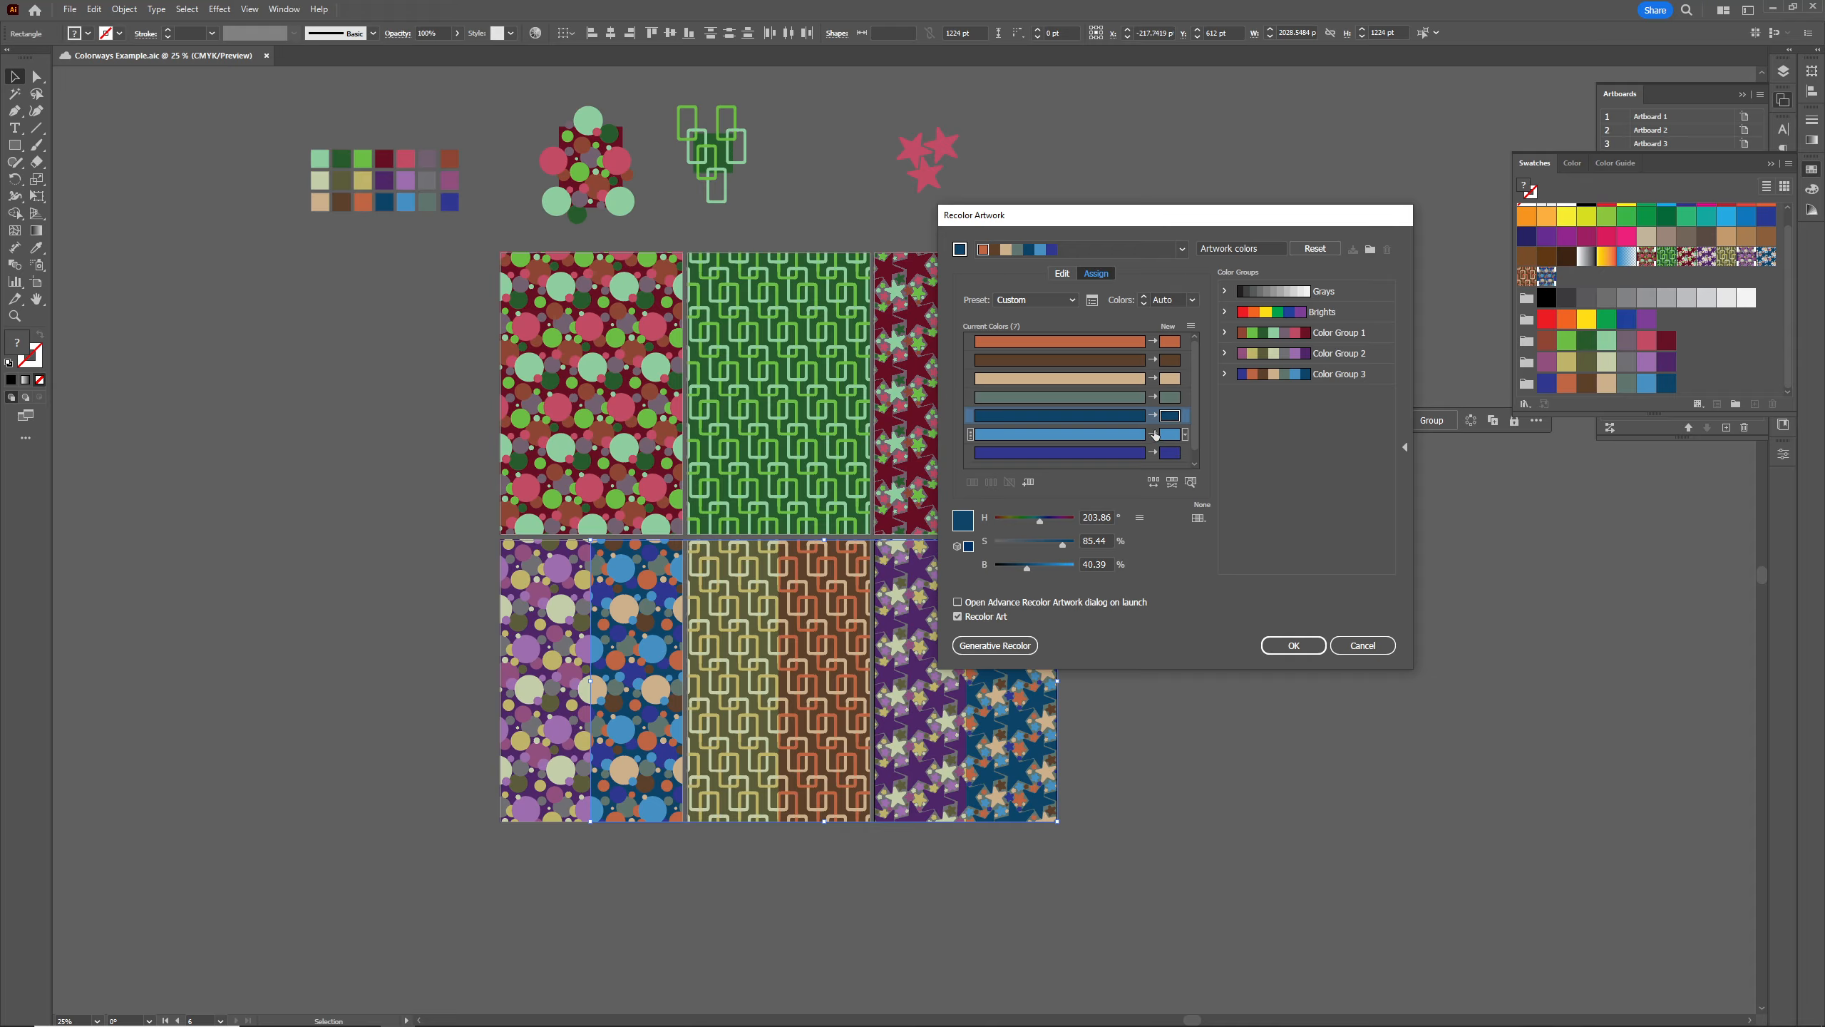
Lower the dark blue's new colour to 16% brightness and apply the recolouring to the right halves
left_click(1059, 420)
left_click_drag(1028, 572, 1010, 574)
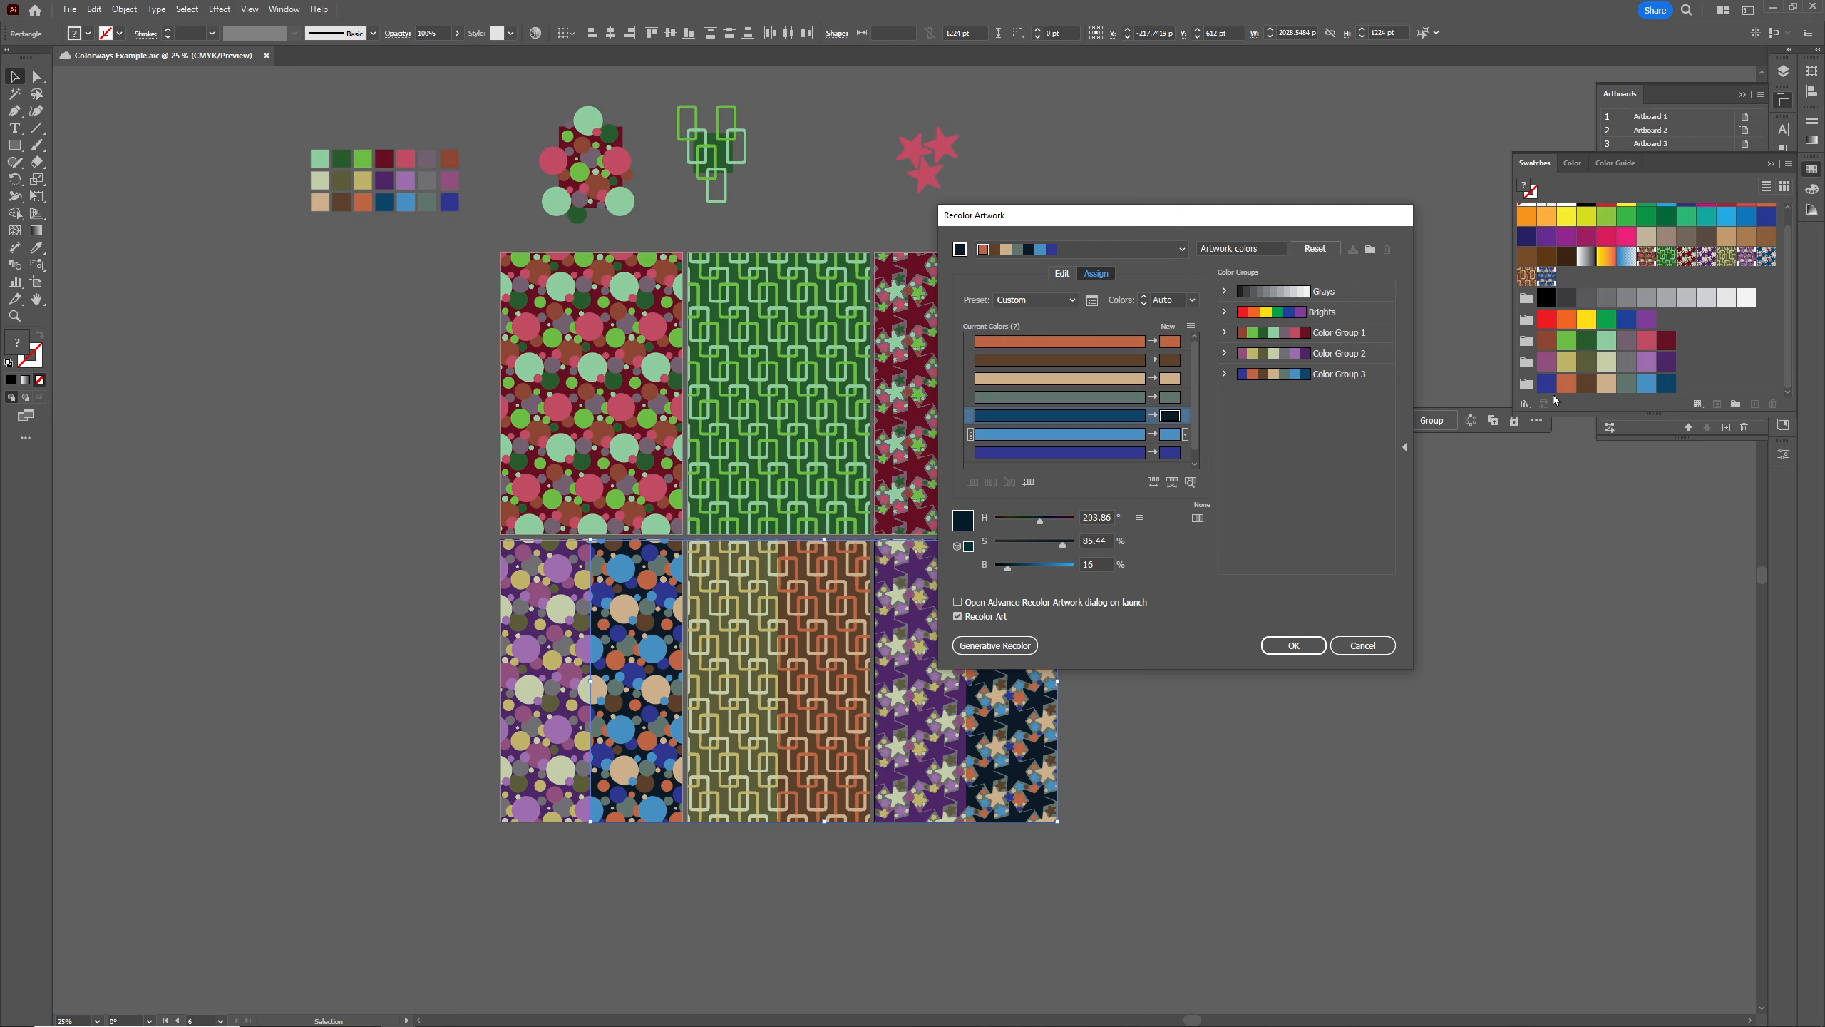
left_click(1293, 646)
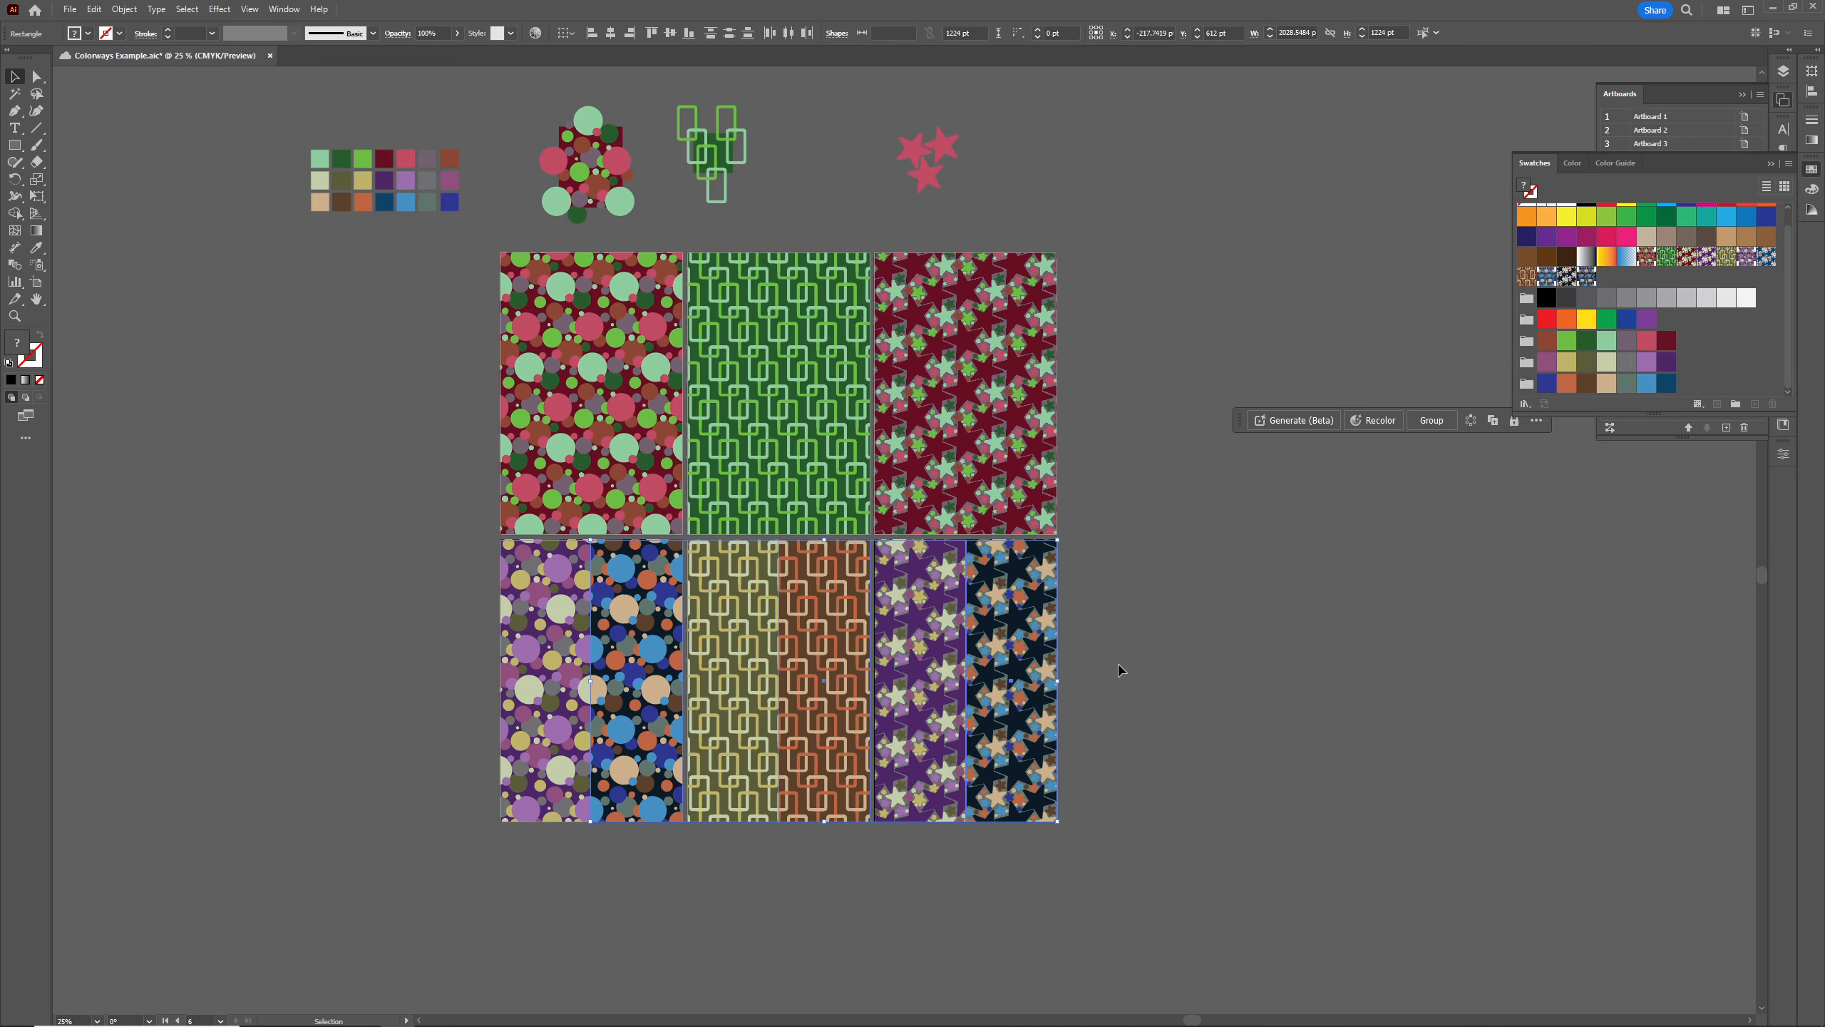
Undo the dark blue recolouring of the right halves
key("a")
key("ctrl+z")
key("v")
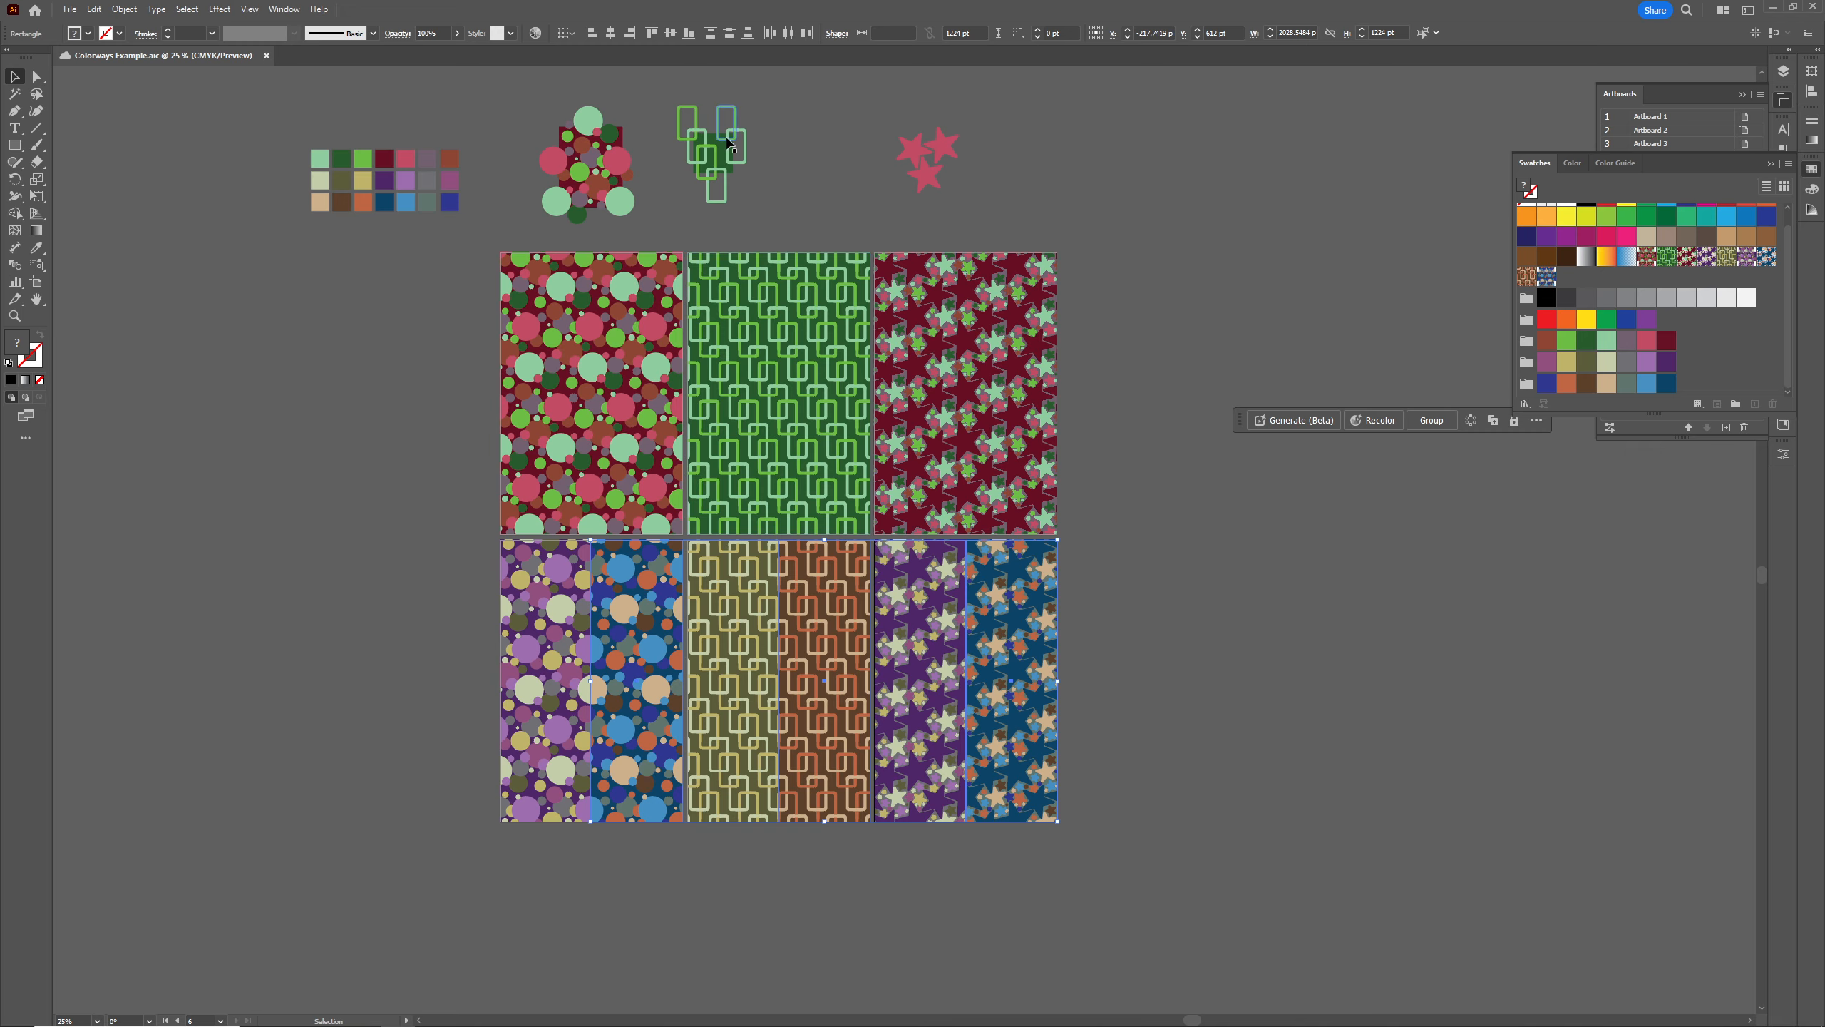
key("ctrl+shift+a")
Assign Color Group 3 to the right halves with Exact colorization and rearrange the new colours to match the current ones
left_click(535, 33)
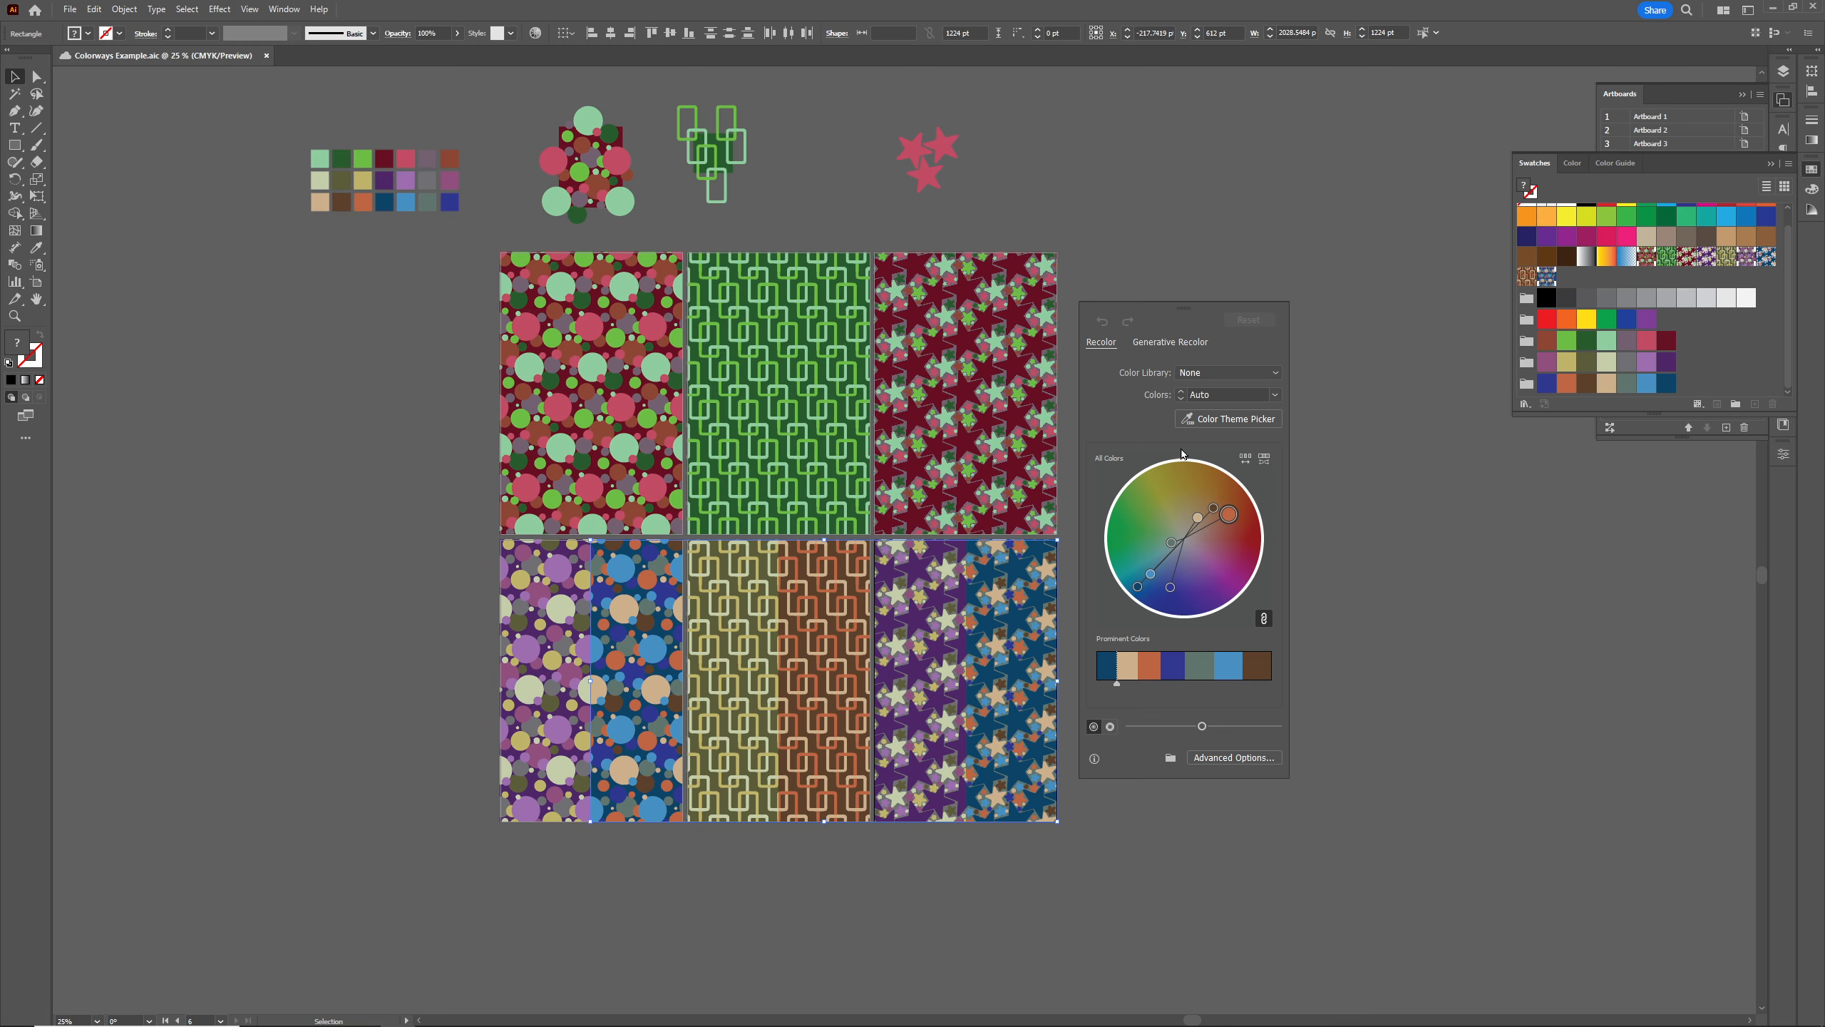
left_click(1225, 760)
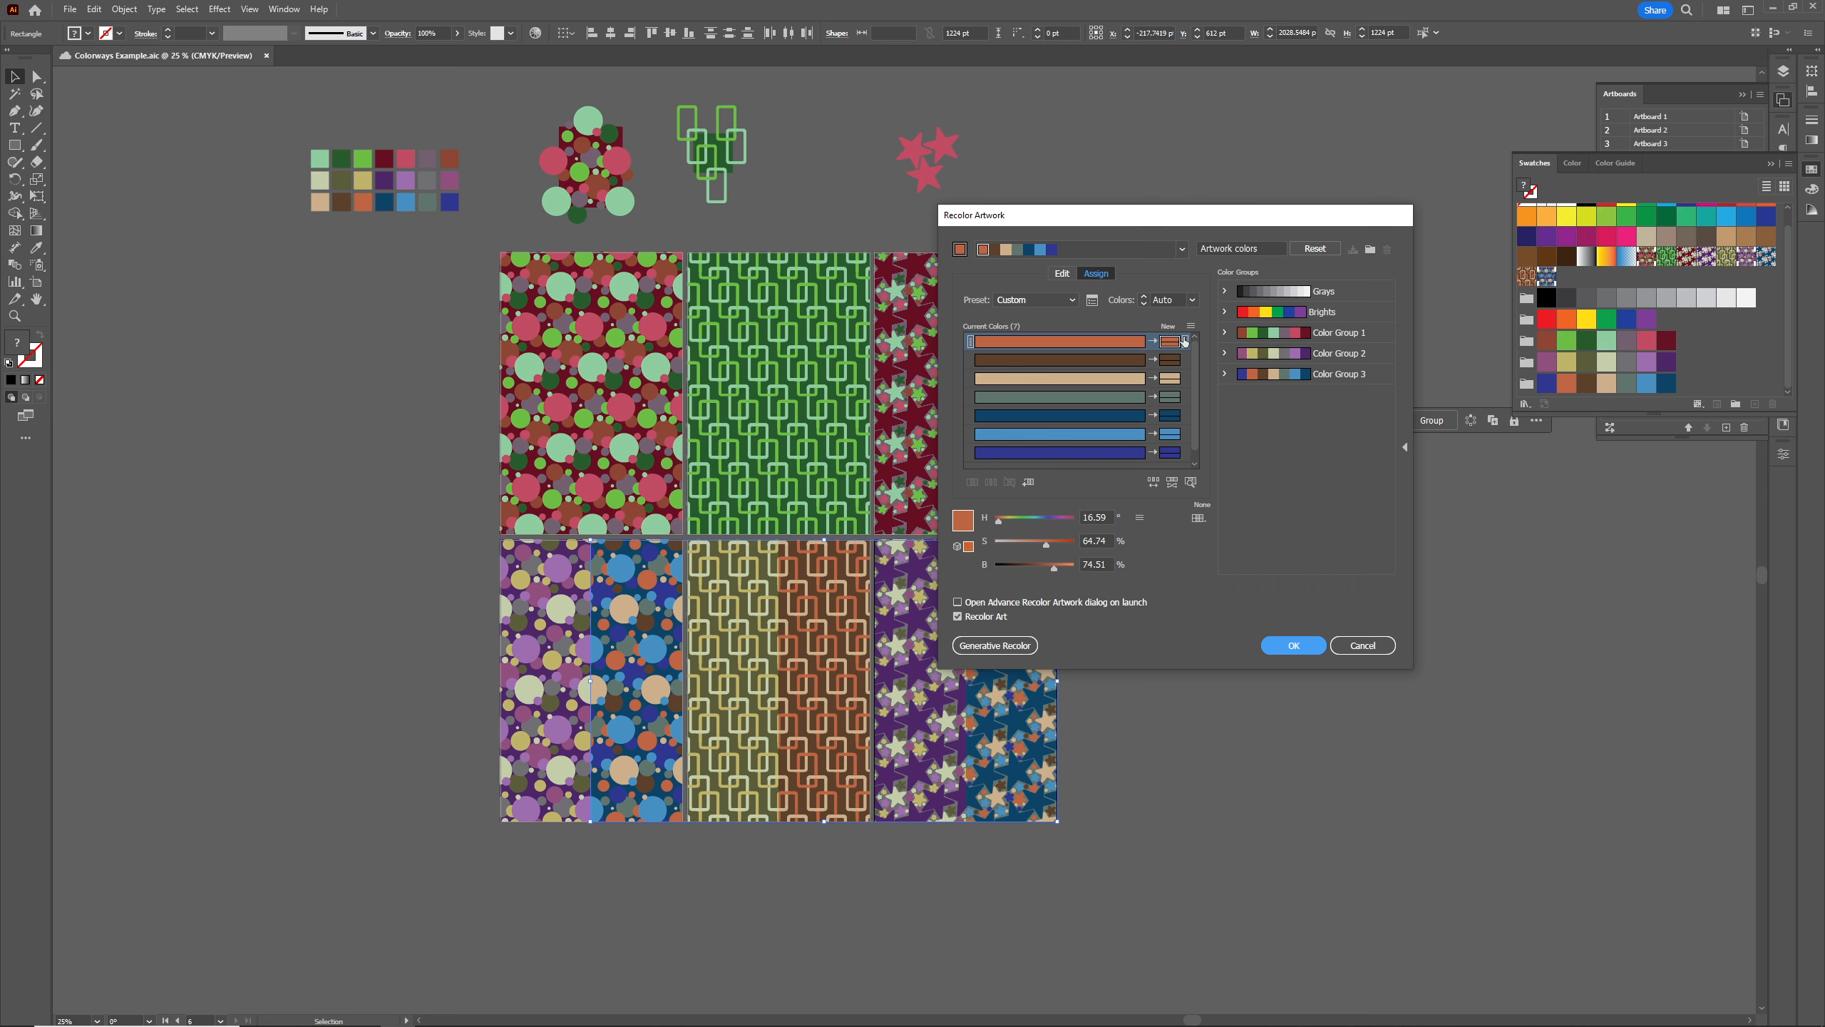
left_click(1178, 359)
left_click(1268, 350)
left_click(1339, 374)
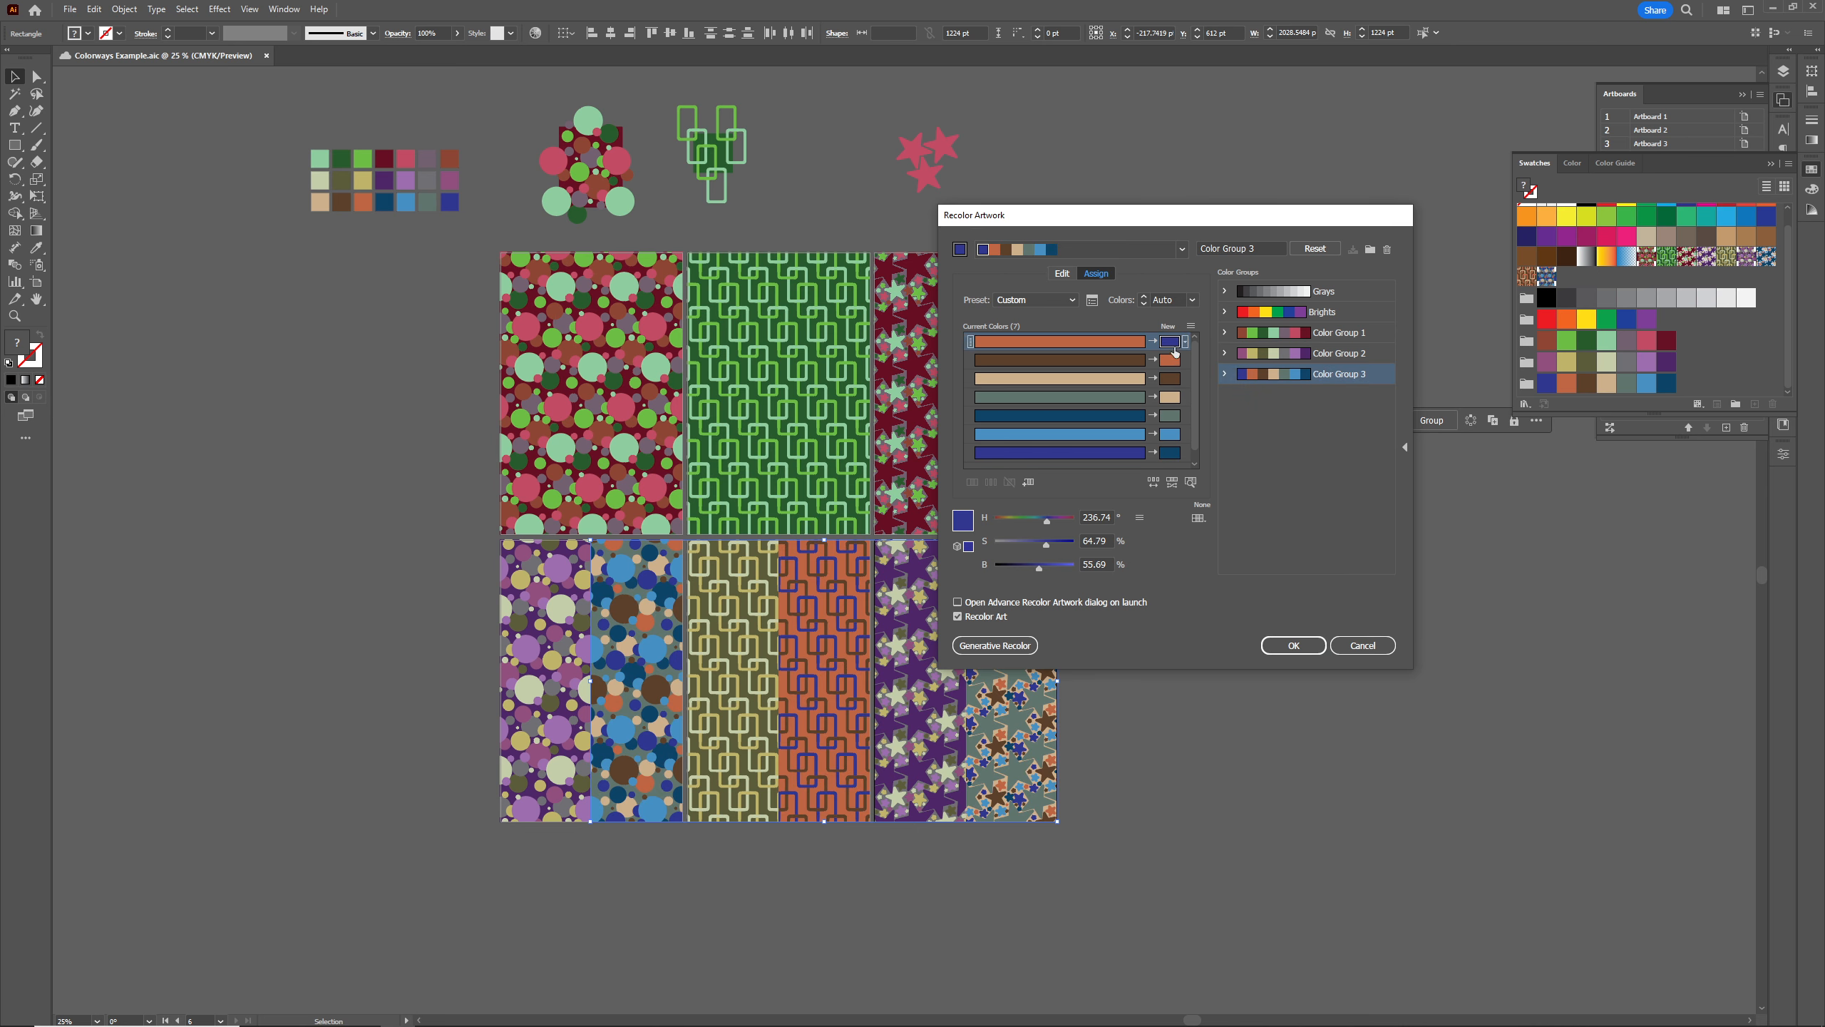
mouse_move(1169, 452)
left_mouse_down()
mouse_move(1169, 341)
mouse_move(1171, 415)
left_mouse_up()
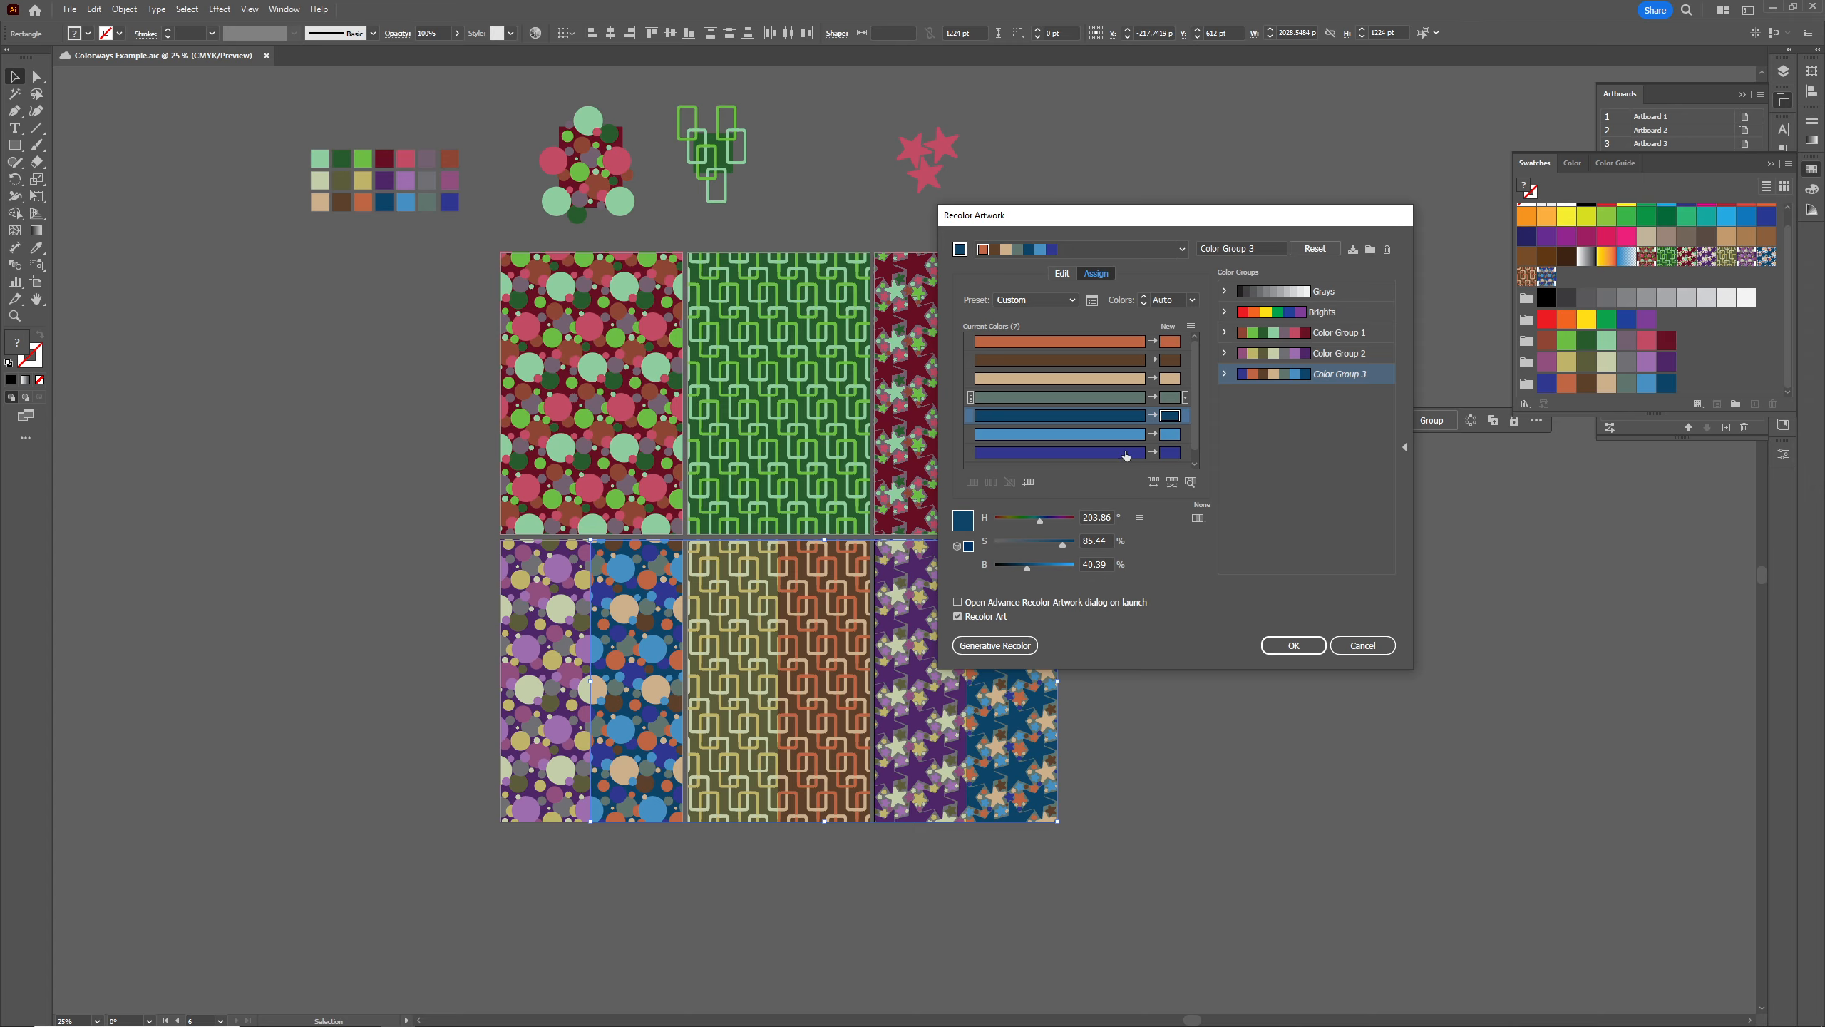
Darken the dark blue's new colour by lowering its brightness, apply it with the changes saved to Color Group 3, and deselect the artwork
left_click(1077, 416)
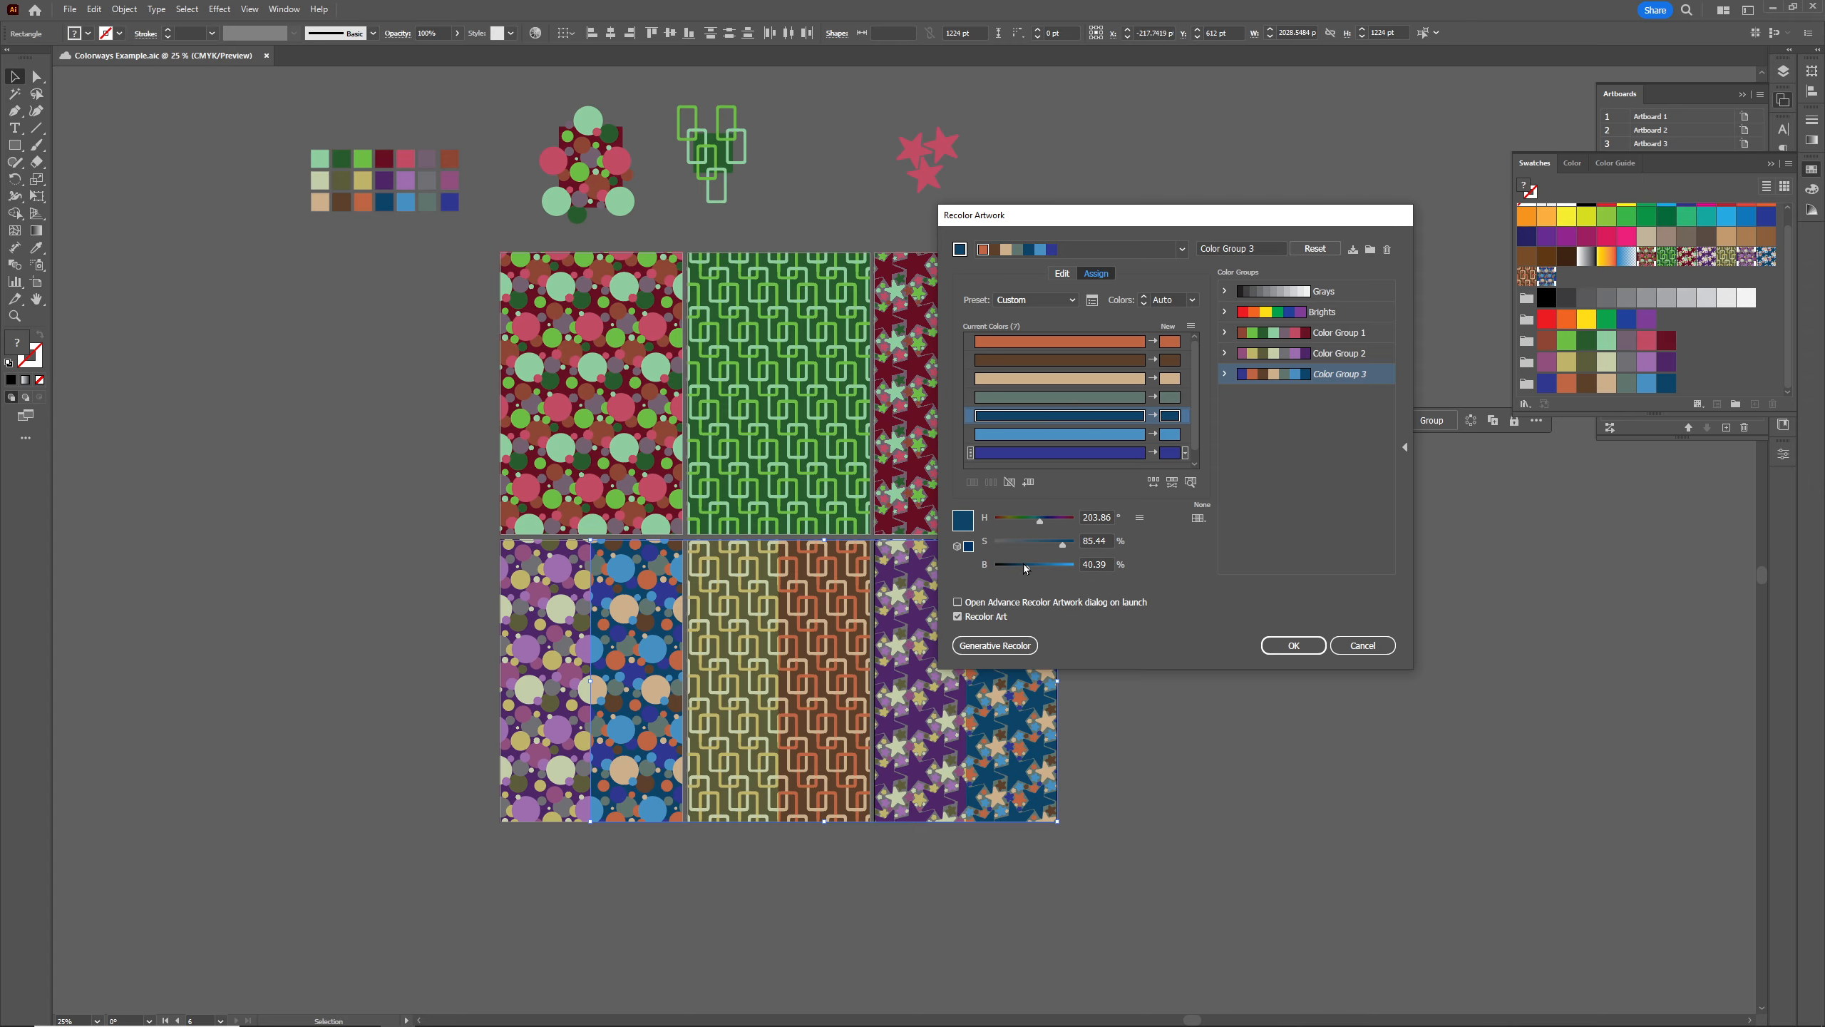
left_click_drag(1024, 564, 1010, 567)
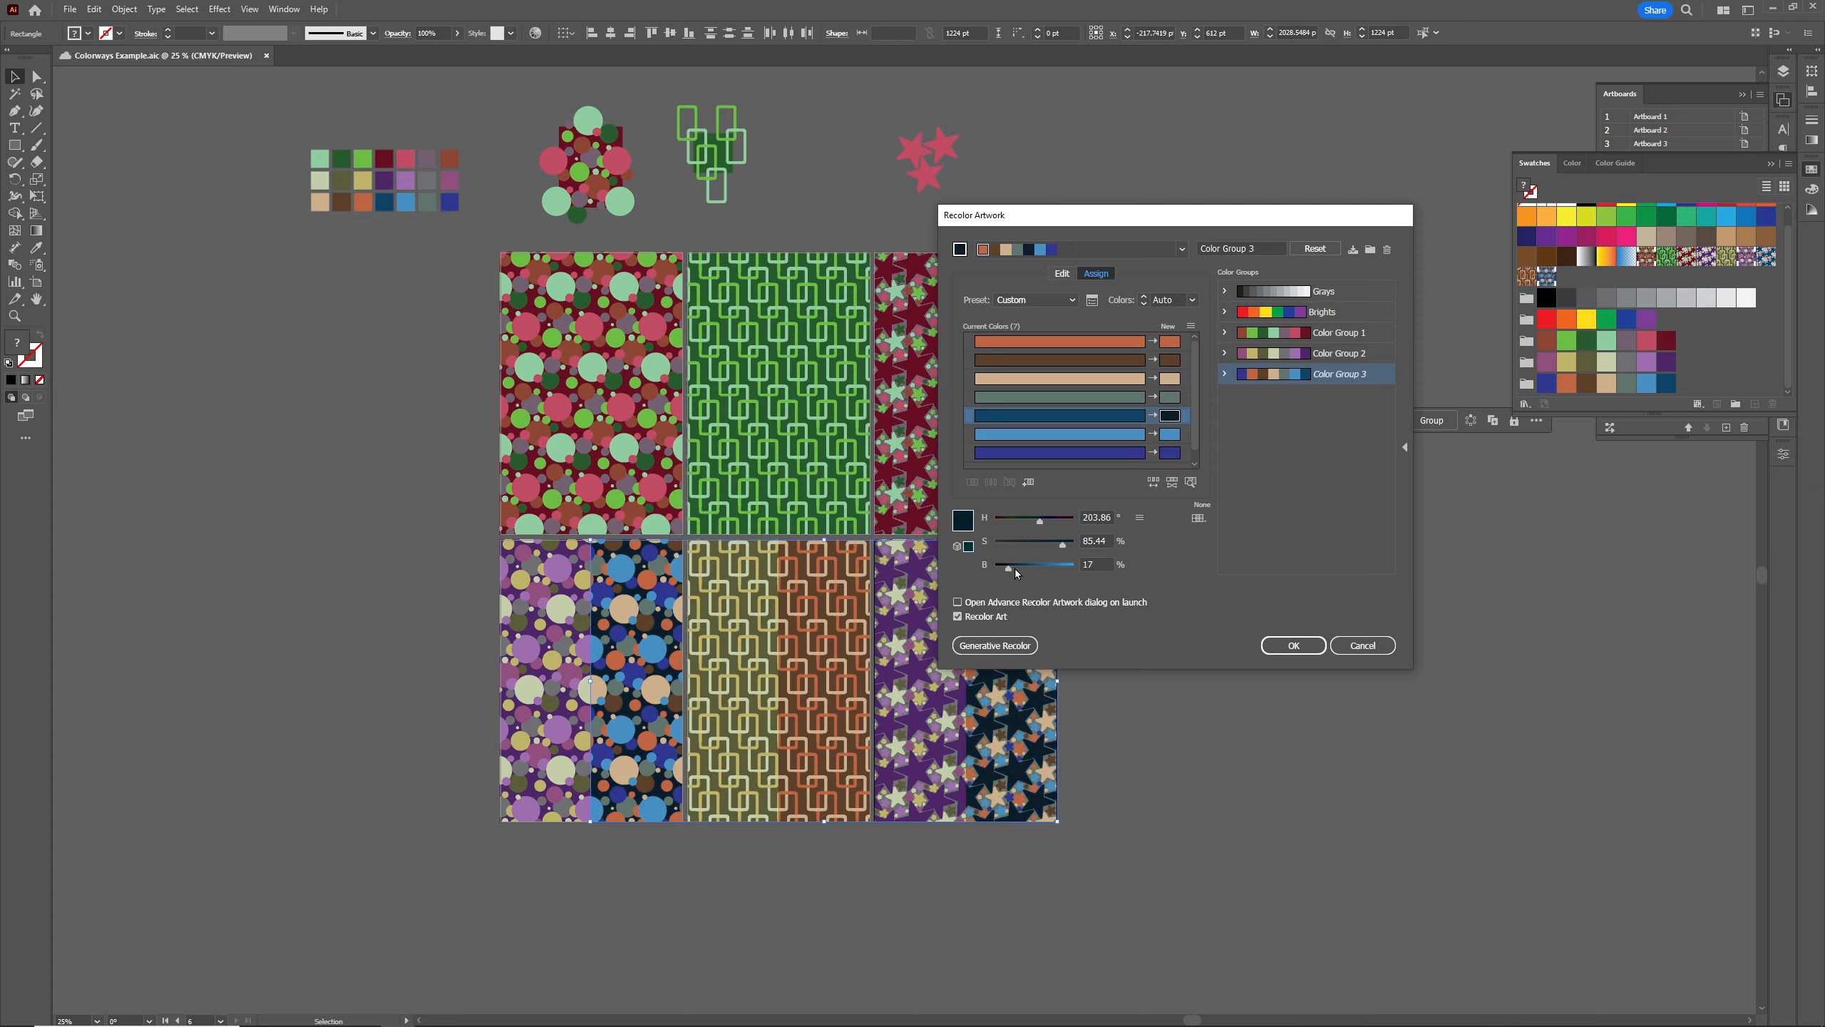
left_click(1016, 568)
left_click(1294, 646)
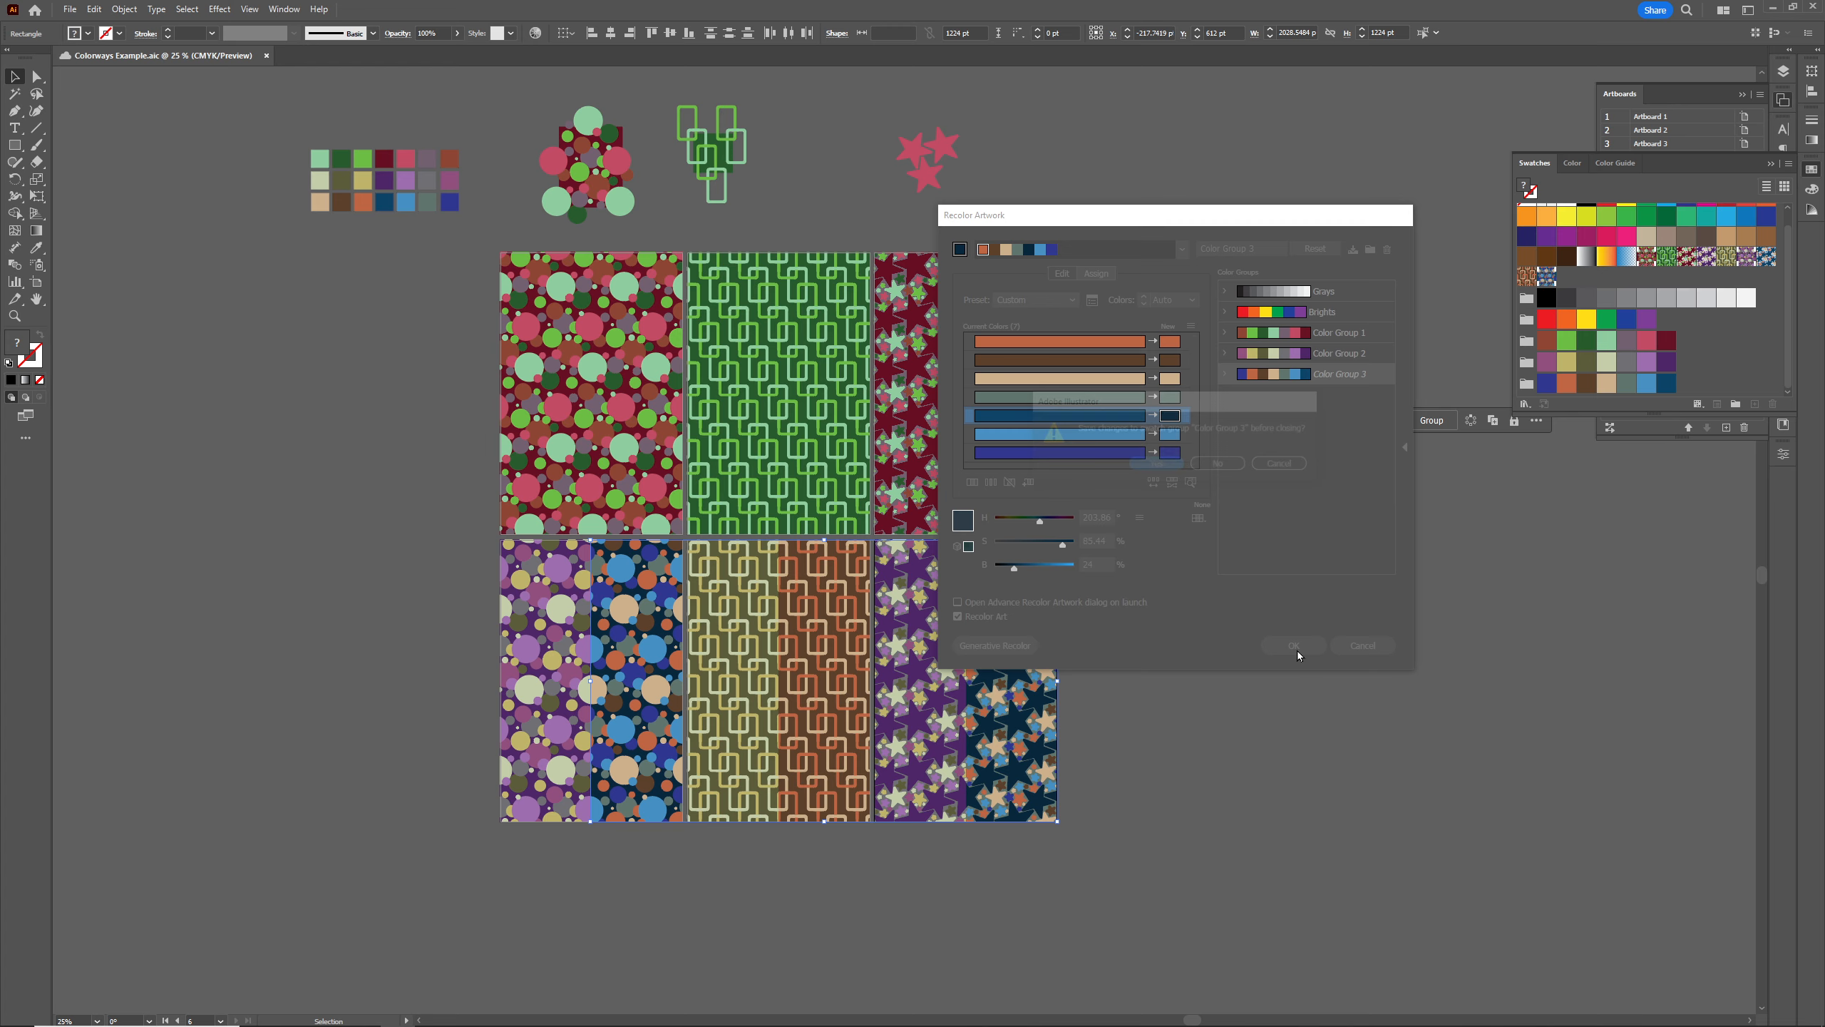
left_click(1153, 466)
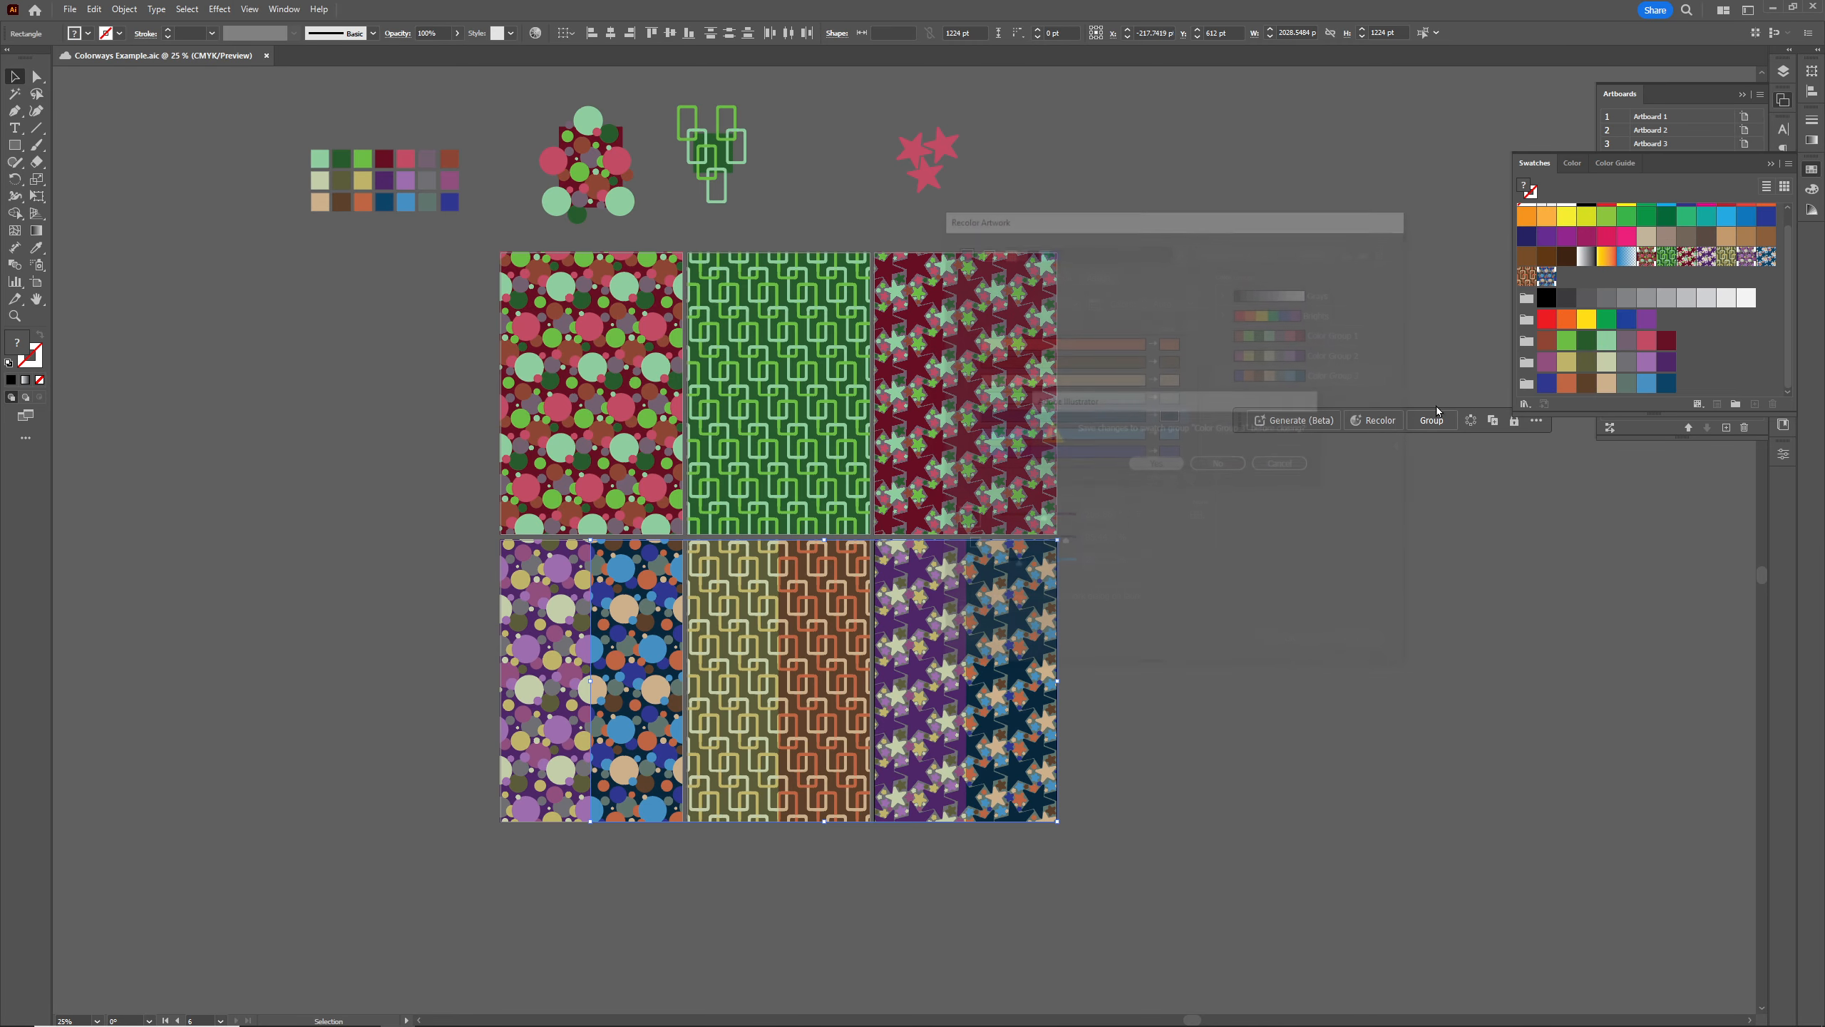
left_click(1342, 591)
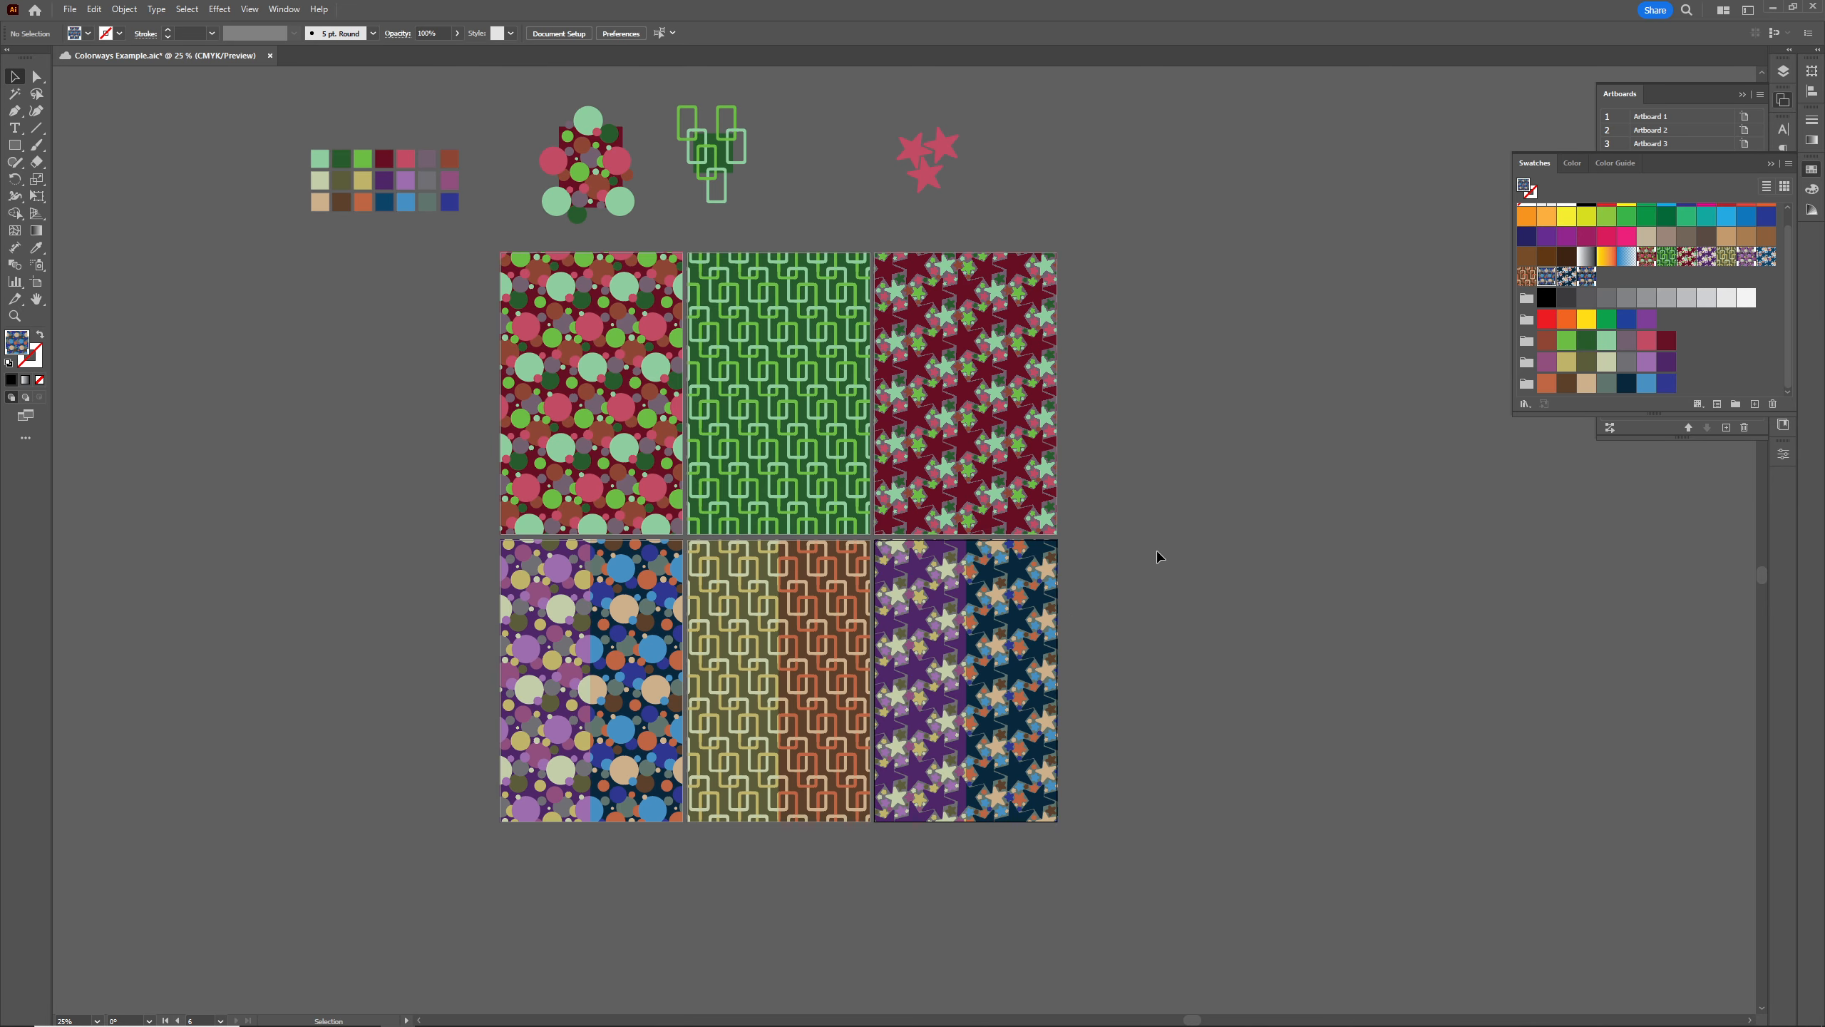
Select the three upper-row patterns together with the dot, chain and star motifs above them
left_click_drag(1166, 546, 1271, 564)
left_click_drag(1293, 451, 1078, 482)
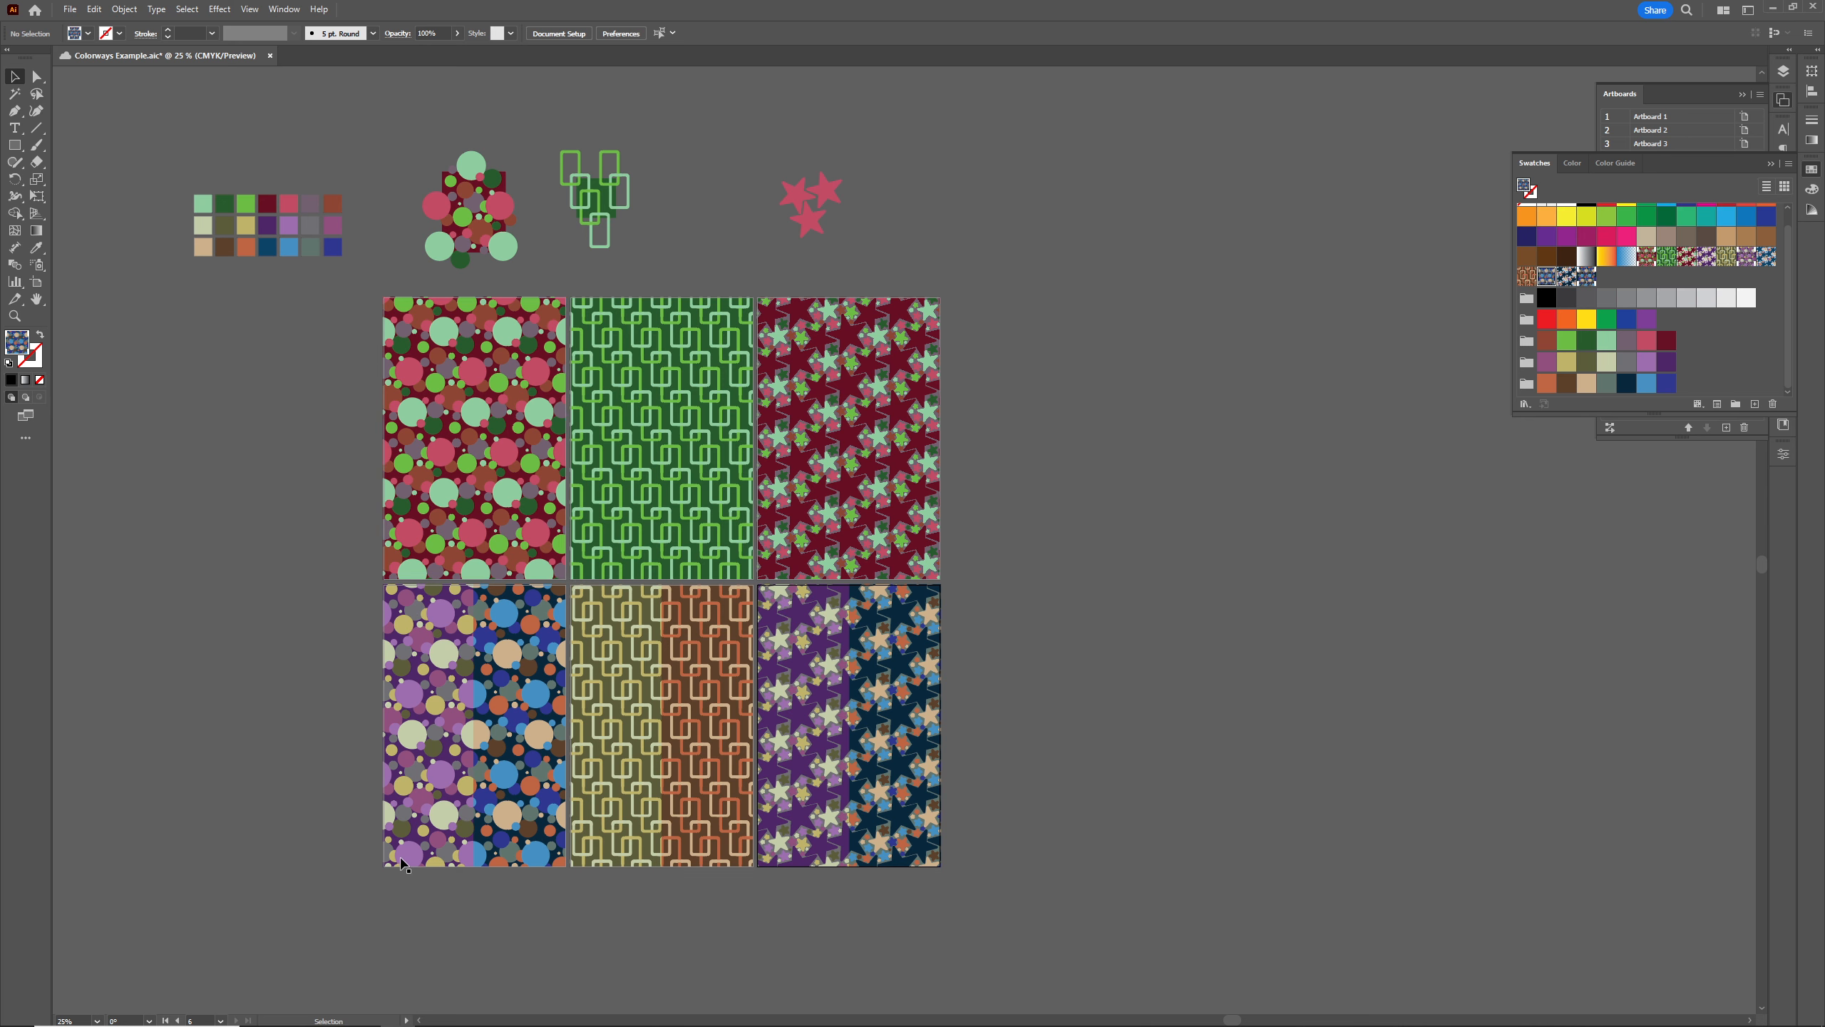
left_click(527, 821)
left_click(321, 305)
left_click_drag(413, 303, 494, 336)
left_click_drag(473, 148, 1153, 568)
scroll(1153, 568, "up", 1)
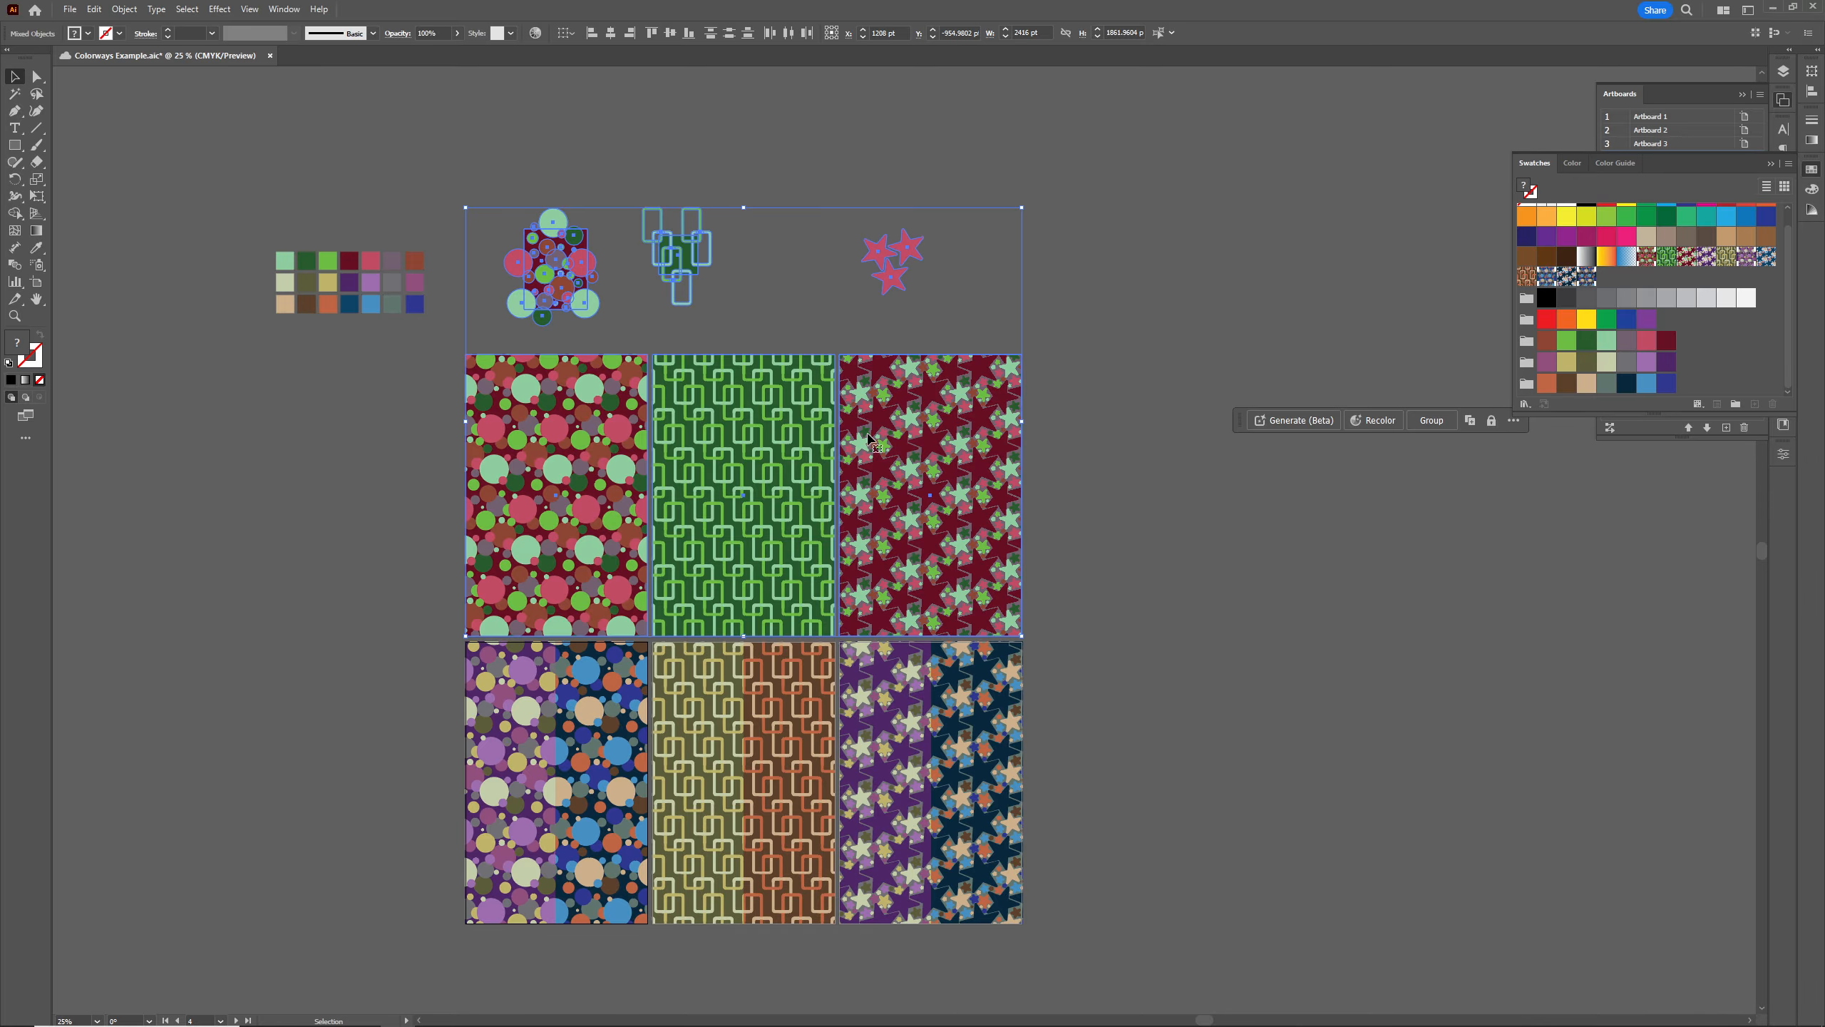
Merge the bright green into the light green's colour row in the advanced recolour options for the selected upper artwork
left_click(535, 32)
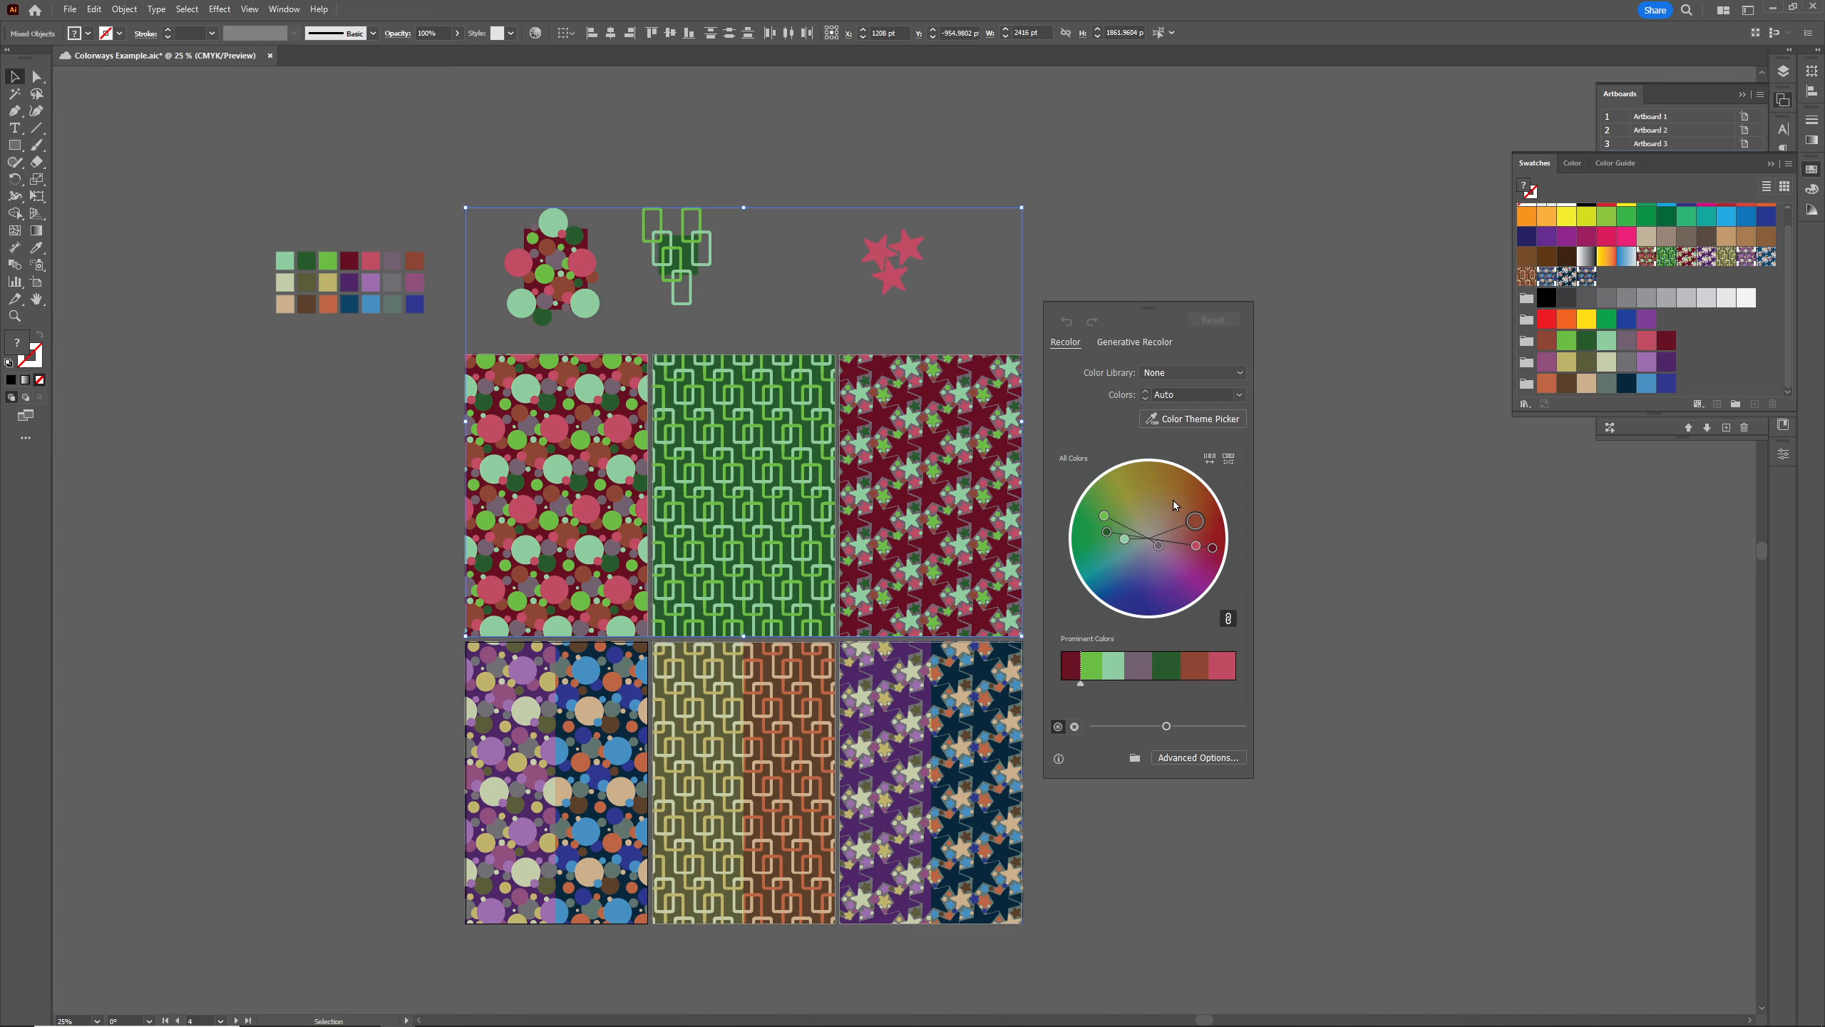
scroll(1279, 524, "right", 5)
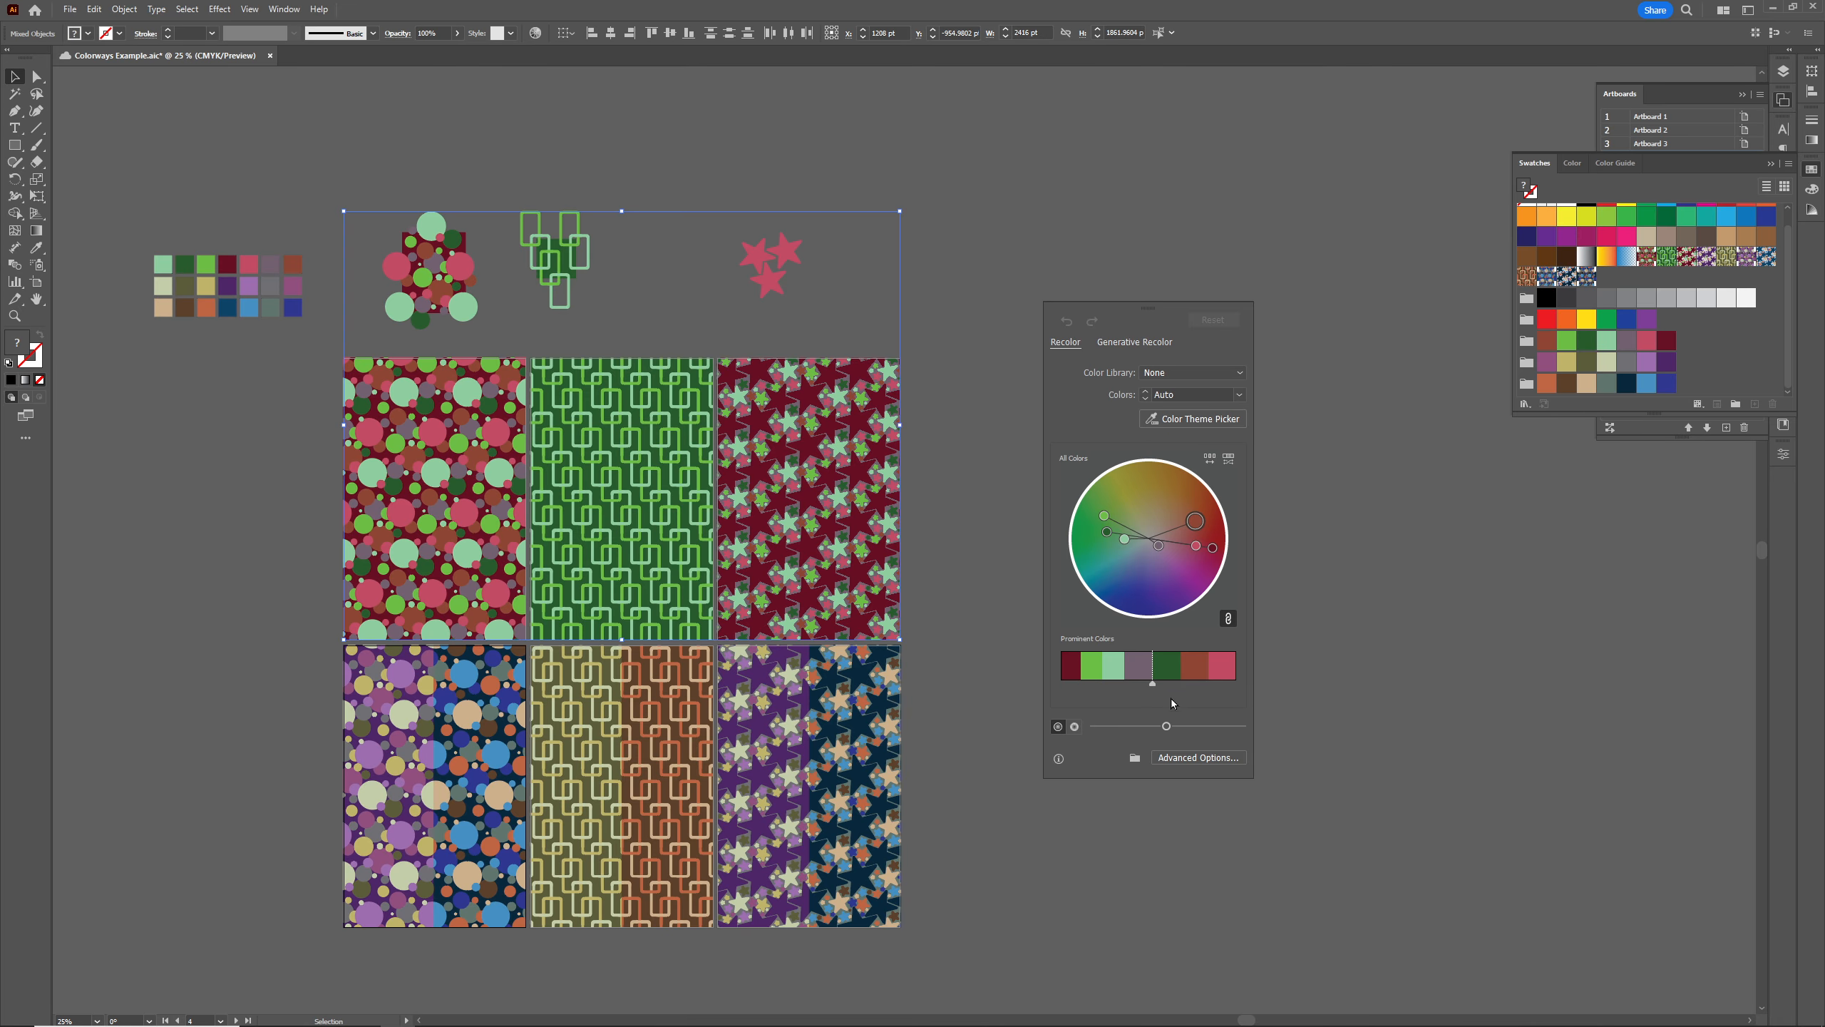
left_click(1196, 759)
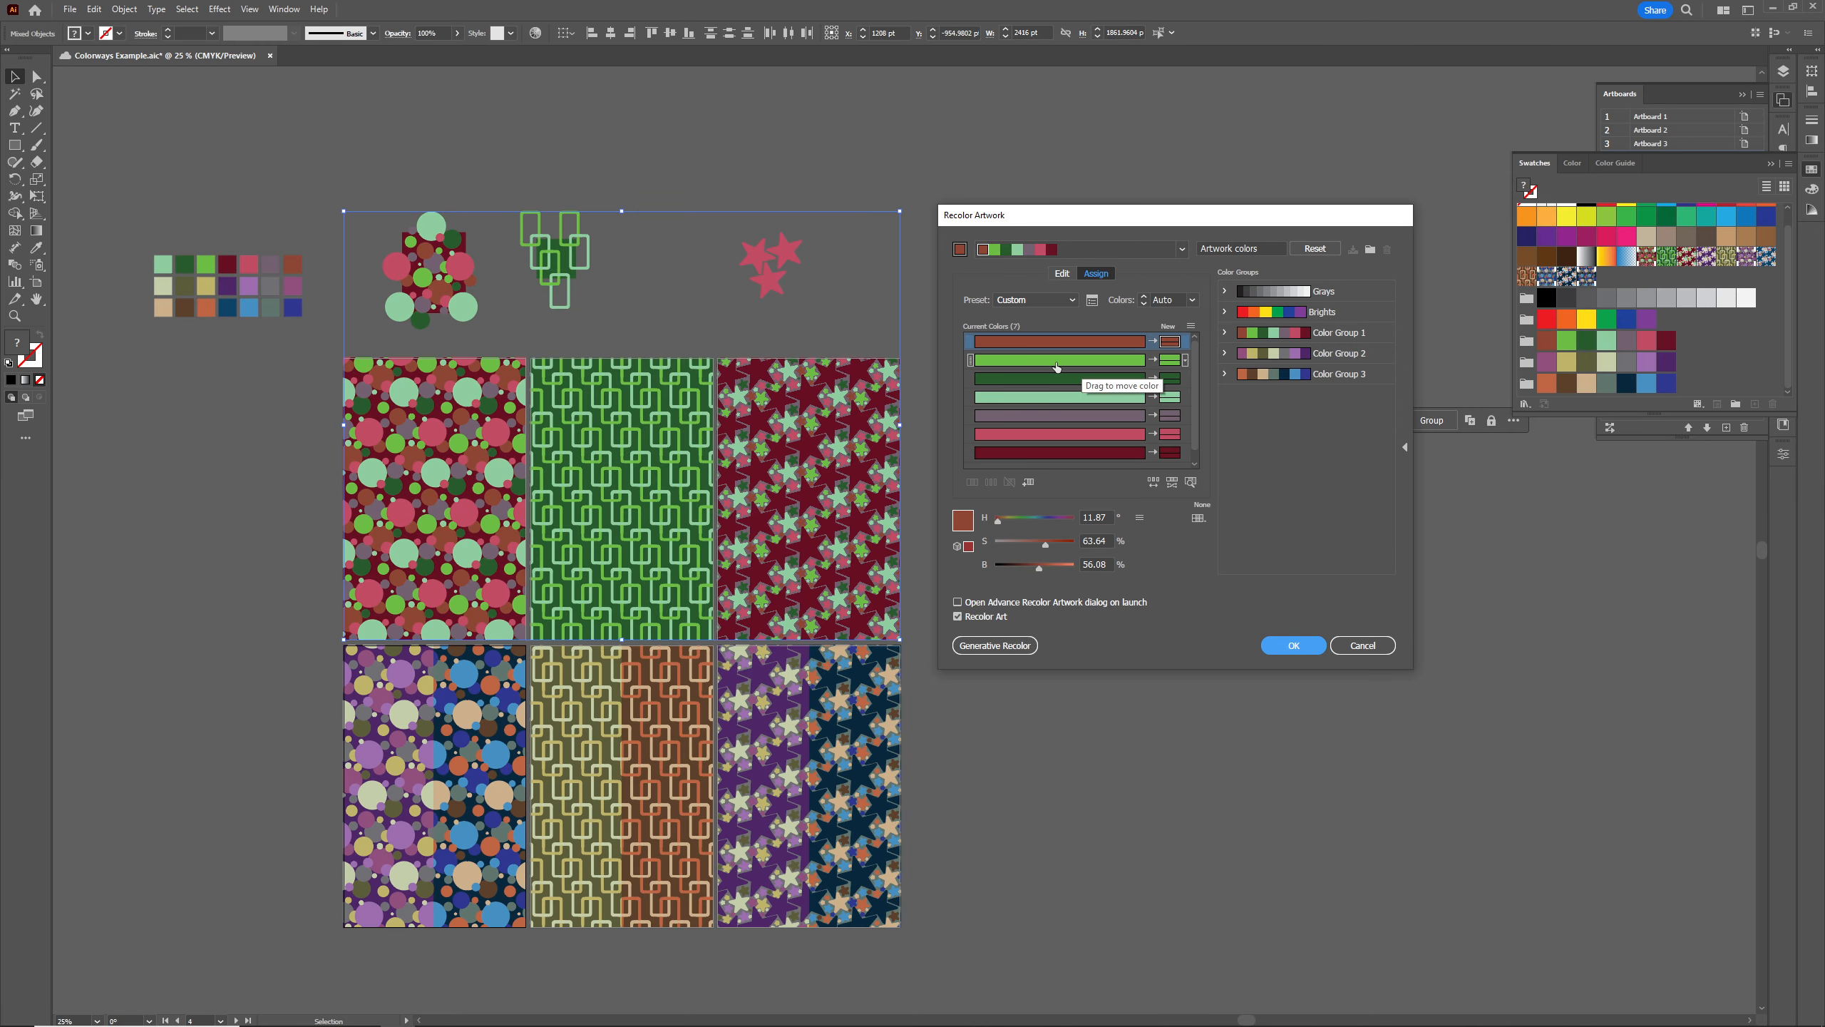
left_click(1095, 360)
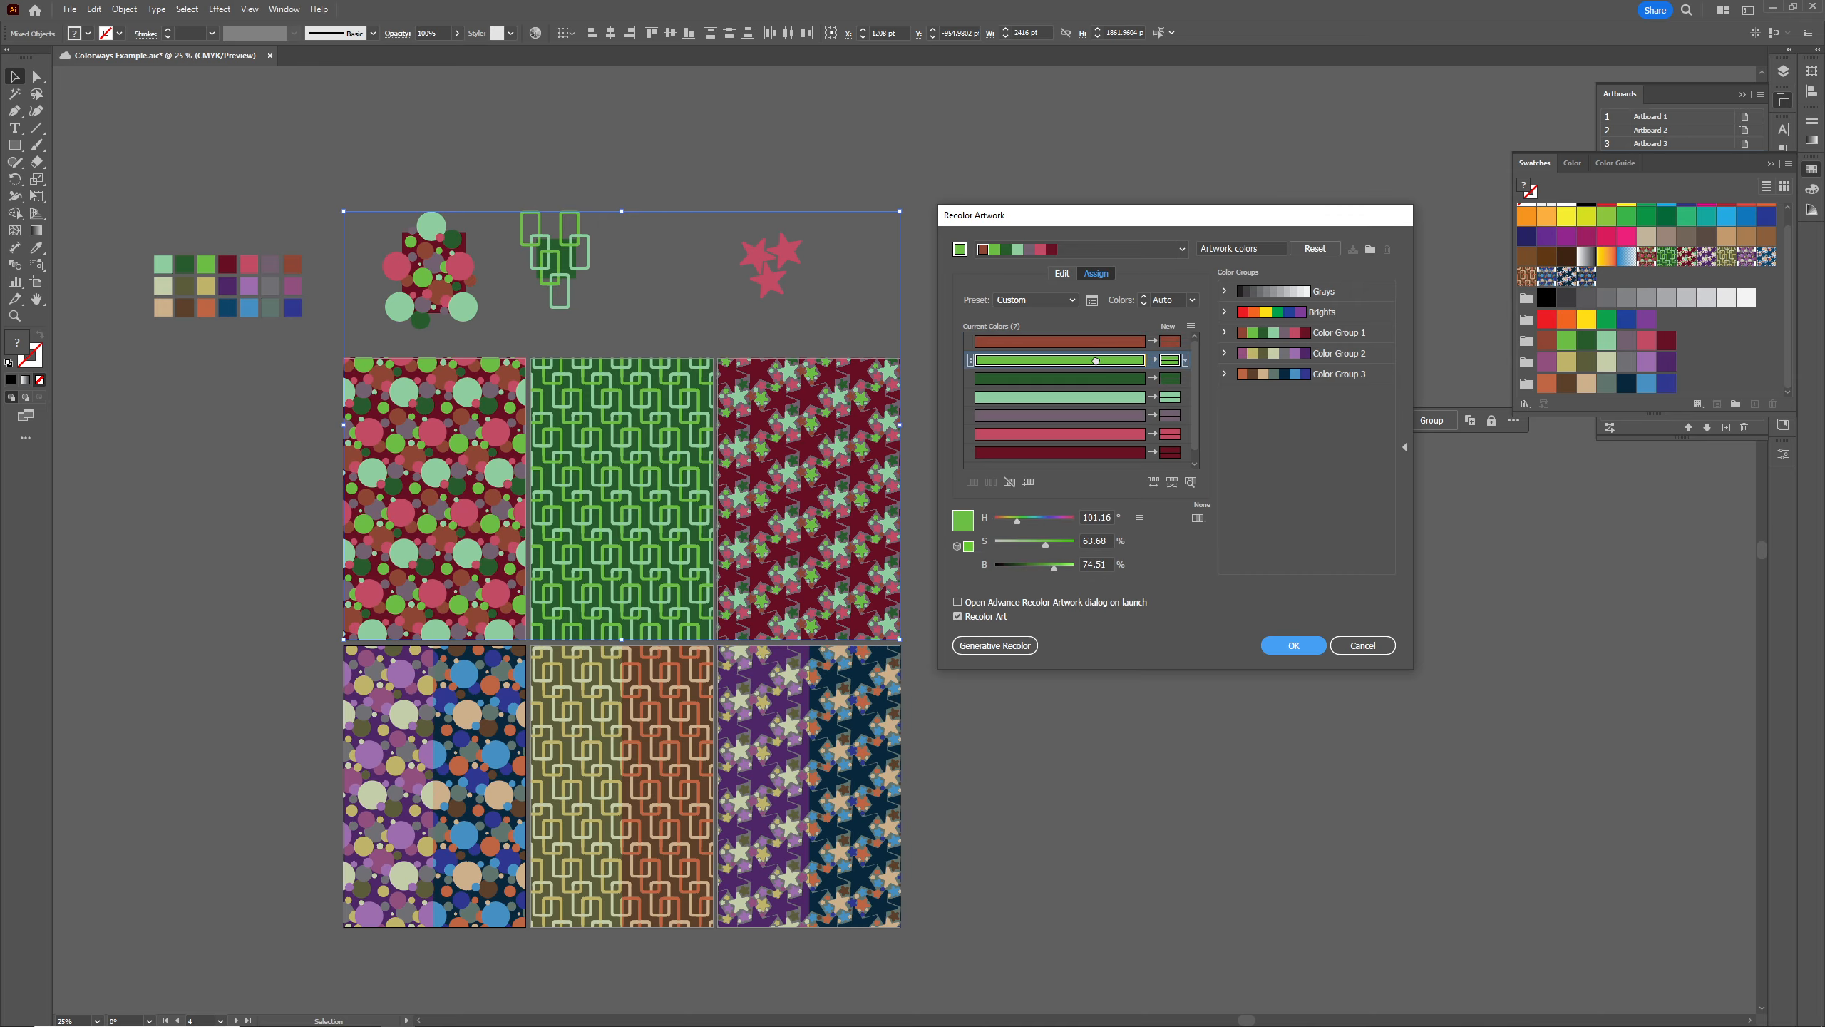
left_click_drag(1108, 400, 1107, 400)
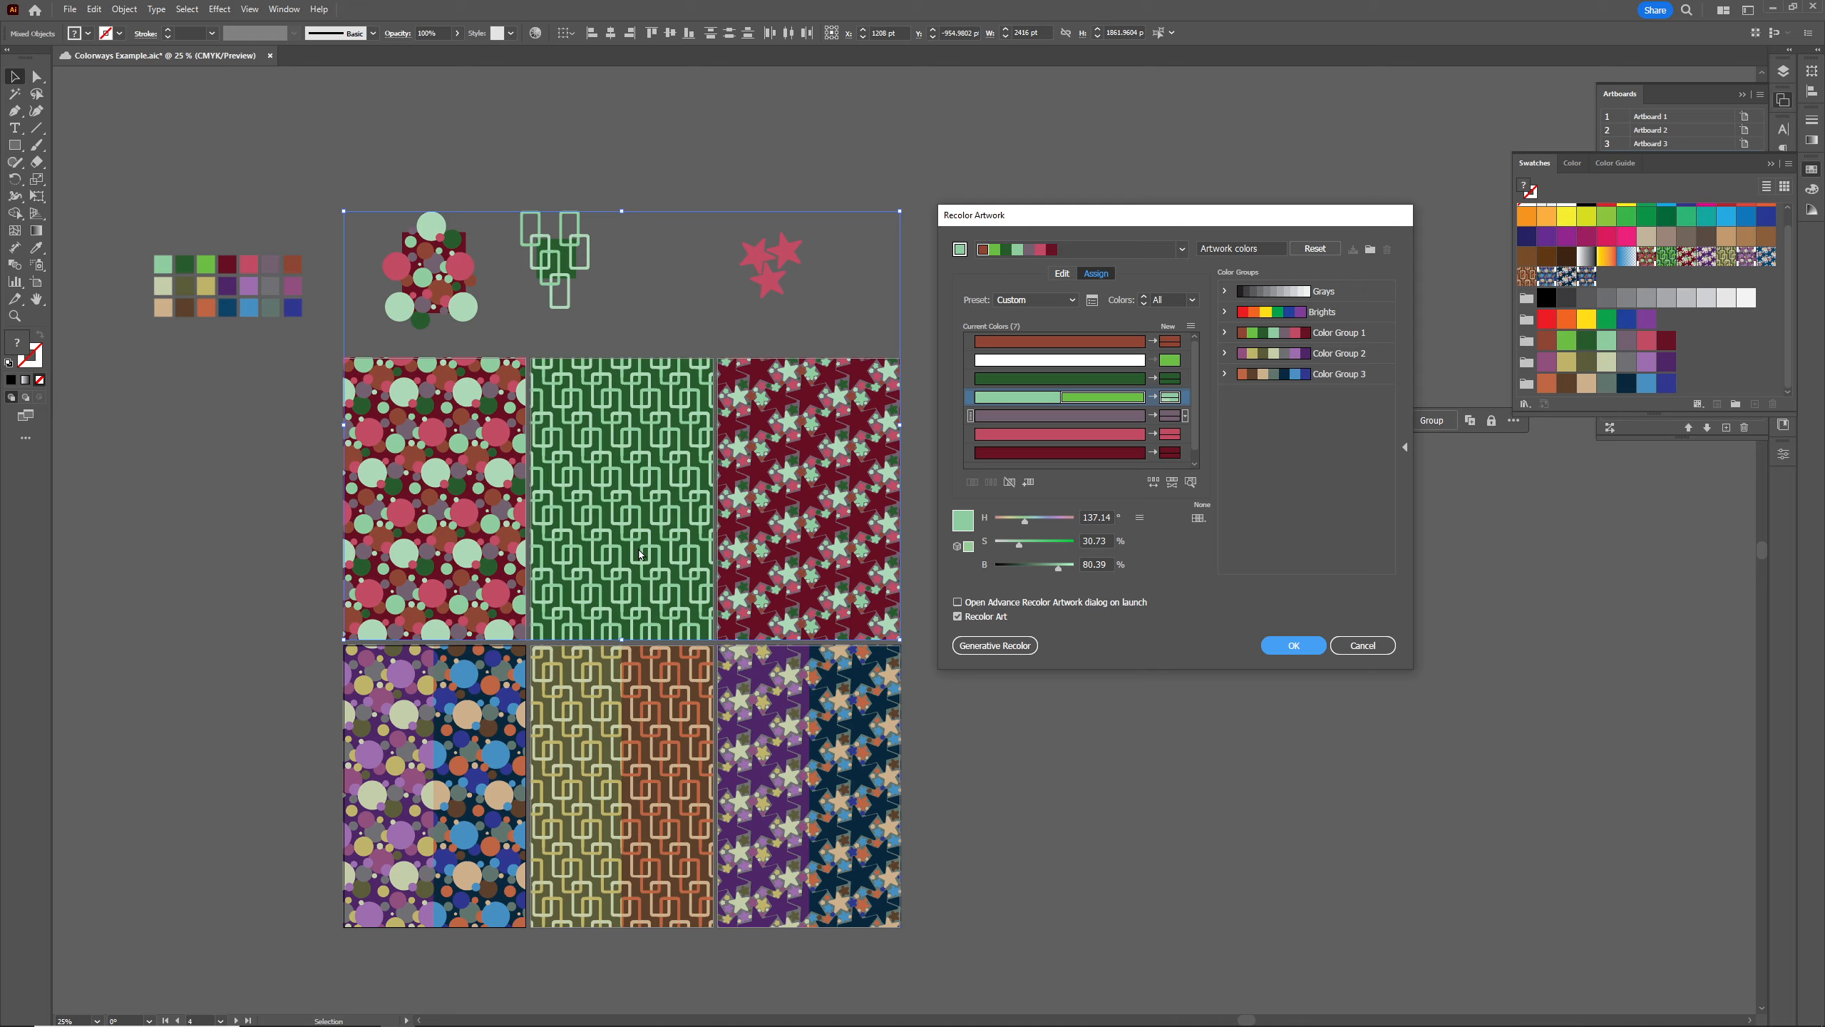
Set the Exact colorization method for all colours and apply the merged green recolouring to the upper artwork
left_click(1185, 397)
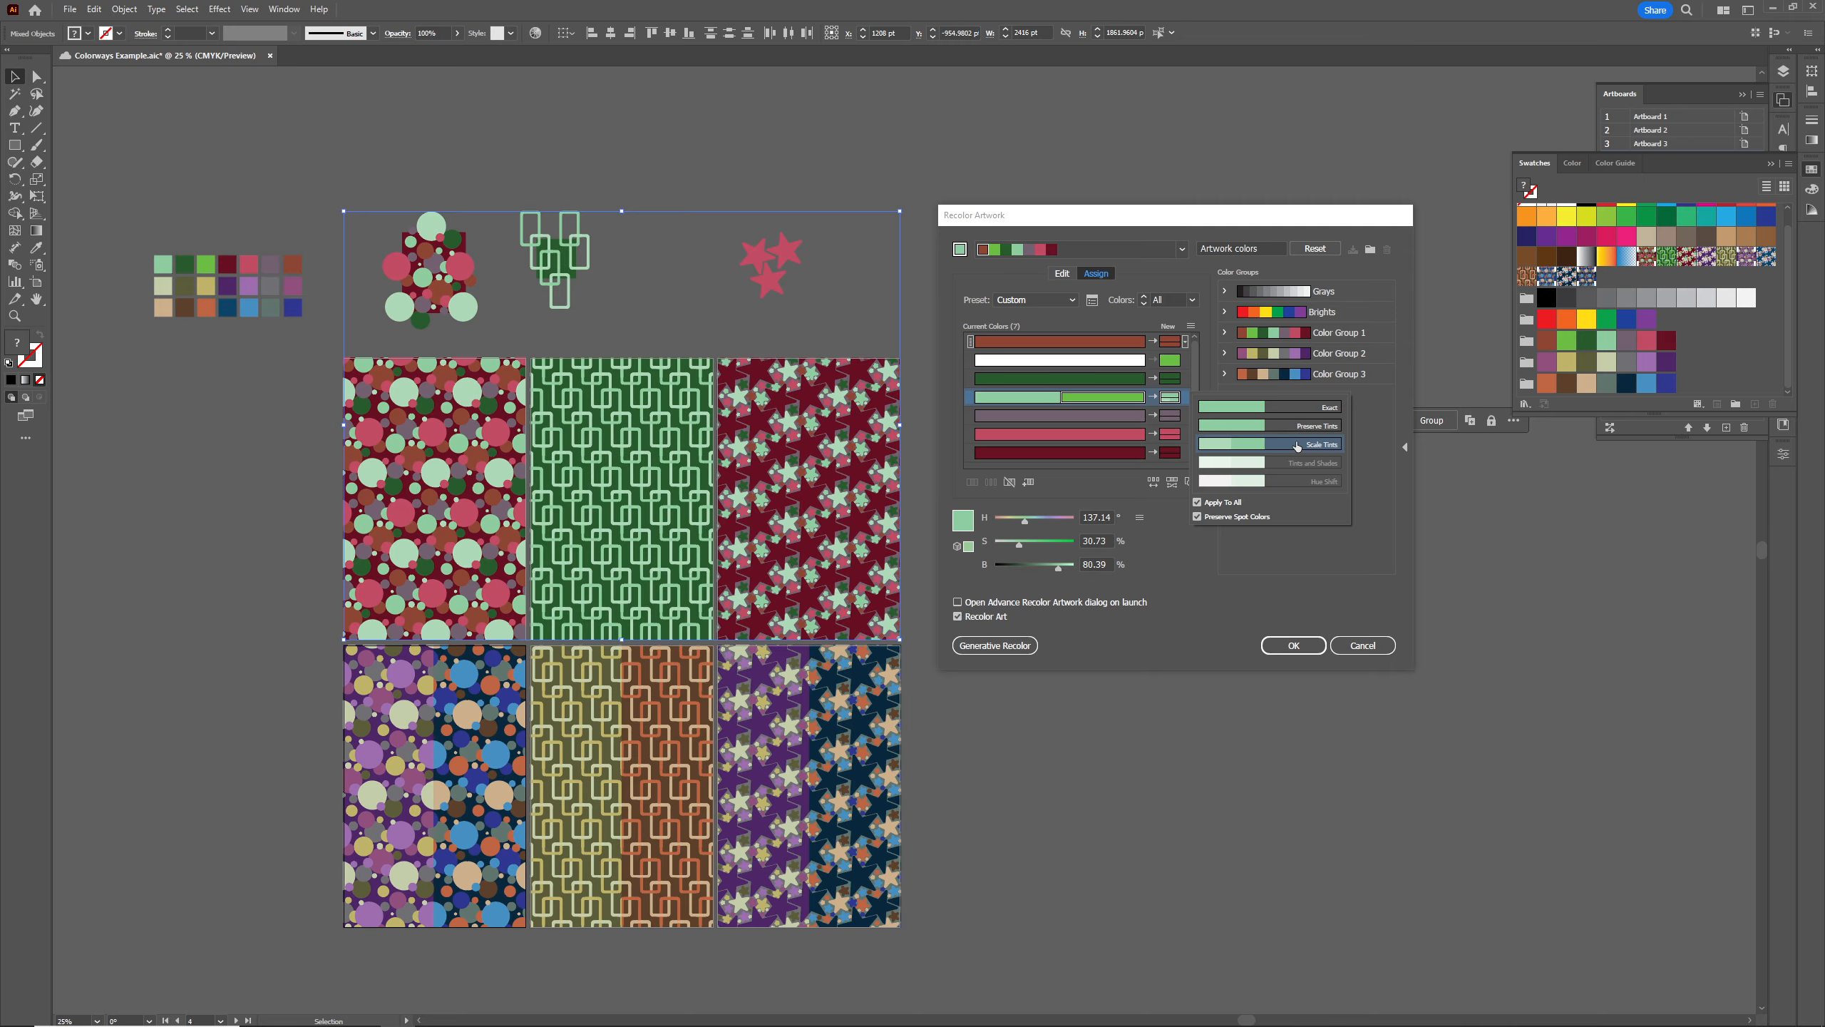
left_click(1280, 412)
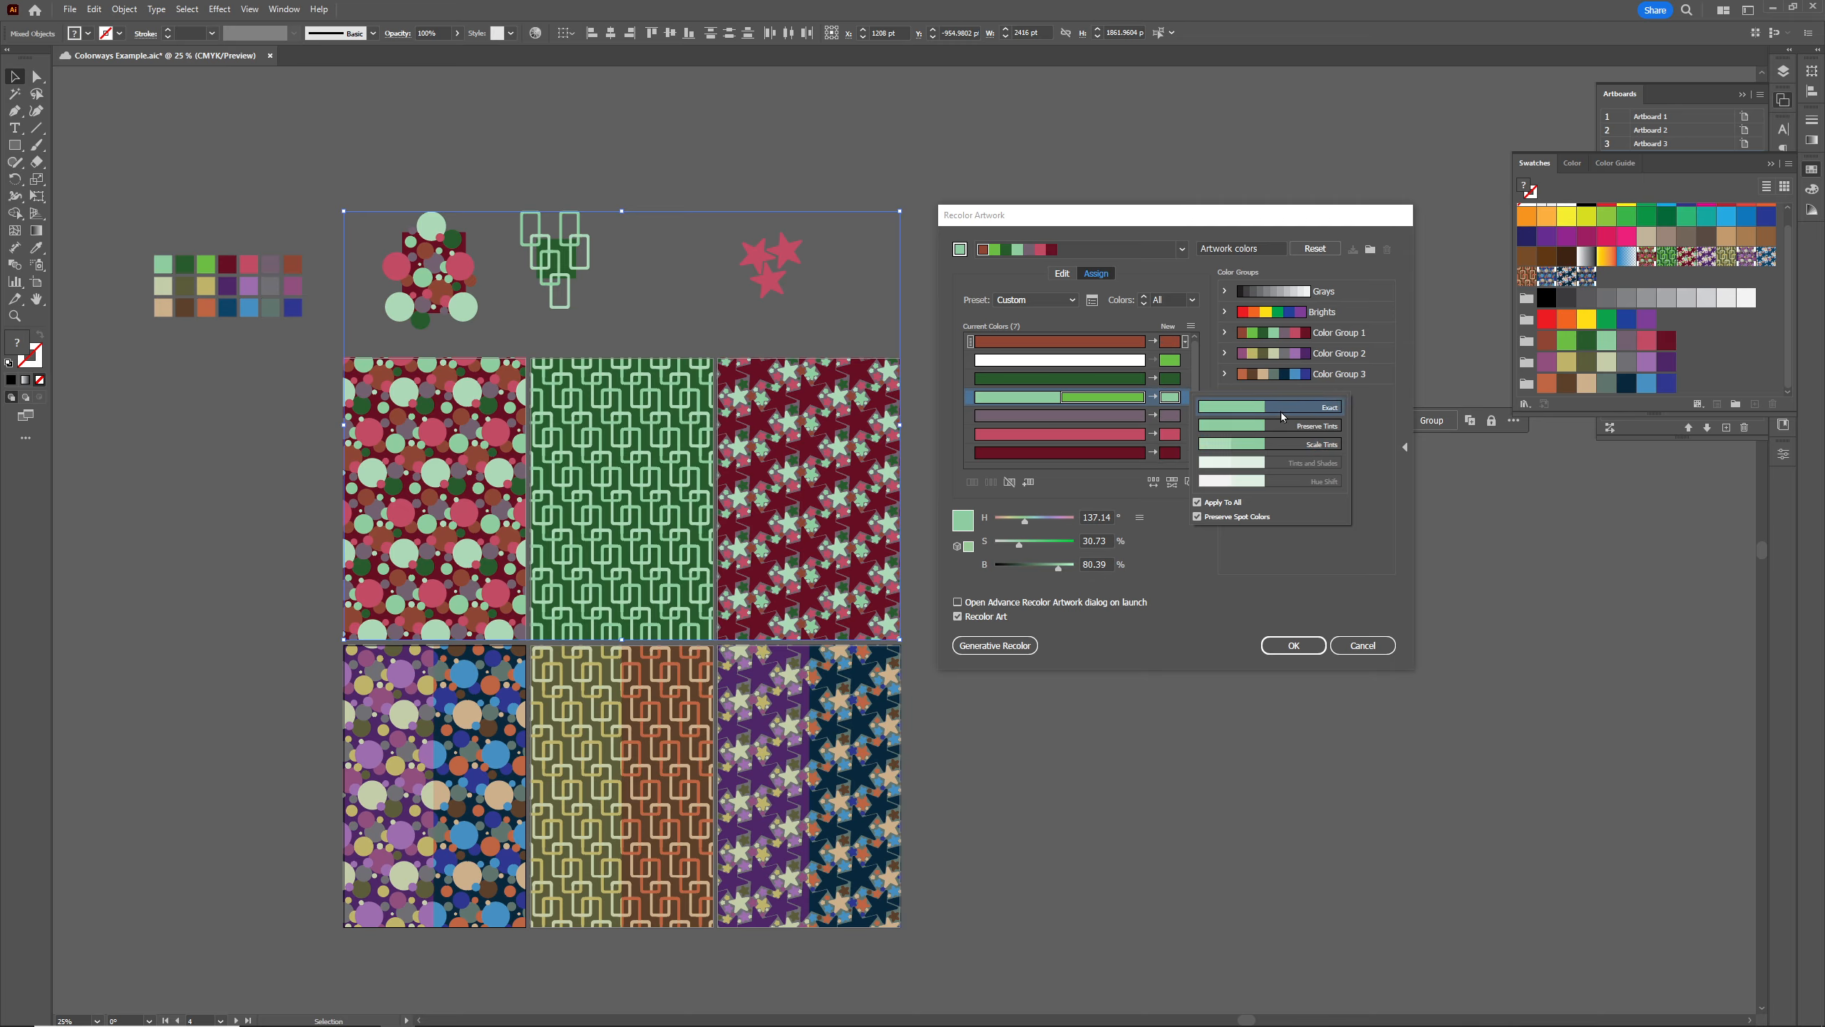
left_click(1308, 565)
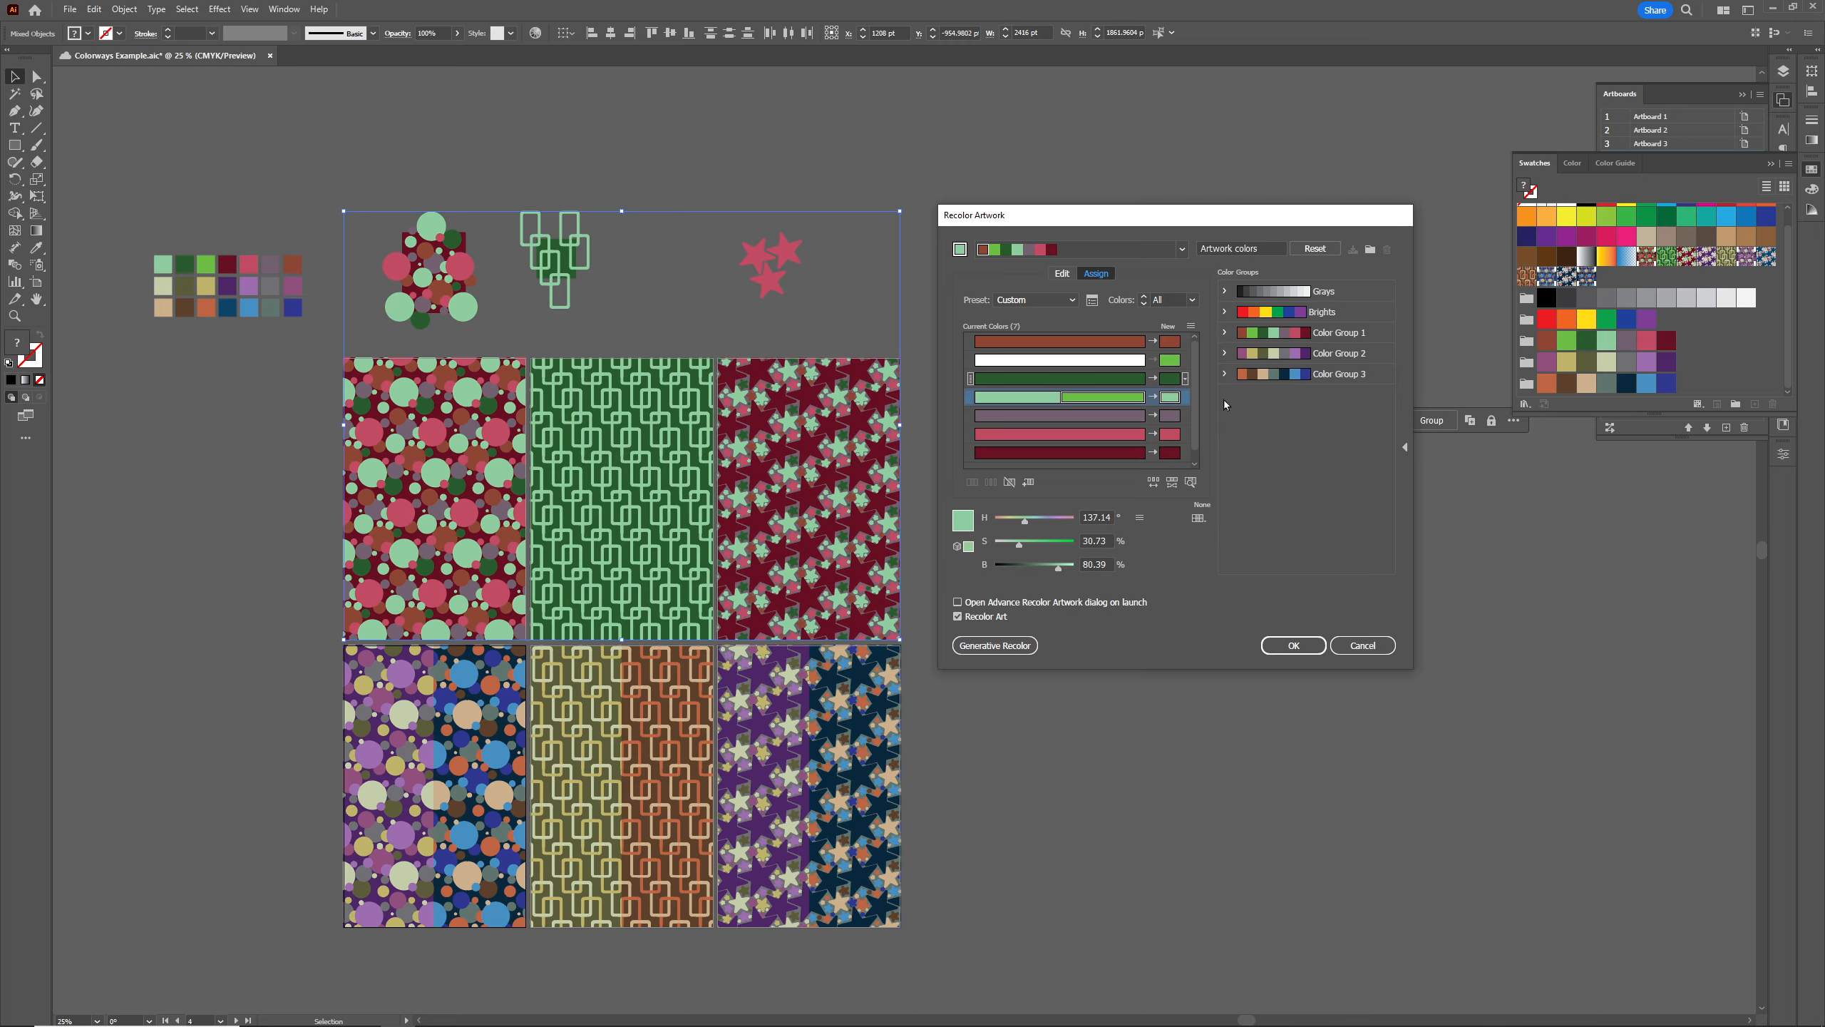
left_click(1186, 398)
left_click(1295, 645)
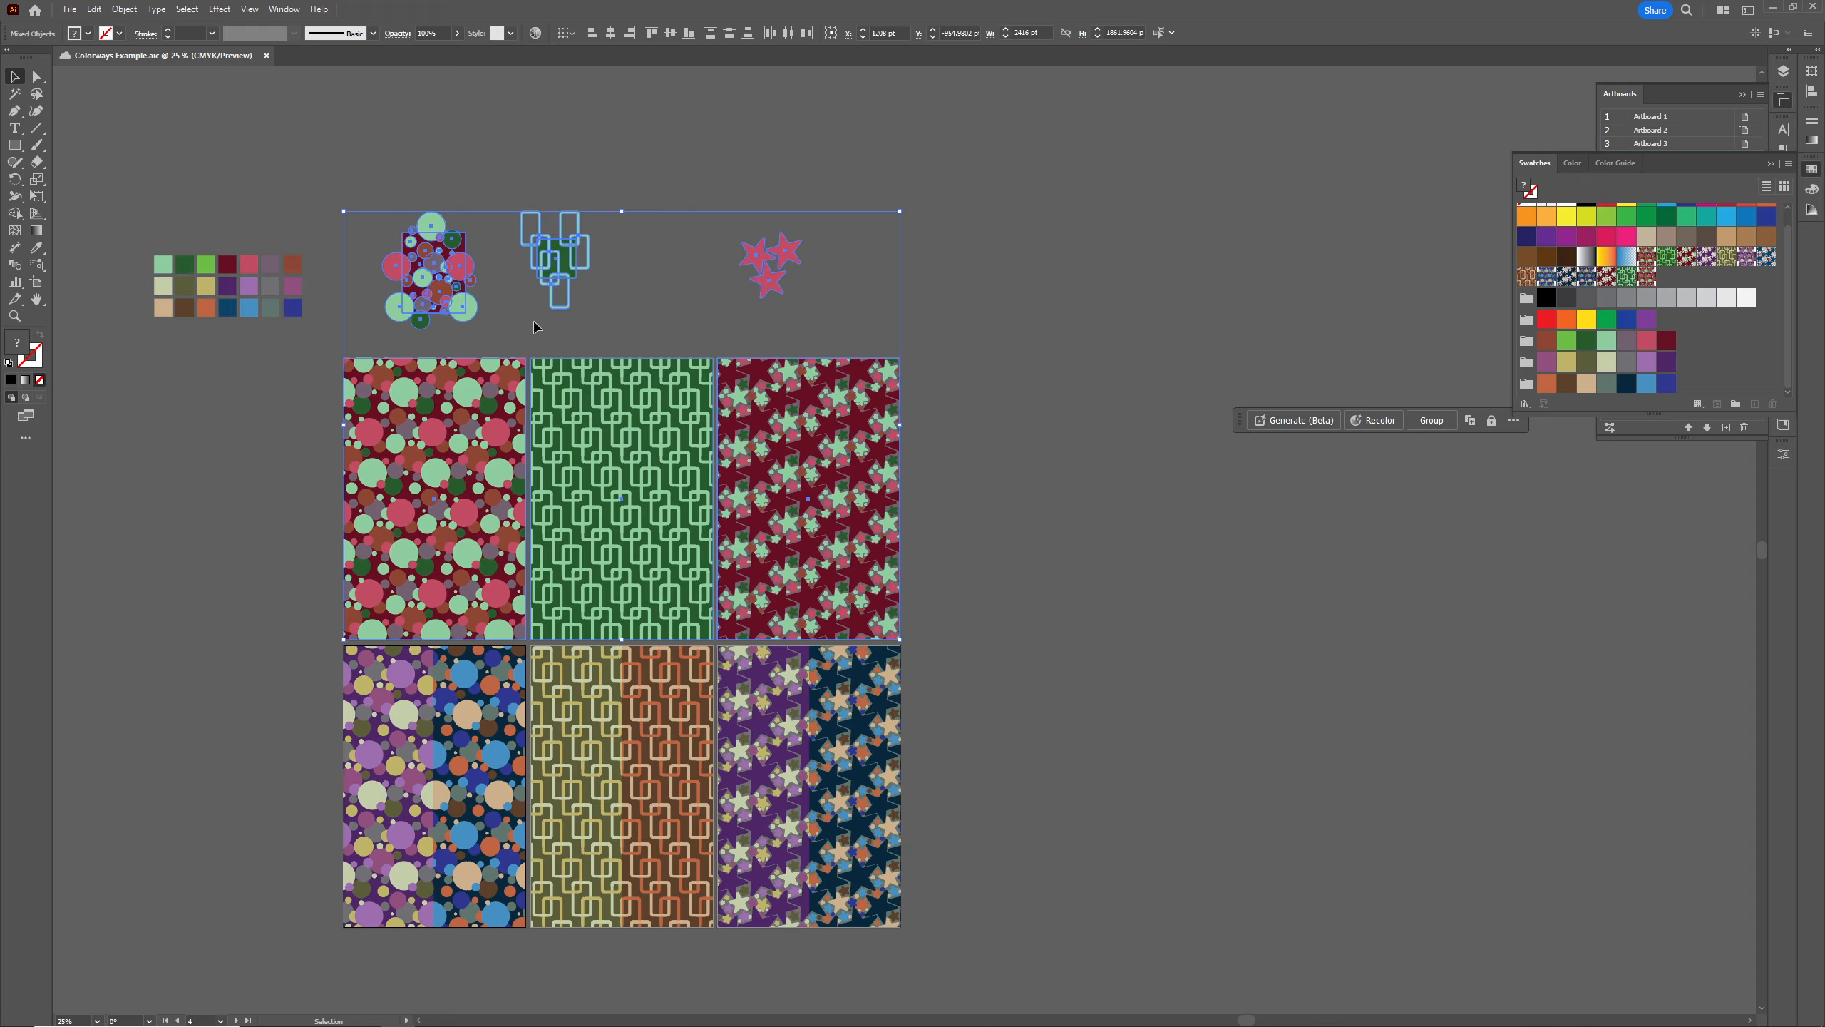
Undo the merged green recolouring of the upper-row patterns and motifs
key("a")
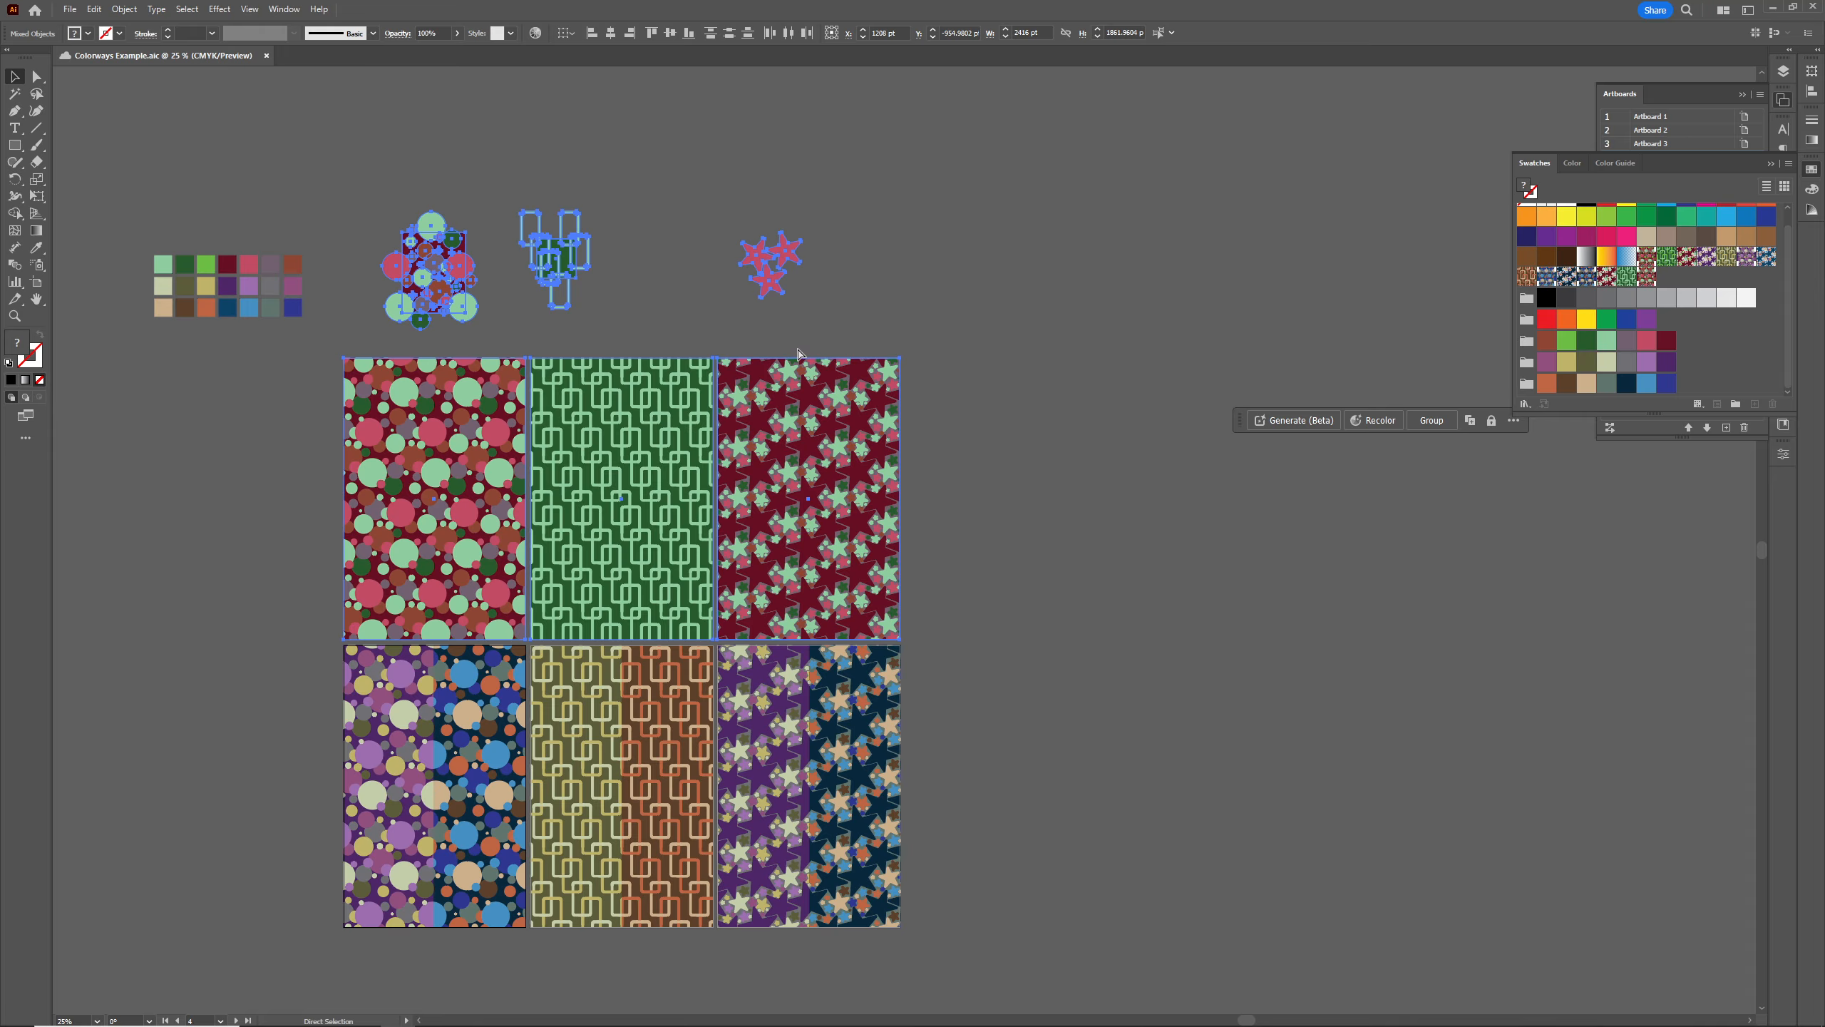
key("ctrl+z")
key("v")
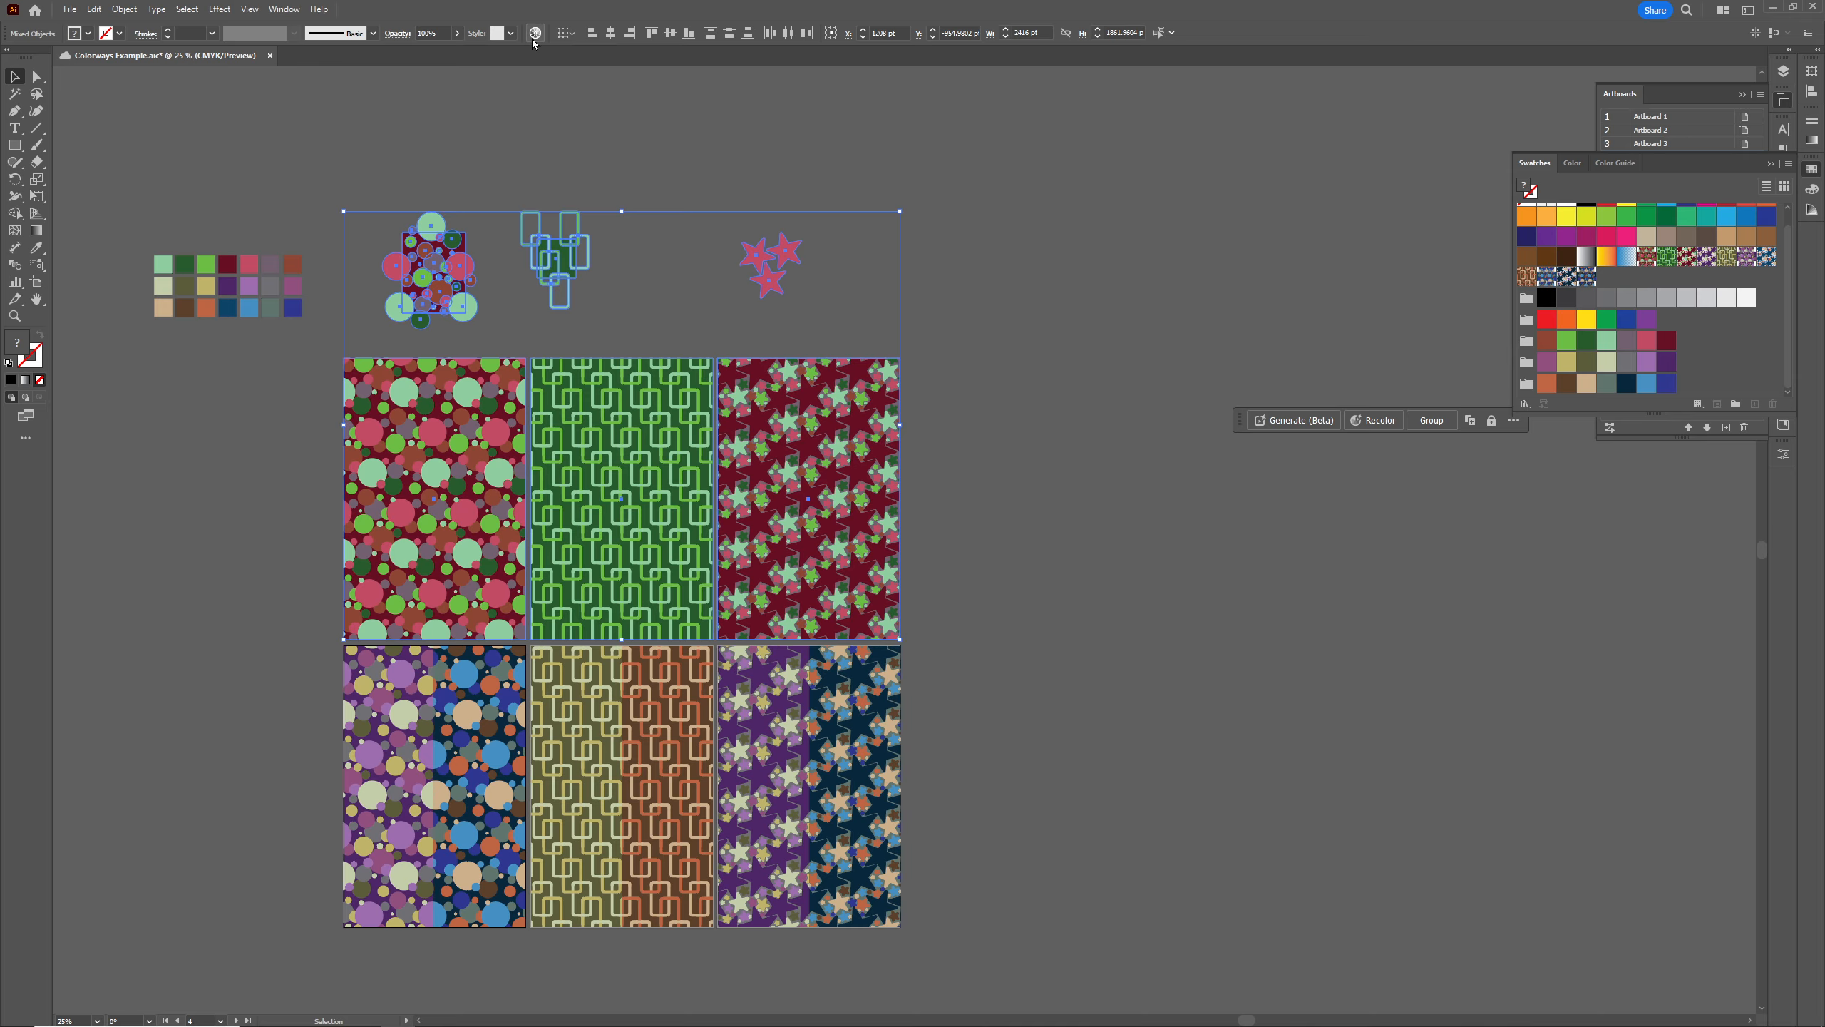
left_click(1092, 628)
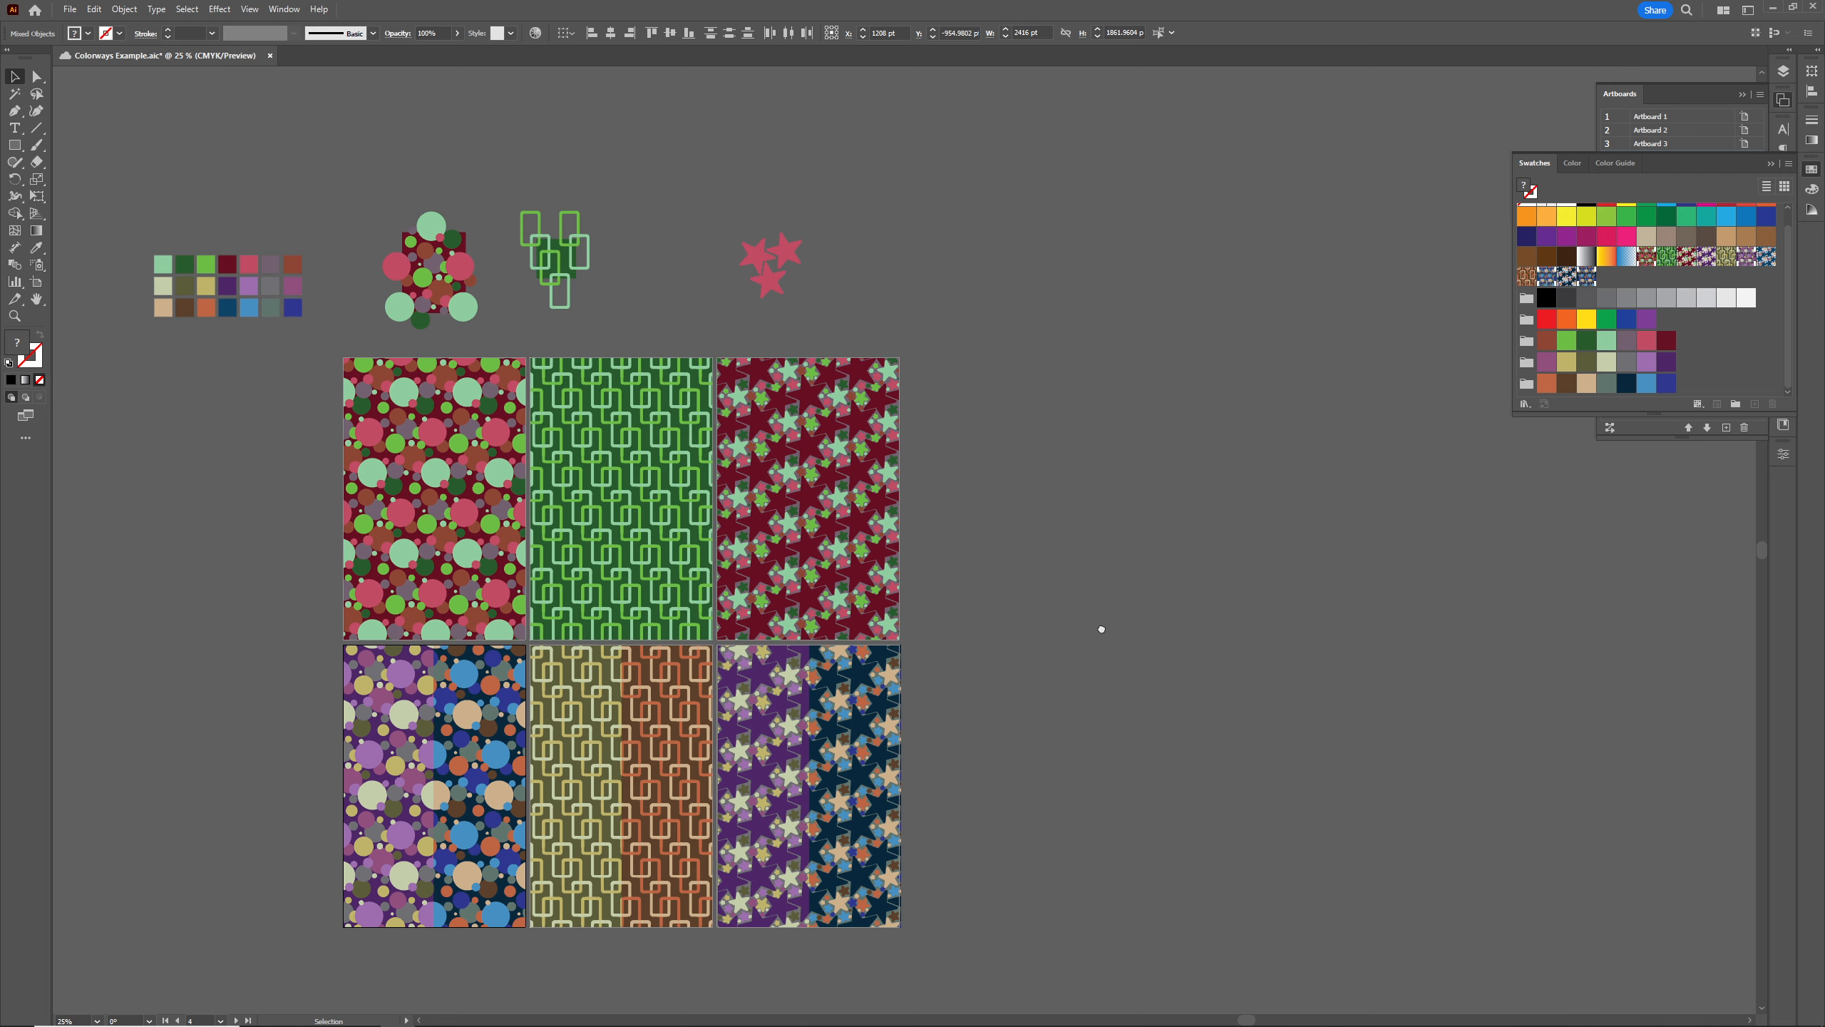
left_click_drag(1092, 627, 1176, 614)
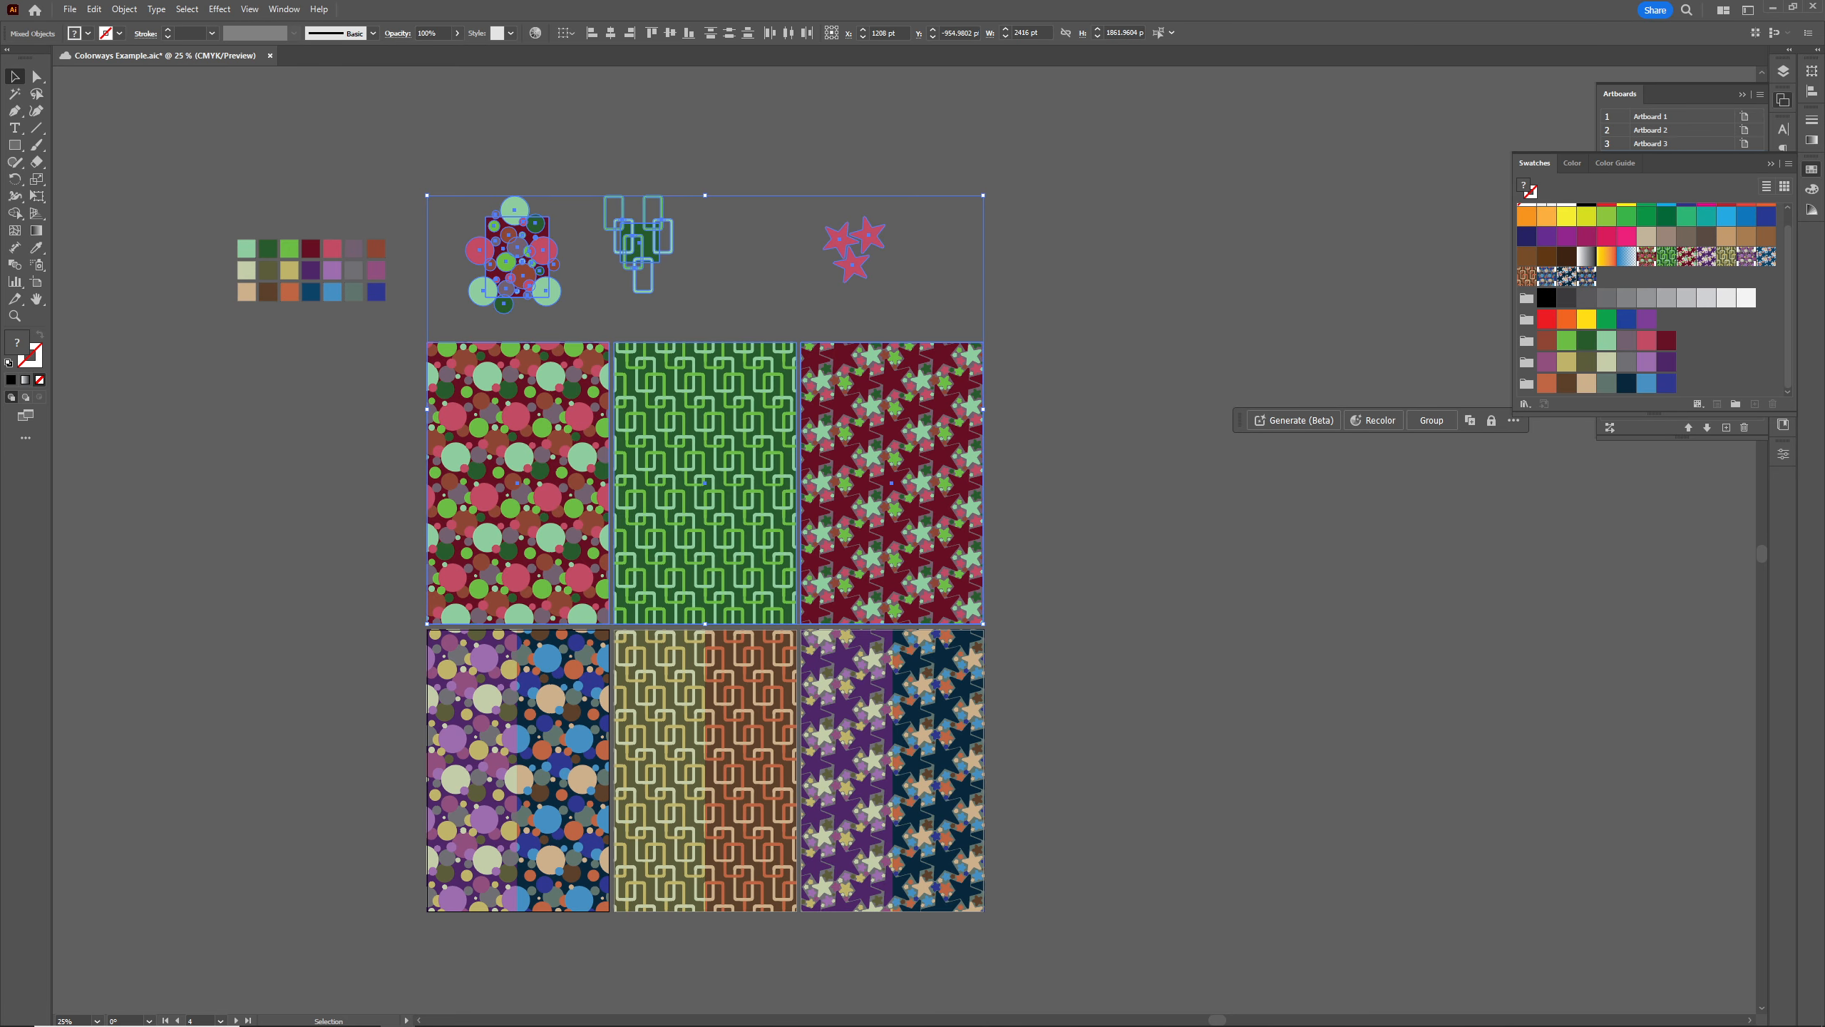